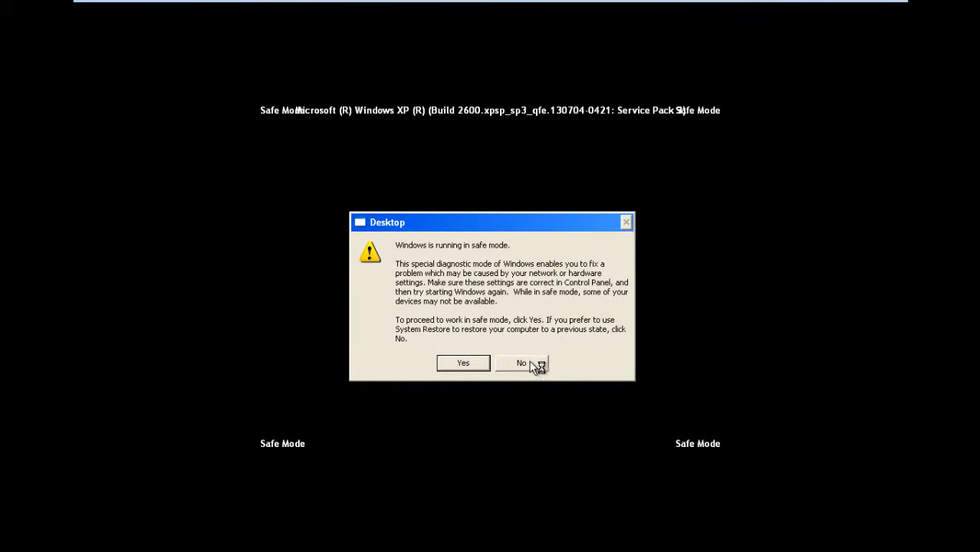
Step: Continue in Safe Mode and move the cleaning tools folder and WeatherBug icons to new desktop spots
left_click_drag(410, 217, 410, 192)
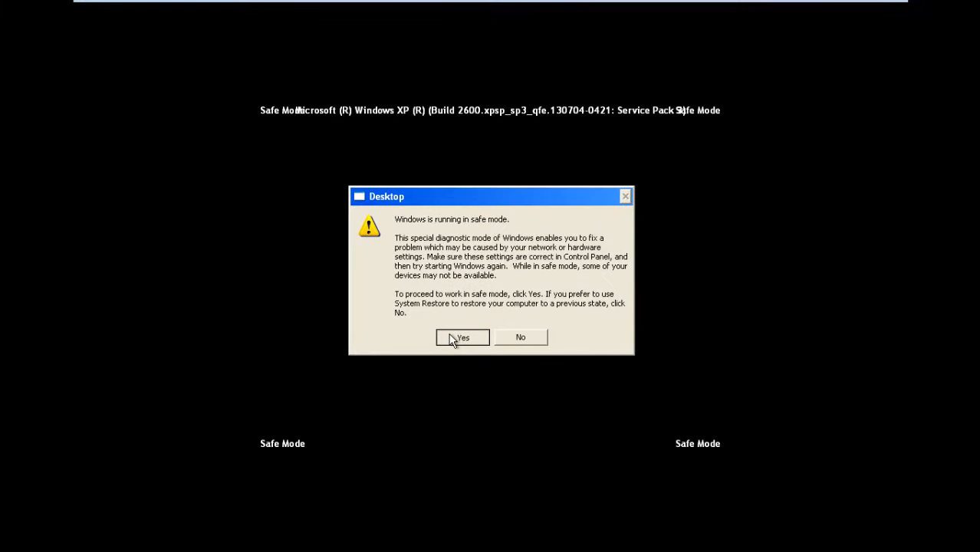
left_click(460, 339)
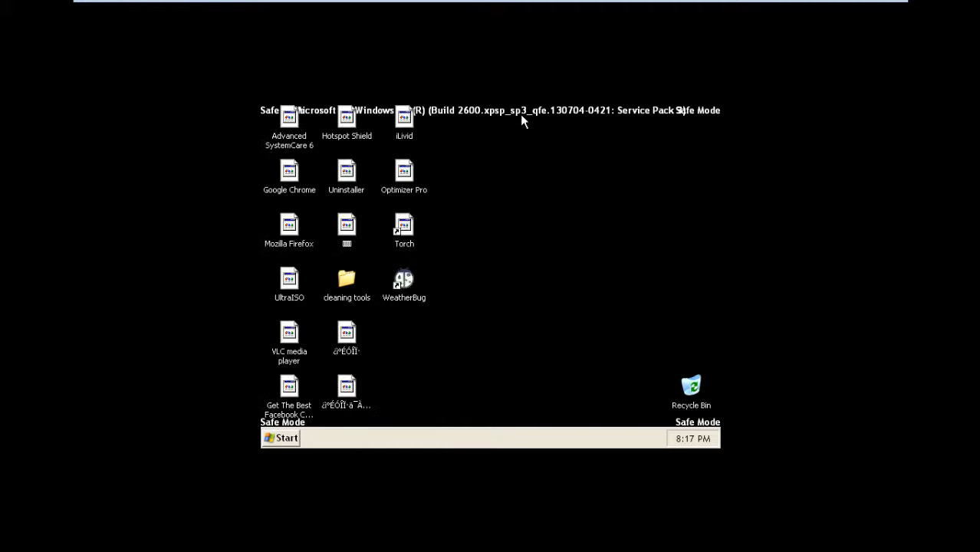
left_click_drag(634, 346, 589, 213)
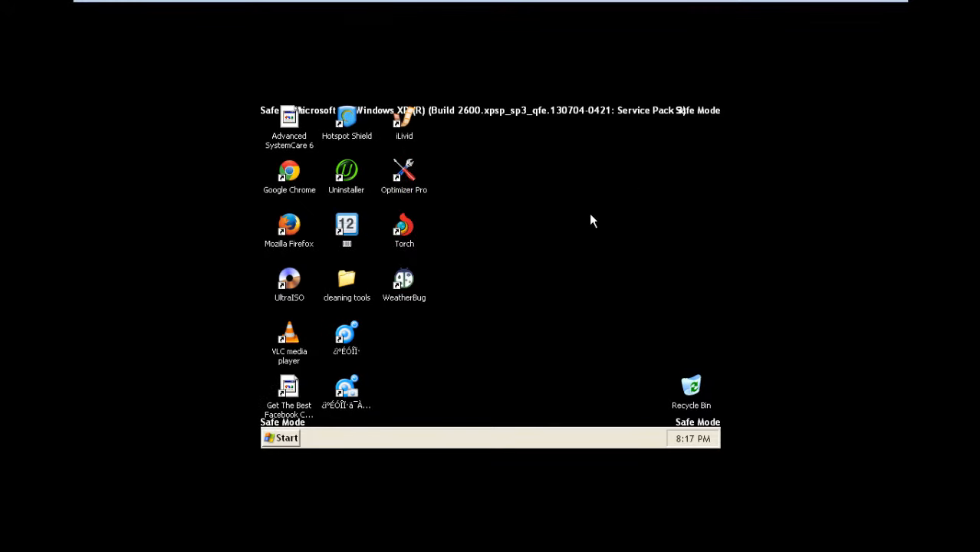
left_click_drag(347, 282, 461, 336)
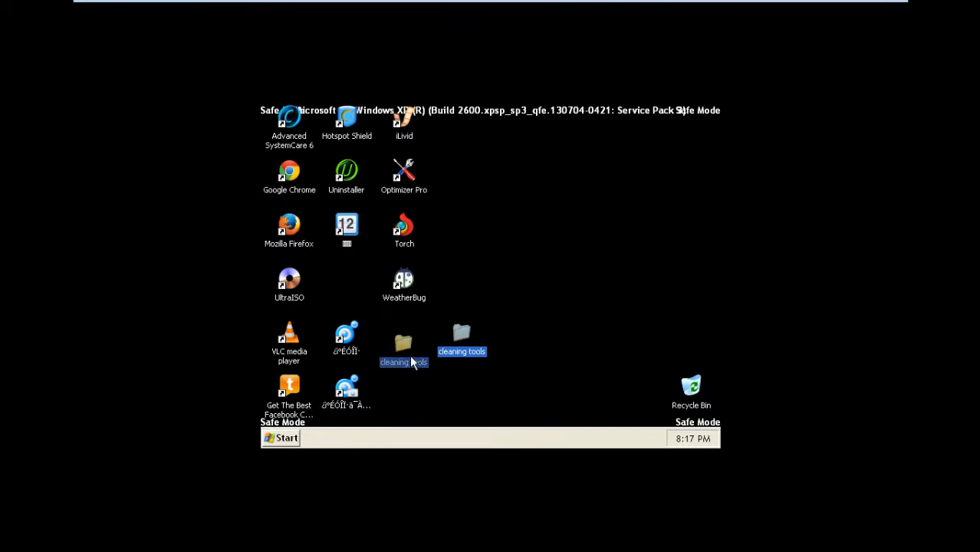
left_click_drag(411, 362, 412, 360)
left_click_drag(413, 290, 352, 283)
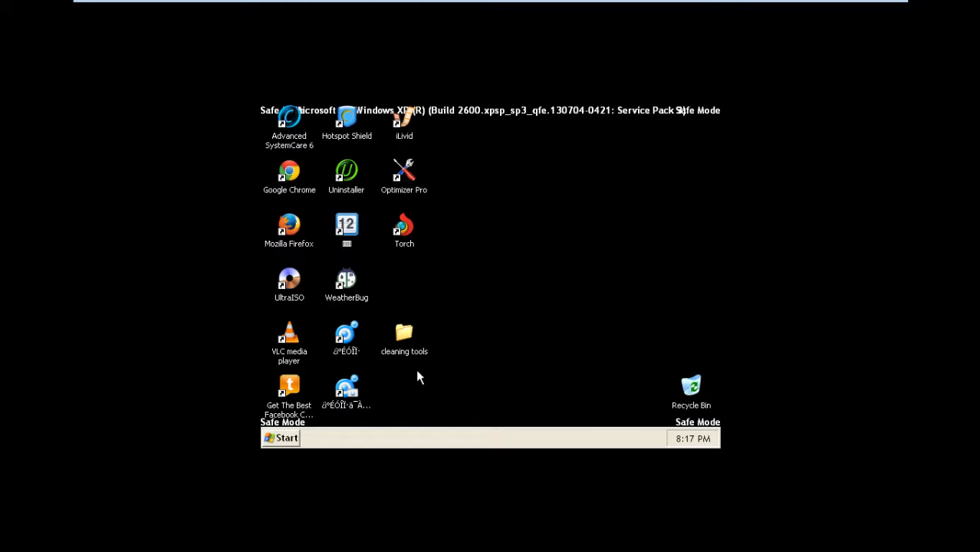
double_click(406, 348)
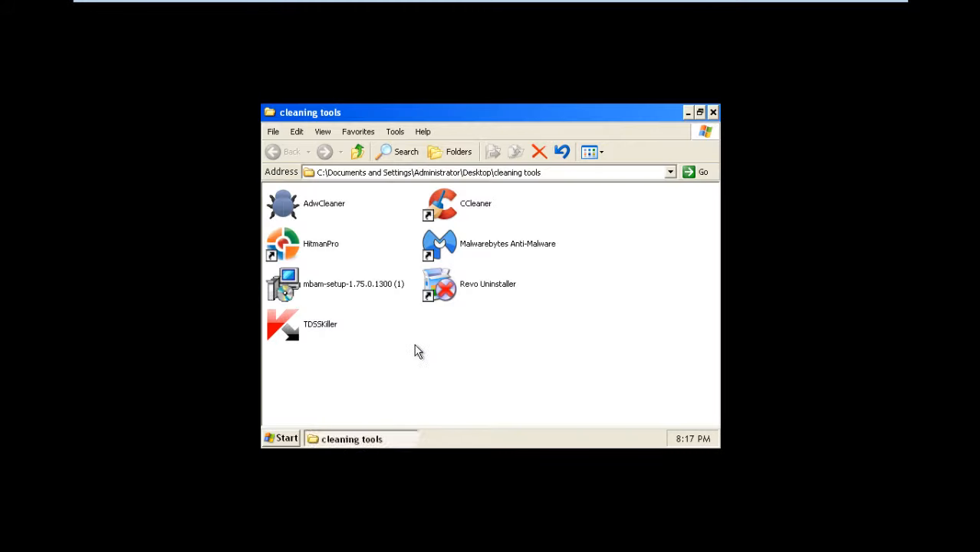
left_click_drag(517, 374, 503, 342)
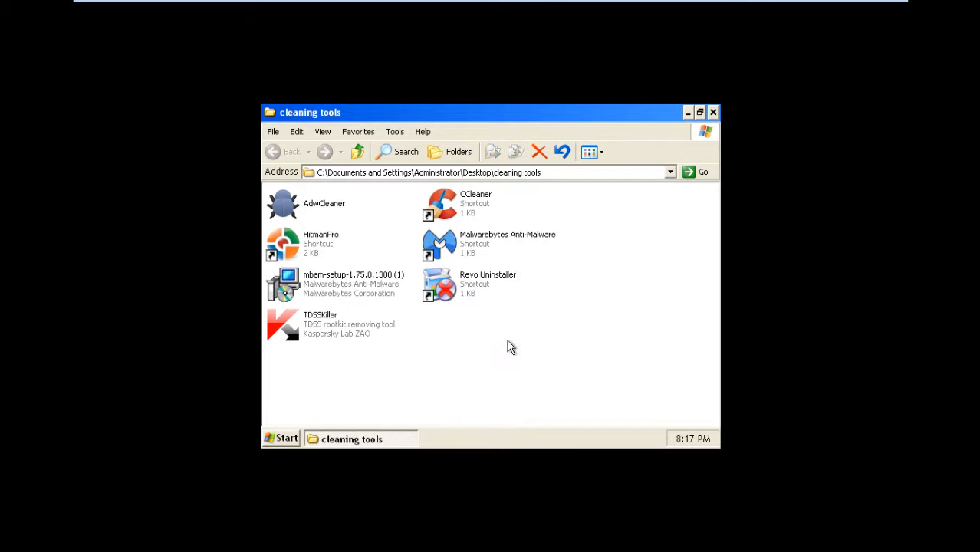
left_click(477, 247)
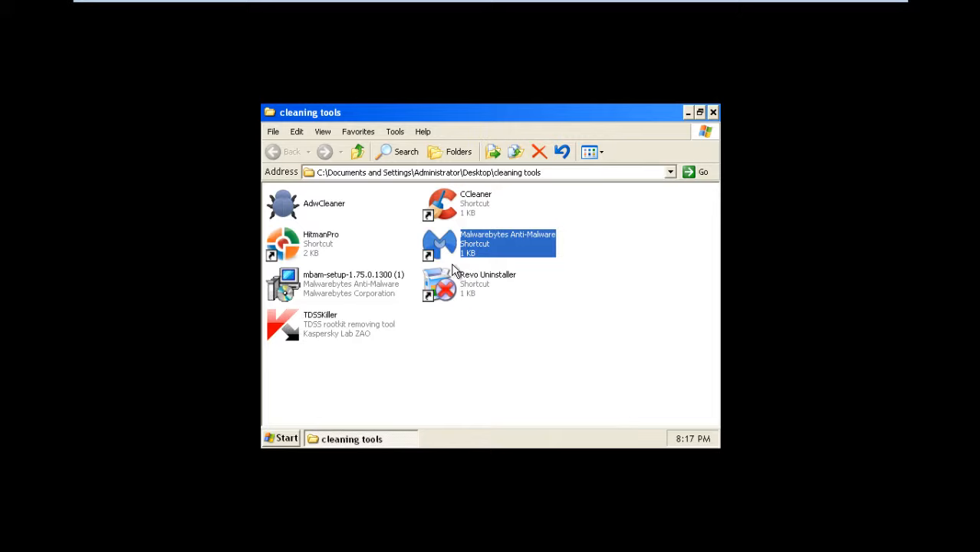
left_click(496, 381)
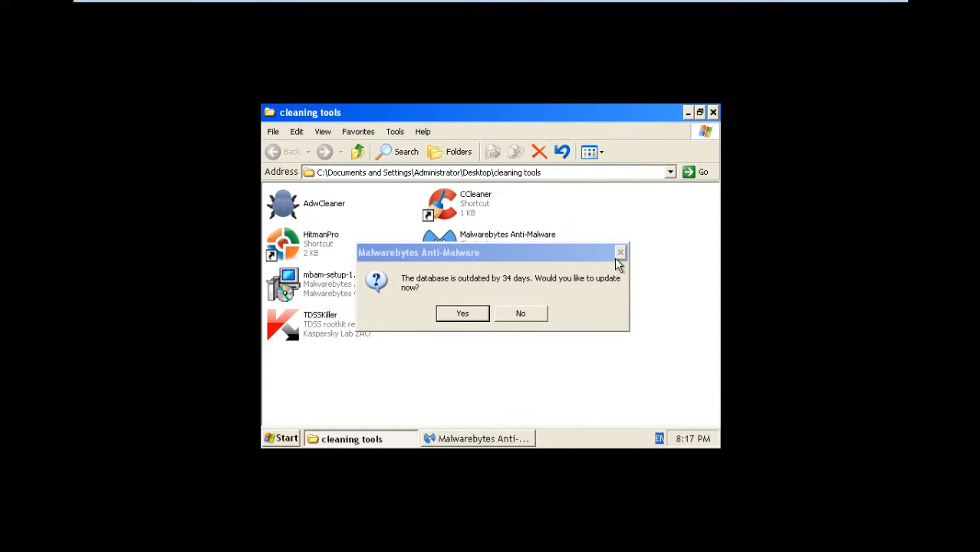
left_click(540, 313)
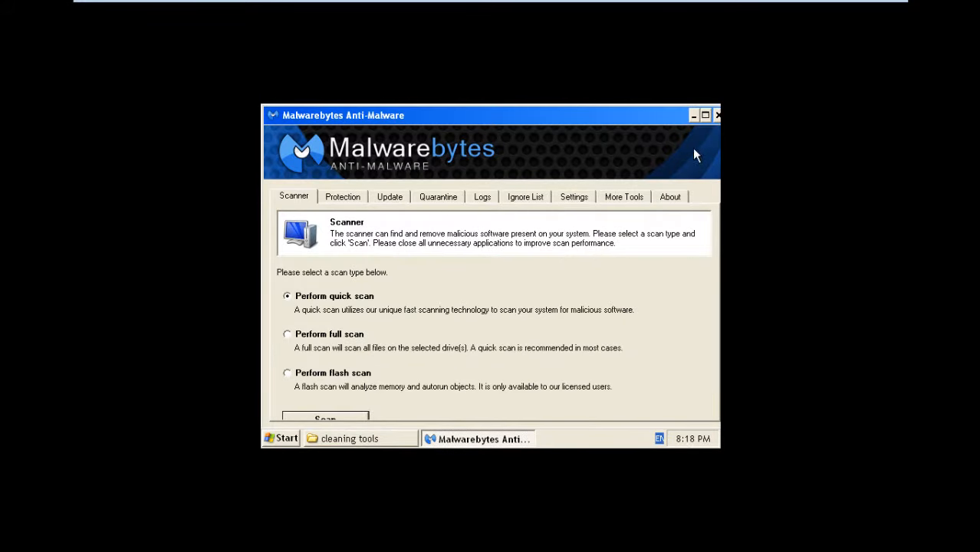
left_click(693, 116)
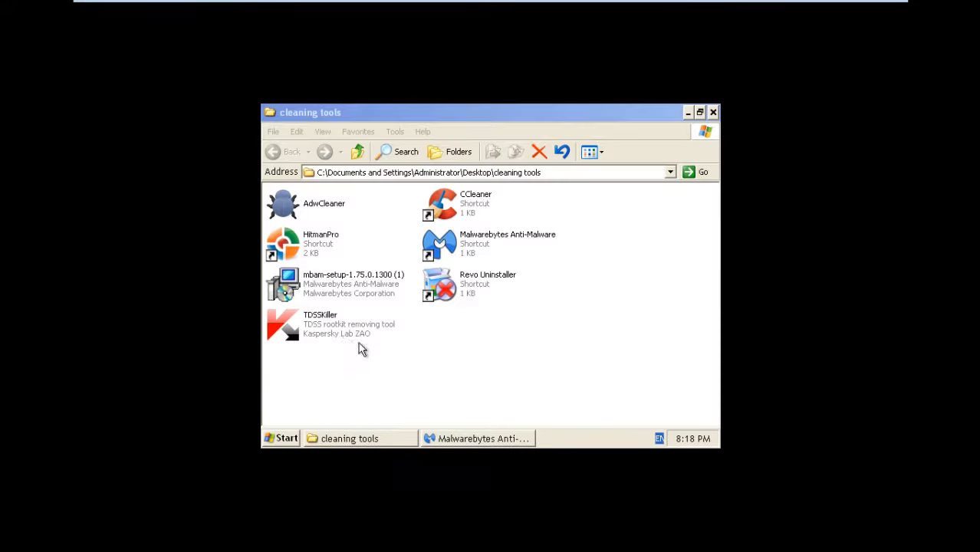
right_click(468, 440)
left_click(479, 427)
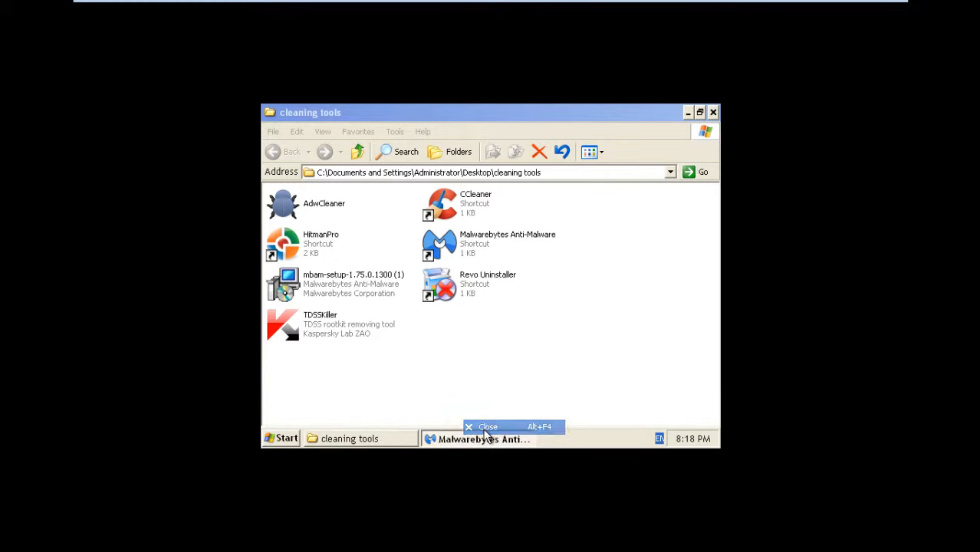
Step: Download the TDSSKiller update and save tdsskiller.zip to Desktop\cleaning tools
double_click(355, 330)
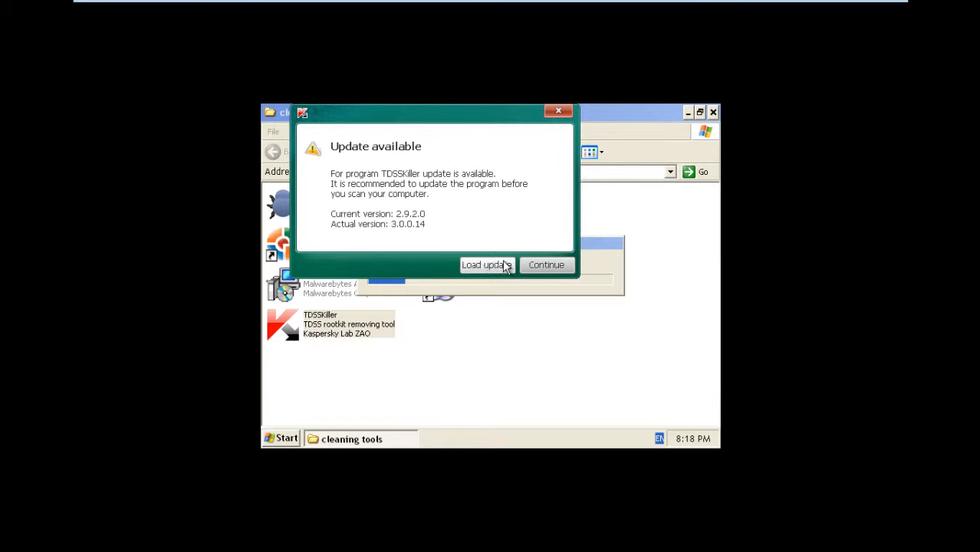
left_click(506, 264)
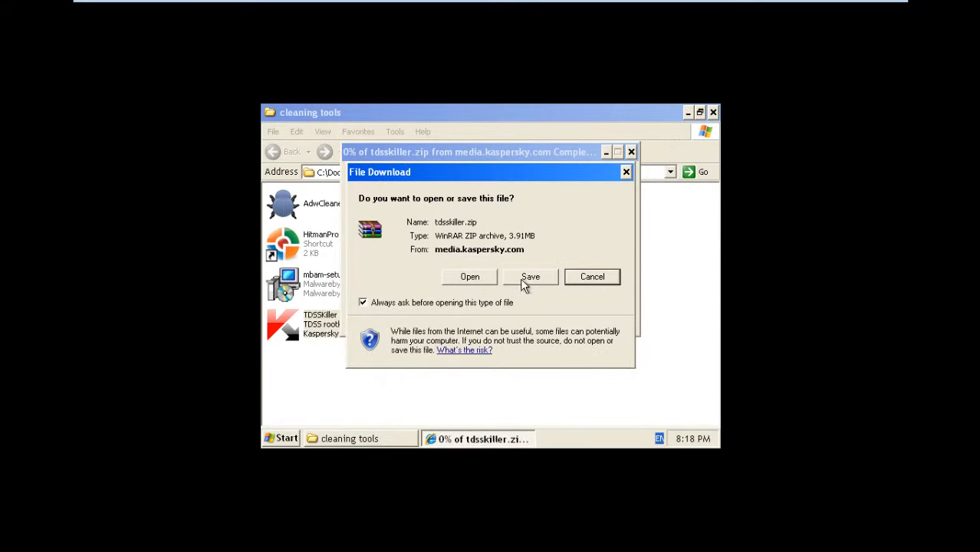
left_click(521, 277)
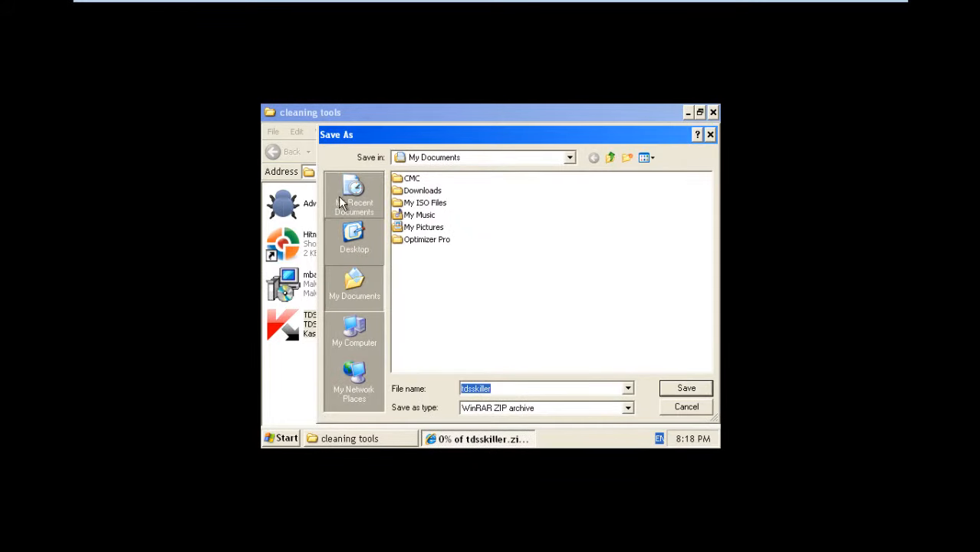
left_click(355, 246)
double_click(424, 215)
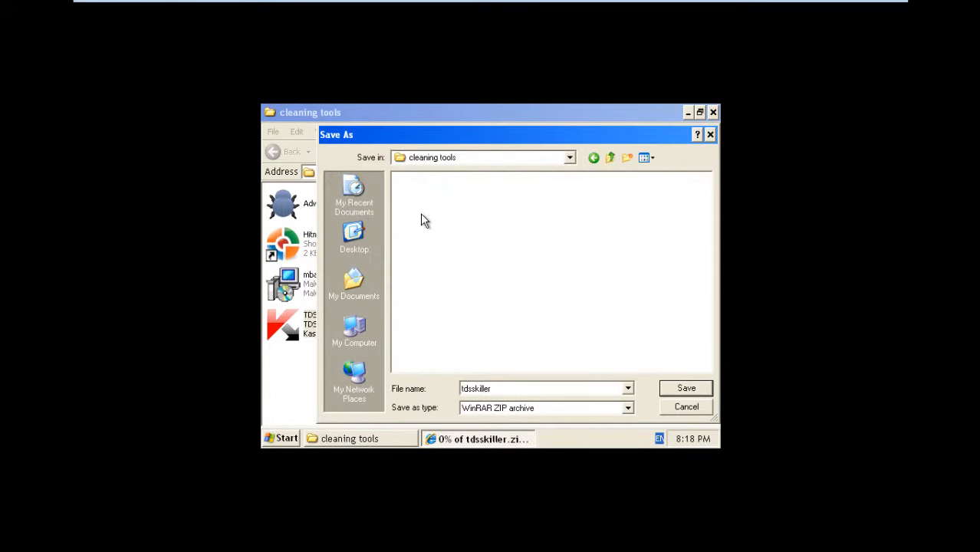
left_click(684, 390)
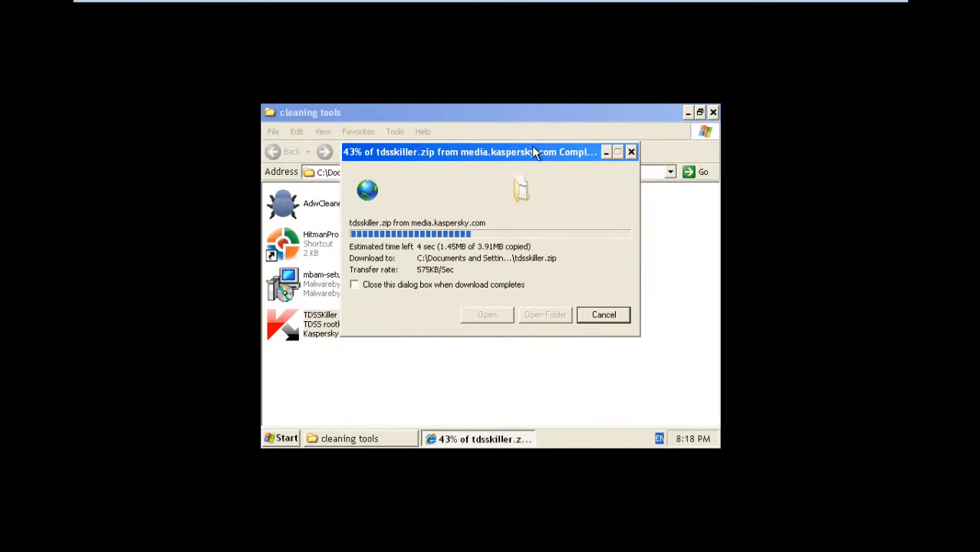
Step: Extract TDSSKiller.exe from tdsskiller.zip into cleaning tools, replacing the old copy
left_click_drag(532, 146, 516, 163)
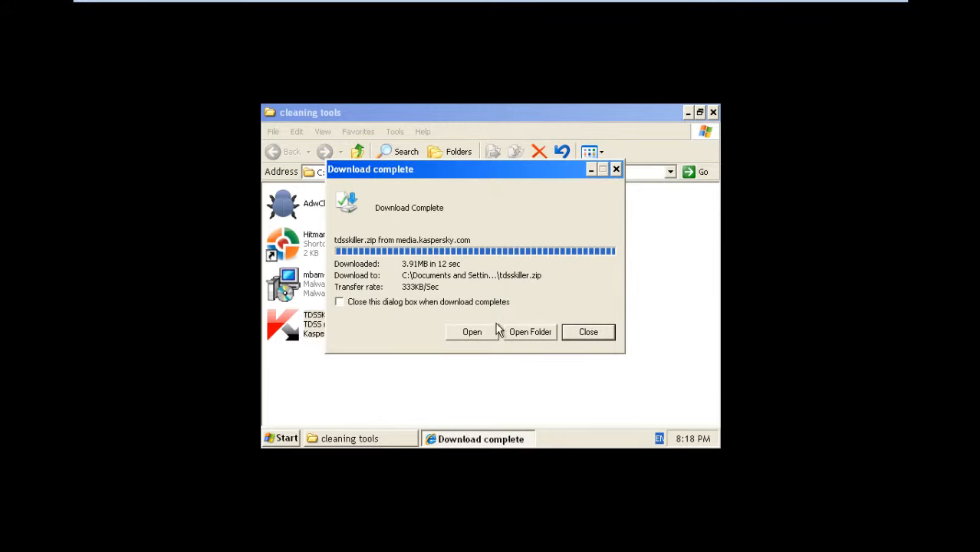
left_click(494, 330)
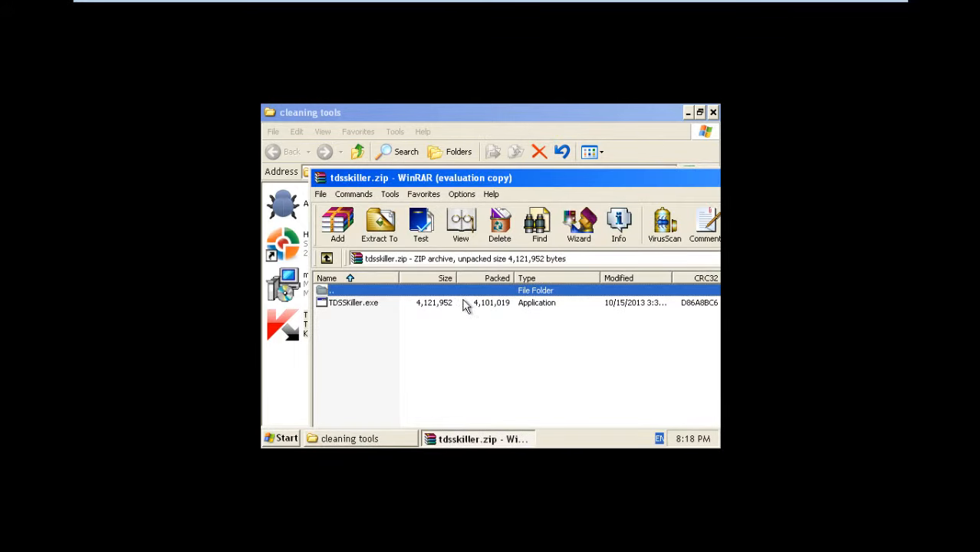
left_click_drag(361, 302, 628, 177)
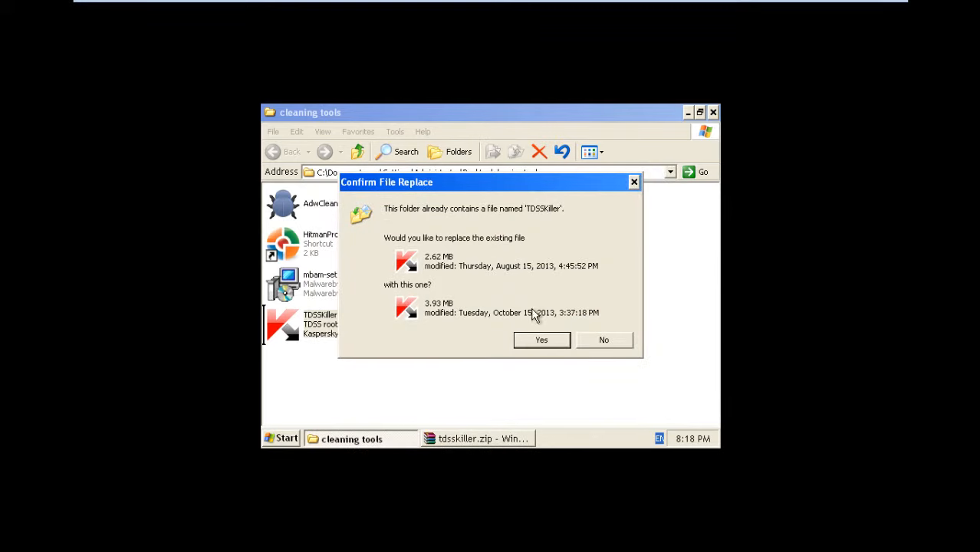
left_click(539, 340)
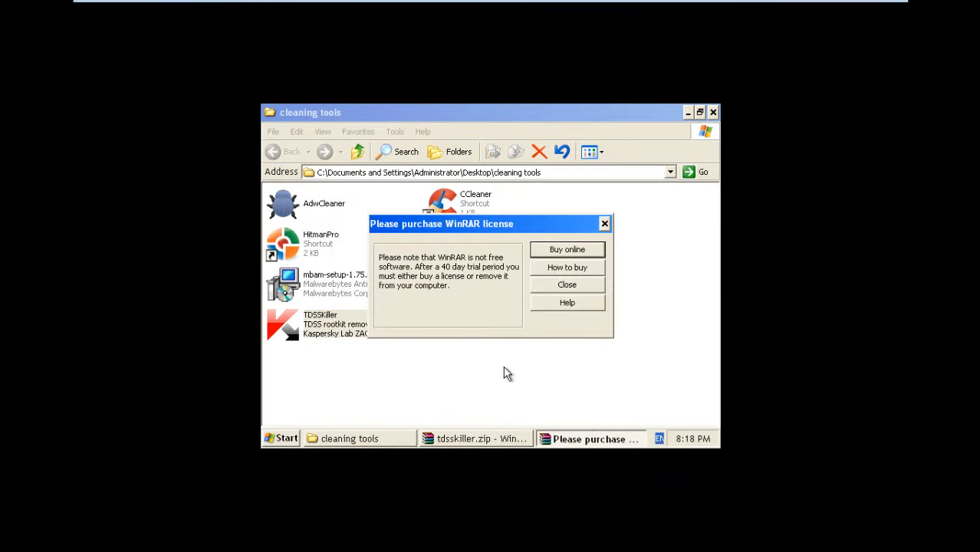
left_click(604, 223)
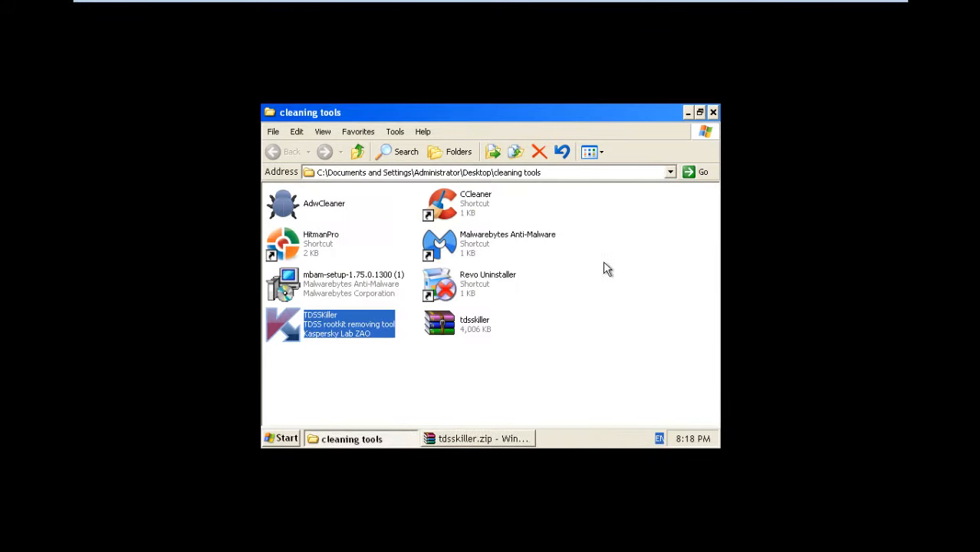
Step: Close the WinRAR archive window from the taskbar
left_click(512, 438)
right_click(511, 438)
left_click(541, 433)
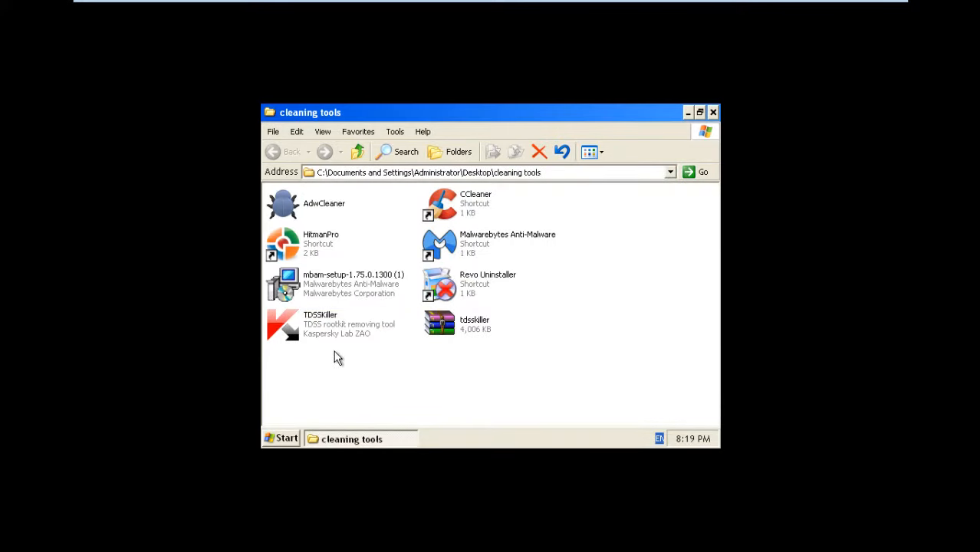
Step: Run the updated TDSSKiller and accept the license agreement and KSN statement
double_click(353, 337)
right_click(341, 329)
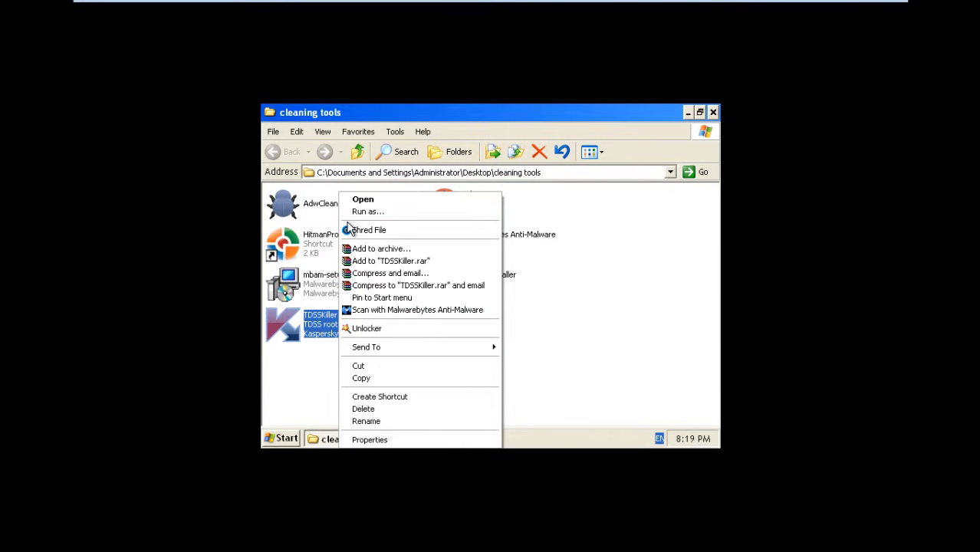
left_click(390, 203)
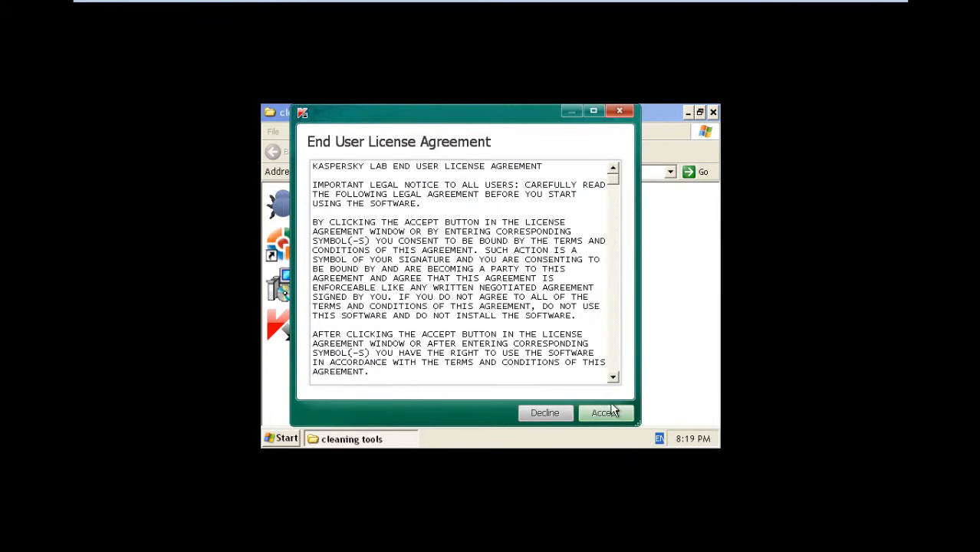
left_click(611, 412)
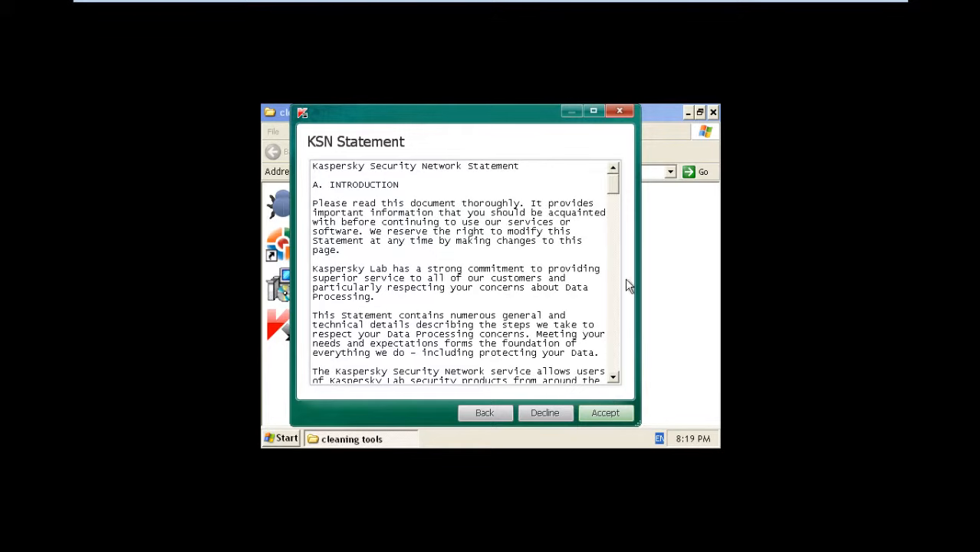
mouse_move(615, 182)
left_mouse_down()
mouse_move(606, 329)
mouse_move(643, 273)
mouse_move(617, 189)
left_mouse_up()
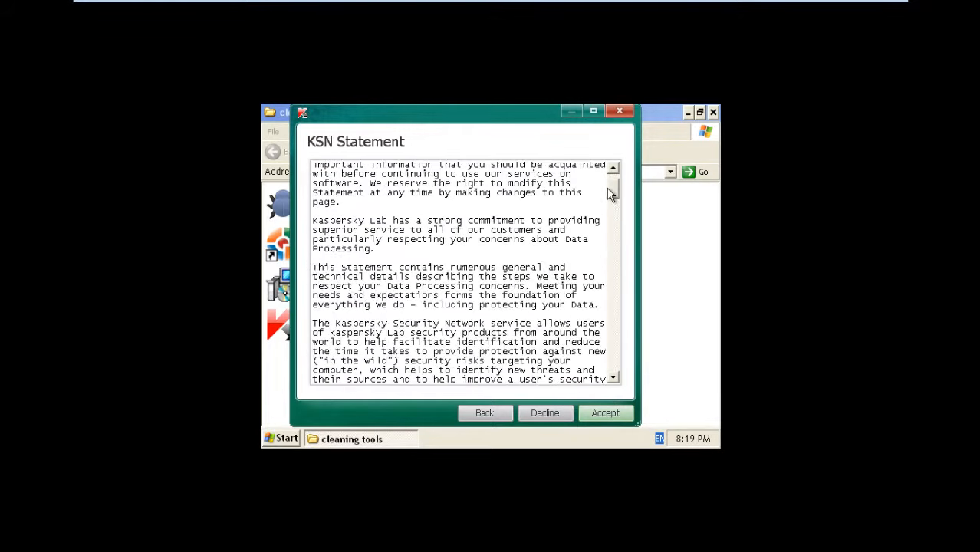
left_click(612, 412)
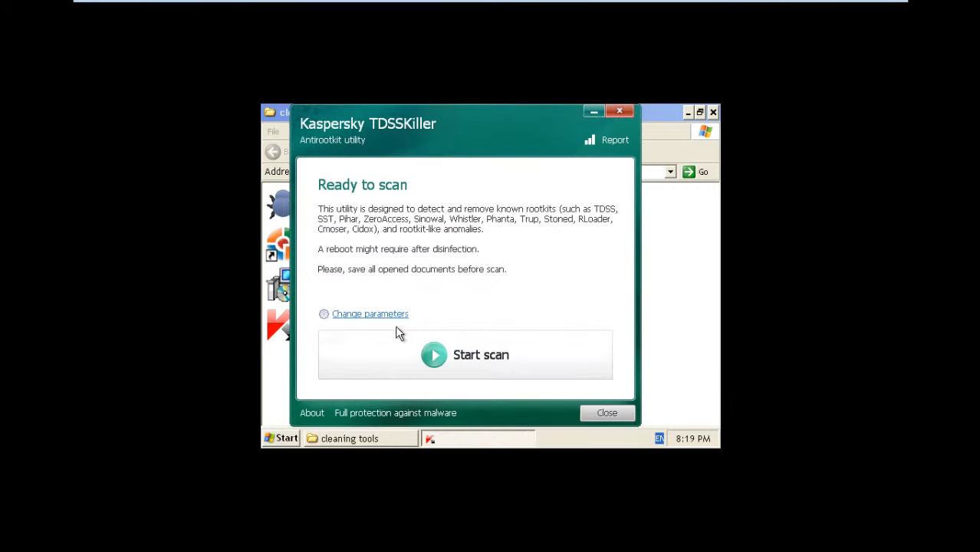
Step: Scan 298 objects for rootkits with TDSSKiller, find no threats, and close it
left_click(466, 365)
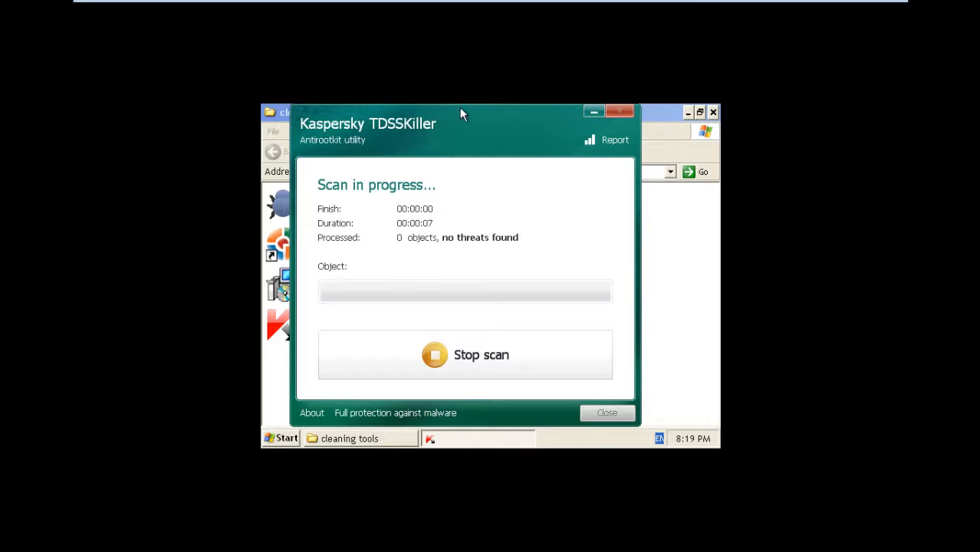
mouse_move(506, 123)
left_mouse_down()
mouse_move(524, 114)
mouse_move(571, 147)
mouse_move(525, 125)
left_mouse_up()
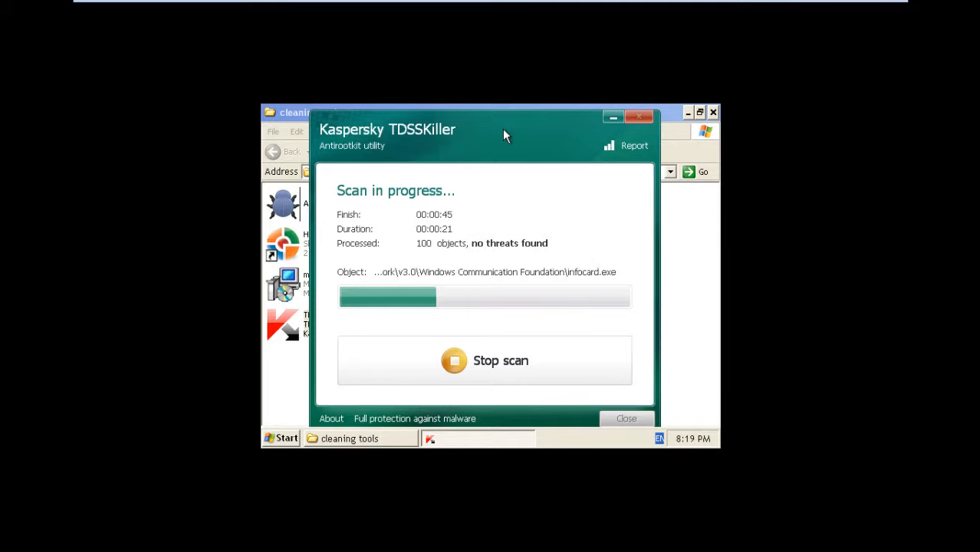
mouse_move(504, 136)
left_mouse_down()
mouse_move(502, 209)
mouse_move(543, 144)
mouse_move(529, 142)
mouse_move(487, 170)
mouse_move(503, 134)
left_mouse_up()
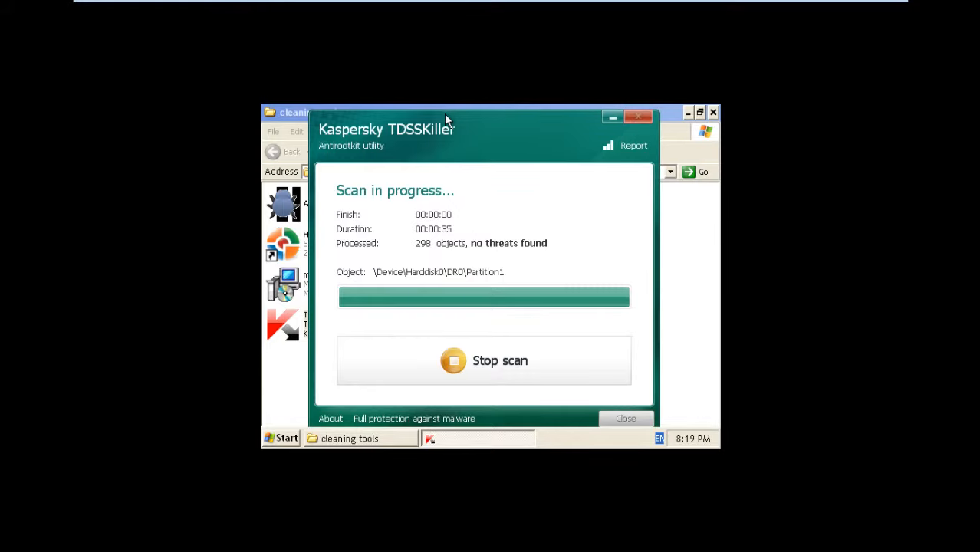
mouse_move(445, 115)
left_mouse_down()
mouse_move(666, 201)
mouse_move(504, 213)
mouse_move(480, 142)
mouse_move(457, 135)
mouse_move(460, 124)
left_mouse_up()
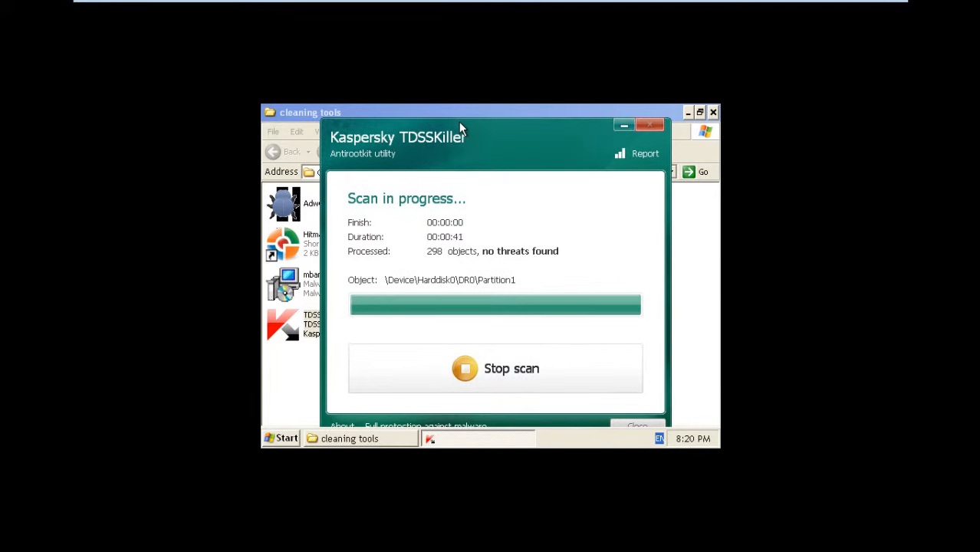
mouse_move(459, 121)
left_mouse_down()
mouse_move(432, 152)
mouse_move(454, 127)
mouse_move(441, 135)
mouse_move(441, 104)
mouse_move(449, 110)
left_mouse_up()
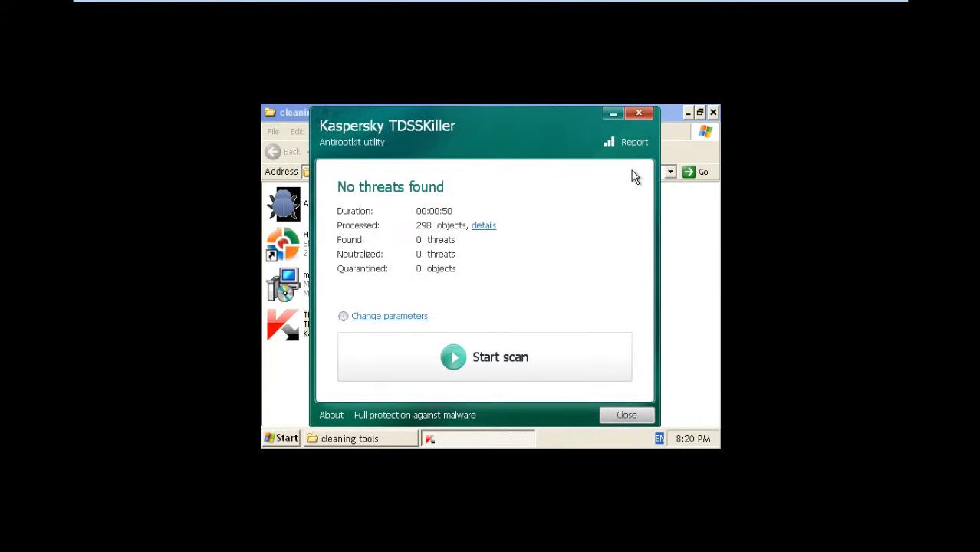
left_click(638, 114)
left_click(599, 324)
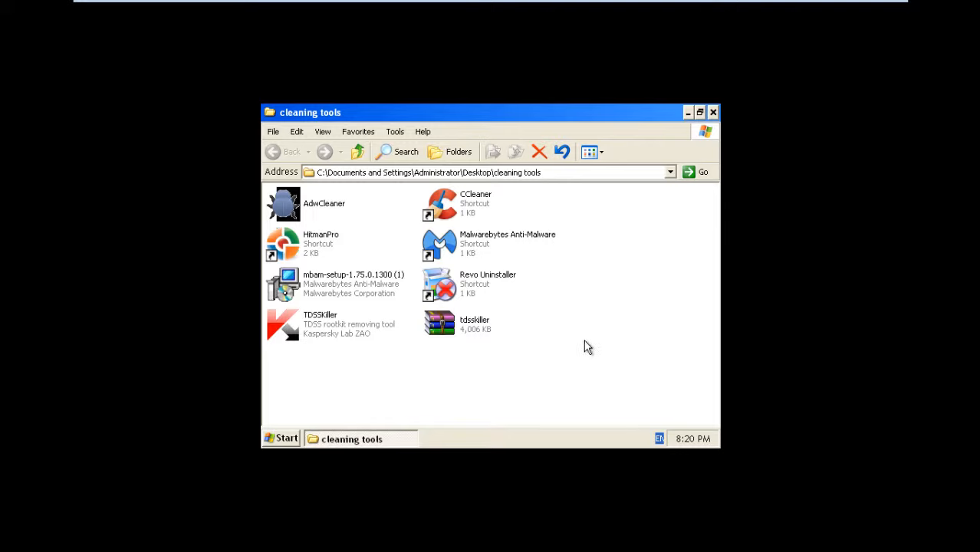
Step: Launch Malwarebytes and update its database from v2013.09.21.03 to v2013.10.25.06
left_click(476, 244)
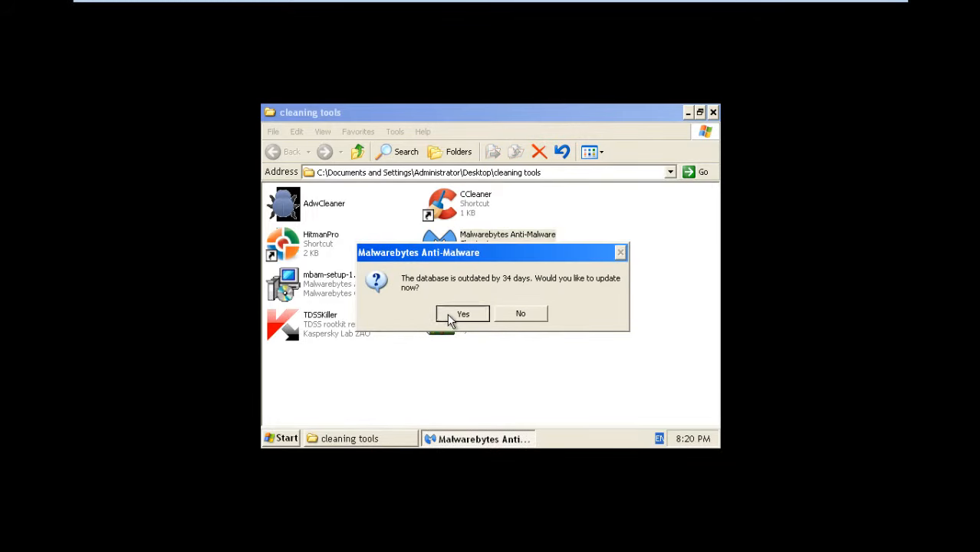
left_click(451, 318)
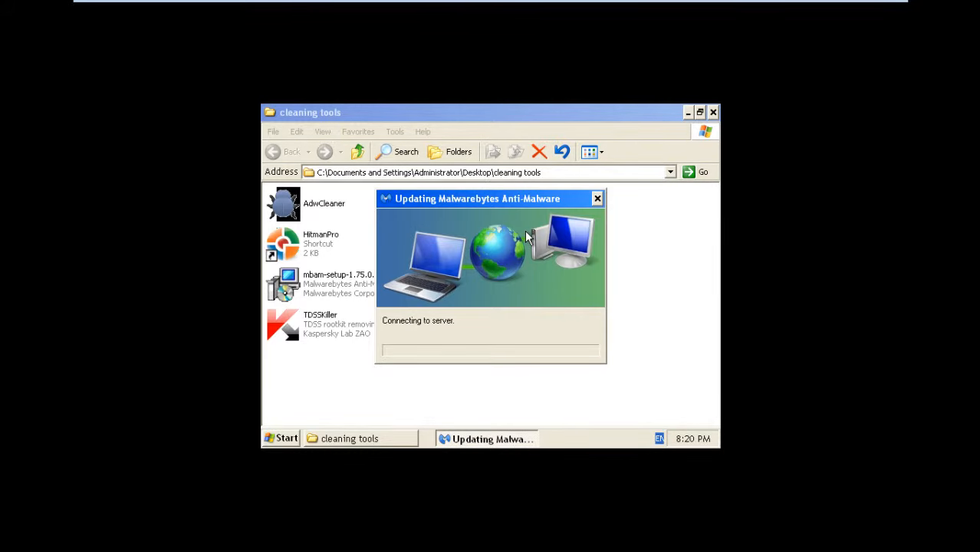
left_click(688, 112)
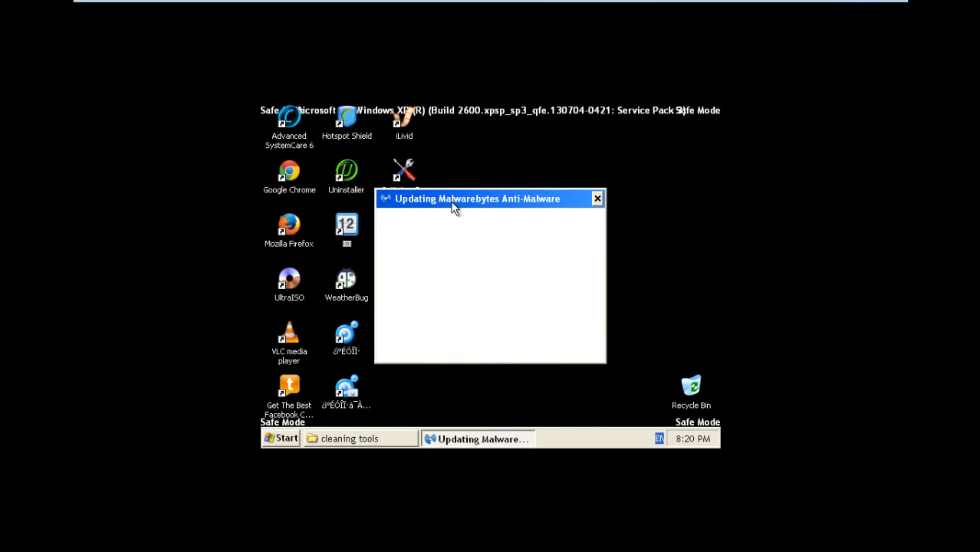
left_click_drag(452, 202, 424, 170)
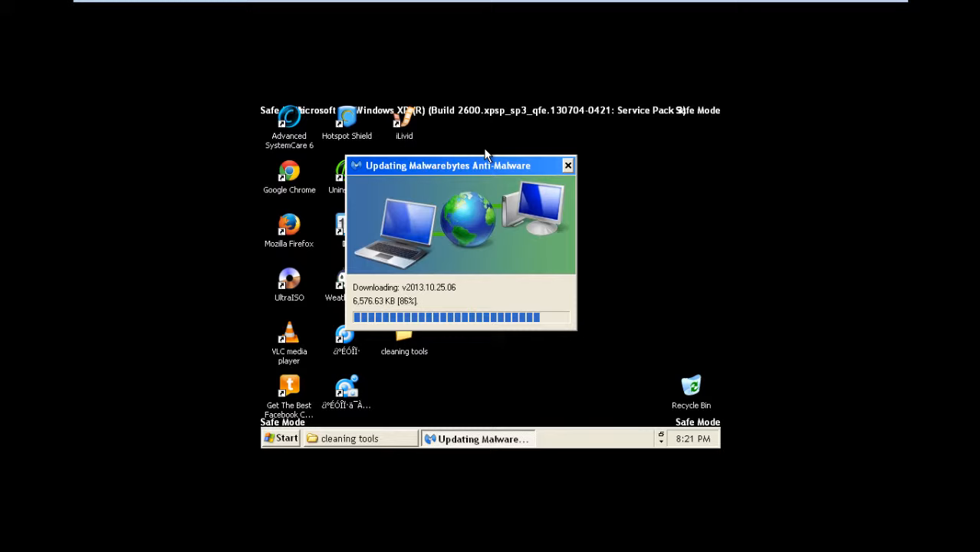
left_click_drag(462, 164, 559, 166)
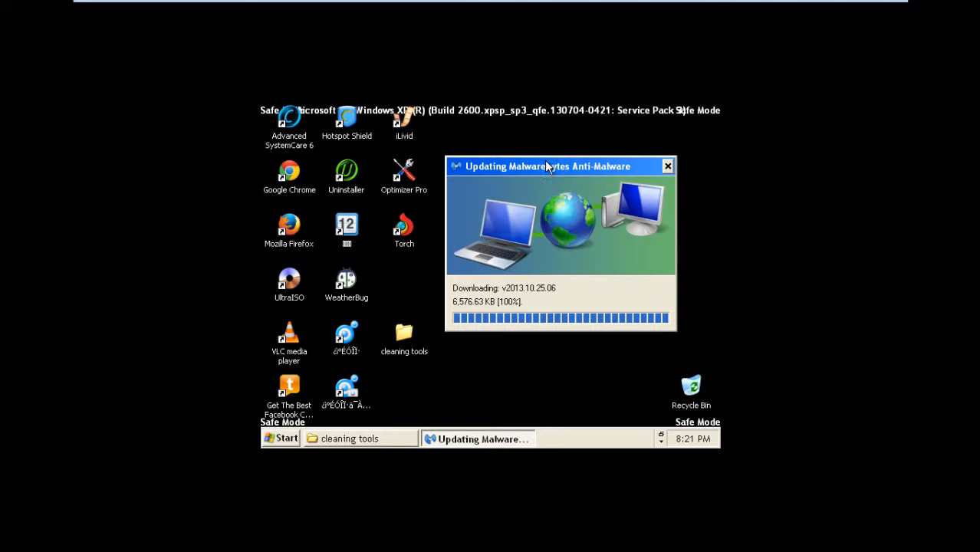
left_click_drag(411, 304, 420, 209)
left_click(427, 270)
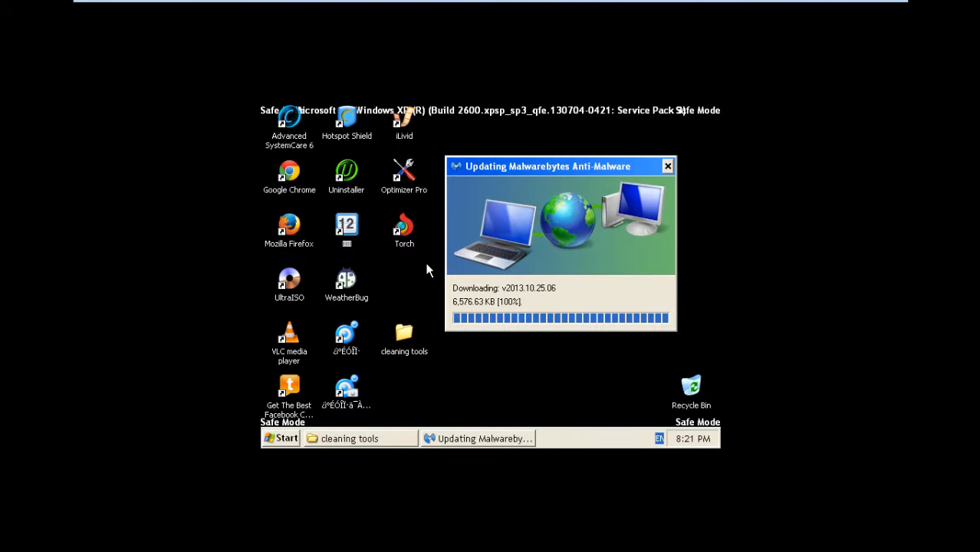
left_click(302, 180)
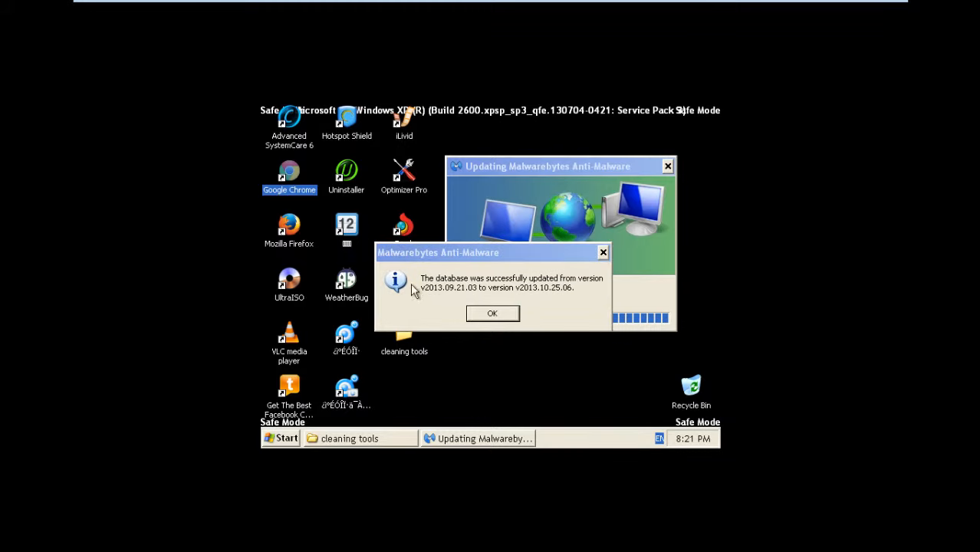
left_click(502, 315)
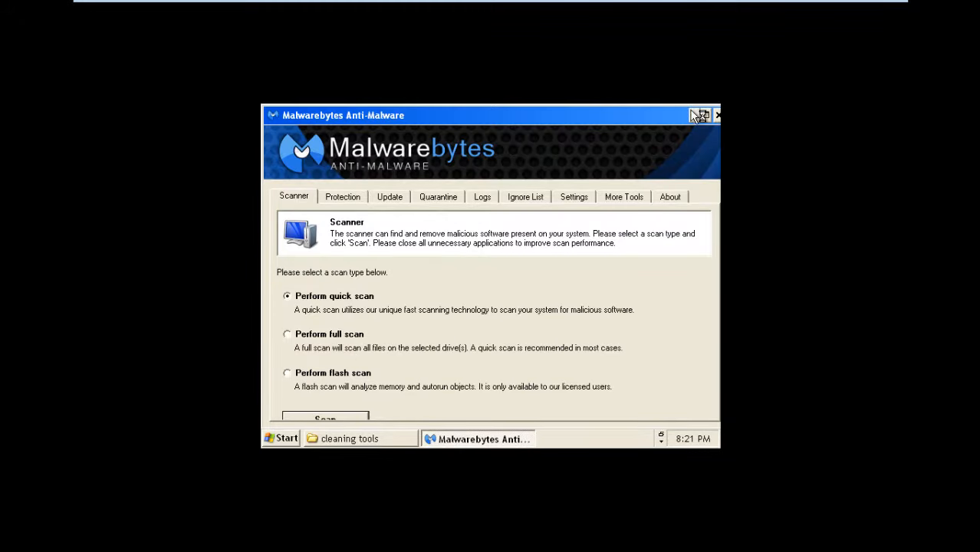
left_click(691, 113)
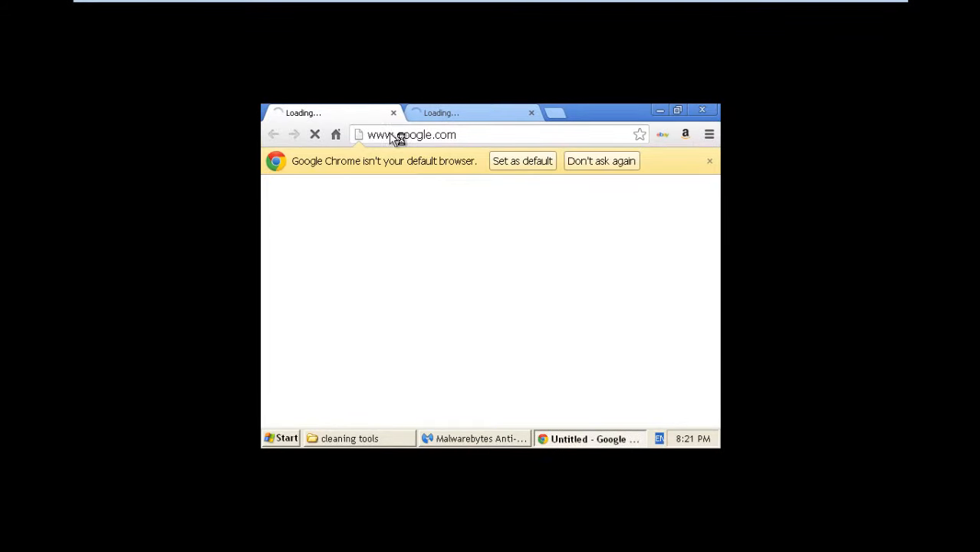
left_click(393, 113)
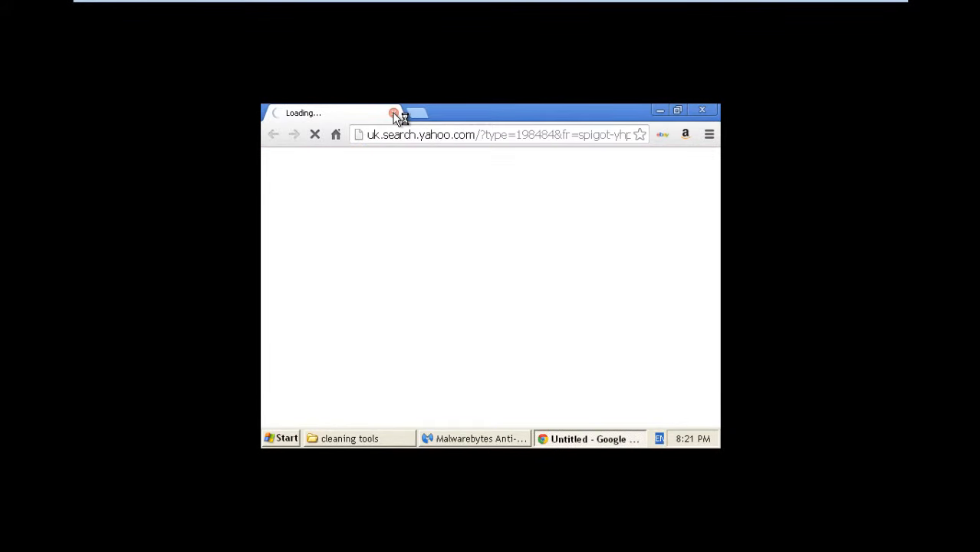
left_click(702, 109)
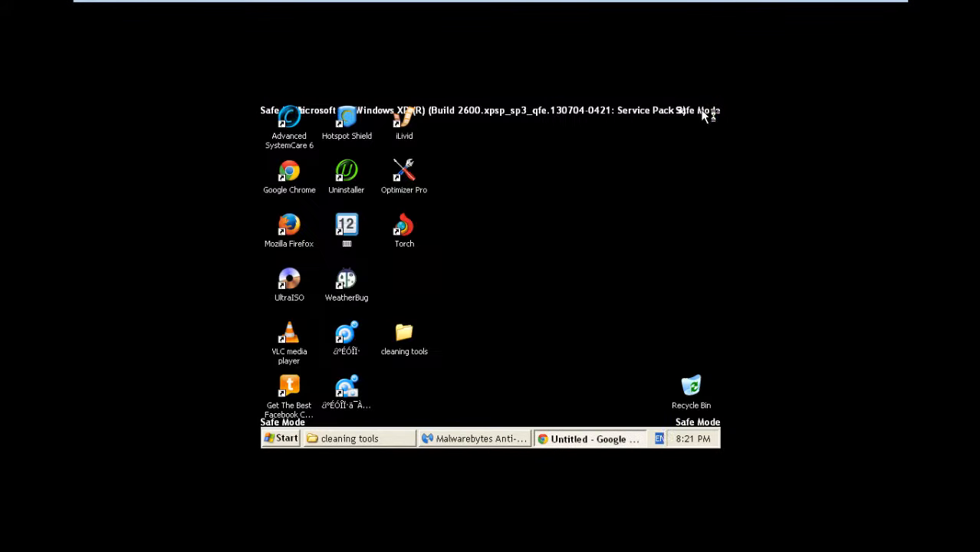
double_click(287, 224)
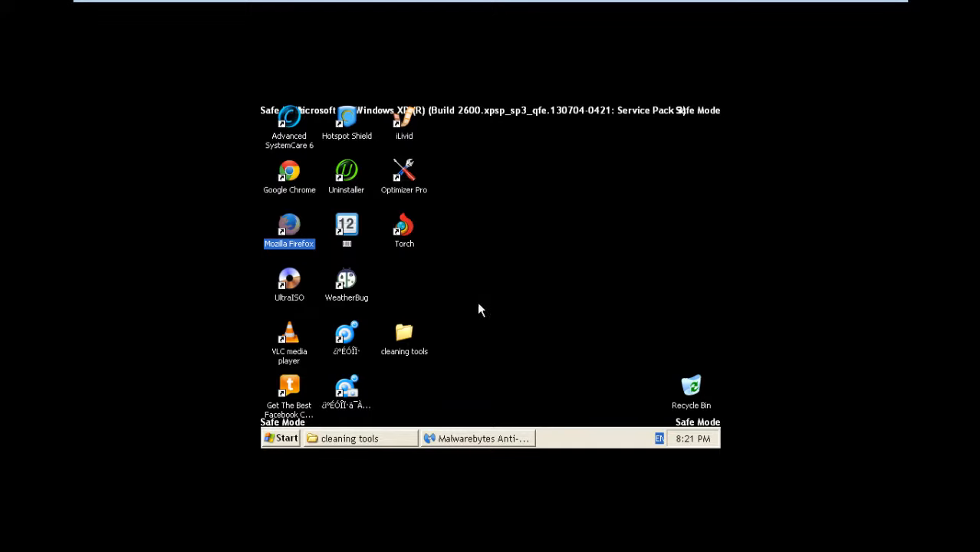
left_click(439, 438)
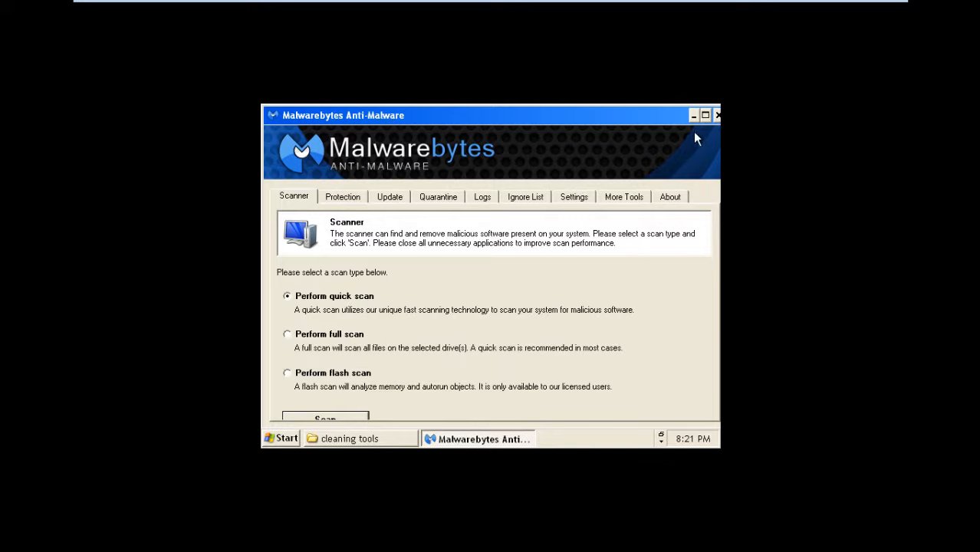
left_click(697, 115)
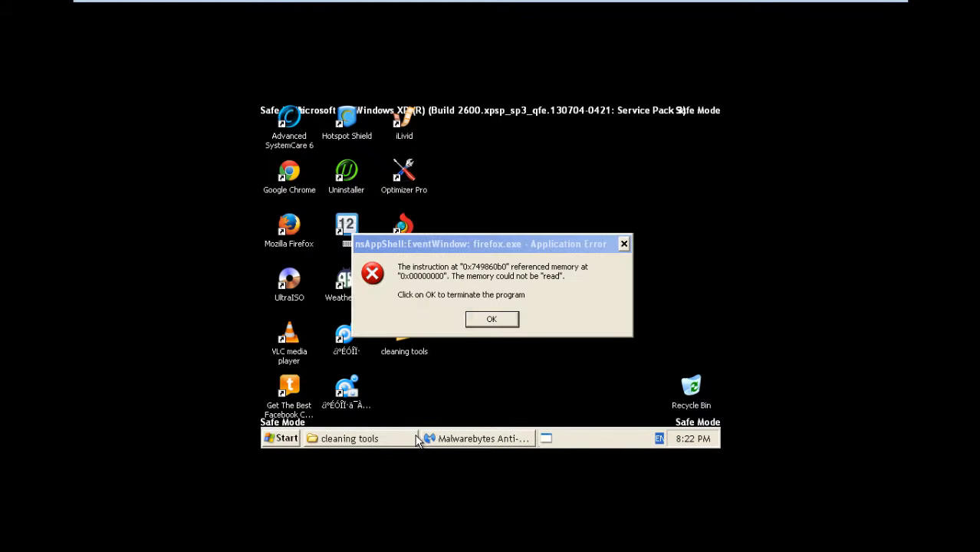
left_click(492, 319)
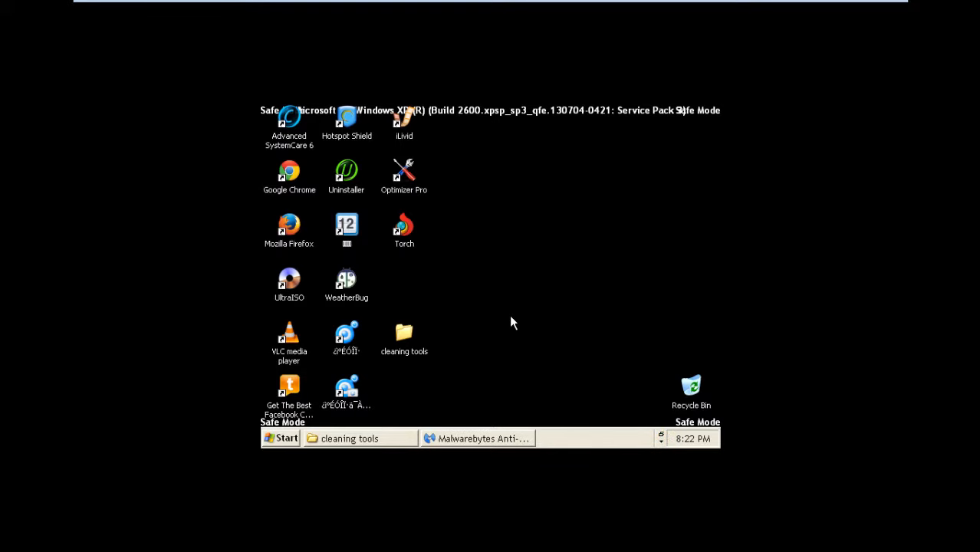
left_click(508, 439)
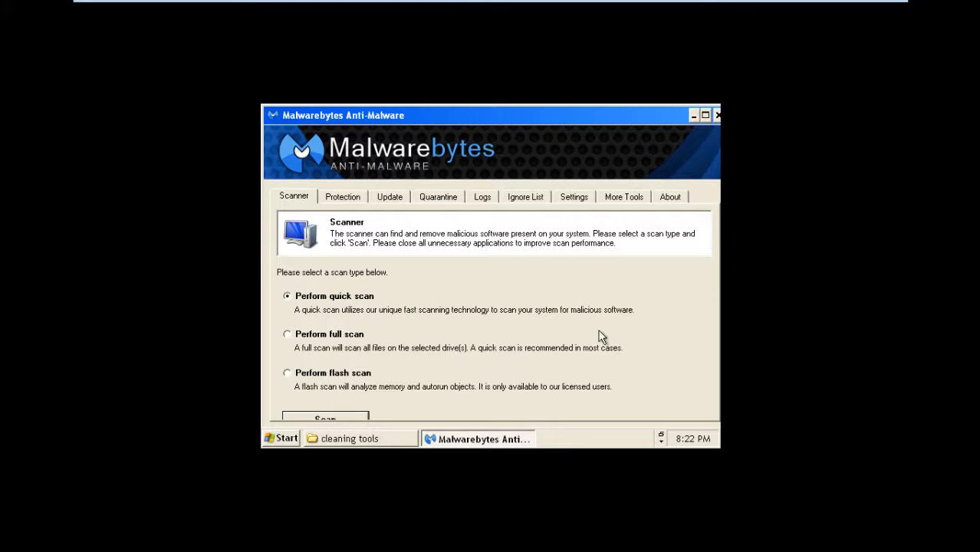
Step: Start the Malwarebytes quick scan and let it run until it reports completion
left_click(325, 416)
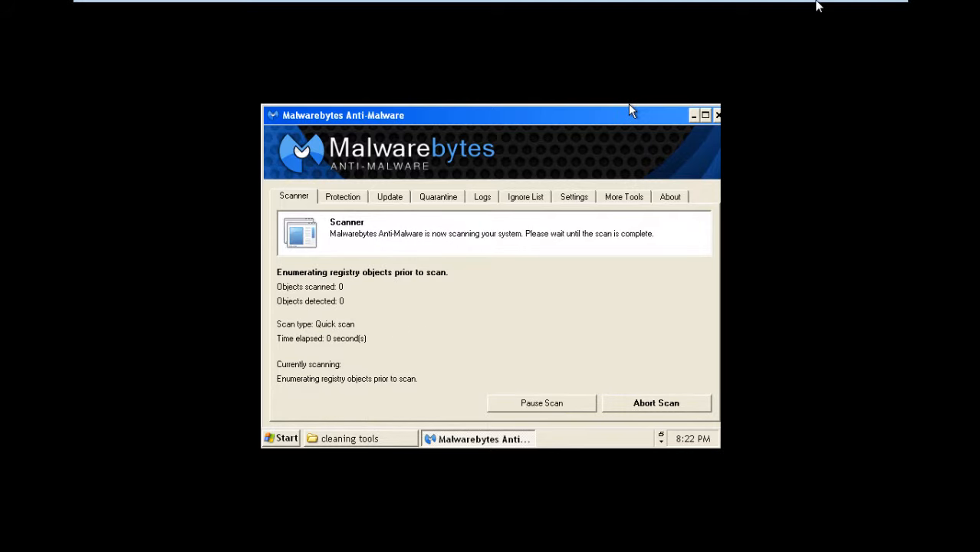
mouse_move(828, 6)
left_click(874, 10)
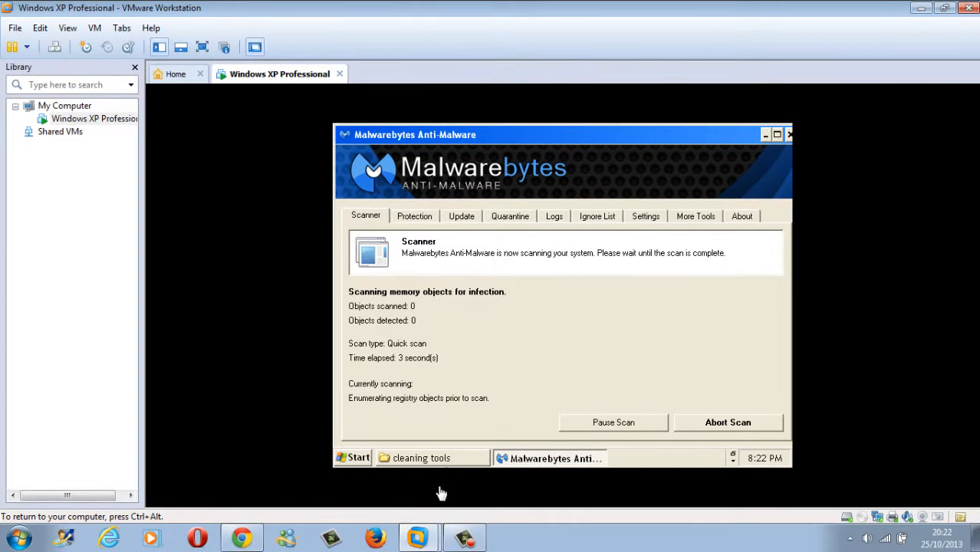
left_click(463, 536)
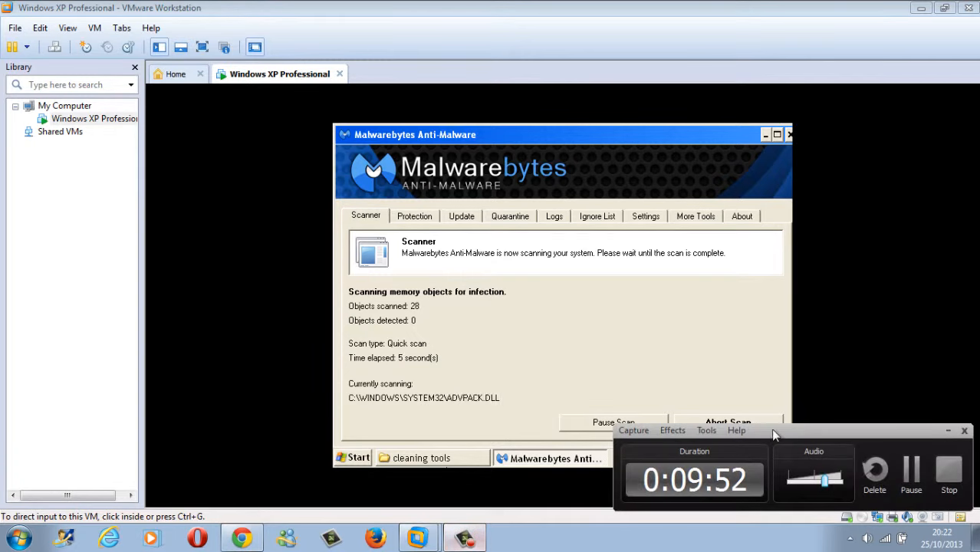
left_click(906, 470)
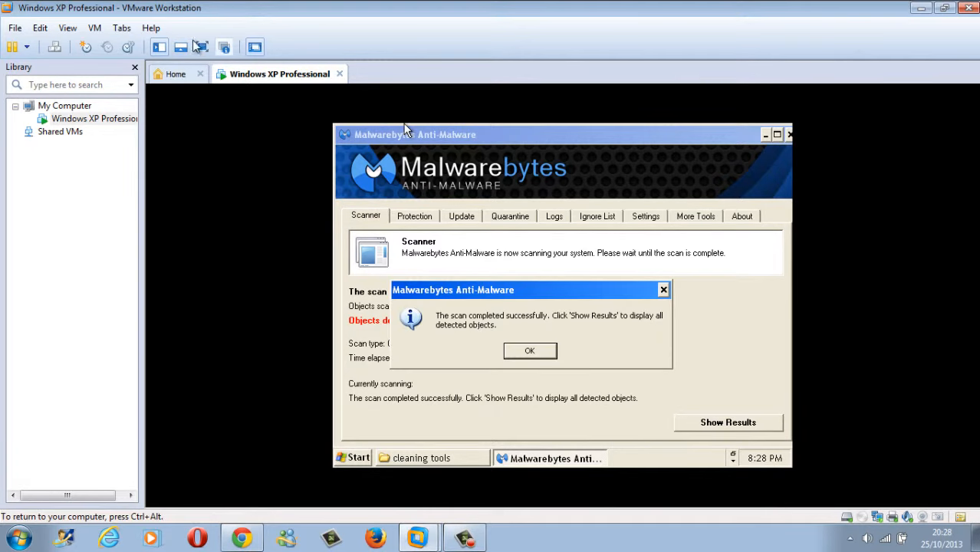
Step: Dismiss the completion notice and show the 667 detected threats in a maximized window
left_click(202, 47)
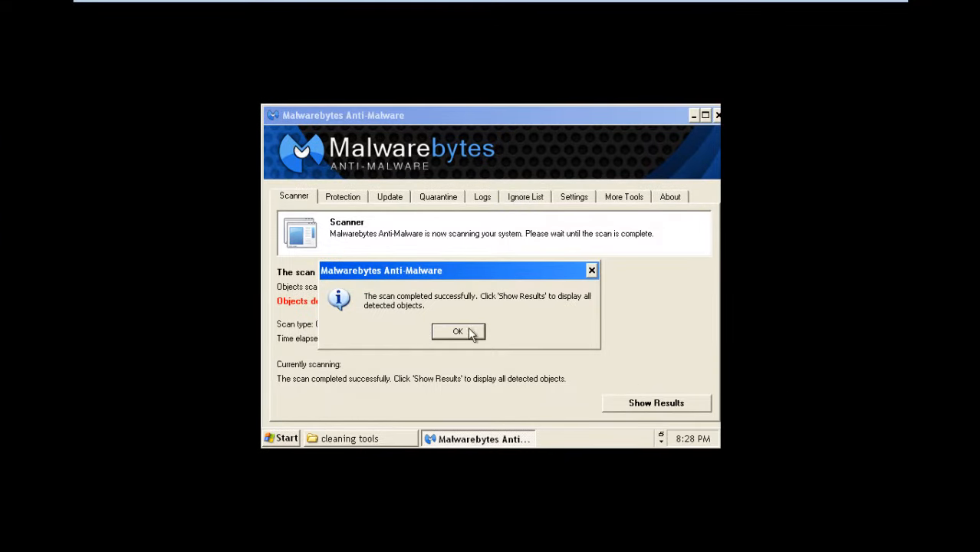
left_click(460, 336)
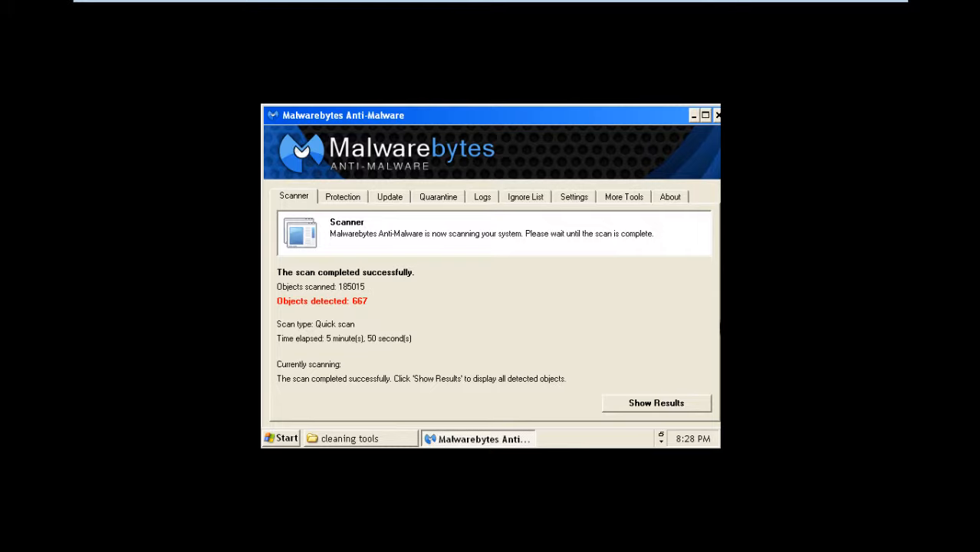
double_click(588, 122)
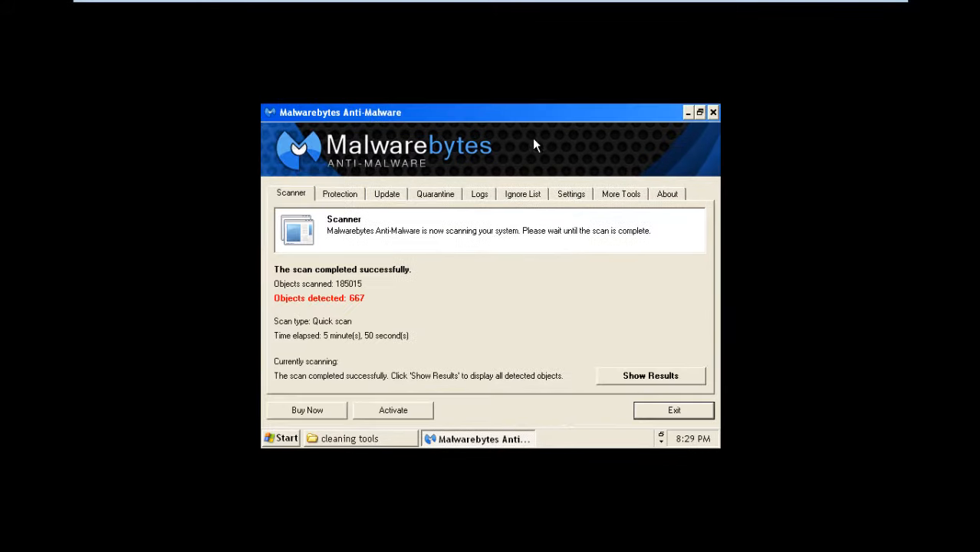
left_click(702, 112)
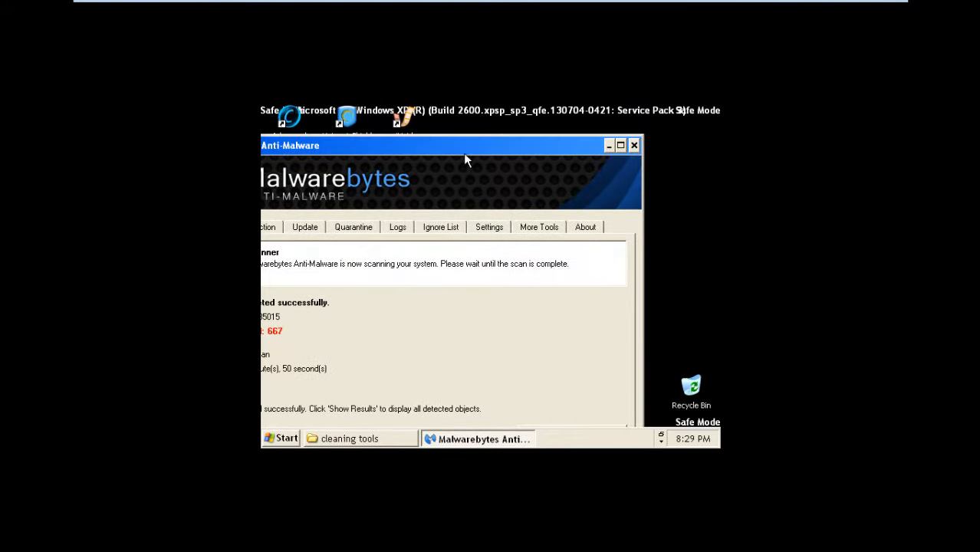
left_click_drag(466, 160, 534, 141)
left_click(671, 388)
left_click(680, 133)
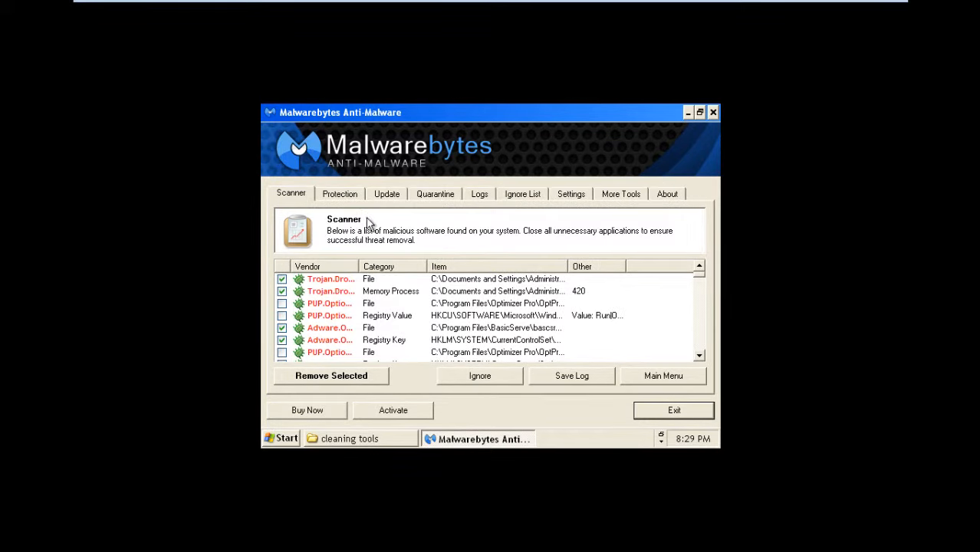
Step: Untick the Optimizer Pro file entry and toggle removal checkboxes on several PUP rows
left_click(282, 304)
left_click(282, 303)
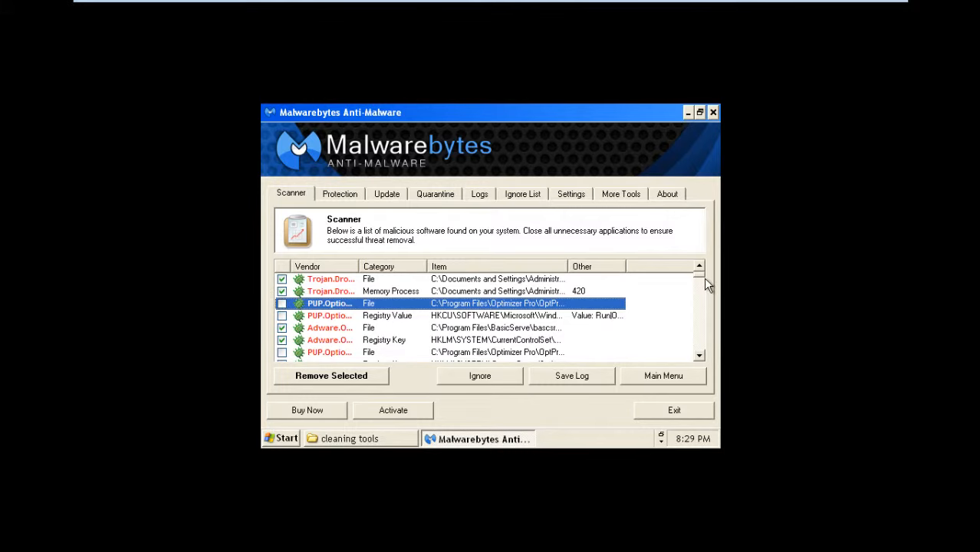
scroll(291, 314, "down", 1)
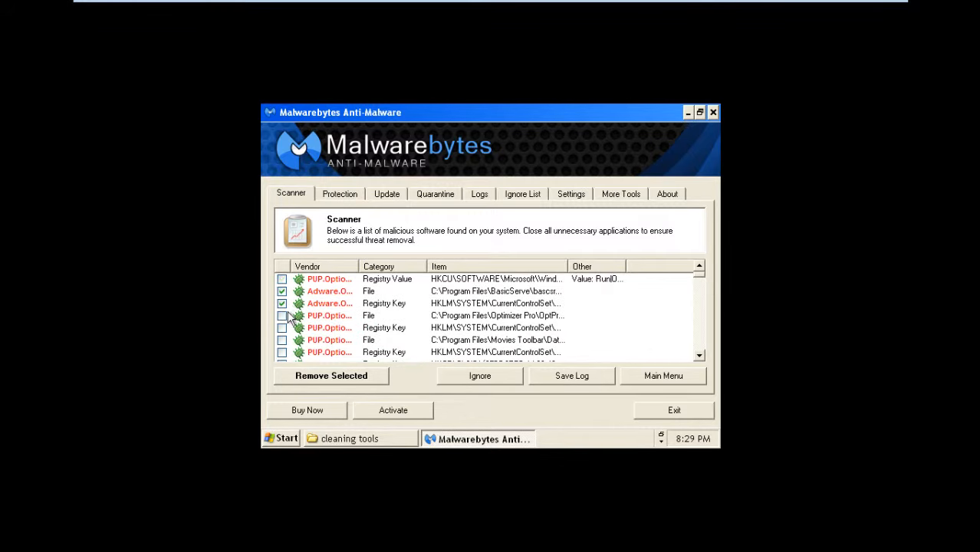
left_click(284, 316)
left_click(282, 328)
scroll(280, 332, "down", 3)
left_click(280, 331)
scroll(281, 333, "down", 4)
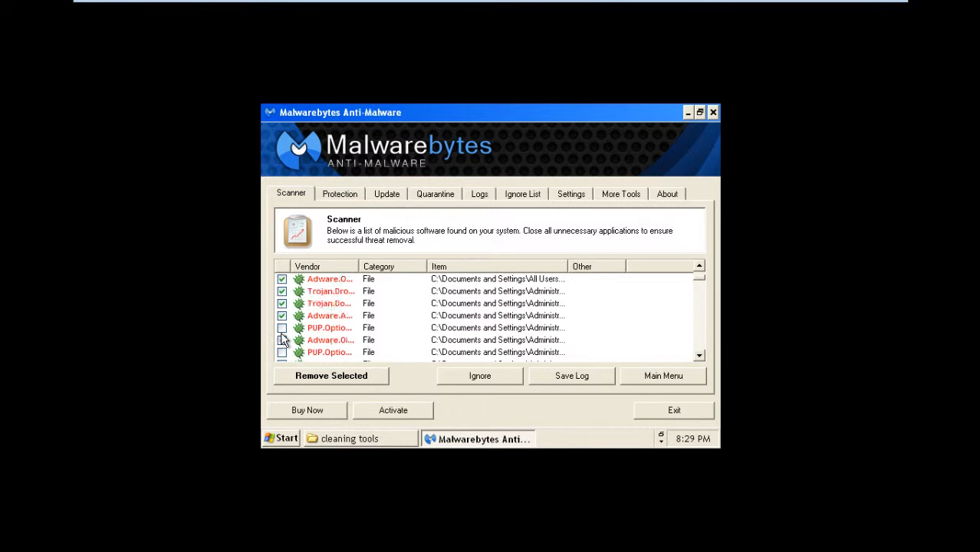
scroll(281, 333, "down", 1)
left_click(281, 331)
scroll(281, 332, "down", 1)
left_click(282, 331)
scroll(282, 332, "down", 3)
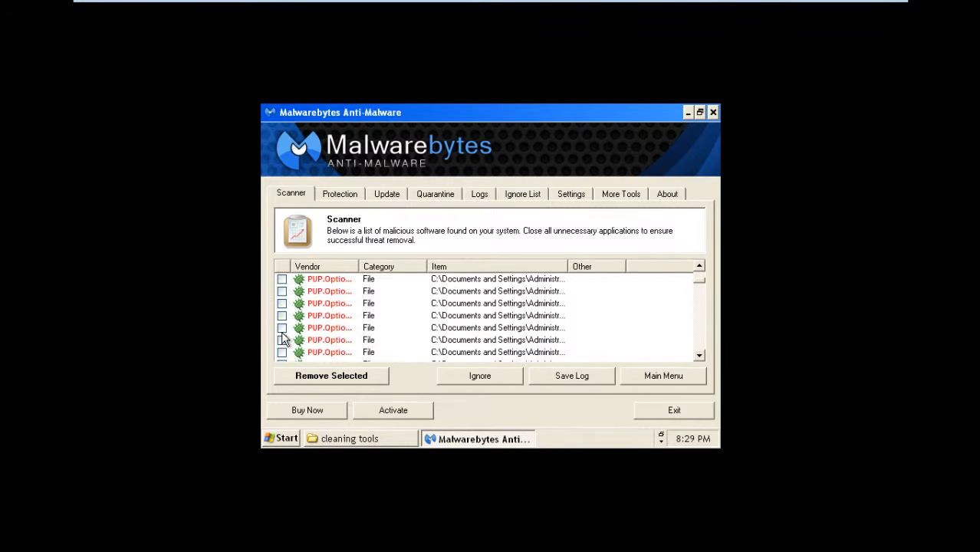
left_click(282, 332)
mouse_move(699, 285)
left_mouse_down()
mouse_move(697, 344)
mouse_move(700, 269)
left_mouse_up()
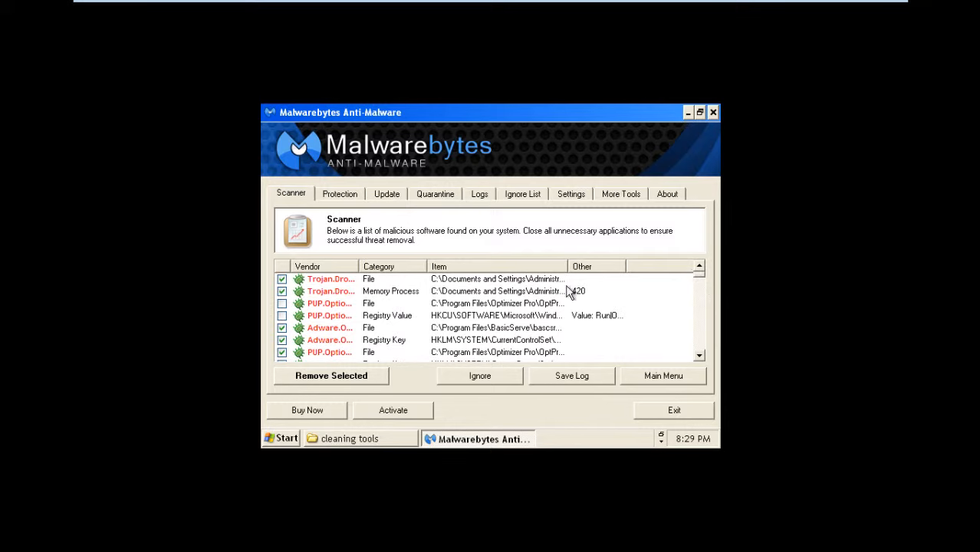
Step: Check all items in the threat list and start Remove Selected
right_click(312, 280)
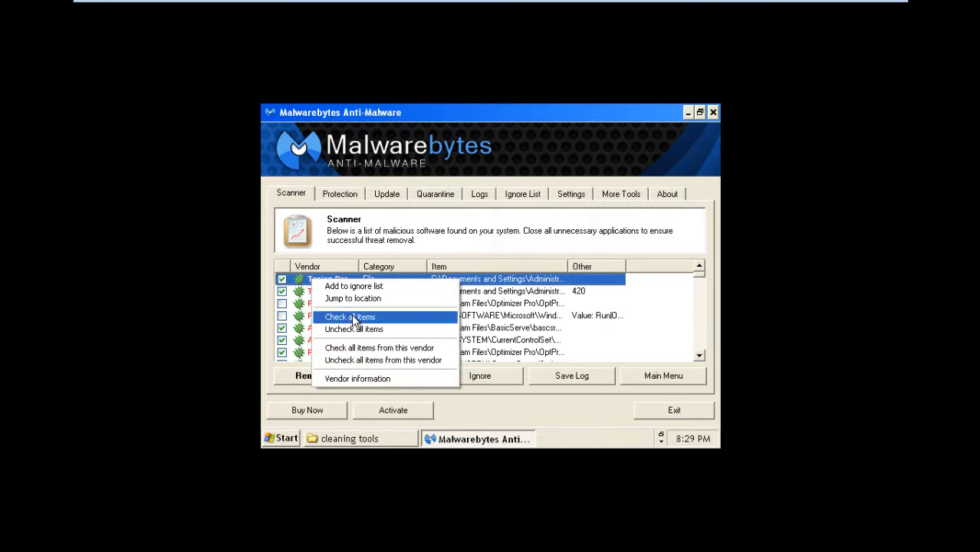
left_click(376, 318)
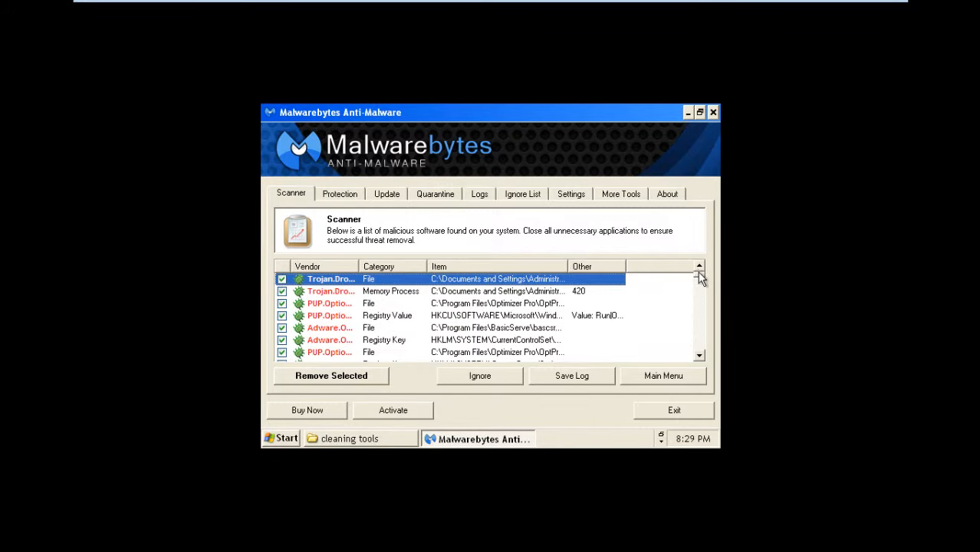
mouse_move(700, 279)
left_mouse_down()
mouse_move(698, 351)
mouse_move(702, 269)
left_mouse_up()
left_click(320, 384)
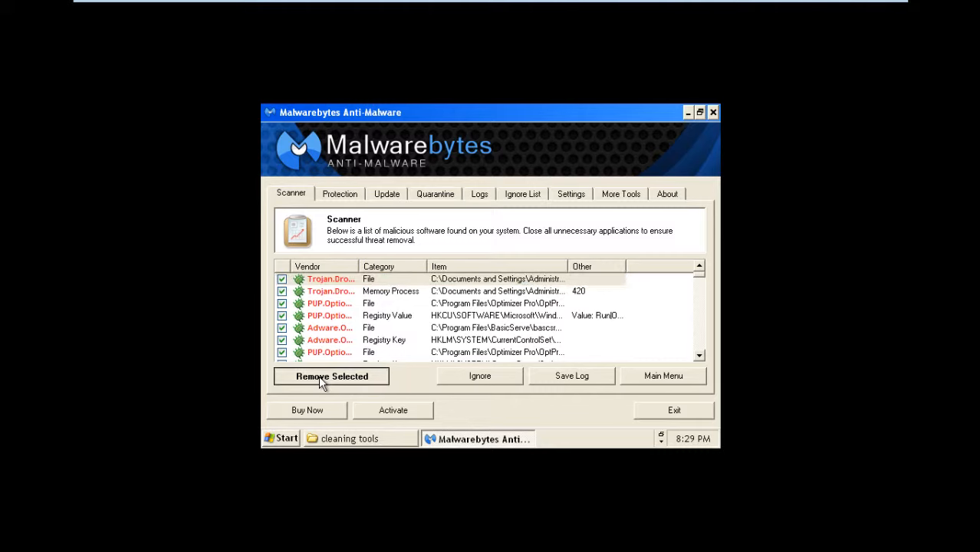
left_click(341, 380)
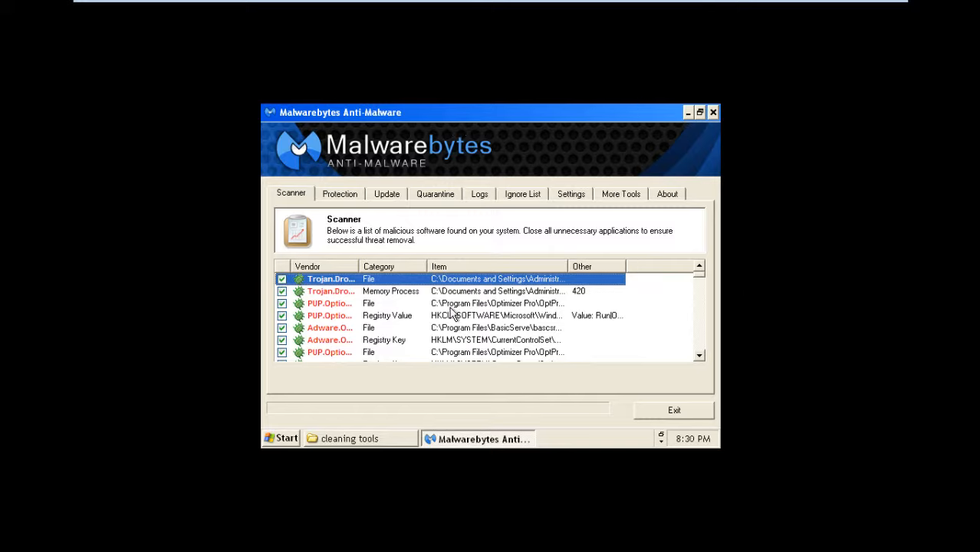
Step: Widen the Vendor and Item columns to read full threat names, then restore and reposition the window
left_click_drag(359, 266, 418, 266)
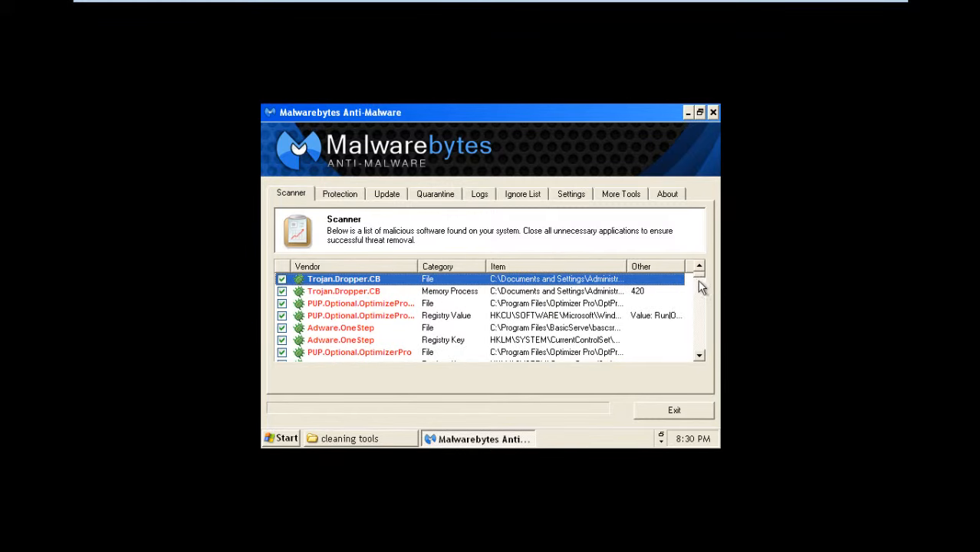
mouse_move(701, 277)
left_mouse_down()
mouse_move(687, 374)
mouse_move(704, 270)
left_mouse_up()
left_click_drag(626, 266, 631, 265)
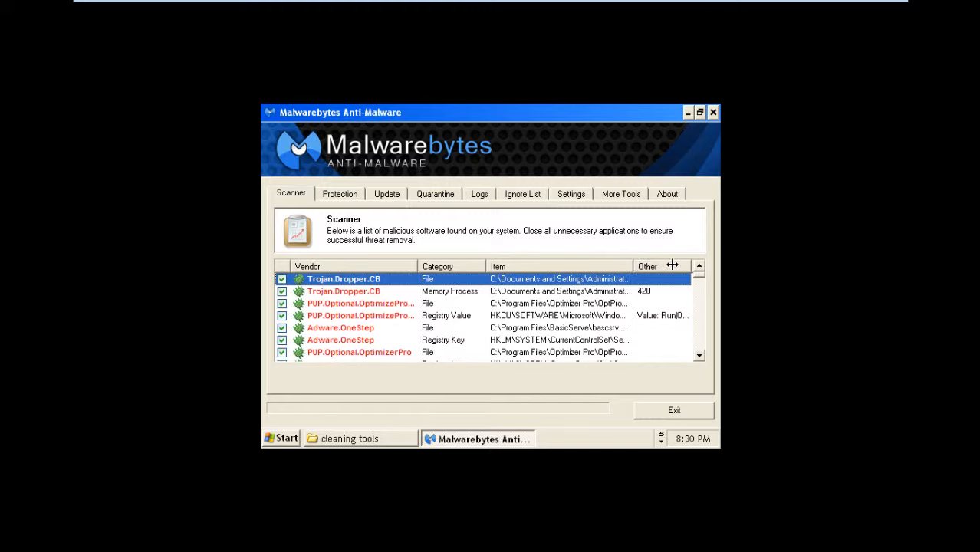
left_click_drag(672, 264, 668, 260)
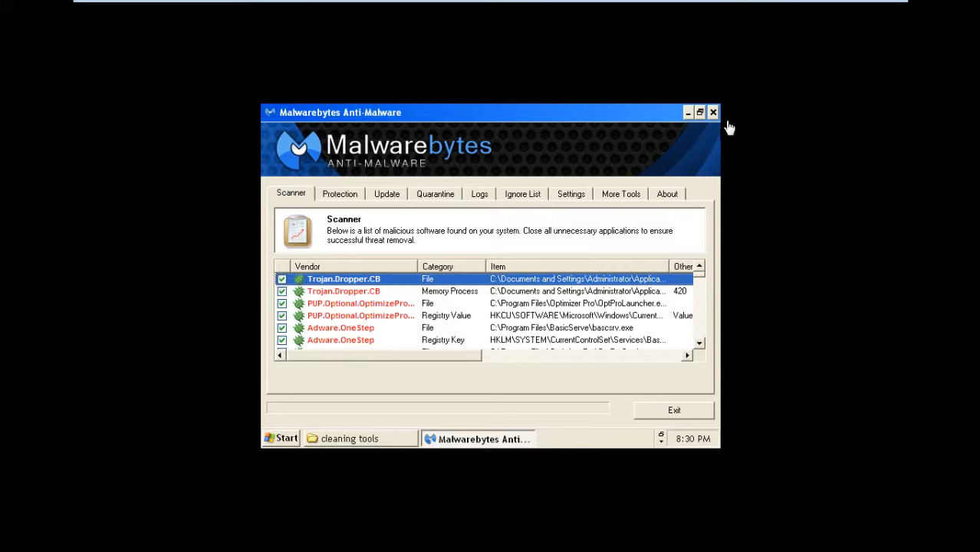
left_click(699, 113)
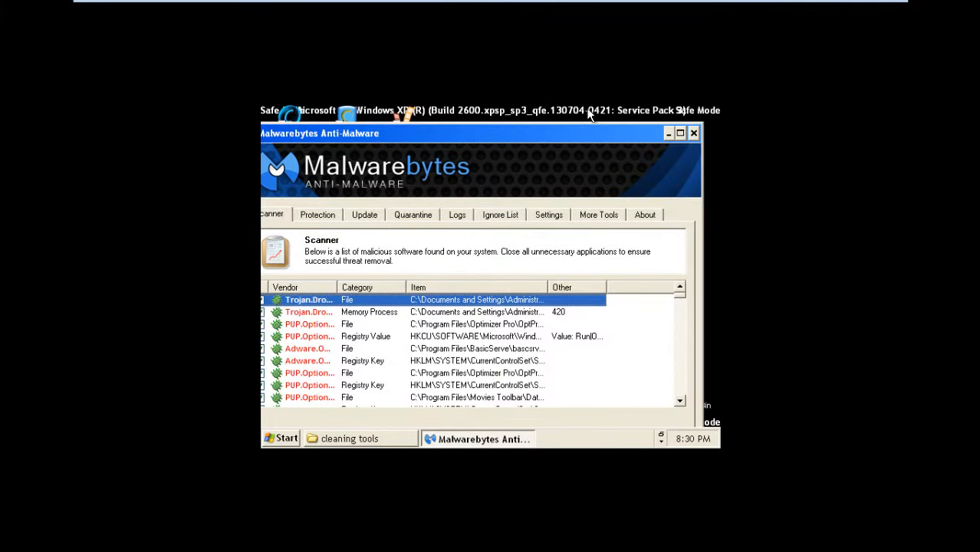
left_click_drag(602, 138, 661, 105)
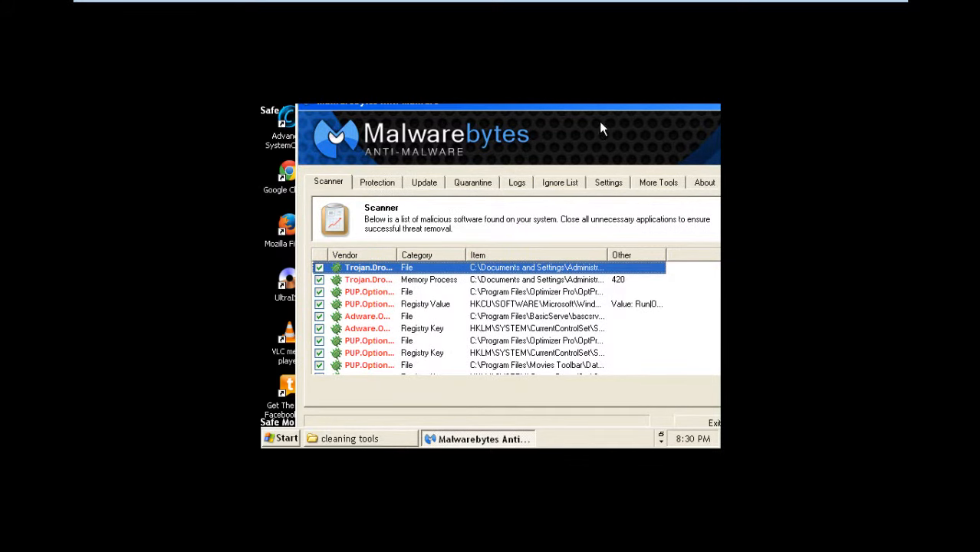
left_click_drag(609, 110, 517, 133)
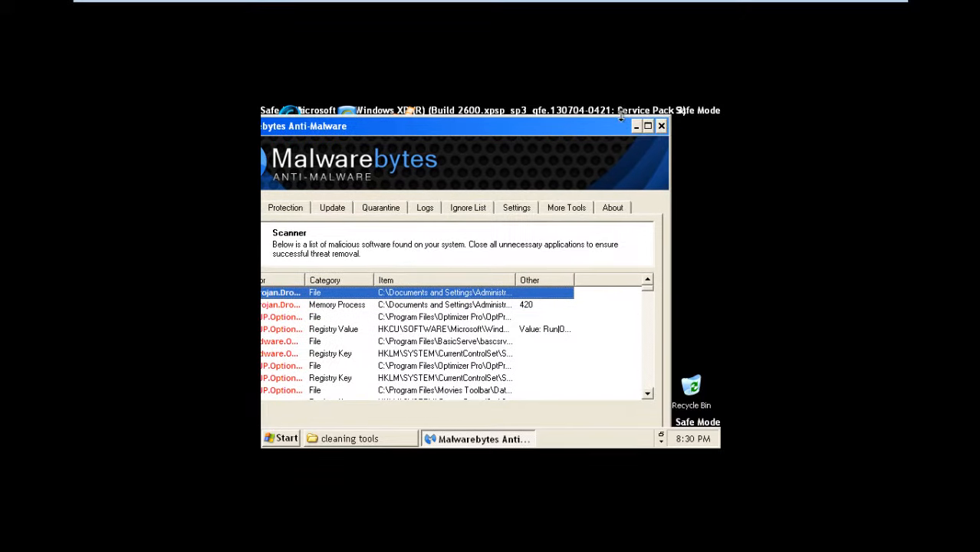
left_click(648, 126)
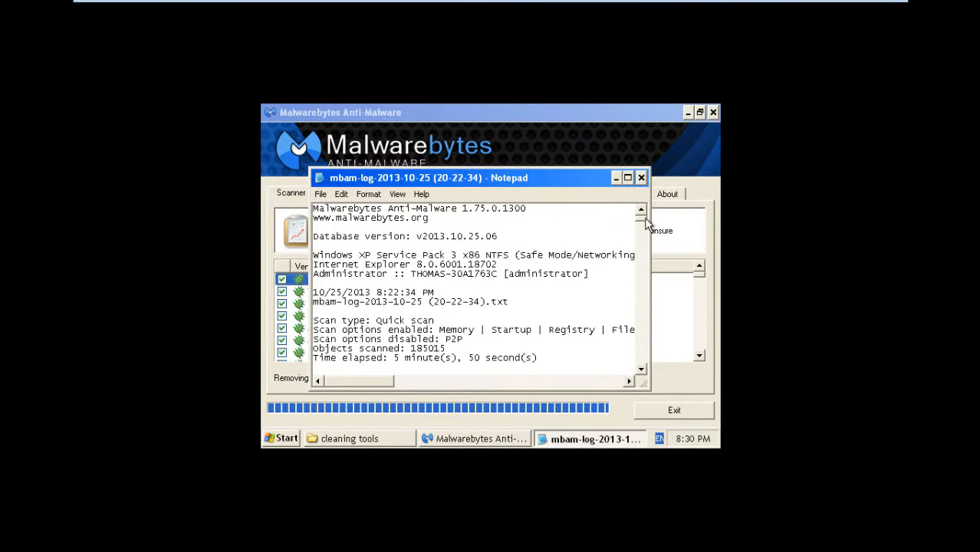
Step: Read the Notepad scan log to its end, close it, and accept the restart prompt
scroll(647, 245, "down", 10)
mouse_move(641, 235)
left_mouse_down()
mouse_move(654, 368)
mouse_move(657, 149)
mouse_move(648, 265)
mouse_move(648, 221)
left_mouse_up()
left_click(641, 180)
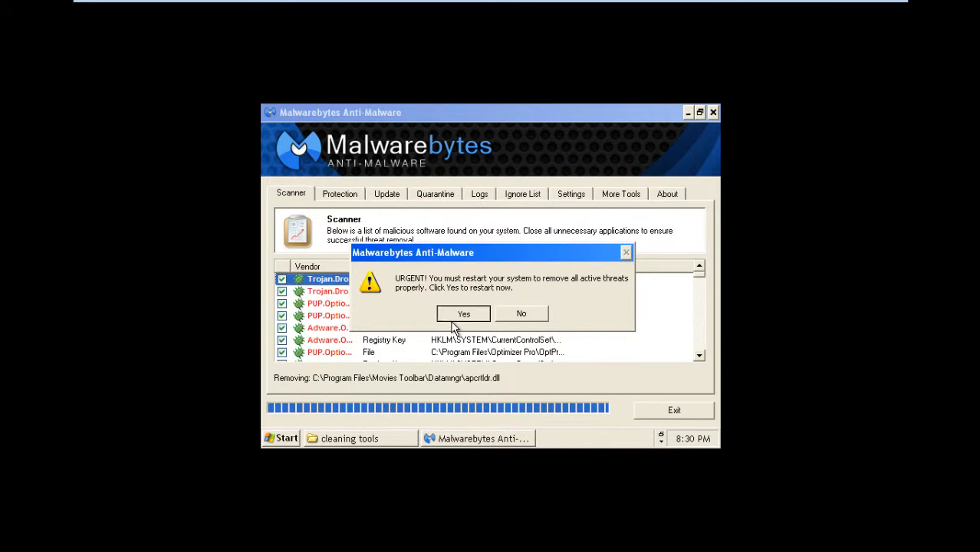
left_click(463, 316)
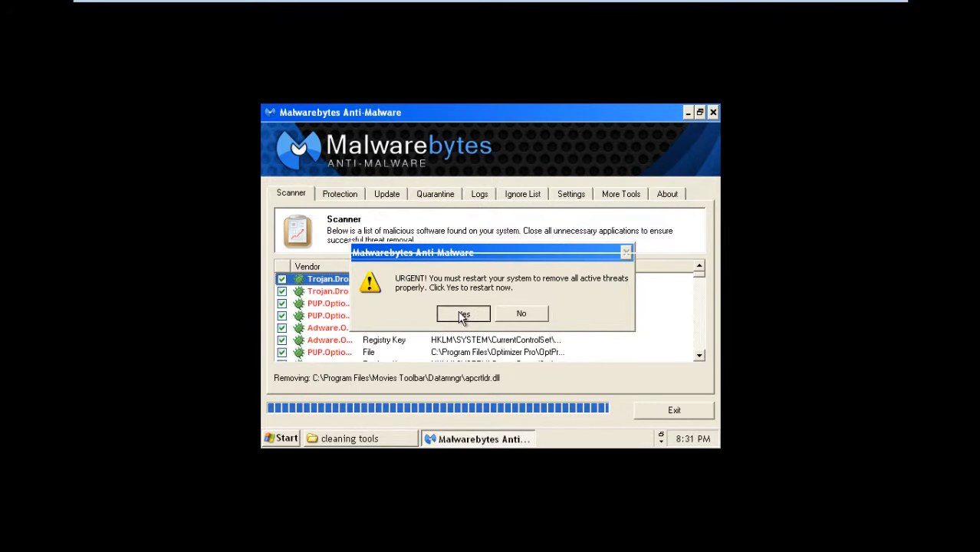
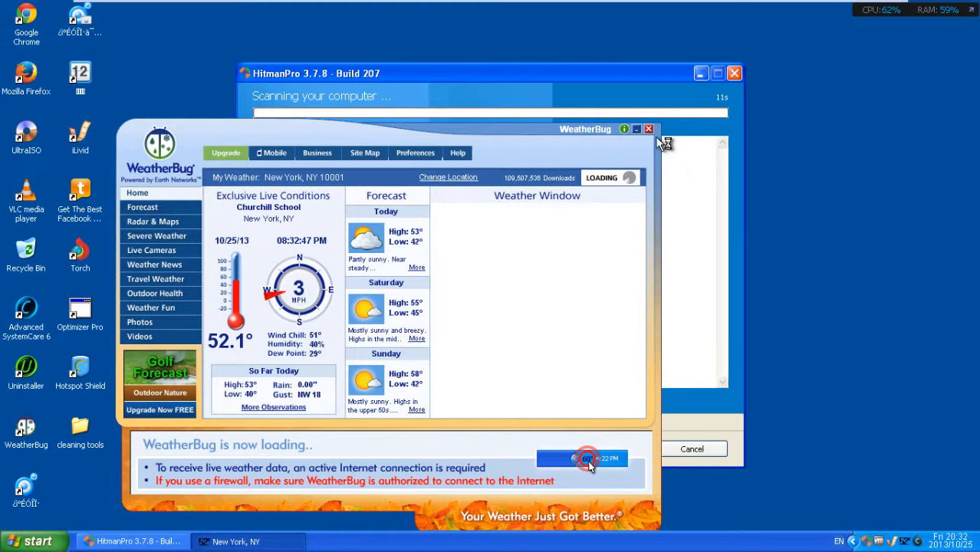
Step: Dismiss both WeatherBug pop-ups, abort the HitmanPro scan, review the 22 tracking cookies, then close HitmanPro
left_click(647, 129)
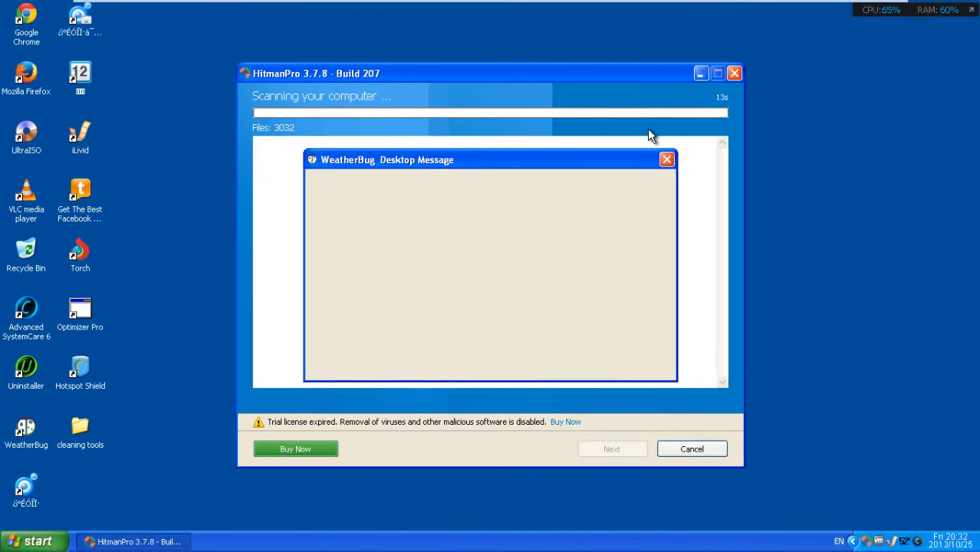
left_click(667, 160)
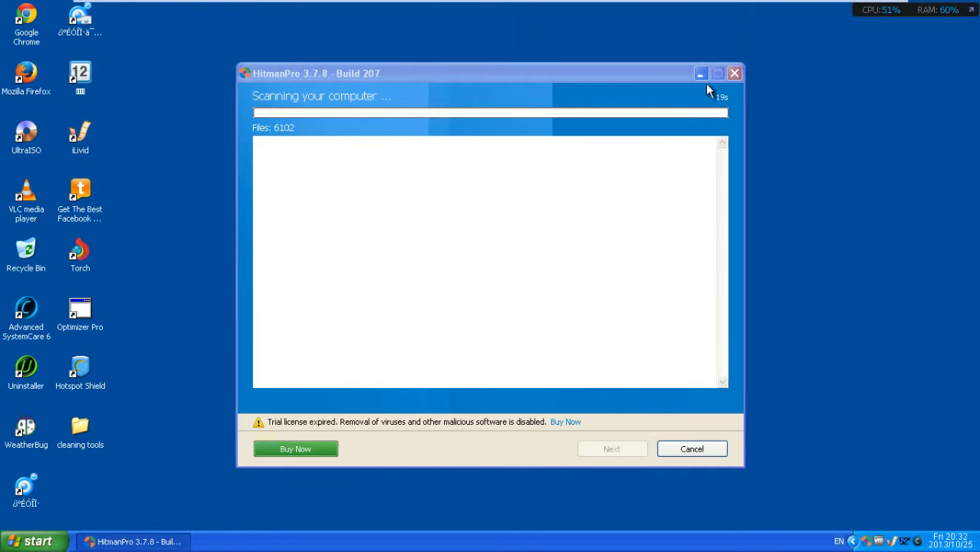
left_click(732, 75)
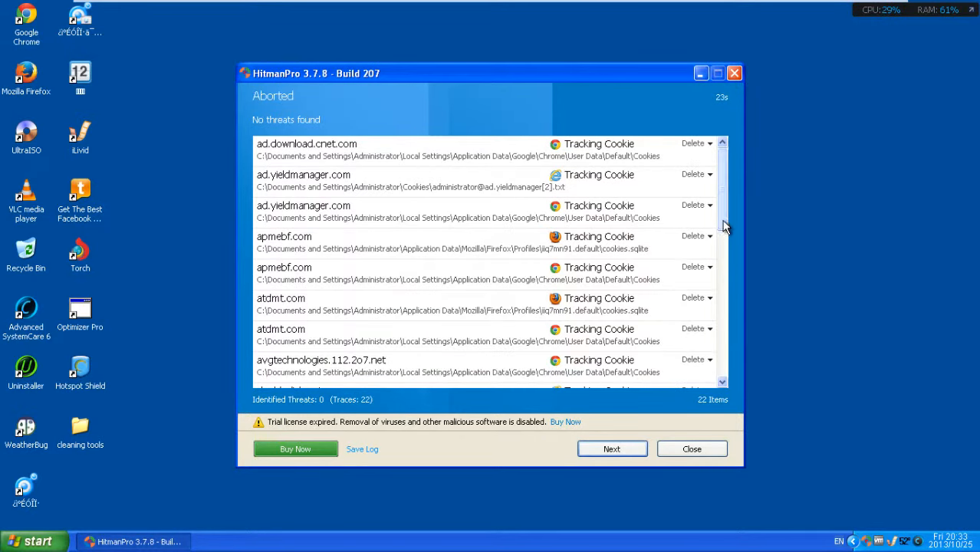
left_click_drag(723, 222, 715, 441)
left_click(701, 455)
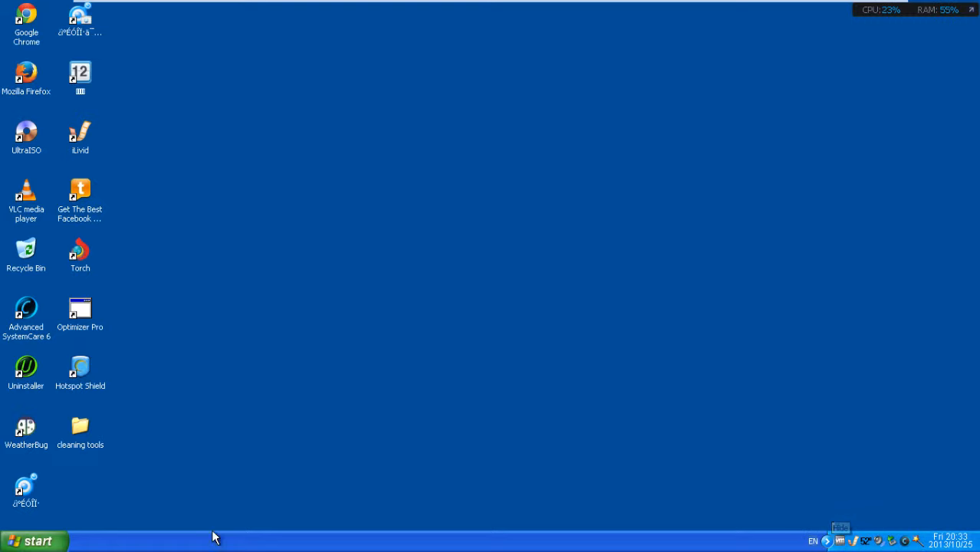
left_click(65, 542)
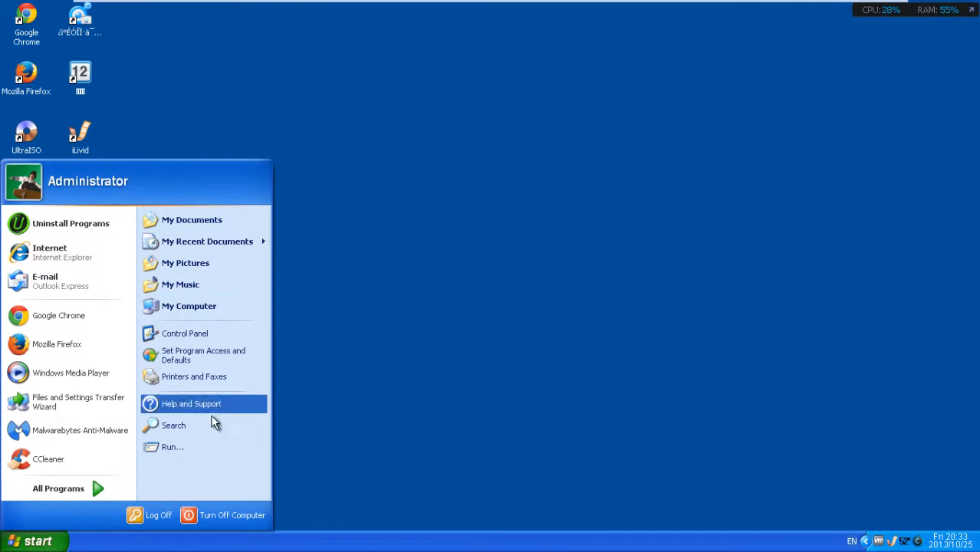
left_click(243, 304)
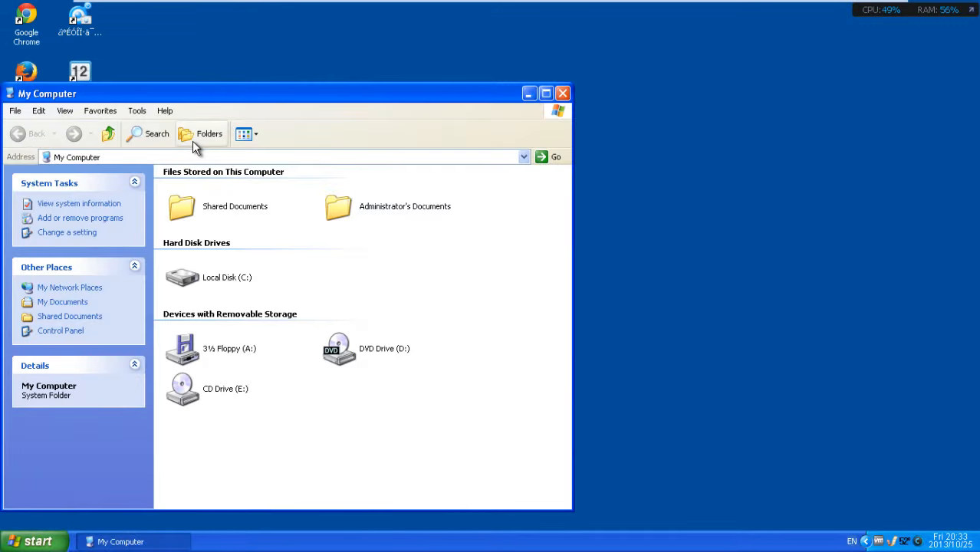
left_click(101, 219)
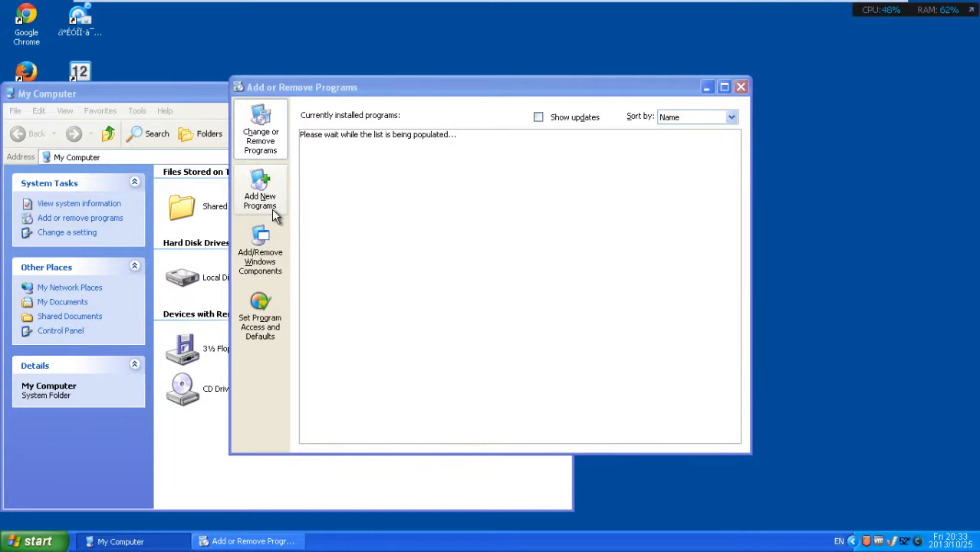
left_click(264, 191)
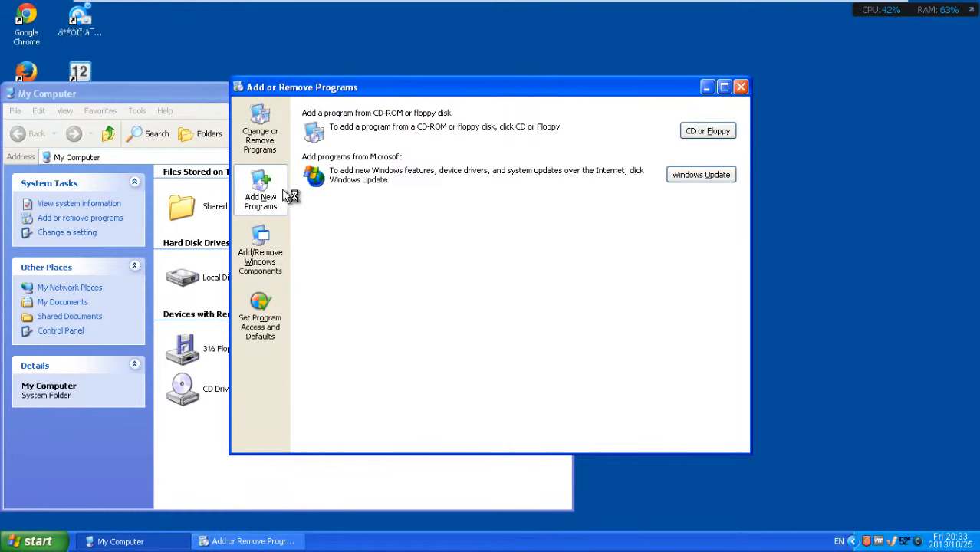
left_click(269, 144)
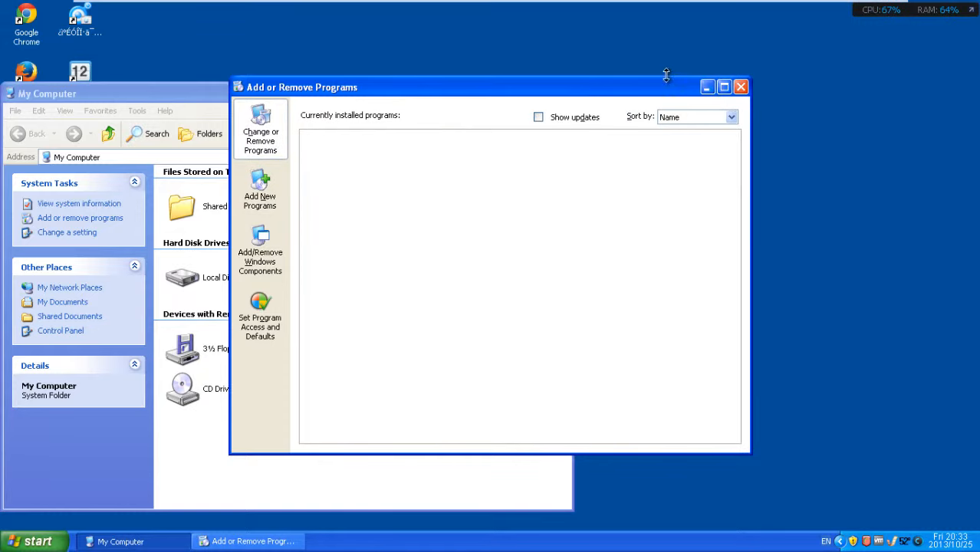
left_click_drag(656, 91, 596, 39)
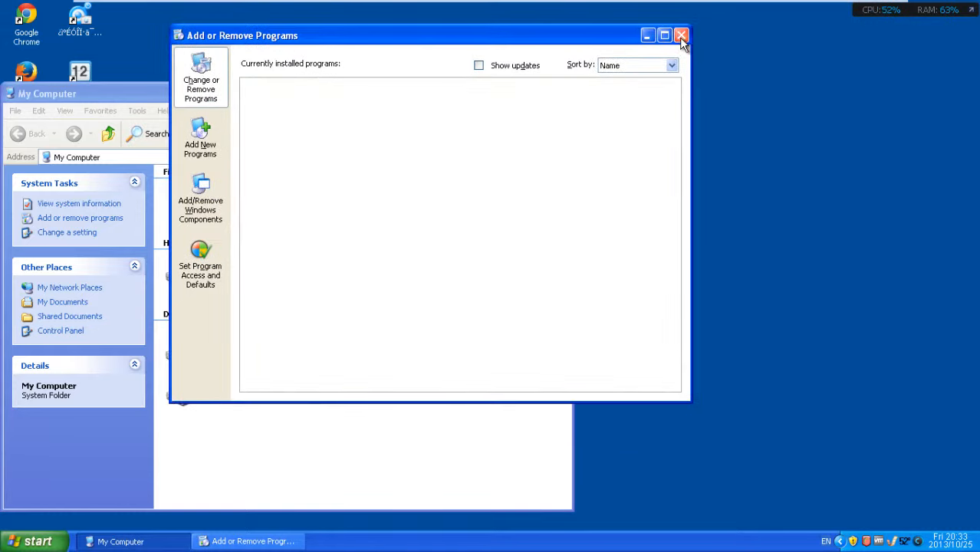
left_click(681, 37)
left_click(565, 95)
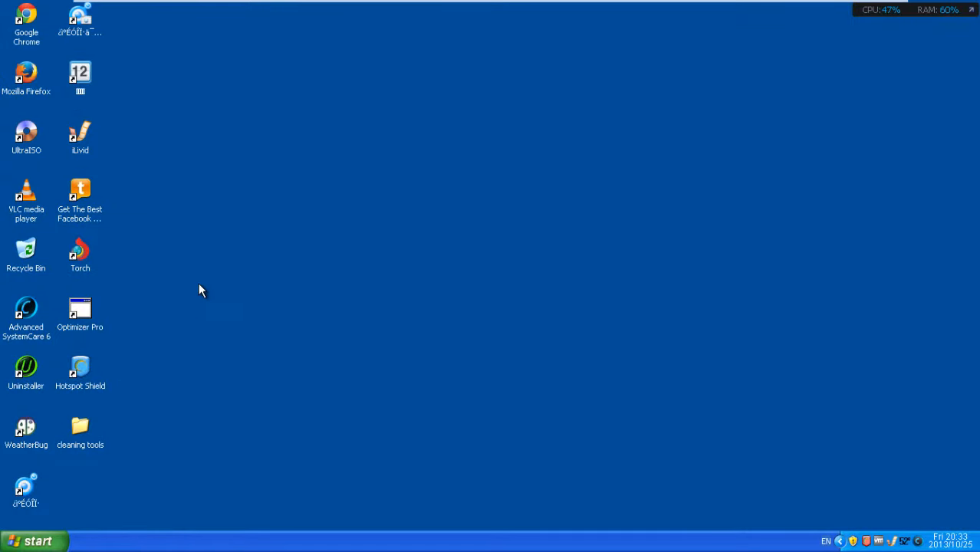
Step: Launch Revo Uninstaller from the desktop cleaning tools folder, then leave the VM's full-screen view
double_click(84, 427)
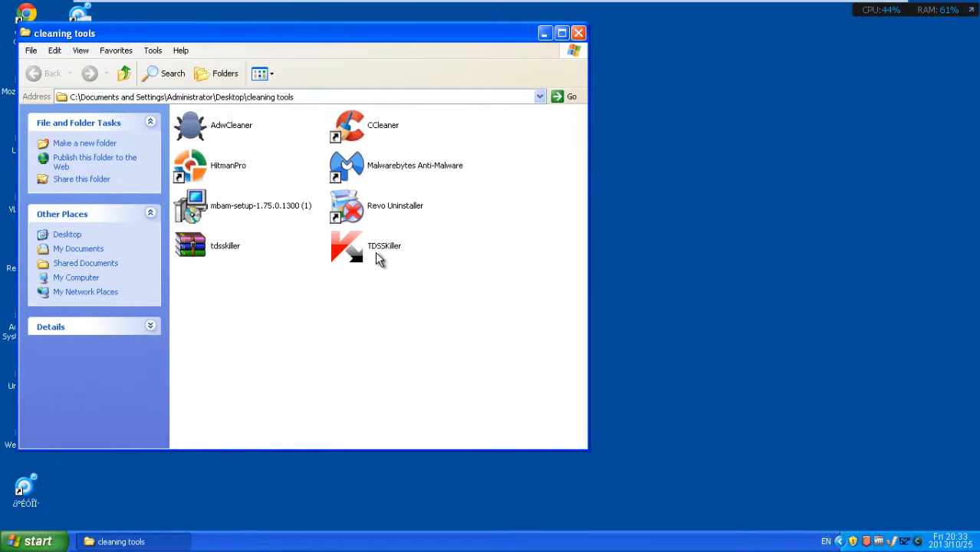
double_click(384, 210)
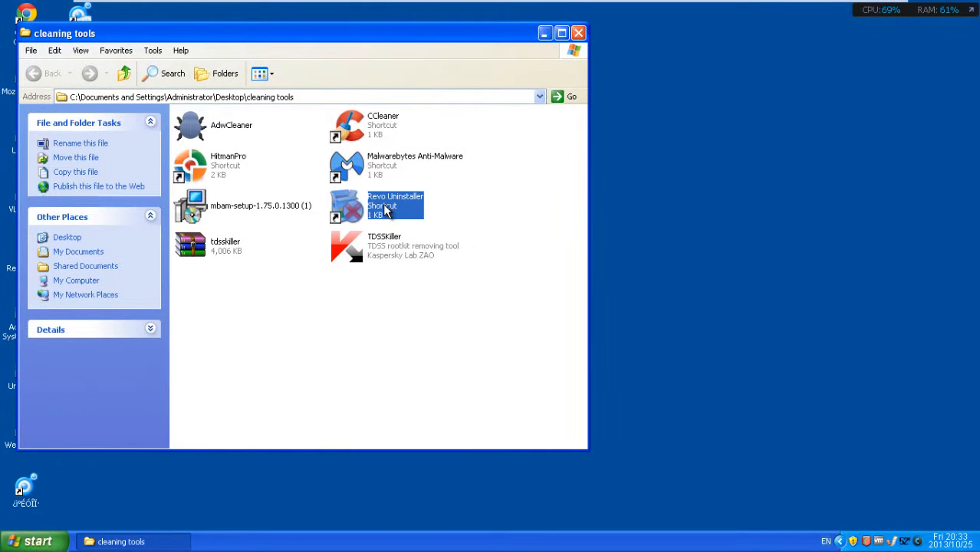
left_click(477, 217)
double_click(365, 201)
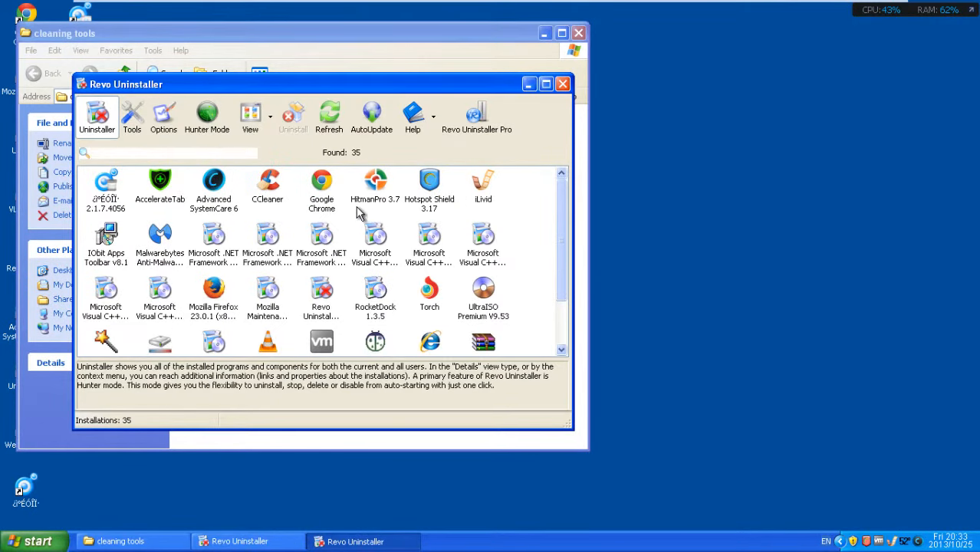
mouse_move(825, 6)
left_click(872, 9)
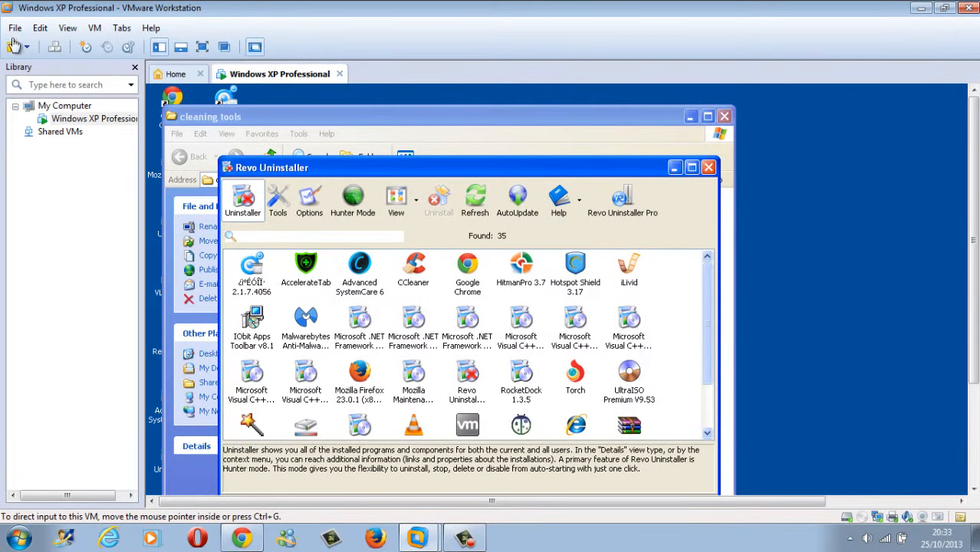
left_click(482, 540)
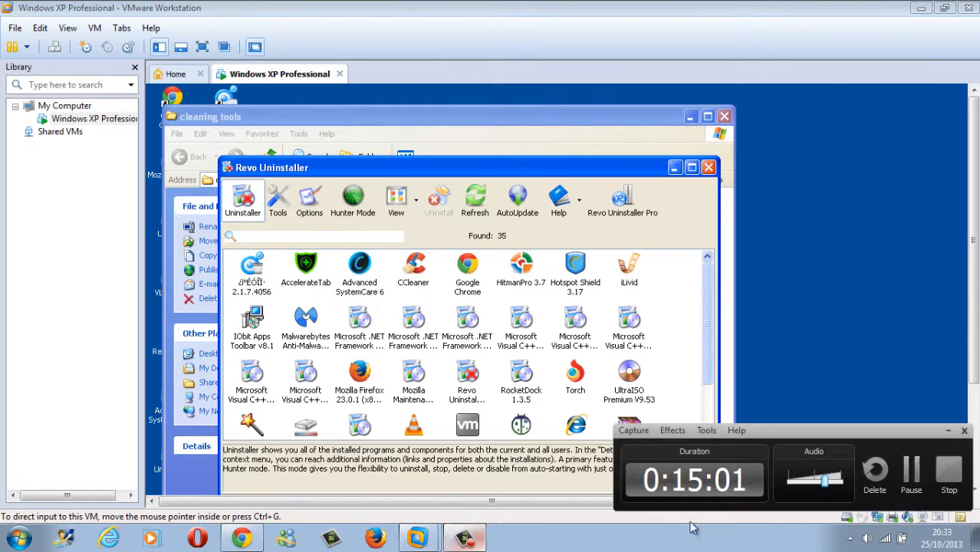
Step: Decline making Firefox the default browser, then replace the Ask.com tab with a new tab
left_click(912, 471)
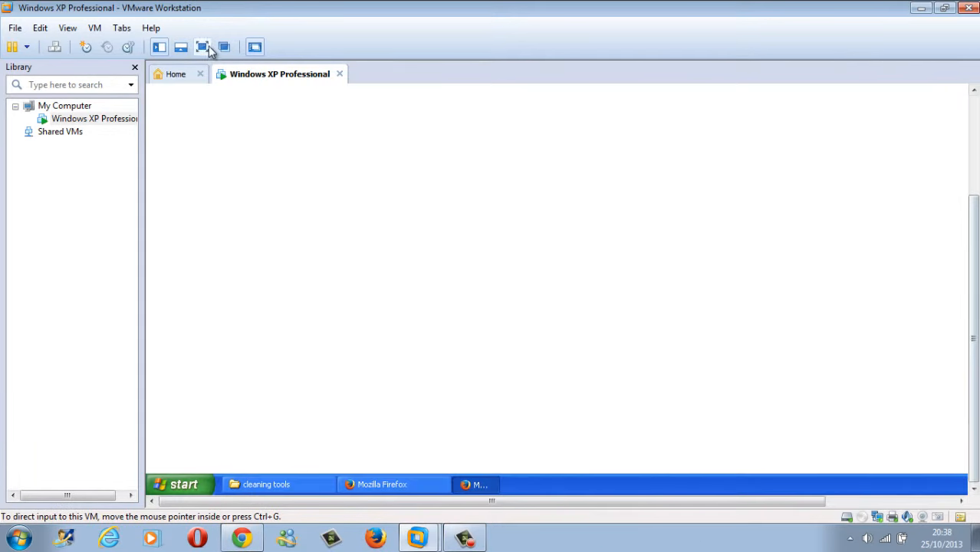
left_click(204, 46)
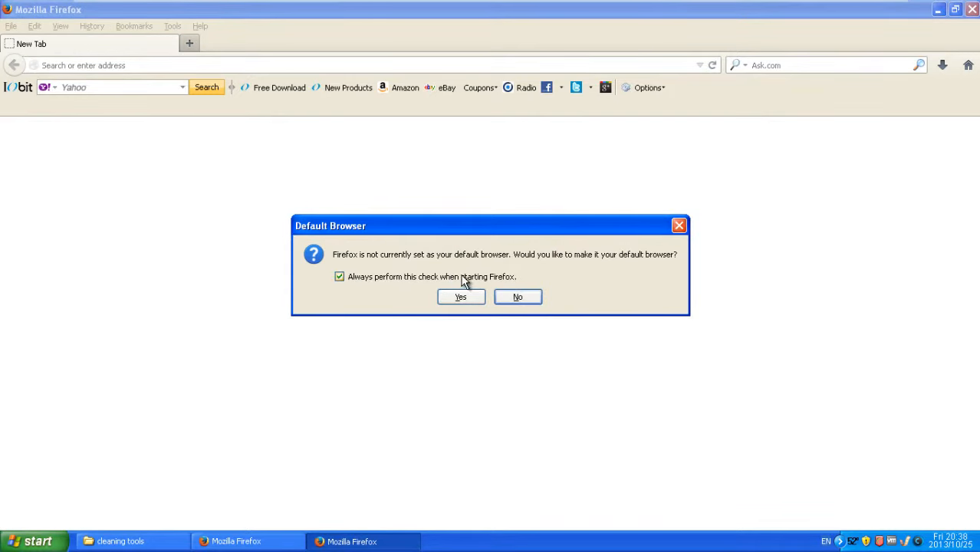
left_click(511, 297)
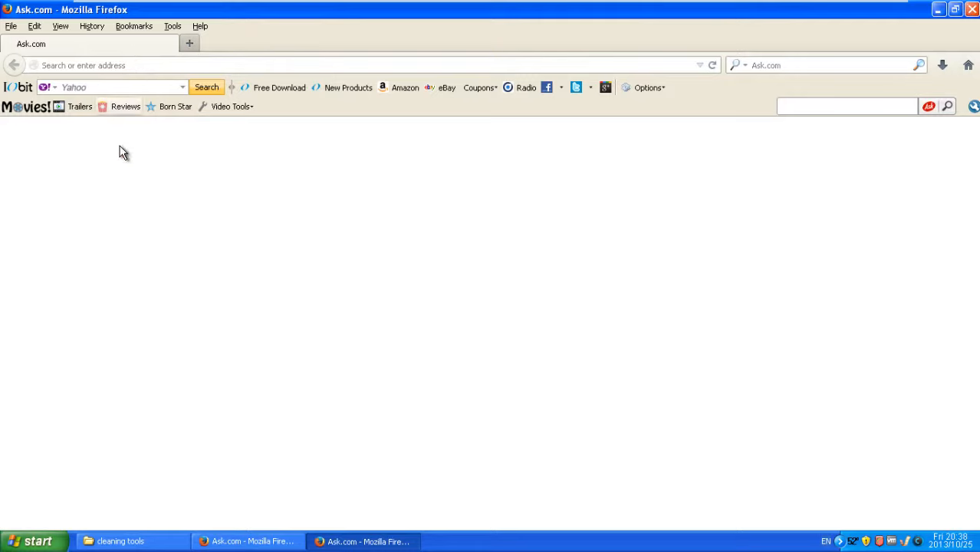
left_click(191, 43)
left_click(171, 48)
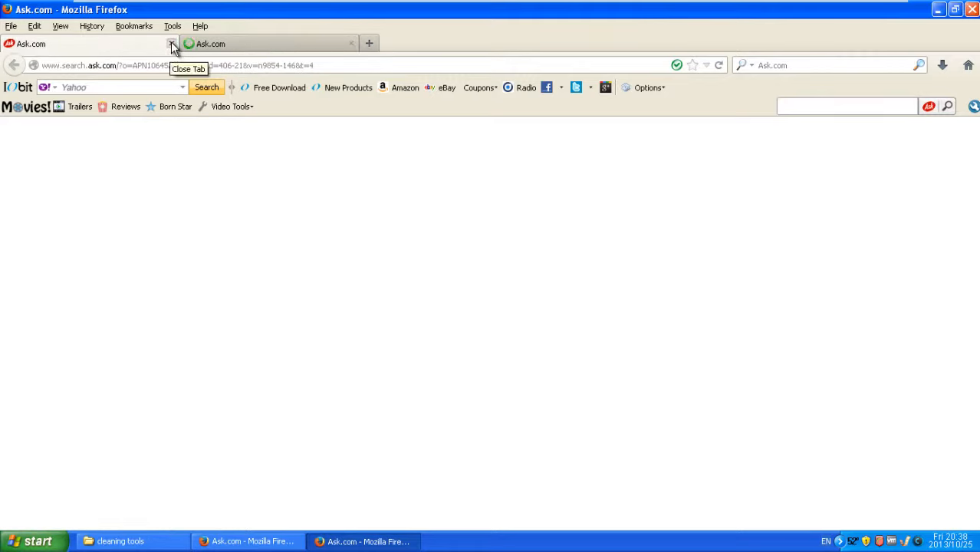
left_click(173, 44)
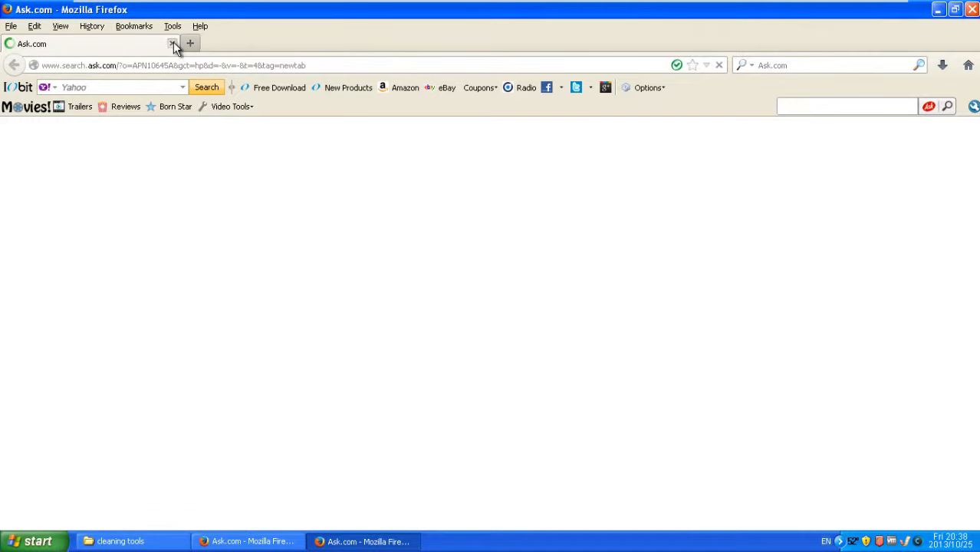
Step: Switch the search bar engine to Google and search for 'hitman pro'
left_click(746, 66)
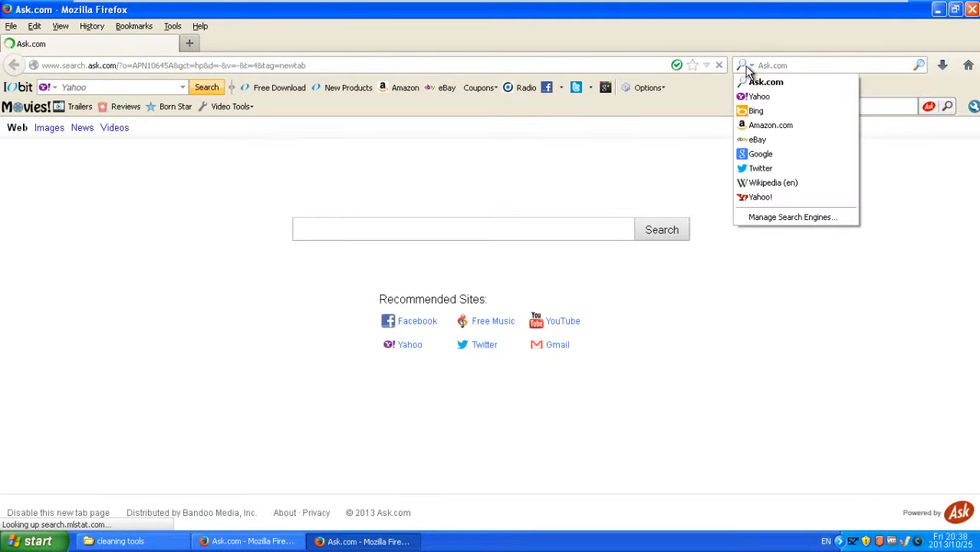
left_click(773, 157)
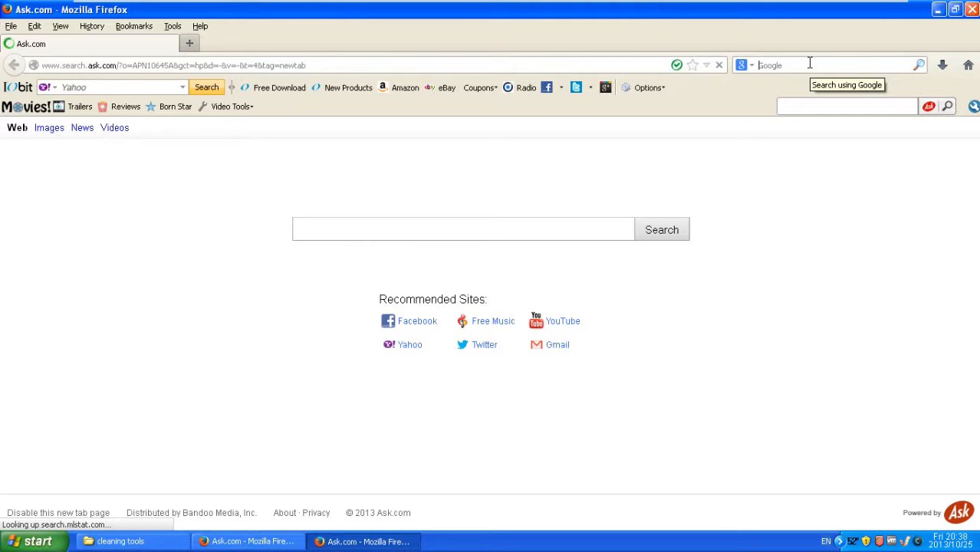
type("html")
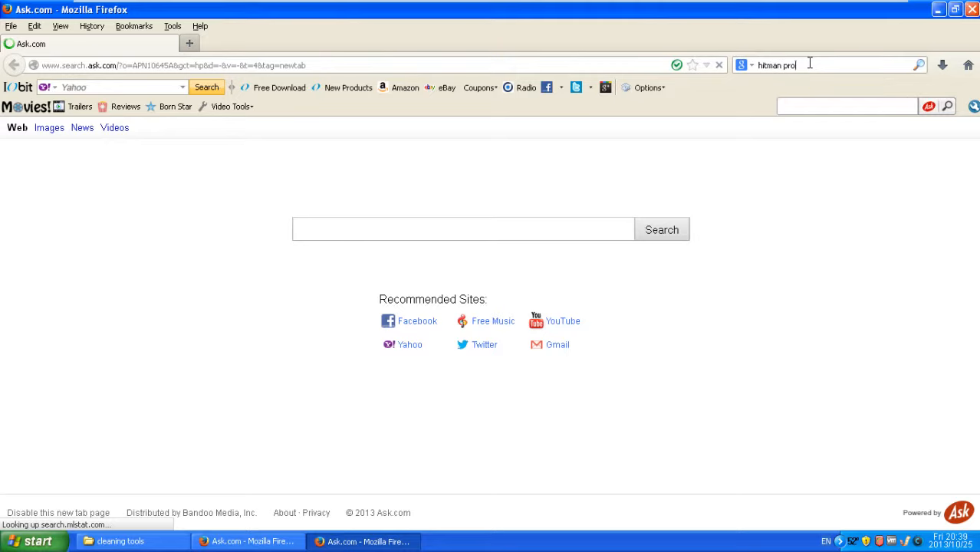
type("an pro")
key("Return")
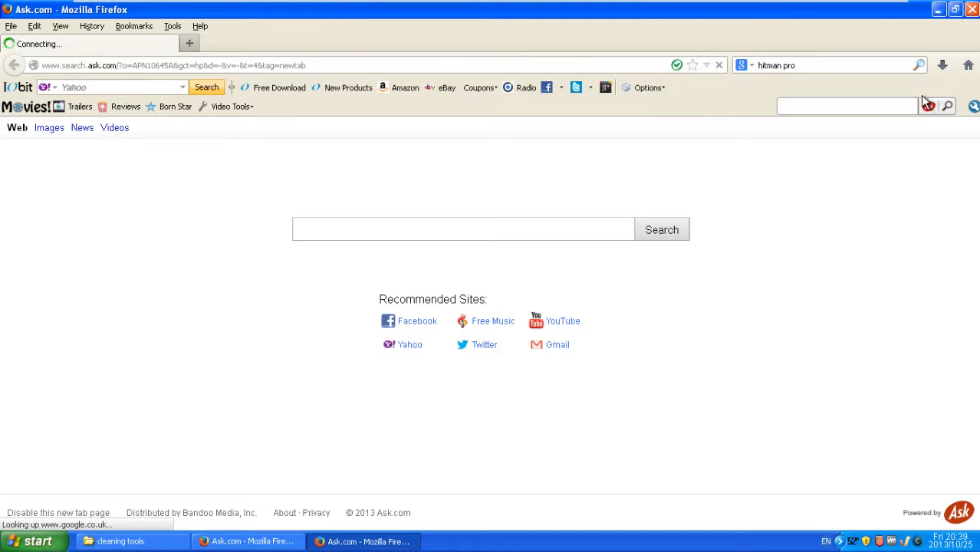
left_click(918, 66)
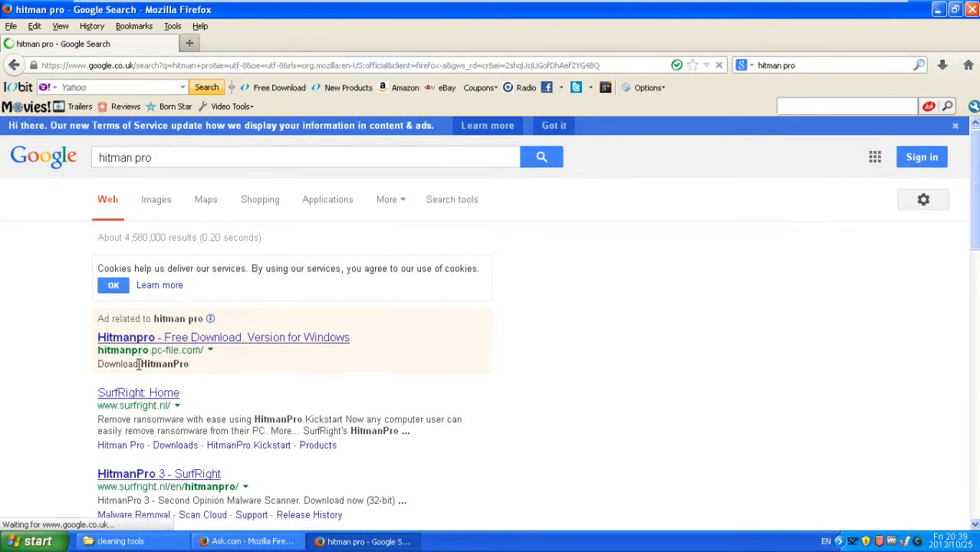
scroll(142, 343, "down", 2)
left_click(132, 315)
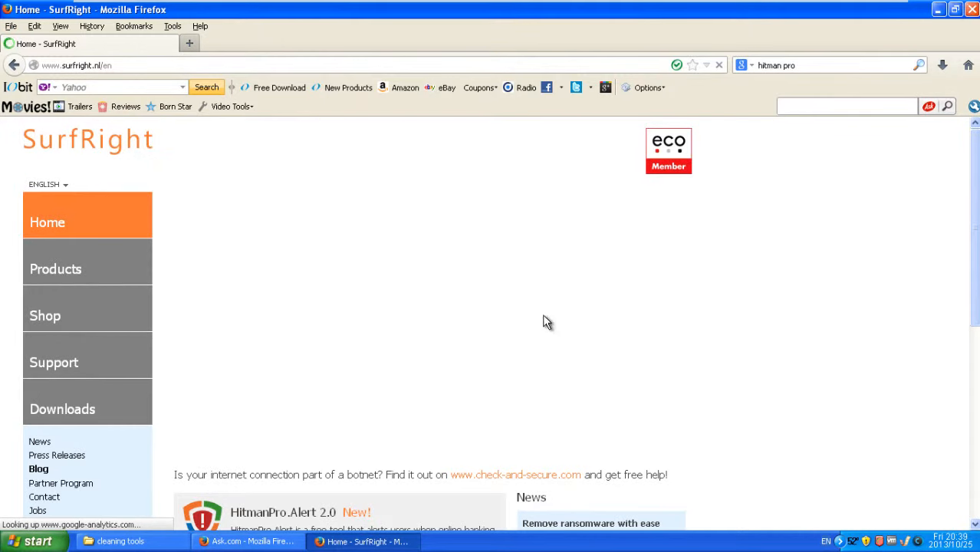
left_click_drag(976, 299, 947, 379)
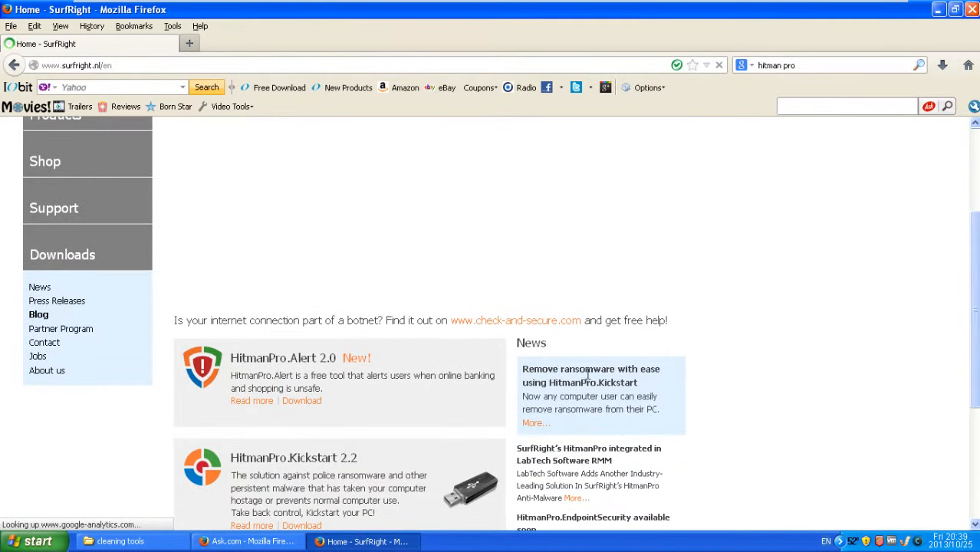
left_click_drag(973, 280, 961, 312)
scroll(961, 313, "up", 5)
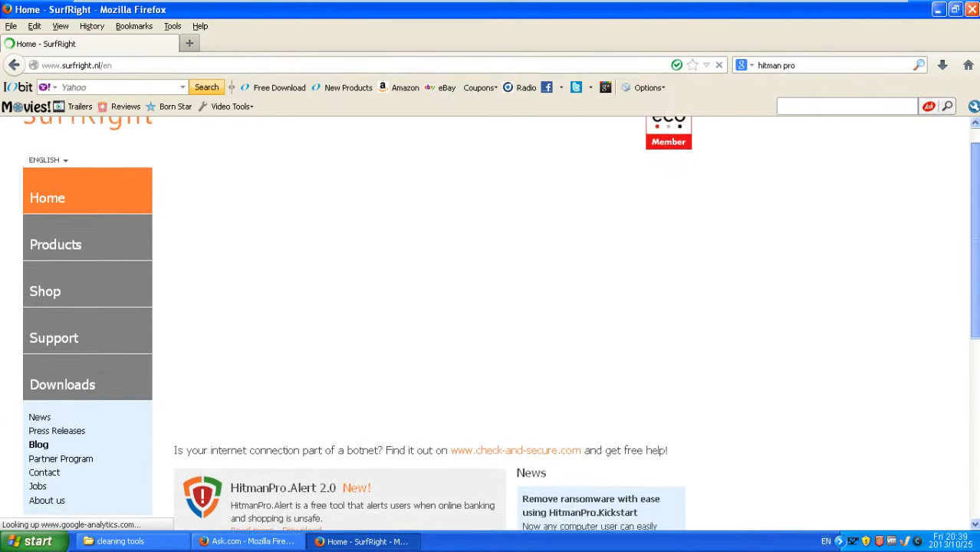
scroll(491, 322, "down", 6)
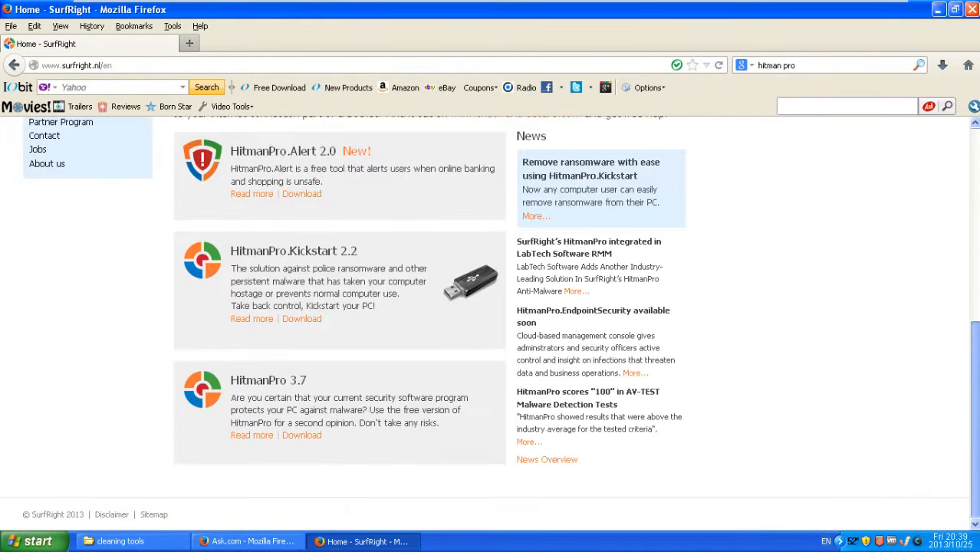
scroll(940, 353, "up", 5)
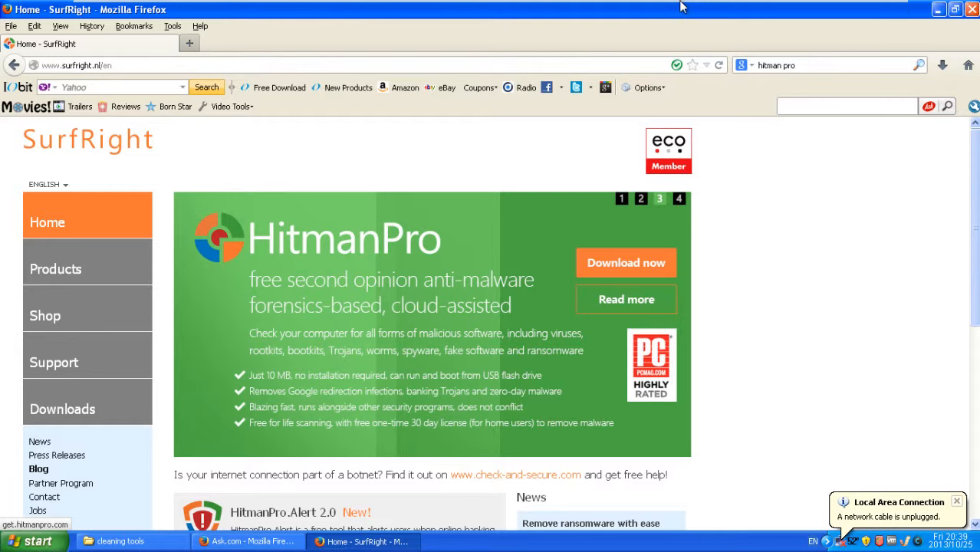
mouse_move(767, 8)
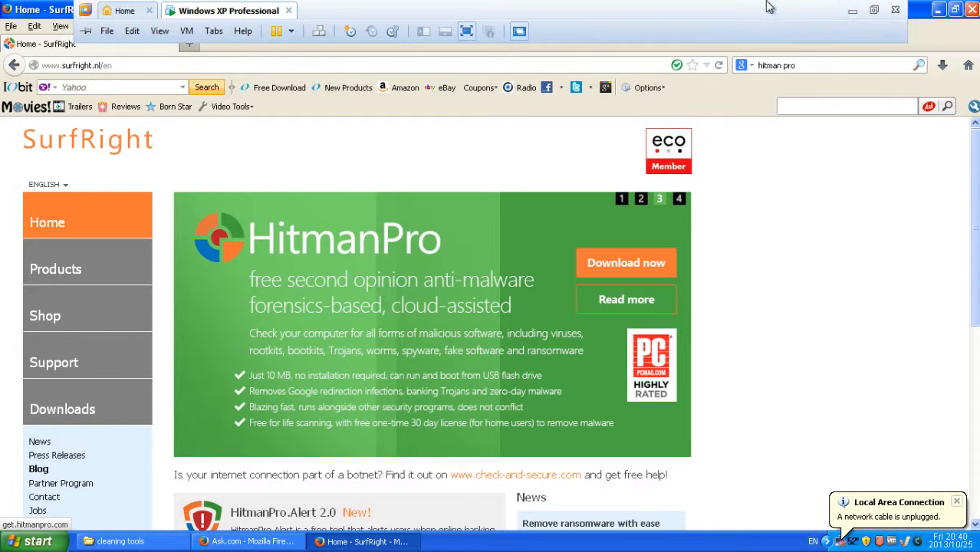
Step: Toggle the VM out of and back into full screen, then drag Network Connections aside
left_click(872, 18)
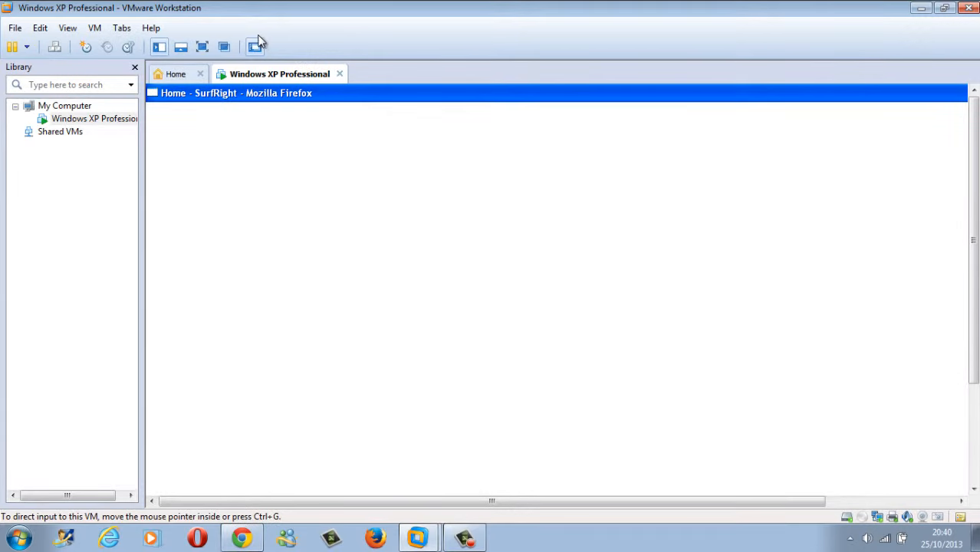
left_click(201, 48)
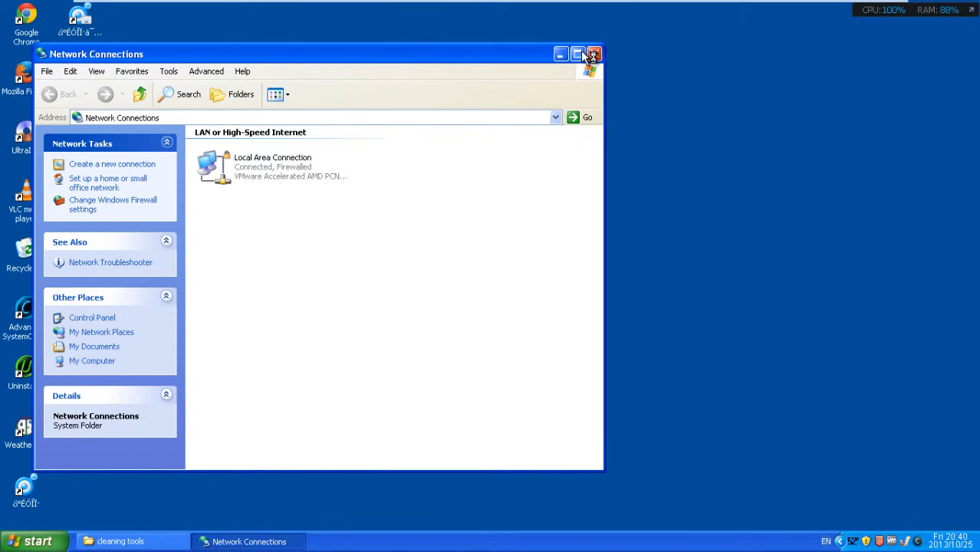
left_click_drag(512, 63, 505, 88)
left_click_drag(496, 167, 641, 94)
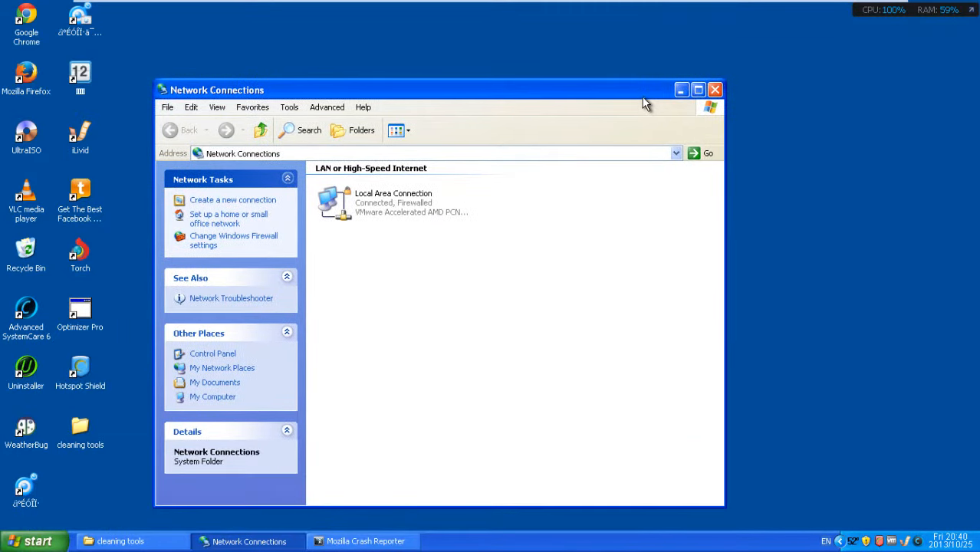
Step: Close Network Connections, move the crash dialog up, and send the report with Restart Firefox
left_click(715, 90)
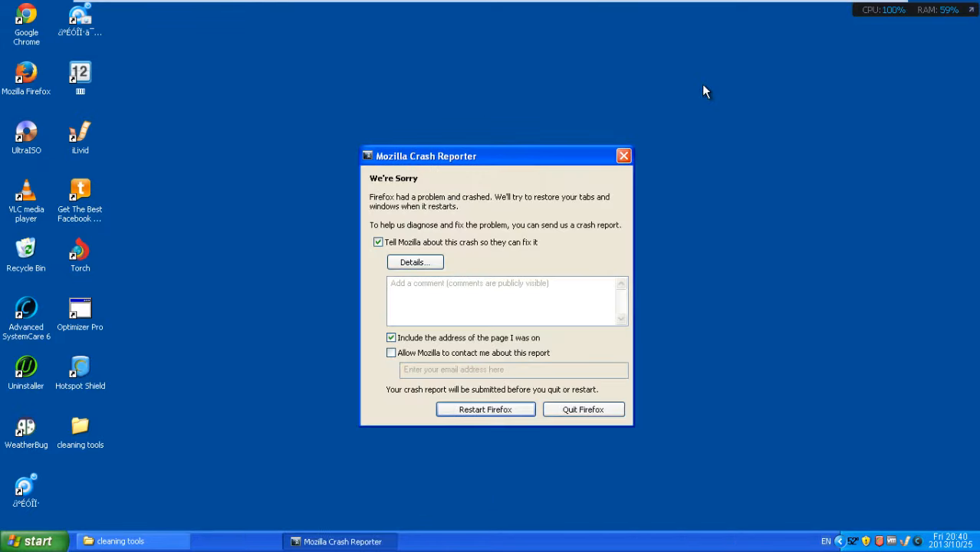
left_click_drag(541, 150, 510, 85)
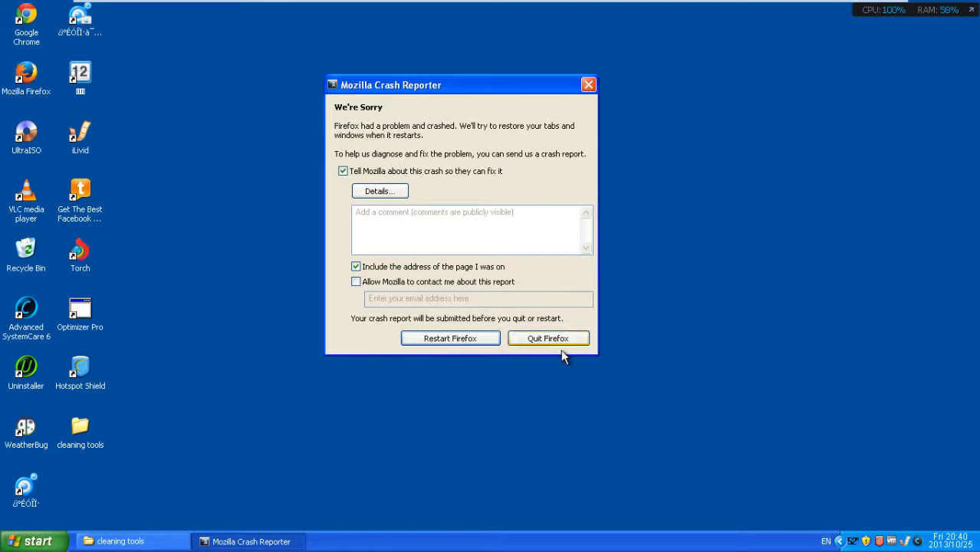
left_click(450, 342)
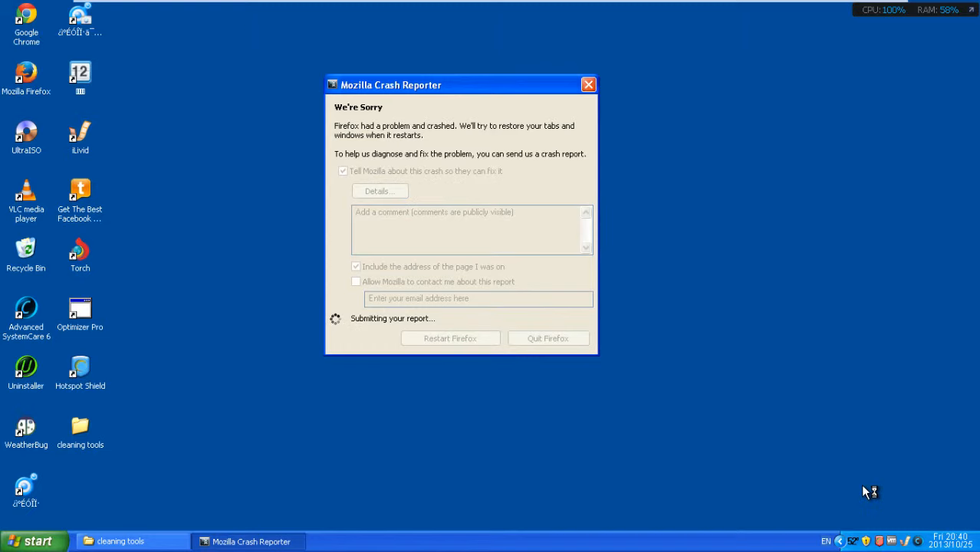
Step: Close the stuck Crash Reporter dialog, then open and dismiss the Start menu
left_click(844, 543)
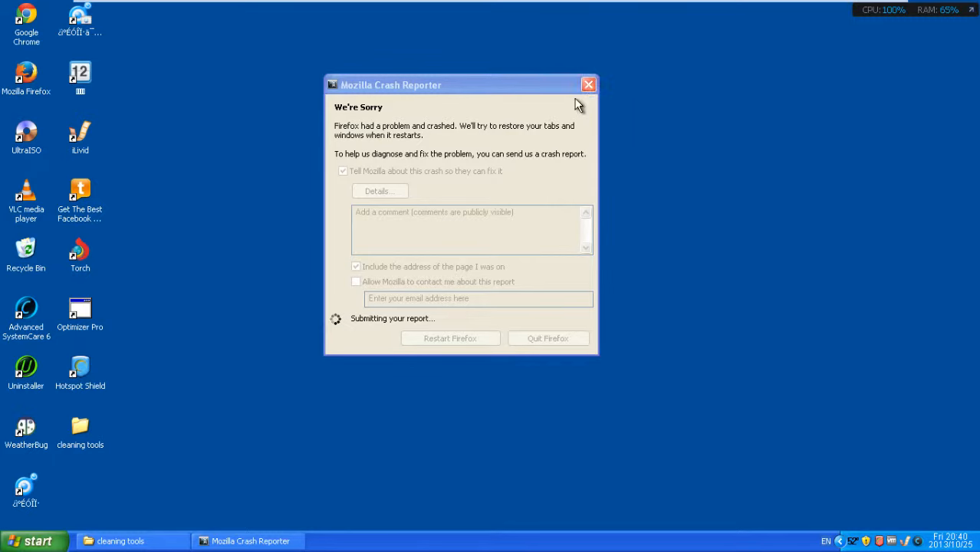
left_click(545, 79)
left_click_drag(544, 79, 564, 135)
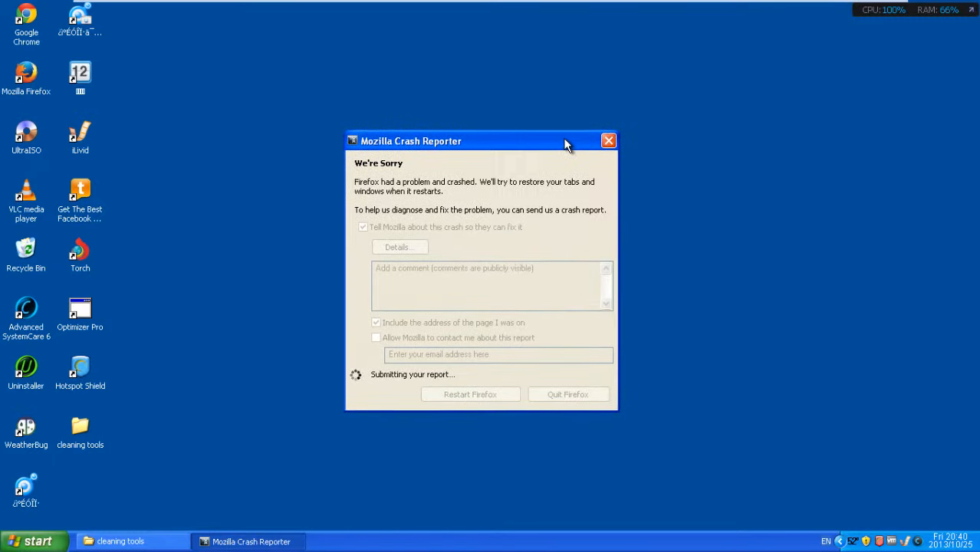
left_click(607, 141)
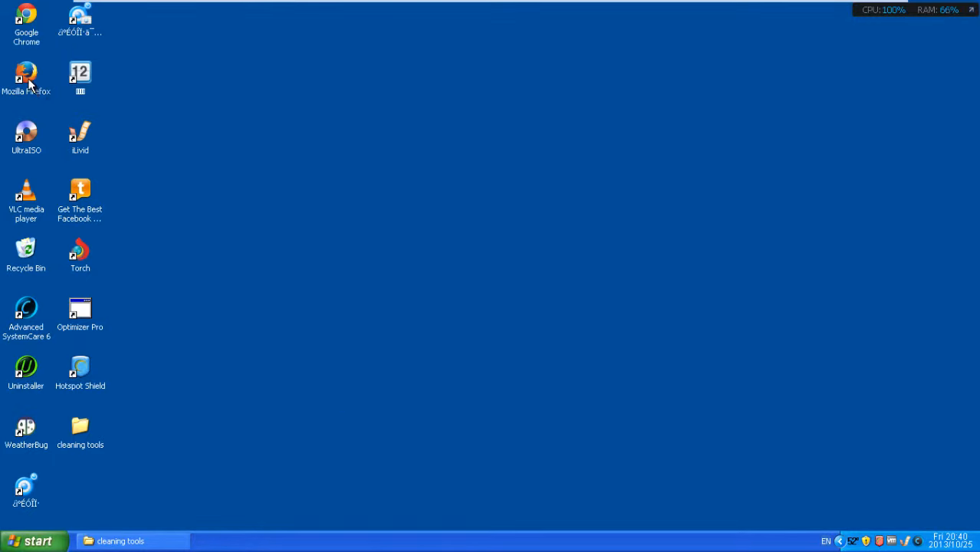
left_click(34, 541)
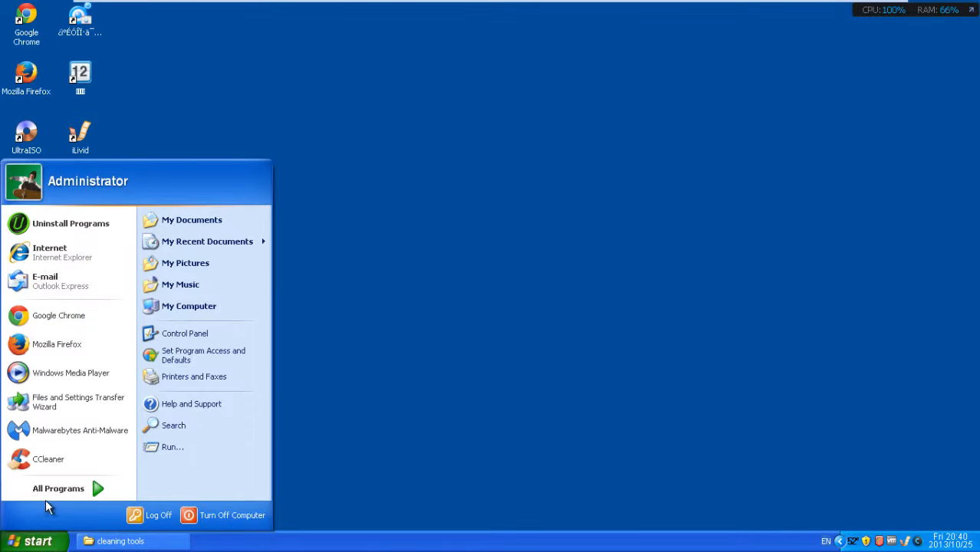
left_click(494, 322)
Step: Relaunch Firefox from the desktop and close the duplicate Firefox window from the taskbar
double_click(38, 94)
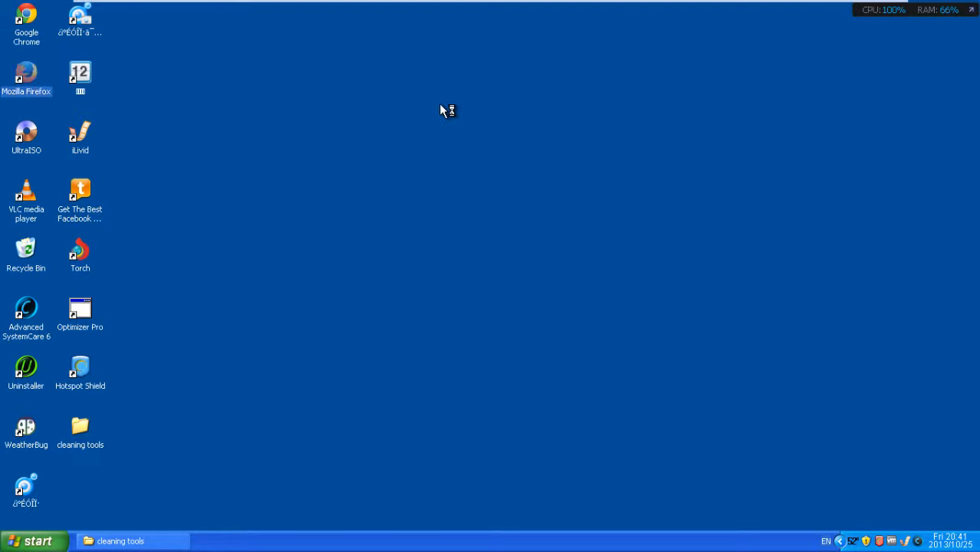
left_click(585, 167)
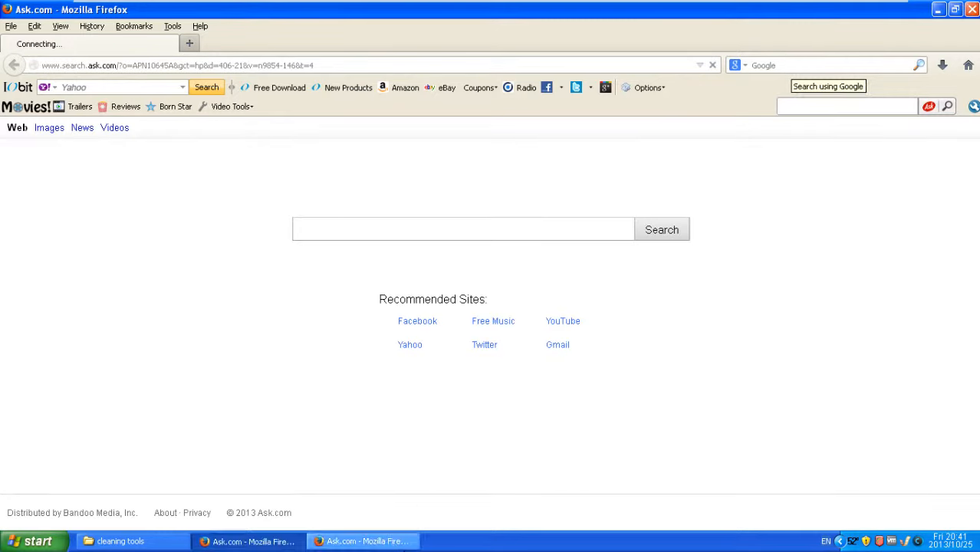
right_click(408, 542)
left_click(414, 538)
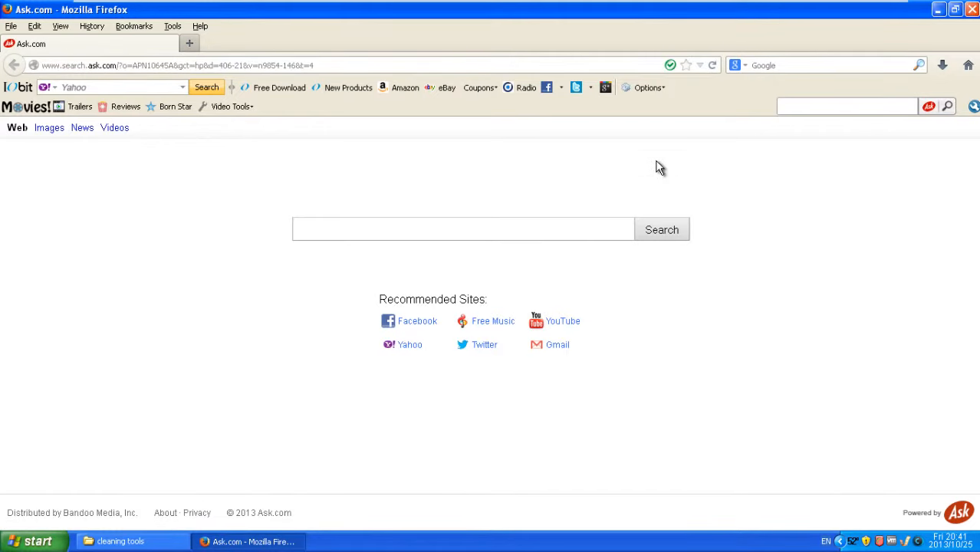
Step: Search Google for 'hitman pro' from the search bar
left_click(803, 61)
type("hitman pro")
key("Return")
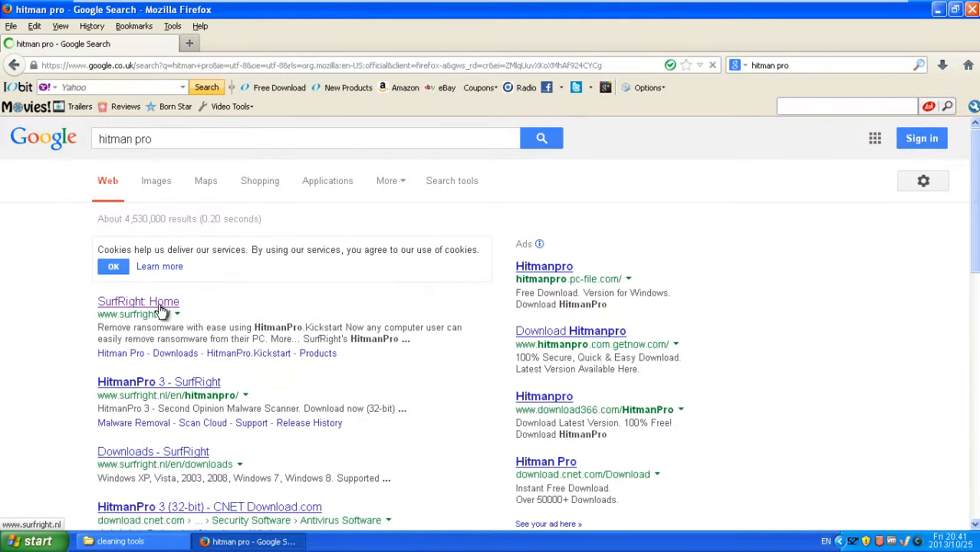
Step: Open the SurfRight Home result, start the hitmanpro.exe download, then close Firefox
left_click(161, 309)
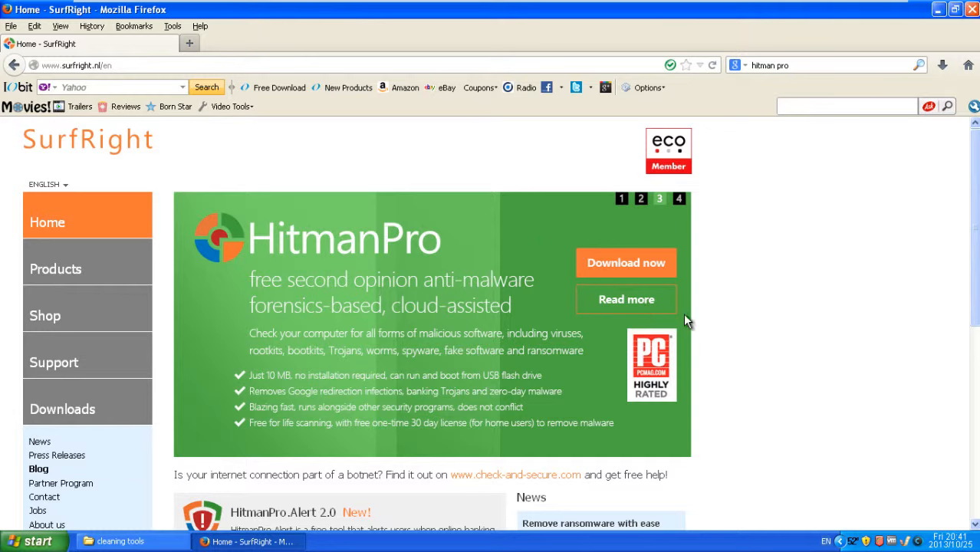
left_click(640, 265)
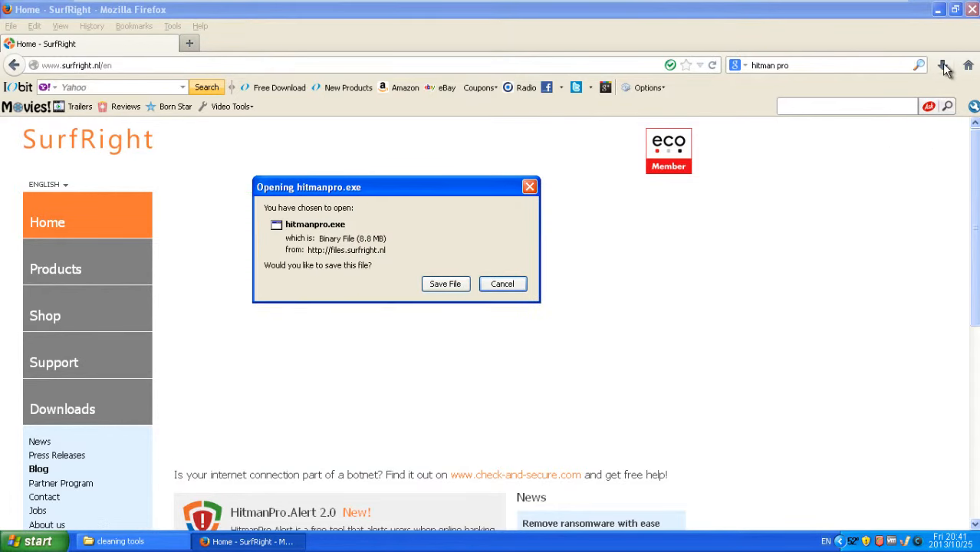
left_click(972, 10)
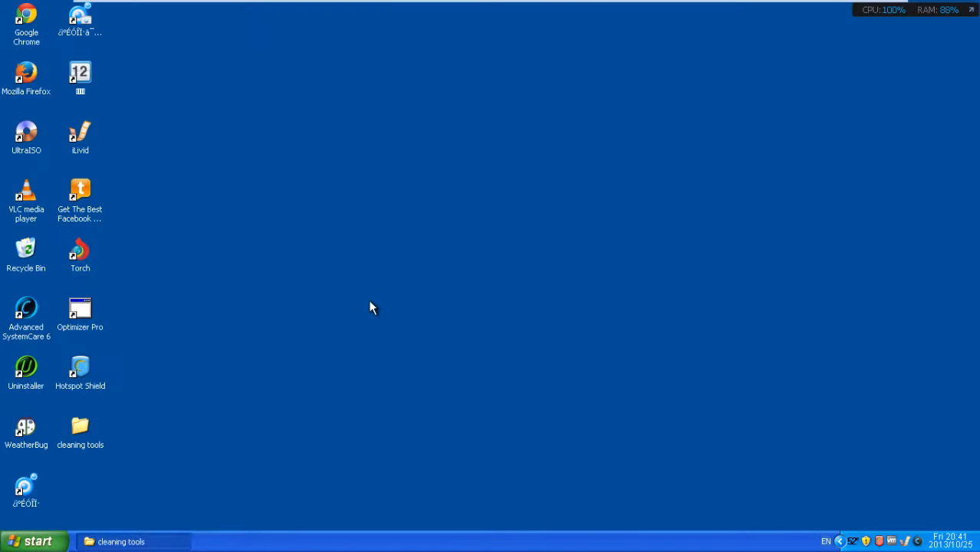
Step: Open the Downloads folder via My Computer and select the downloaded hitmanpro file
left_click(132, 542)
left_click(132, 542)
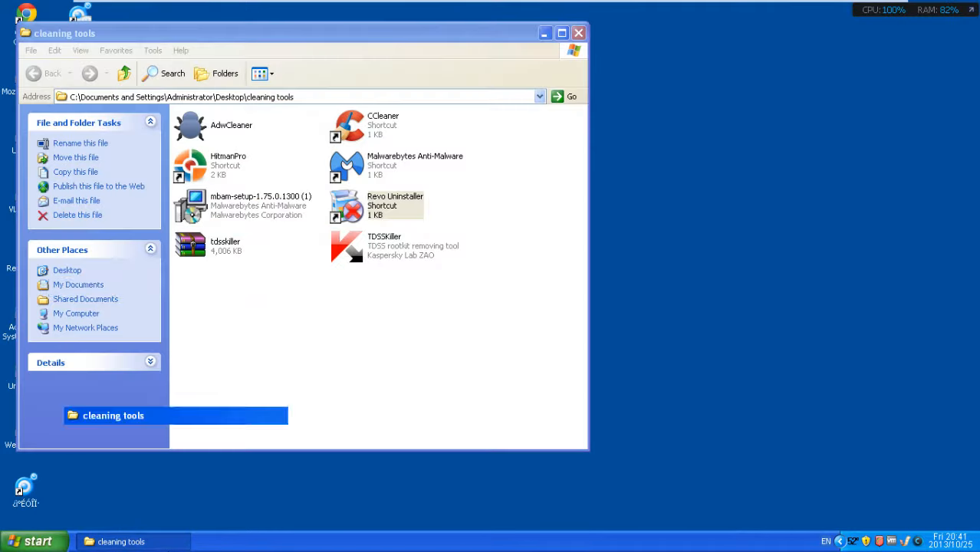
left_click(3, 547)
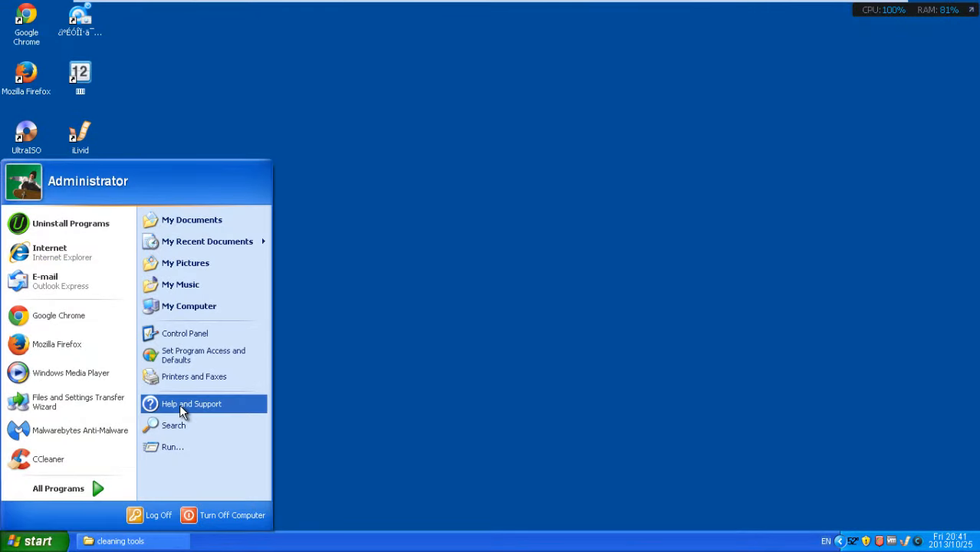
left_click(229, 308)
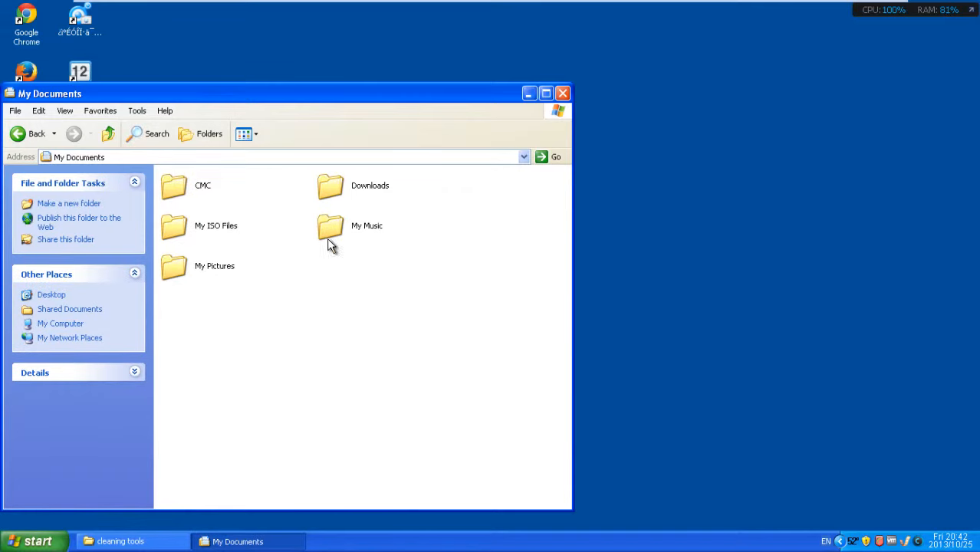
double_click(345, 196)
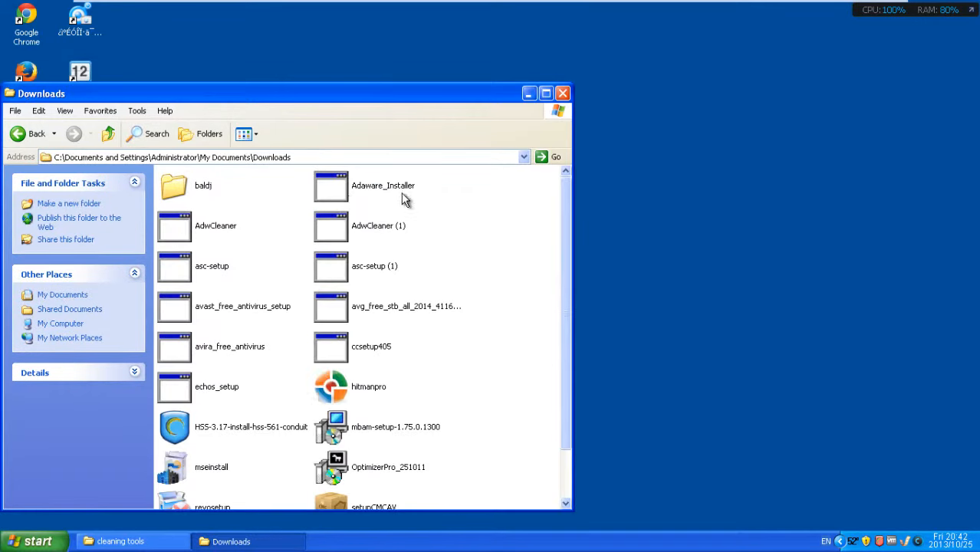
scroll(564, 219, "down", 1)
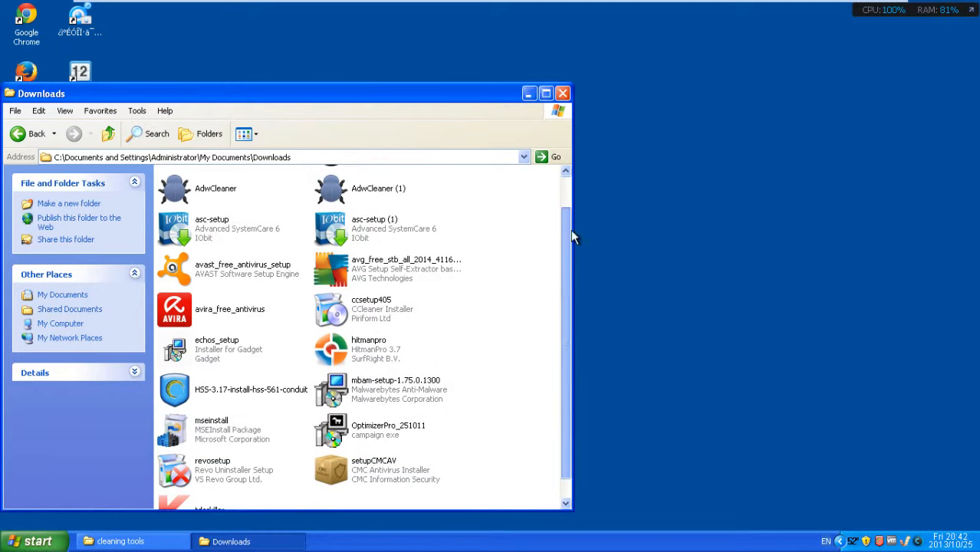
left_click(366, 343)
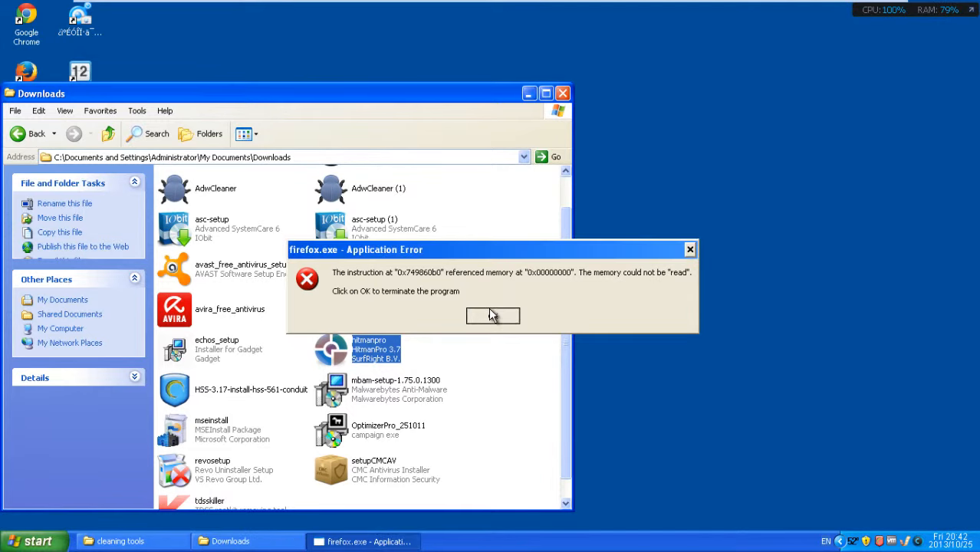
Step: Dismiss the firefox.exe error and force-close the frozen Downloads window with End Now
left_click(499, 313)
left_click(564, 93)
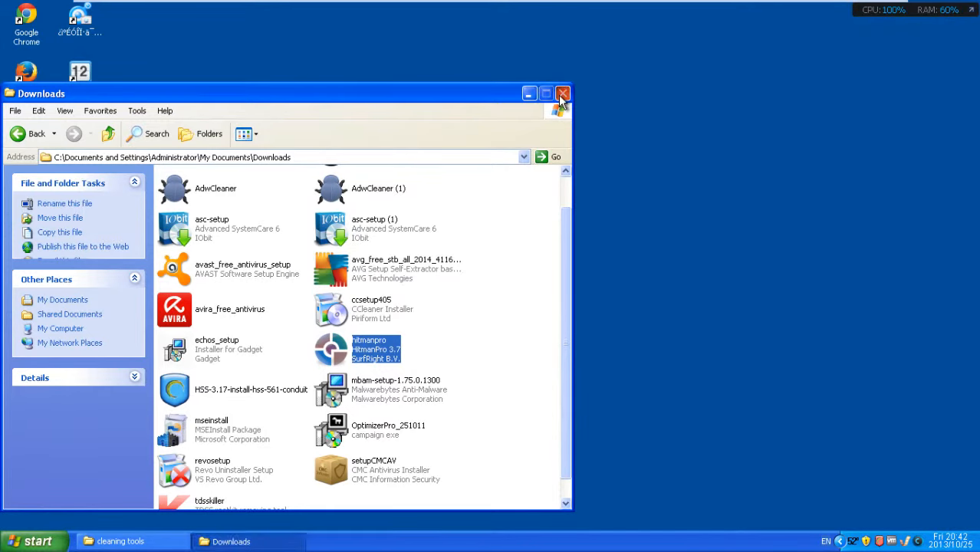
left_click(511, 334)
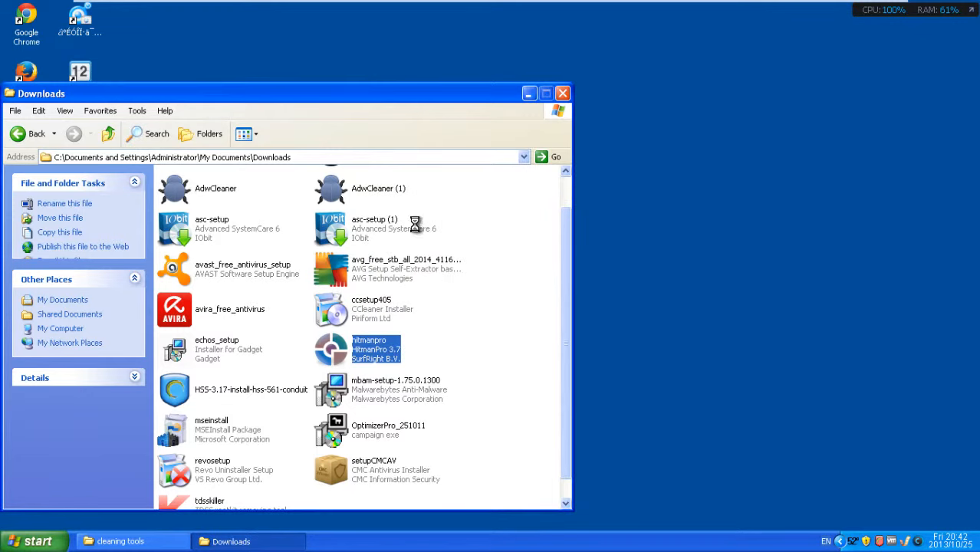
left_click(568, 97)
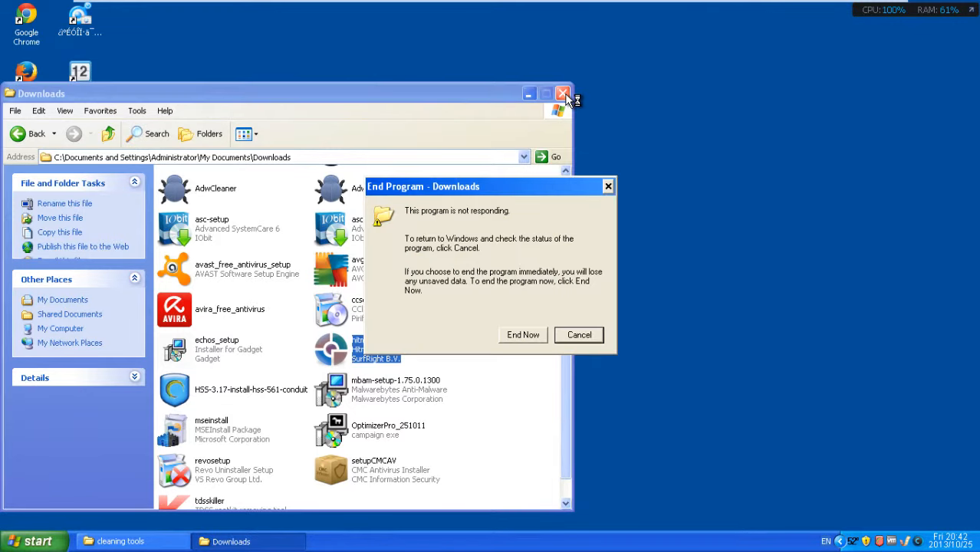
left_click(527, 335)
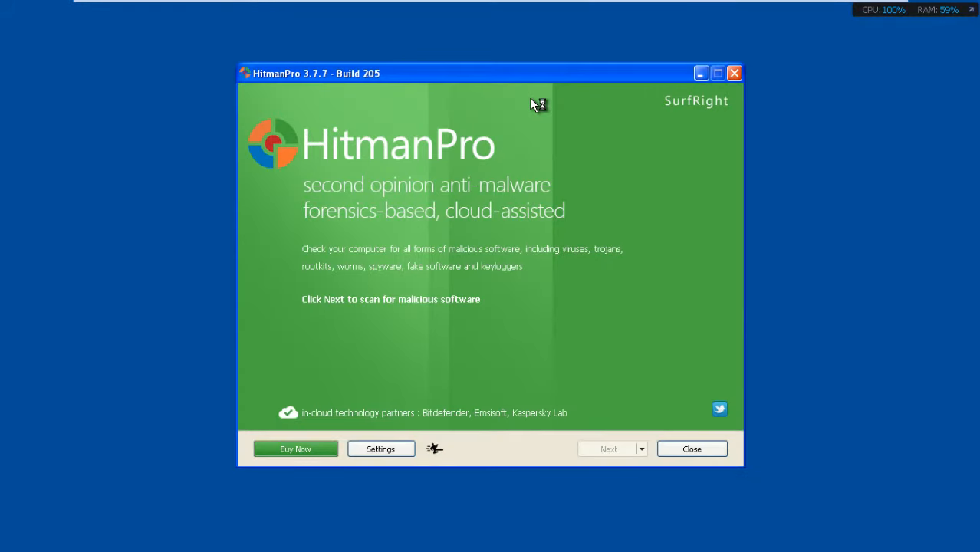
Step: Reposition the HitmanPro window while it updates itself to version 3.7.8 Build 207
mouse_move(563, 65)
left_mouse_down()
mouse_move(538, 52)
mouse_move(559, 55)
left_mouse_up()
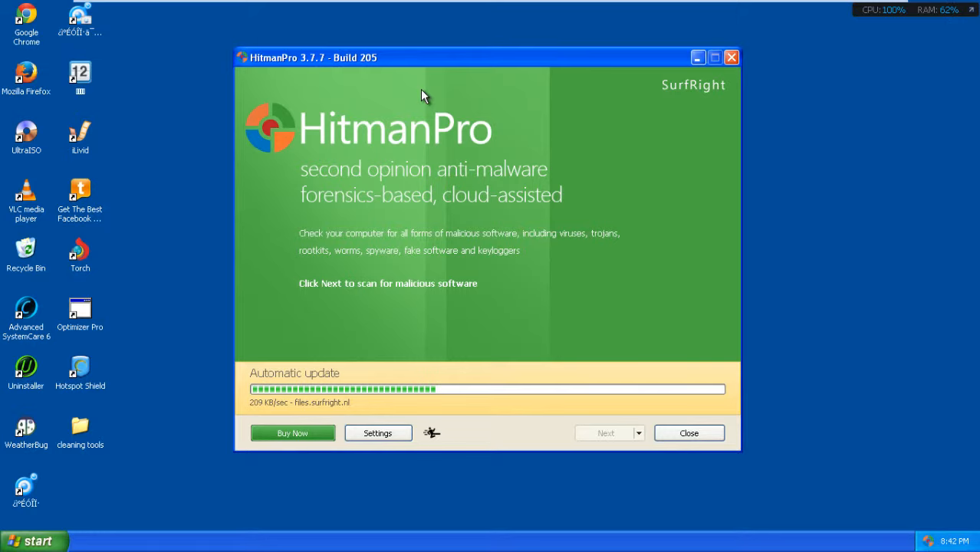
mouse_move(444, 50)
left_mouse_down()
mouse_move(446, 60)
mouse_move(456, 37)
left_mouse_up()
mouse_move(434, 74)
left_mouse_down()
mouse_move(506, 74)
mouse_move(521, 26)
mouse_move(608, 44)
mouse_move(450, 111)
mouse_move(433, 79)
left_mouse_up()
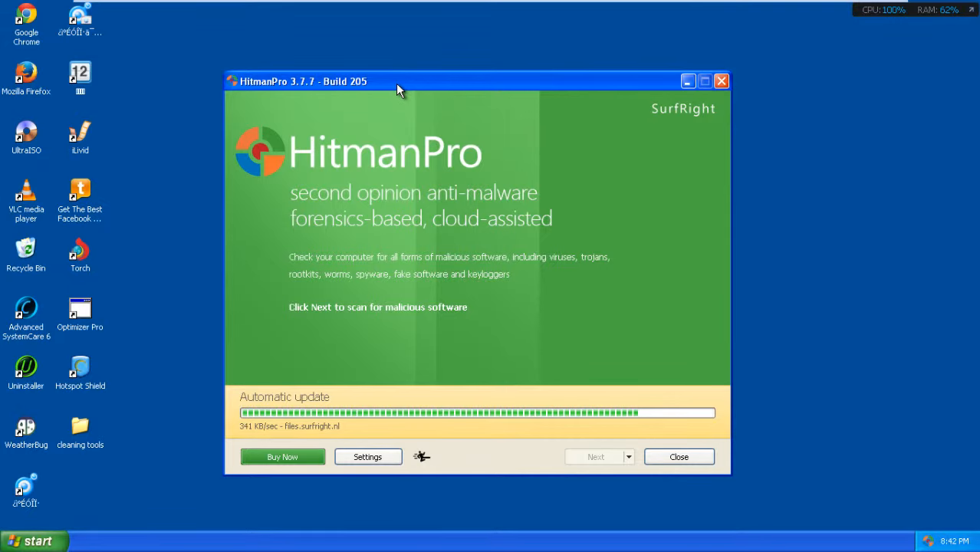
mouse_move(396, 84)
left_mouse_down()
mouse_move(474, 64)
mouse_move(382, 51)
mouse_move(310, 158)
mouse_move(442, 77)
mouse_move(392, 67)
left_mouse_up()
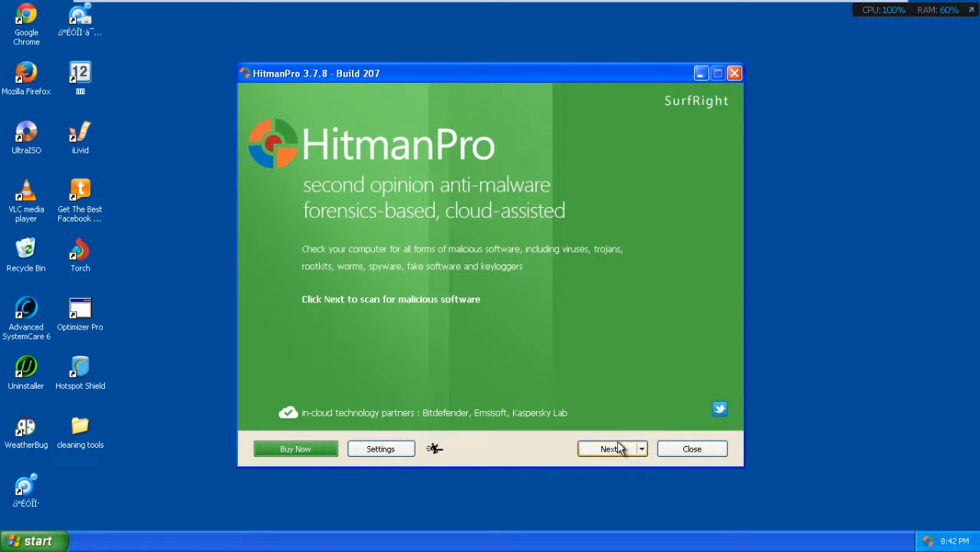
Step: Accept the HitmanPro license, choose 'No, I only want to perform a one-time scan', and begin scanning
left_click(612, 450)
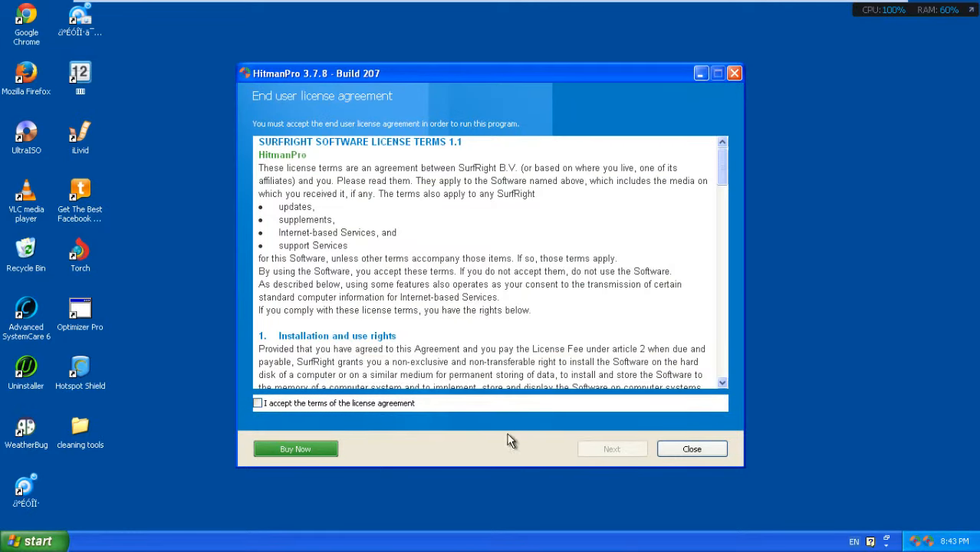
left_click(372, 405)
left_click(622, 452)
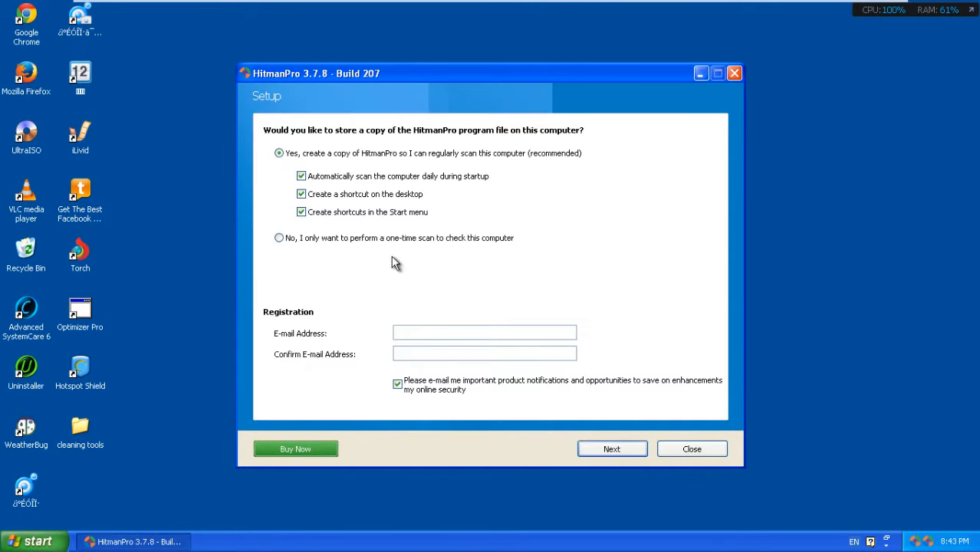
left_click(312, 240)
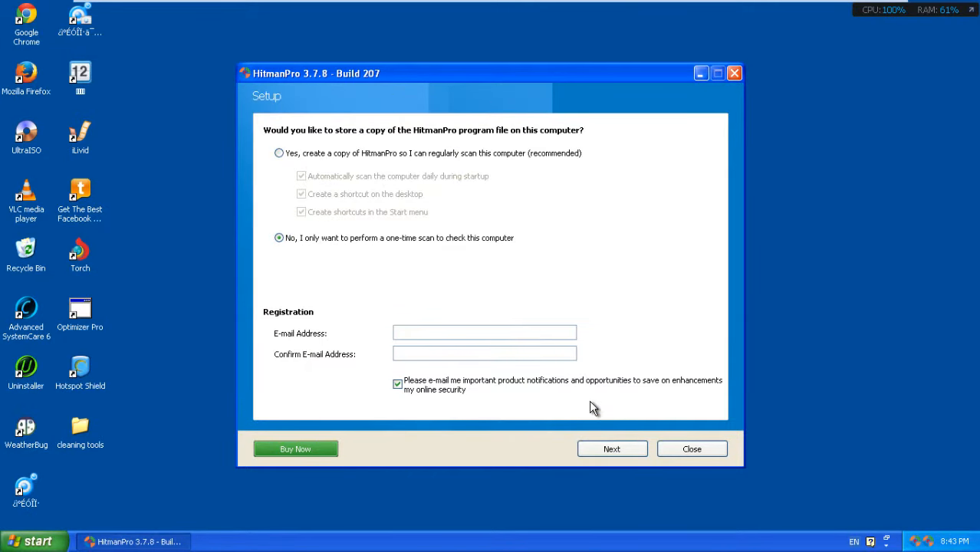
left_click(611, 451)
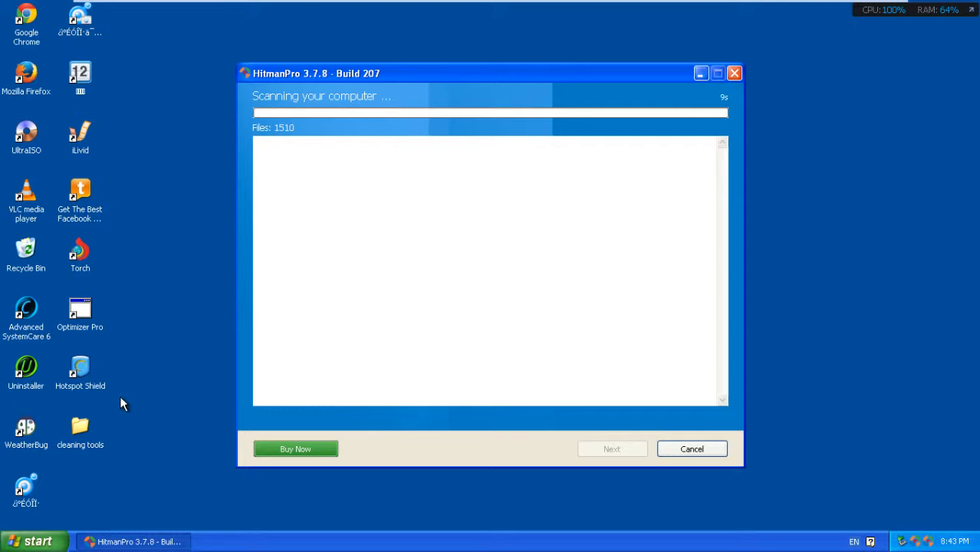
Step: Leave VMware full-screen while HitmanPro's scan runs to its results of Trojans and riskware
left_click_drag(47, 403, 25, 298)
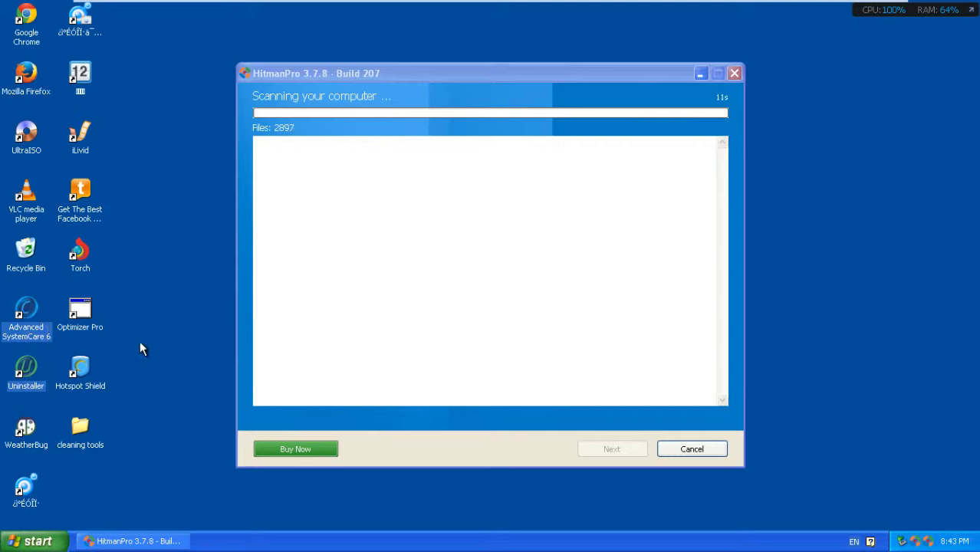
left_click_drag(167, 391, 179, 326)
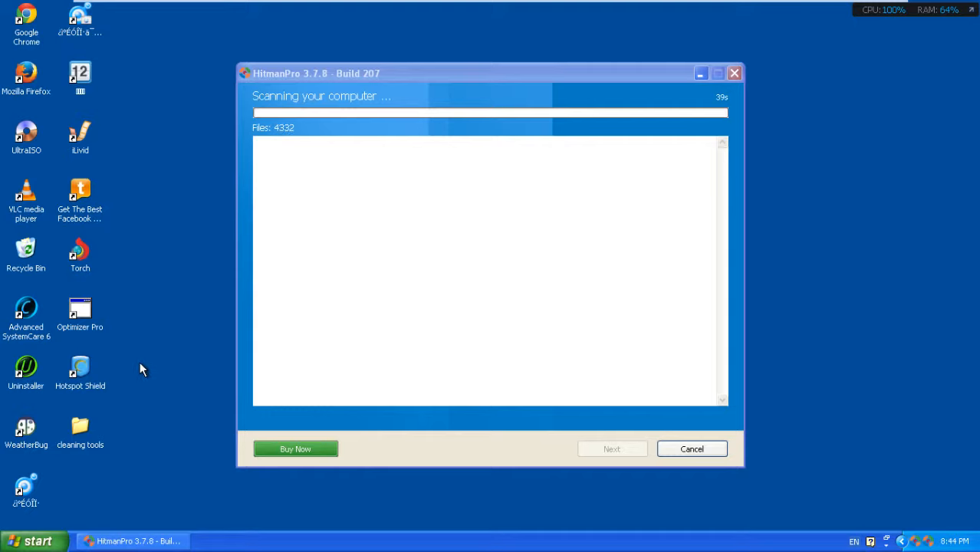
left_click_drag(140, 361, 98, 286)
left_click(135, 286)
mouse_move(841, 7)
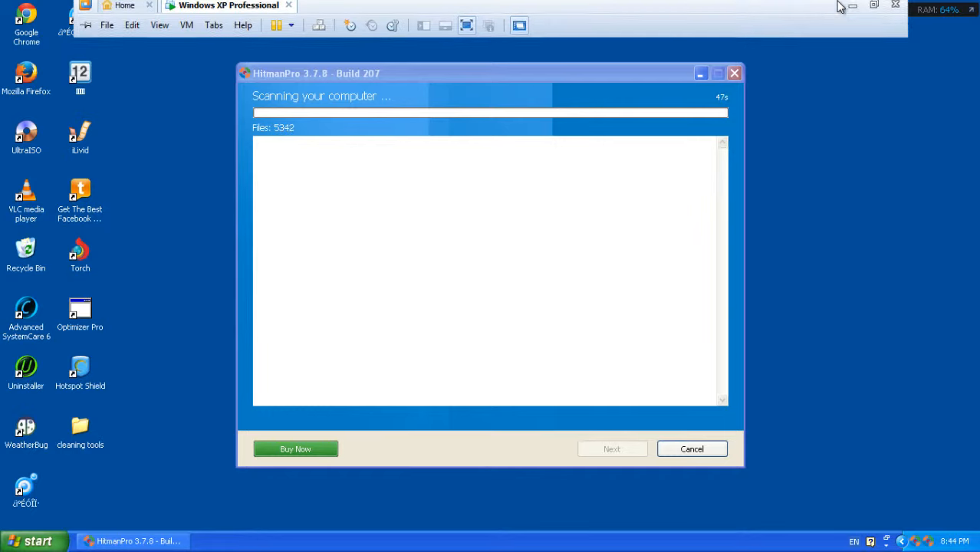
left_click(873, 5)
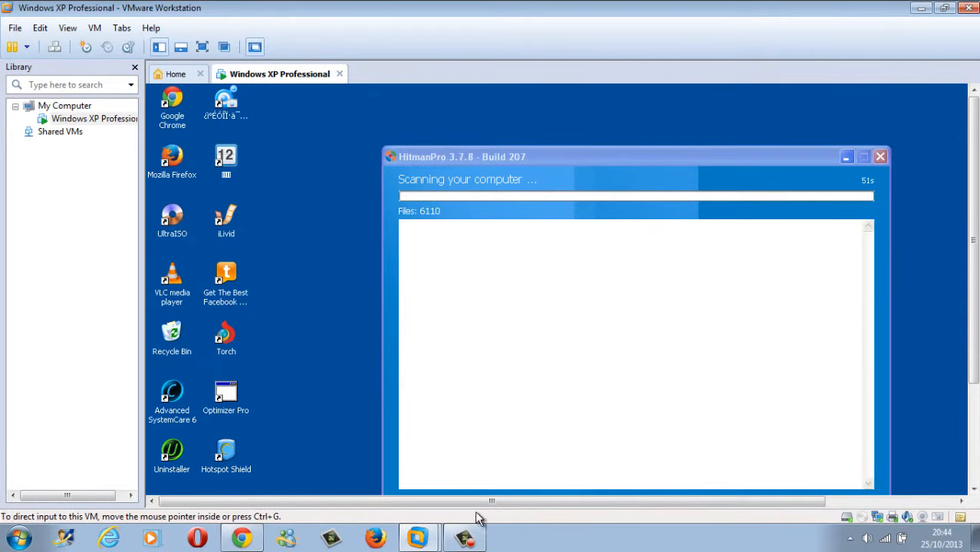
left_click(465, 538)
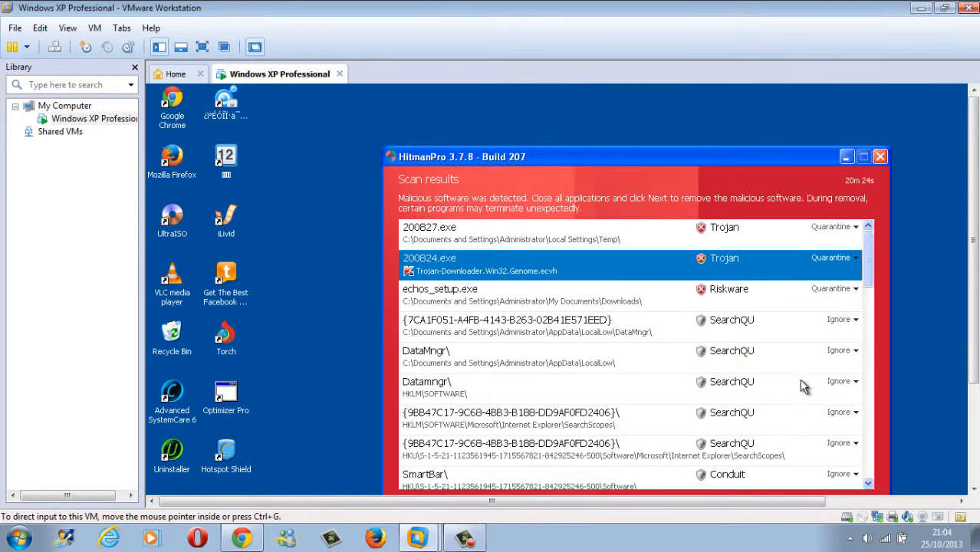
Step: Set 200827.exe, 200824.exe and echos_setup.exe to Delete instead of Quarantine
left_click(202, 46)
left_click(441, 159)
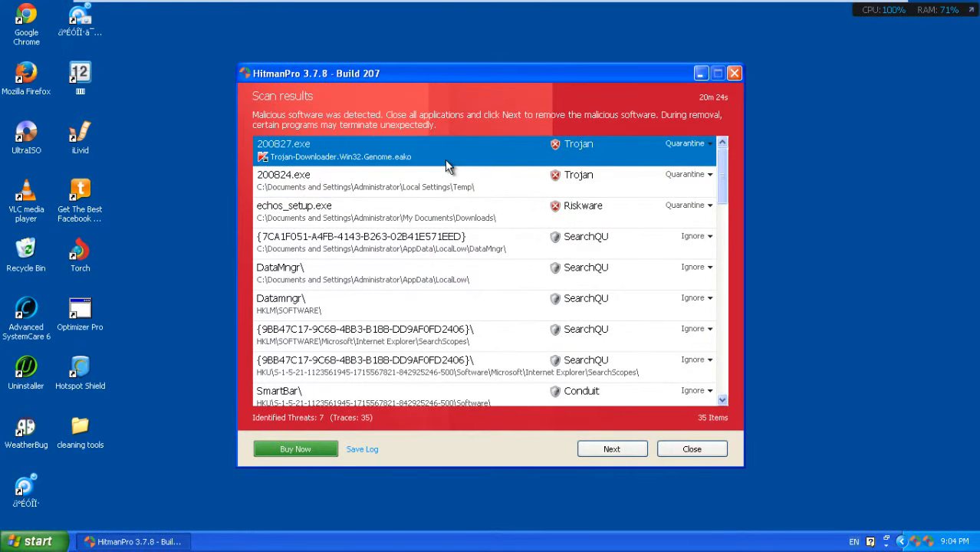
left_click(435, 195)
left_click(430, 205)
left_click(485, 160)
left_click(675, 145)
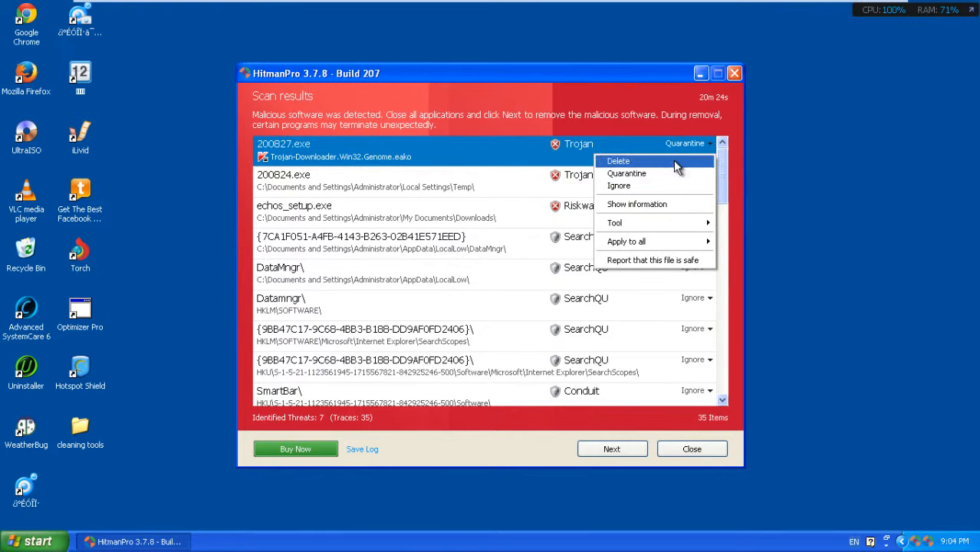
left_click(673, 161)
left_click(690, 175)
left_click(670, 191)
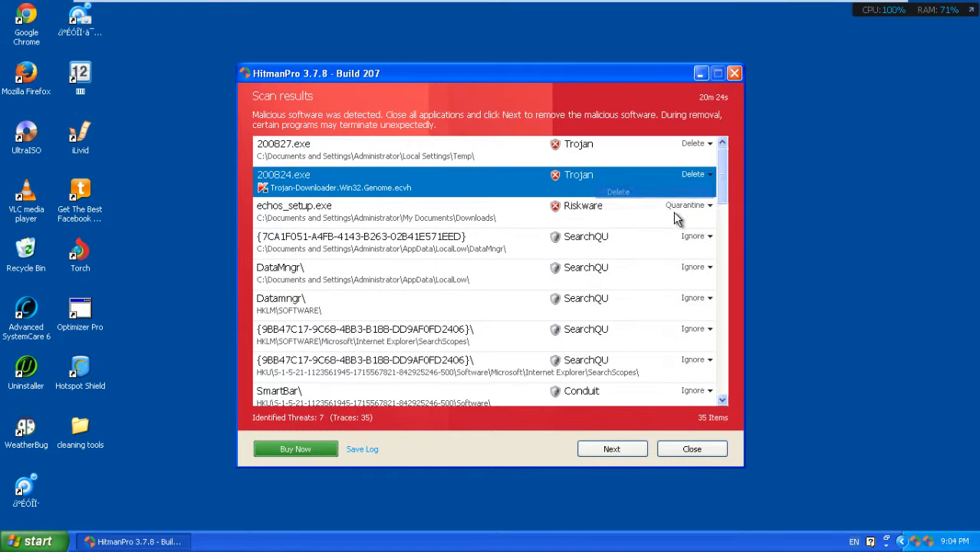
left_click(696, 206)
left_click(691, 222)
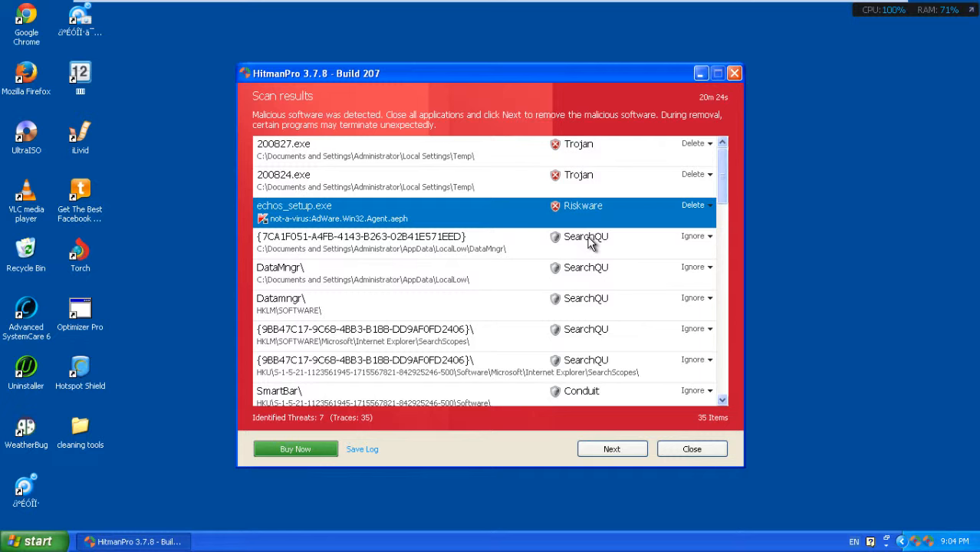
Step: Set malware A0024858.exe, A0024877.exe, A0024920.exe and A0024925.exe to Delete, then continue
left_click_drag(719, 207, 727, 395)
left_click(408, 274)
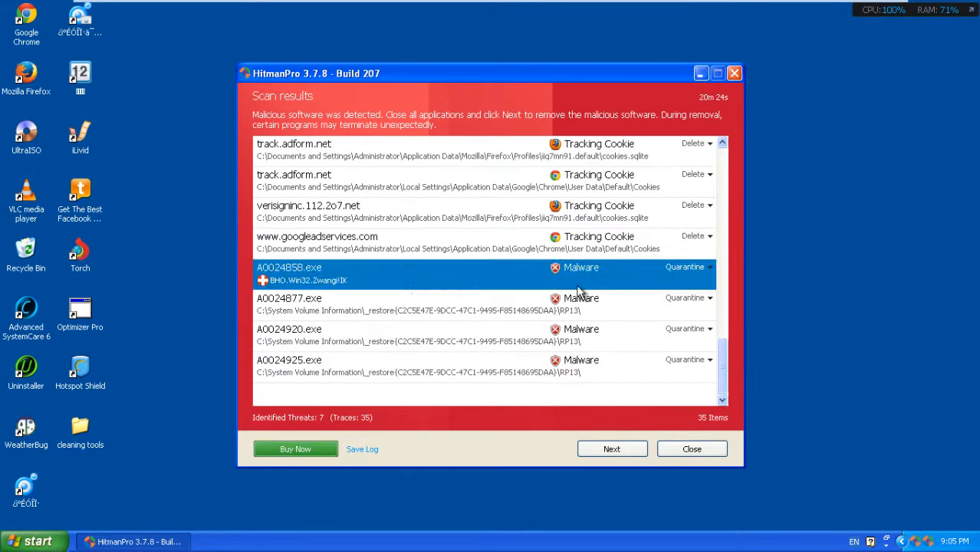
left_click(708, 269)
left_click(695, 281)
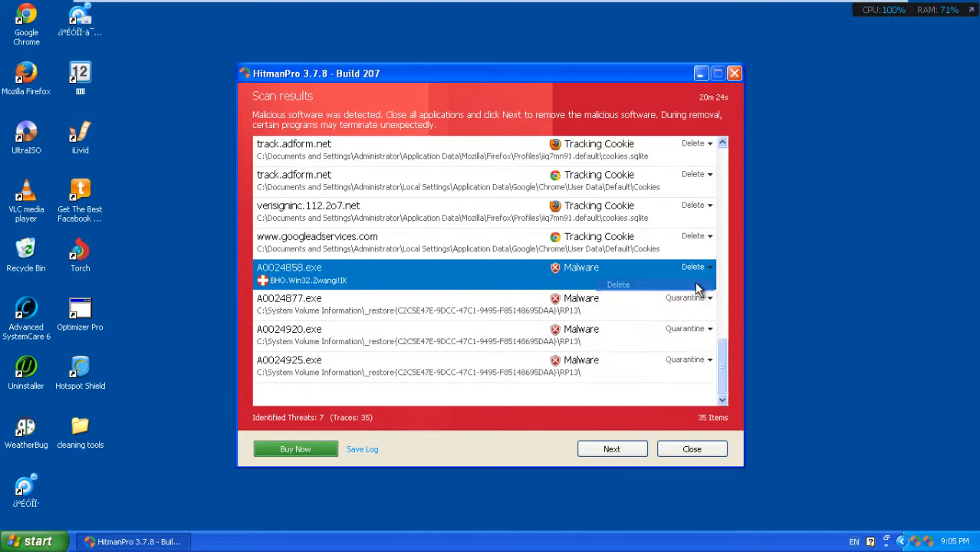
left_click(688, 297)
left_click(688, 297)
left_click(678, 310)
left_click(683, 331)
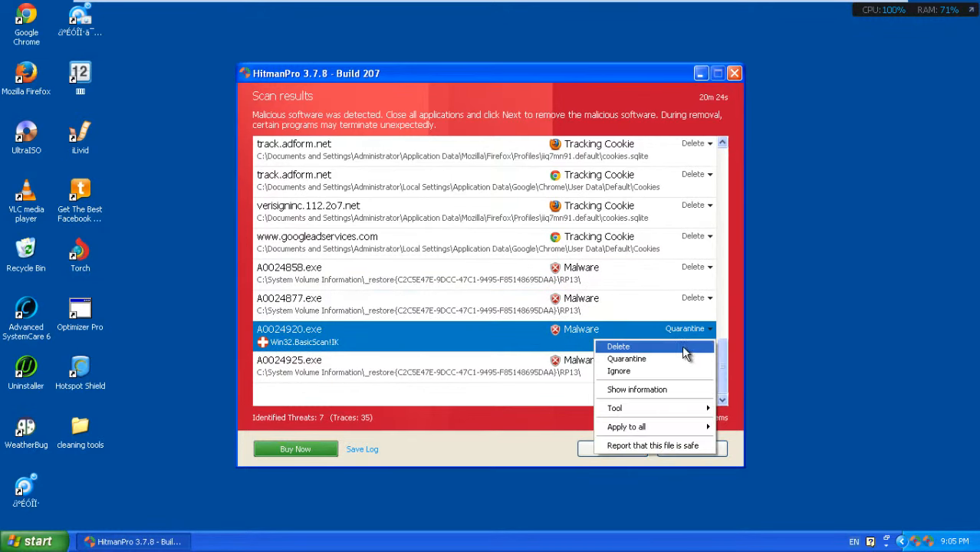
left_click(682, 345)
left_click(685, 371)
left_click(670, 377)
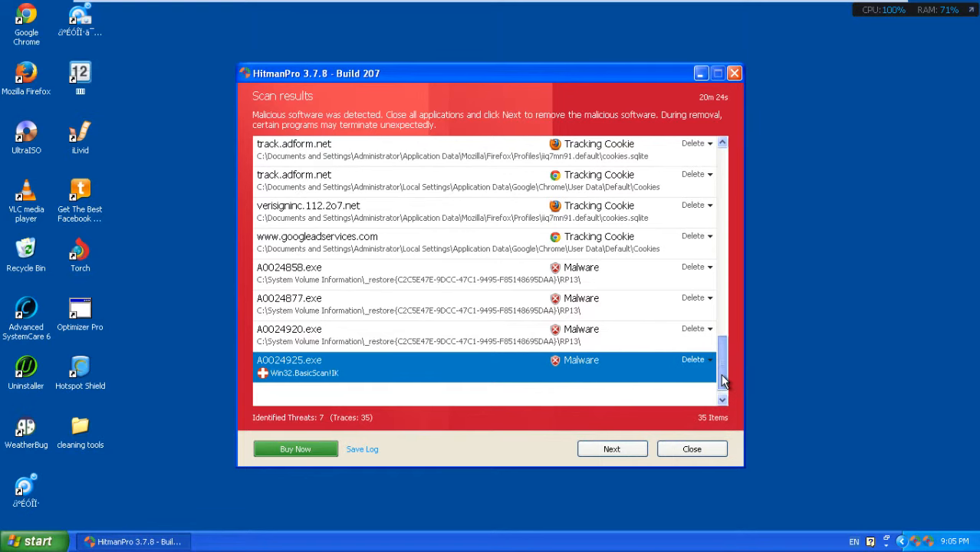
left_click_drag(719, 374, 722, 174)
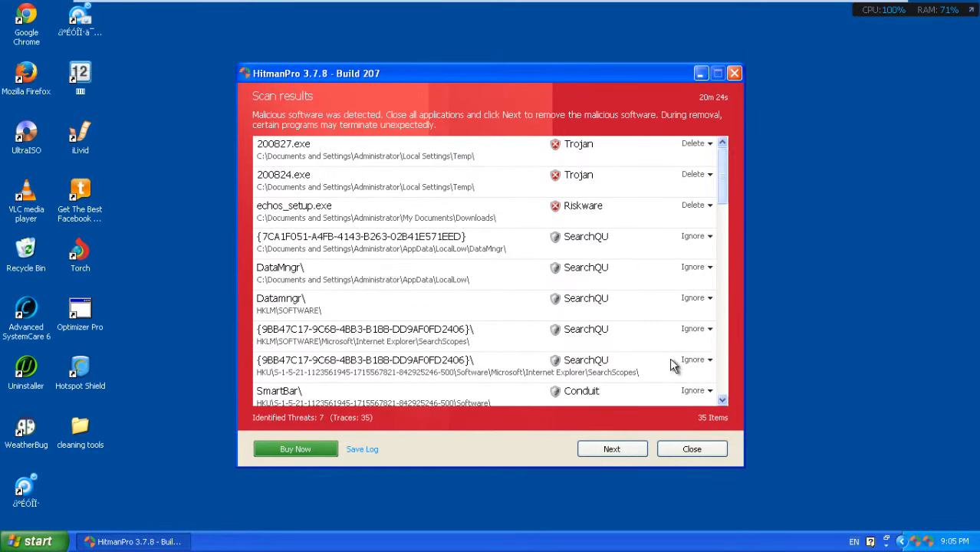
left_click(612, 452)
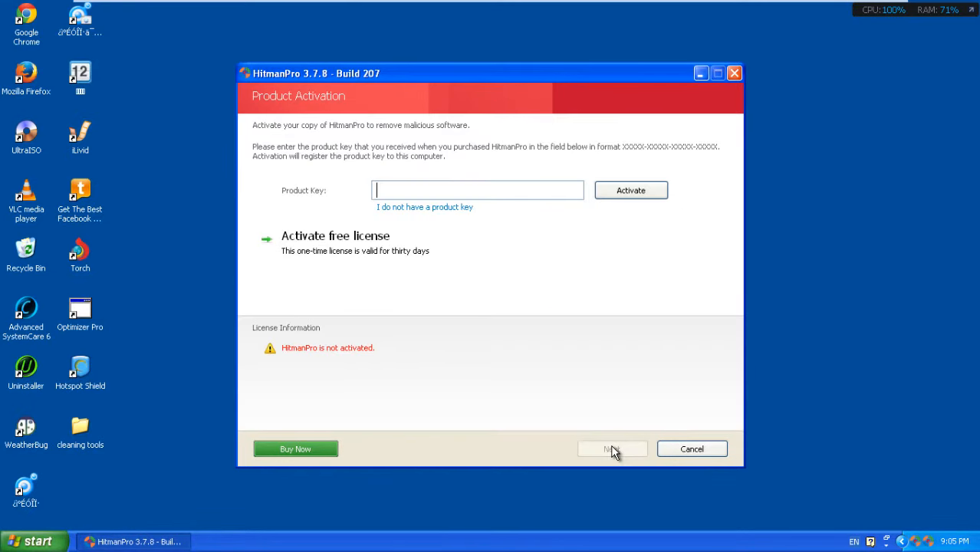
Step: Choose the free thirty-day license and enter the registration e-mail address, correcting typos
left_click(328, 253)
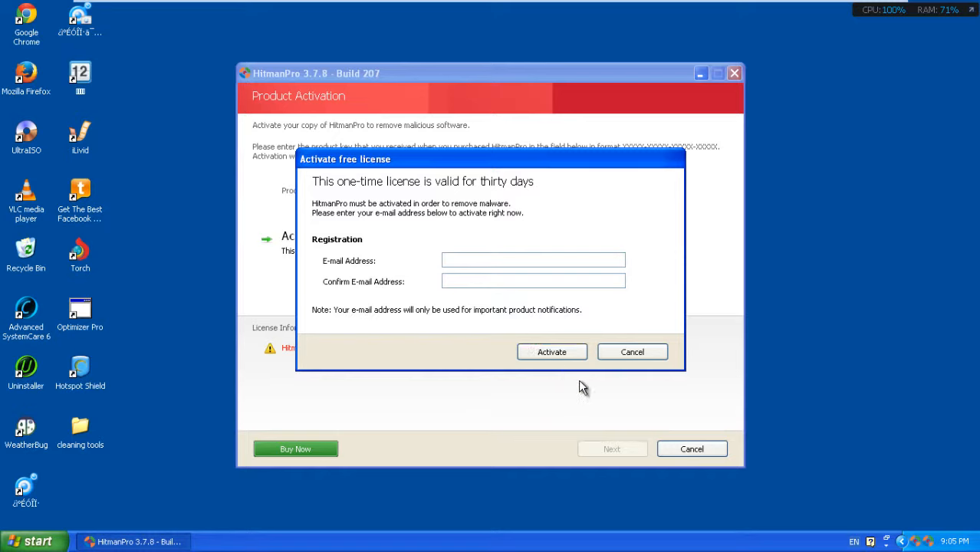
left_click(533, 260)
type("thoam")
key("BackSpace")
key("BackSpace")
key("BackSpace")
key("BackSpace")
key("BackSpace")
key("BackSpace")
left_click_drag(539, 259, 445, 259)
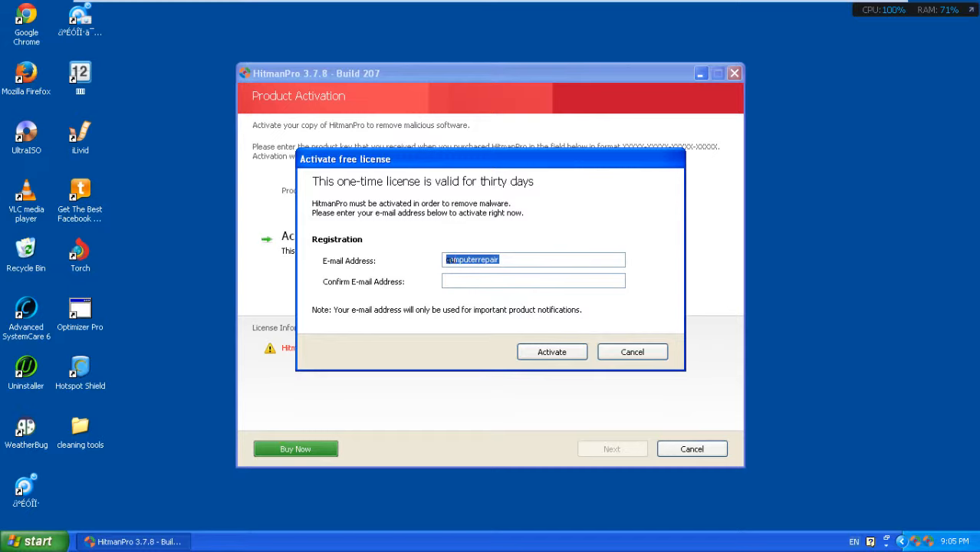
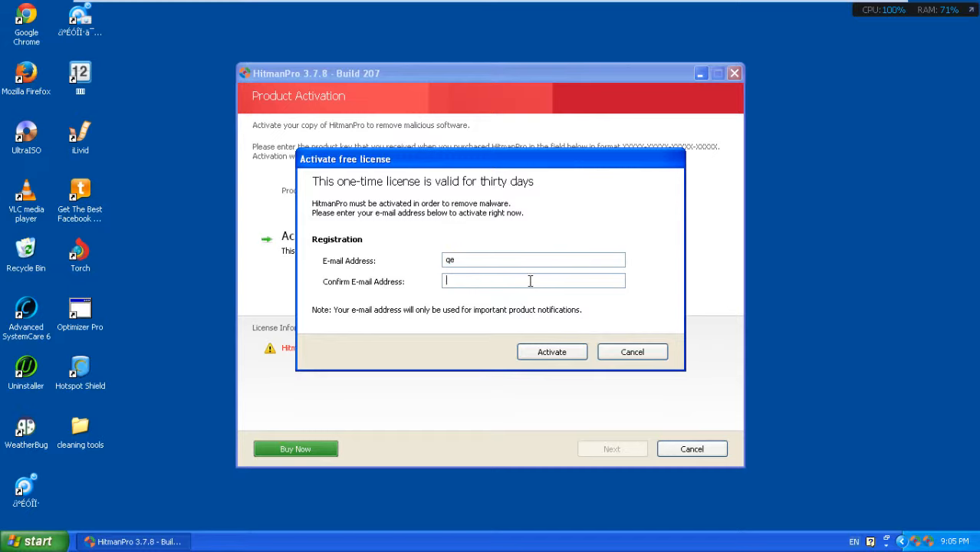
left_click_drag(501, 262, 357, 255)
Step: Copy the e-mail address into the confirmation field and submit the activation
left_click_drag(521, 259, 452, 261)
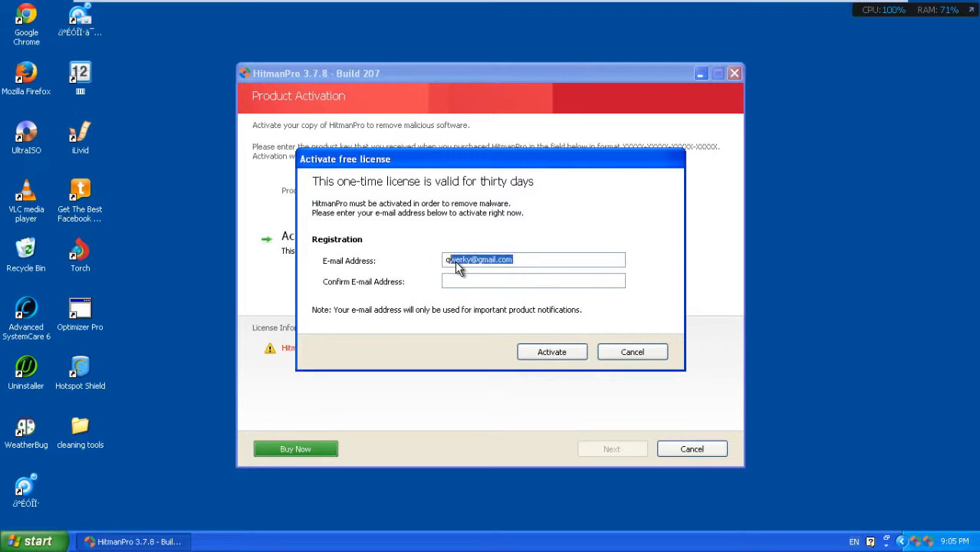
left_click(519, 259)
left_click_drag(519, 260, 441, 262)
right_click(452, 260)
left_click(476, 301)
right_click(469, 282)
left_click(511, 326)
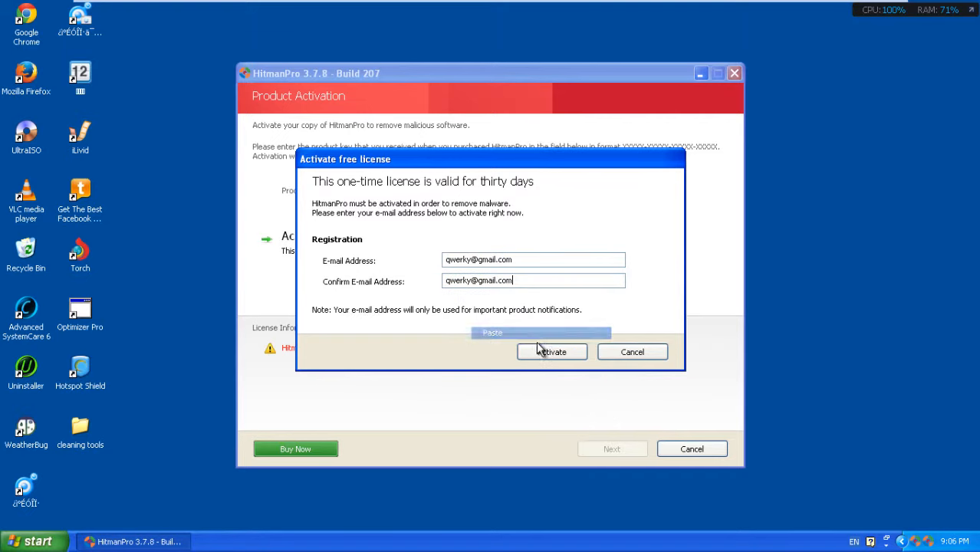
left_click(552, 354)
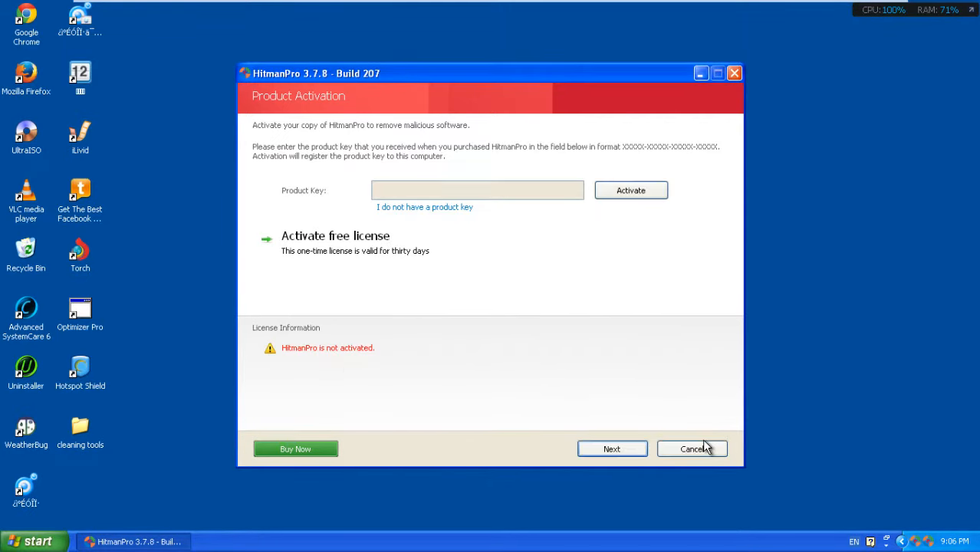
Step: Acknowledge activation, delete the flagged files, review the 42-threat summary and close HitmanPro
left_click(507, 324)
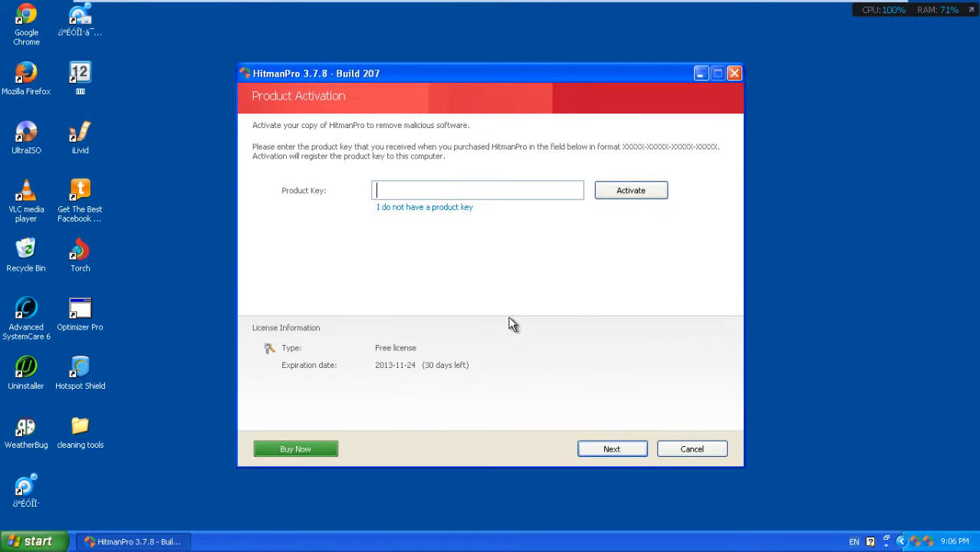
left_click(616, 447)
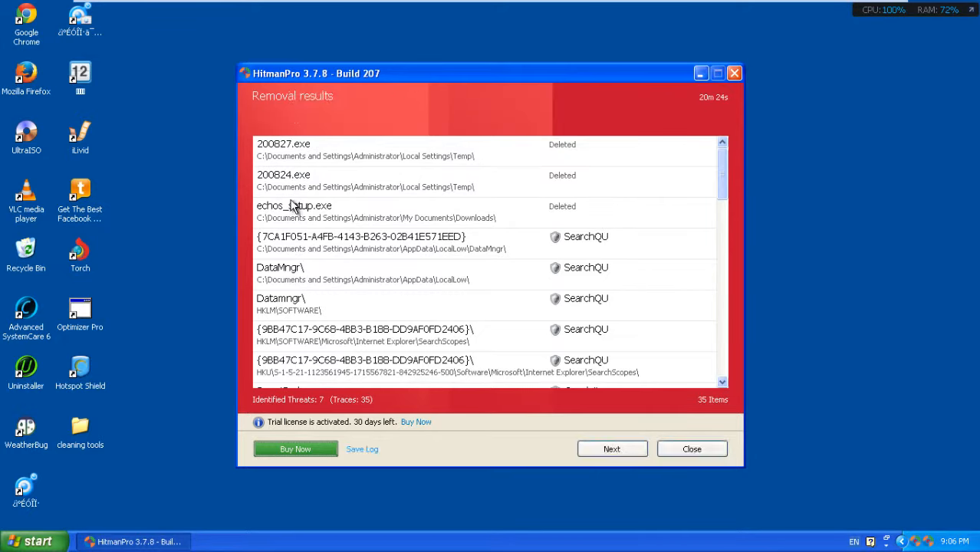
left_click(632, 451)
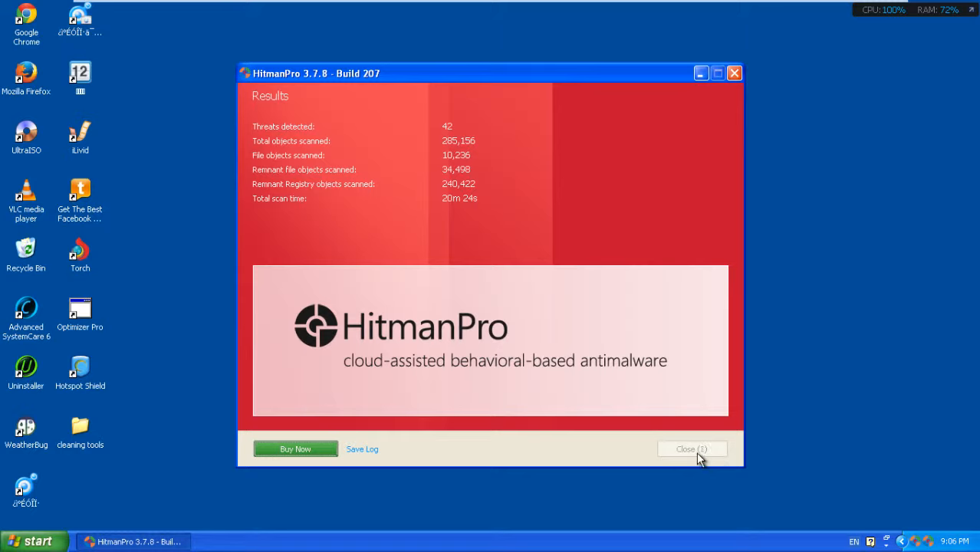
left_click(696, 451)
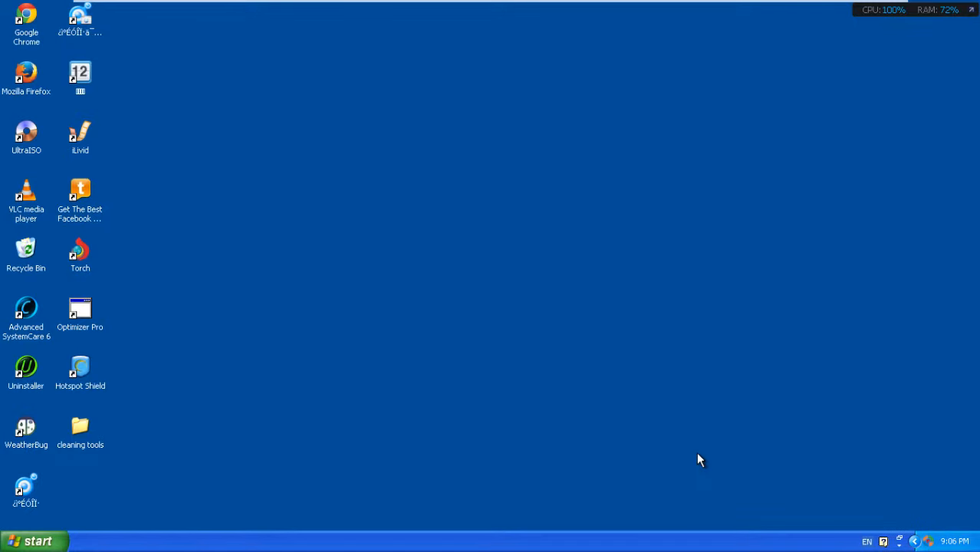
Step: Run AdwCleaner from the cleaning tools folder past the security warning, then minimize the folder
left_click(80, 436)
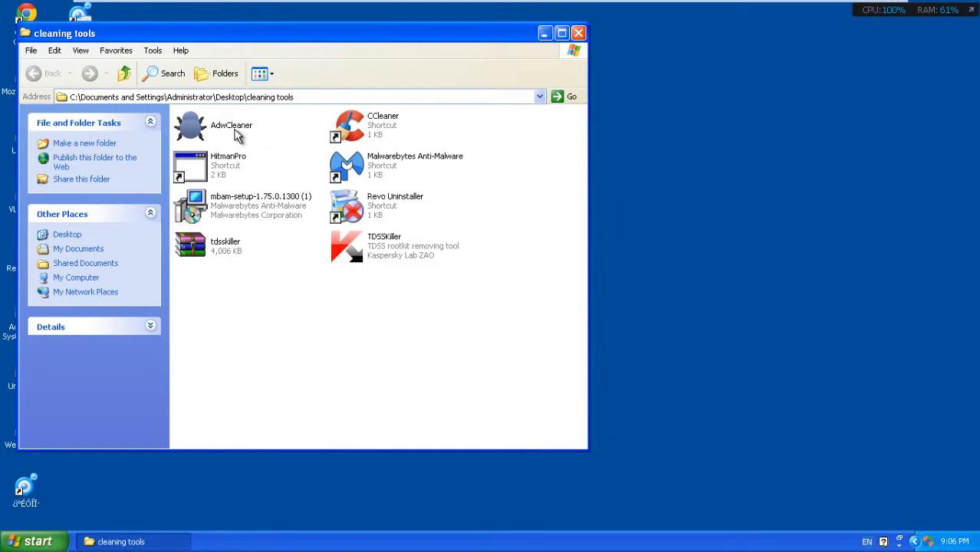
left_click(236, 130)
left_click(240, 133)
double_click(194, 128)
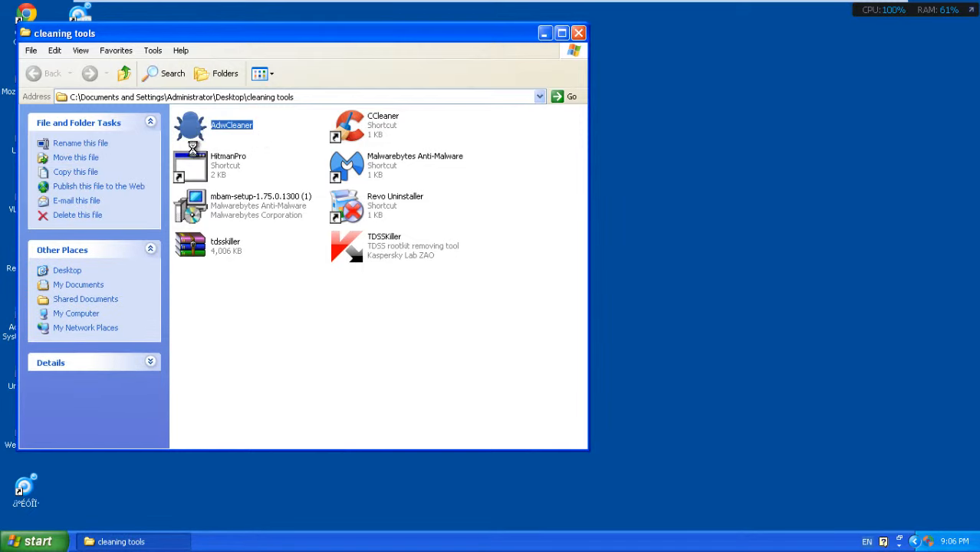
left_click(531, 286)
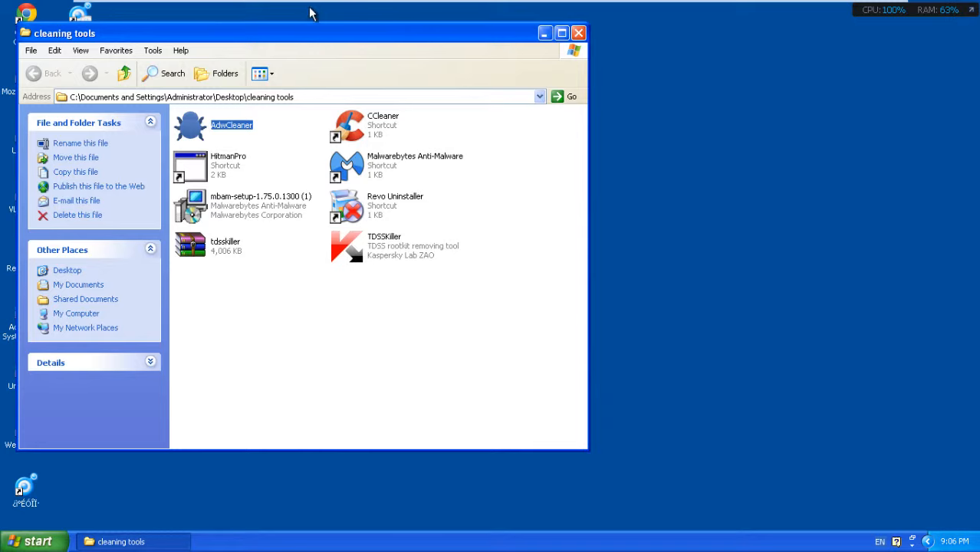
left_click_drag(288, 35, 493, 40)
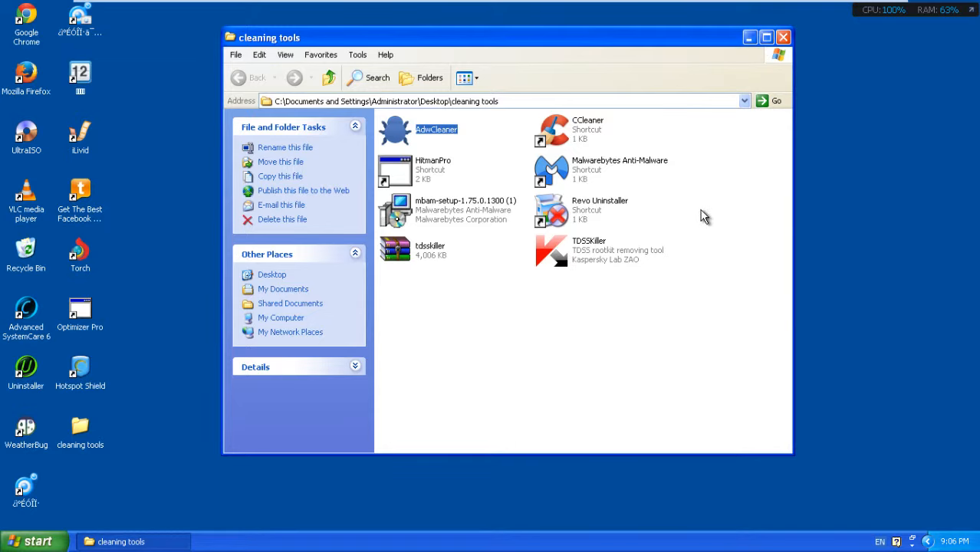
left_click_drag(704, 262, 657, 309)
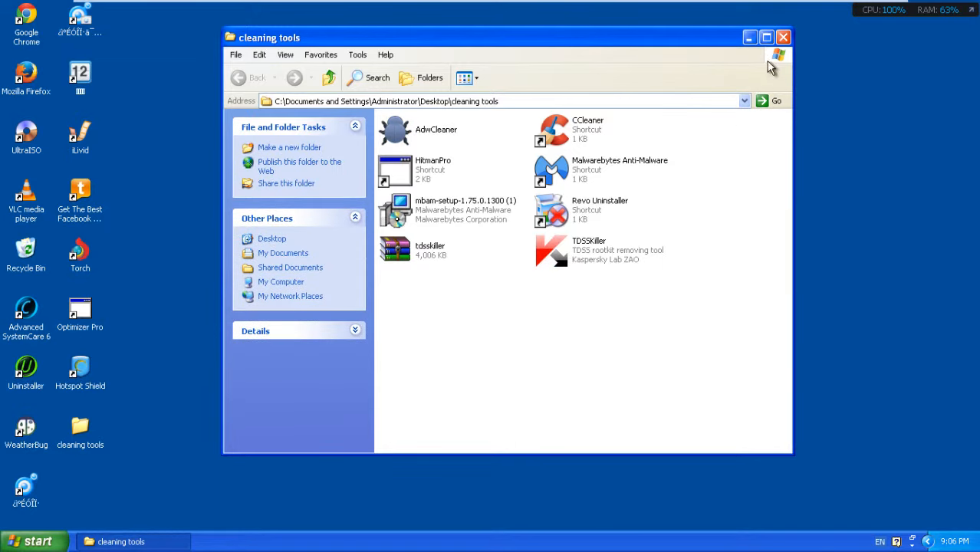
left_click(749, 37)
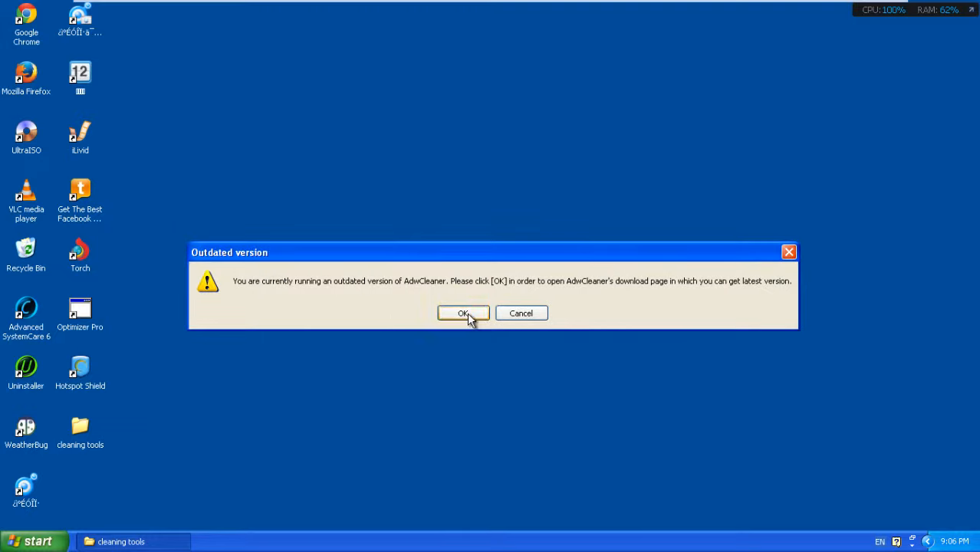
Step: Accept AdwCleaner's outdated-version prompt to open its download page, and resize the browser window
left_click(464, 314)
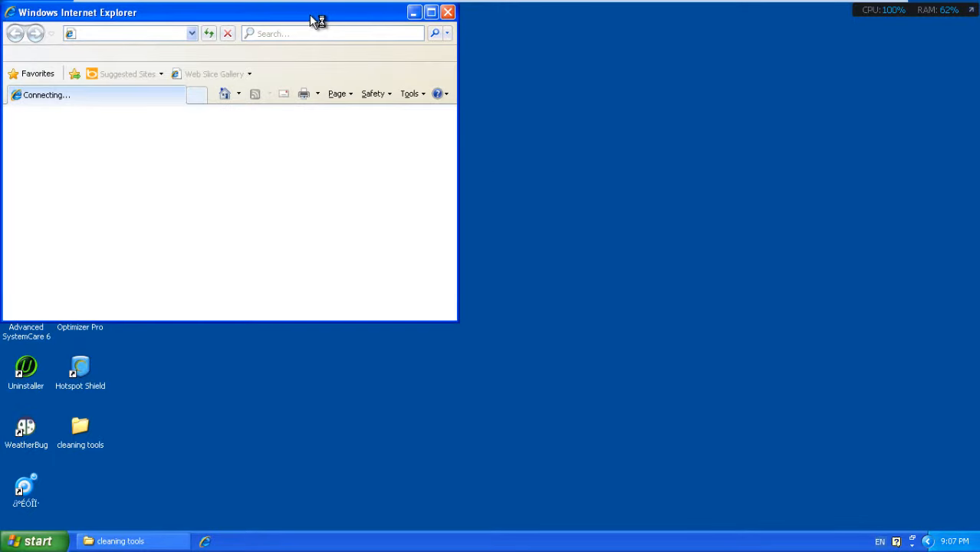
left_click_drag(309, 14, 535, 103)
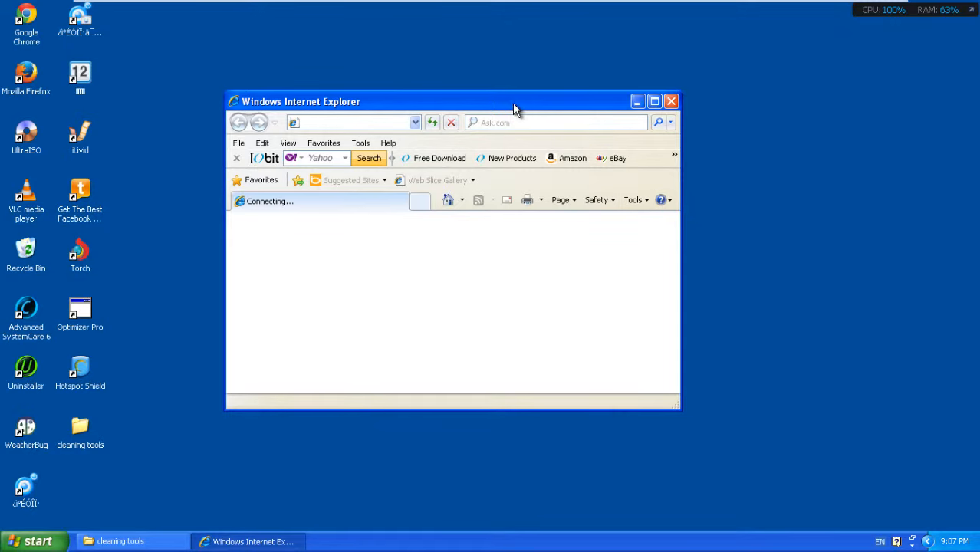
left_click_drag(512, 103, 537, 87)
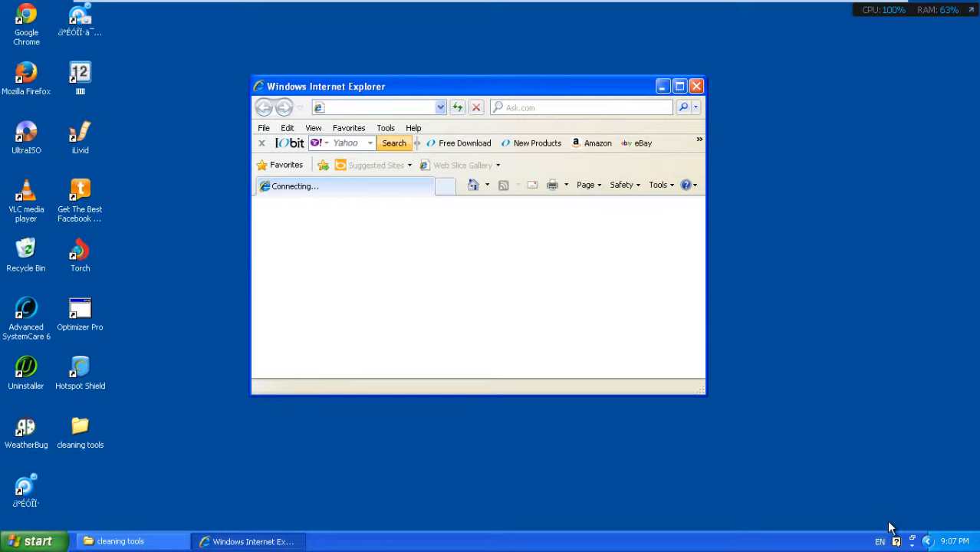
left_click(912, 542)
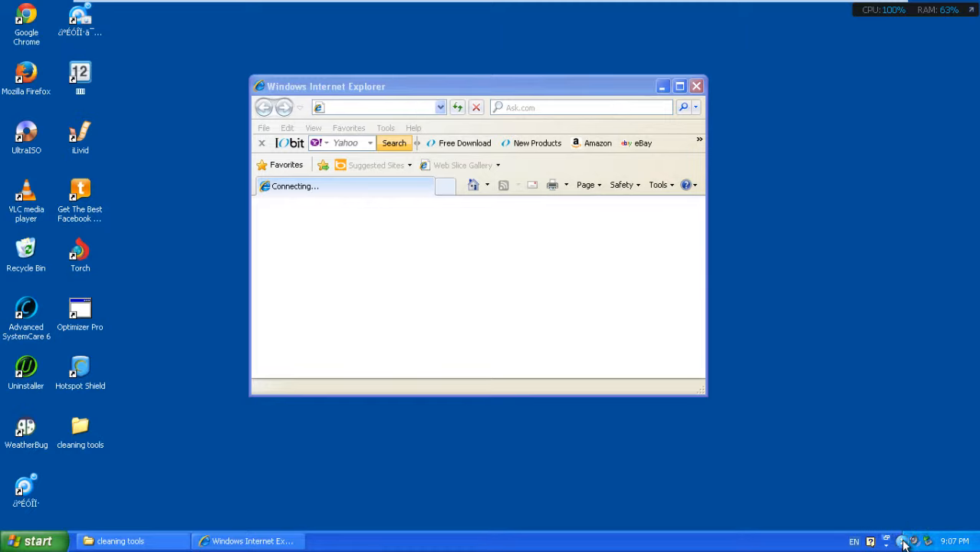
left_click_drag(704, 392, 754, 431)
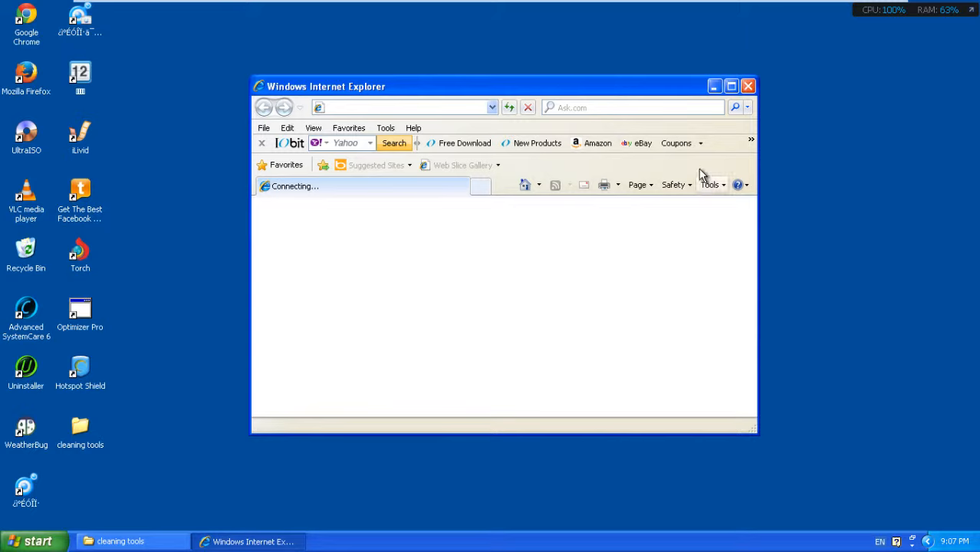
Step: Search Yahoo for 'bleeping computers', open the Bleeping Computer result, and close the results window
left_click(731, 86)
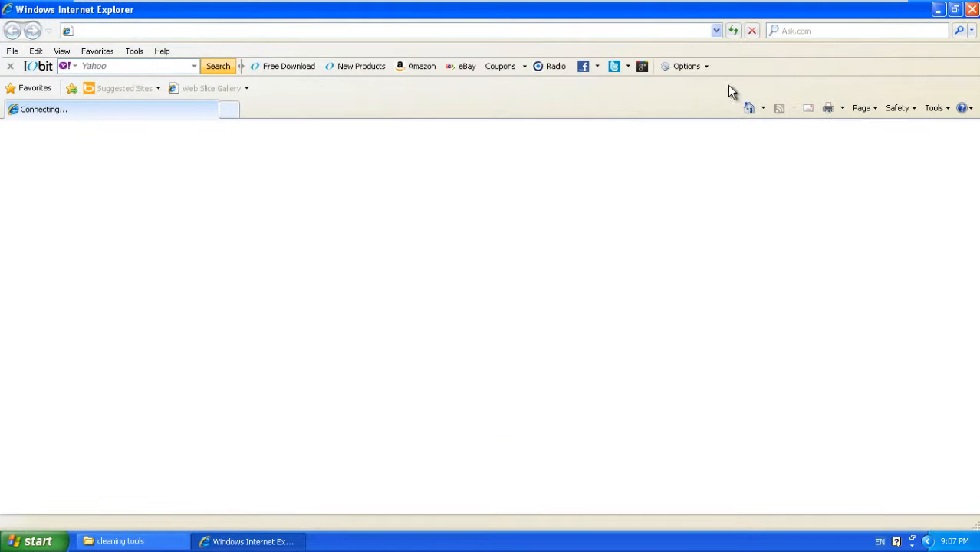
left_click(816, 32)
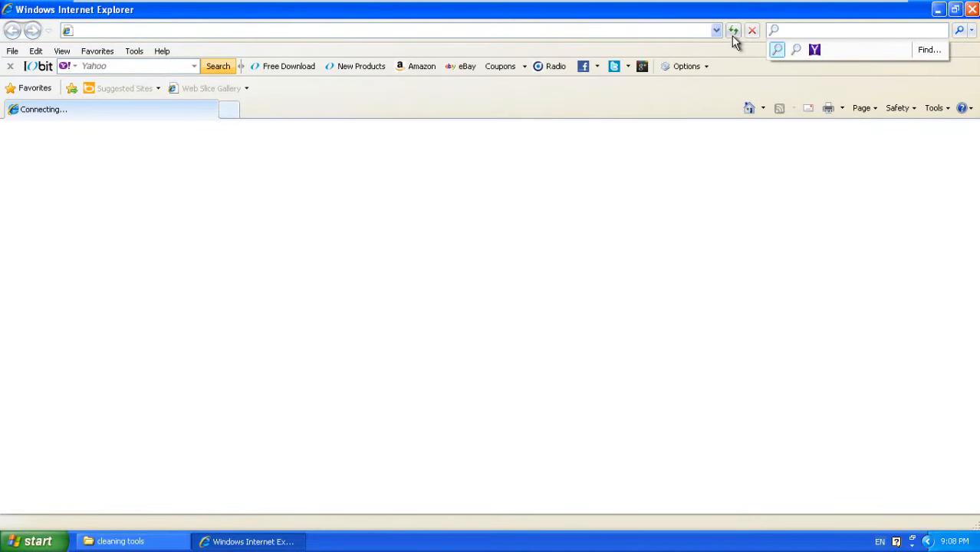
left_click(814, 49)
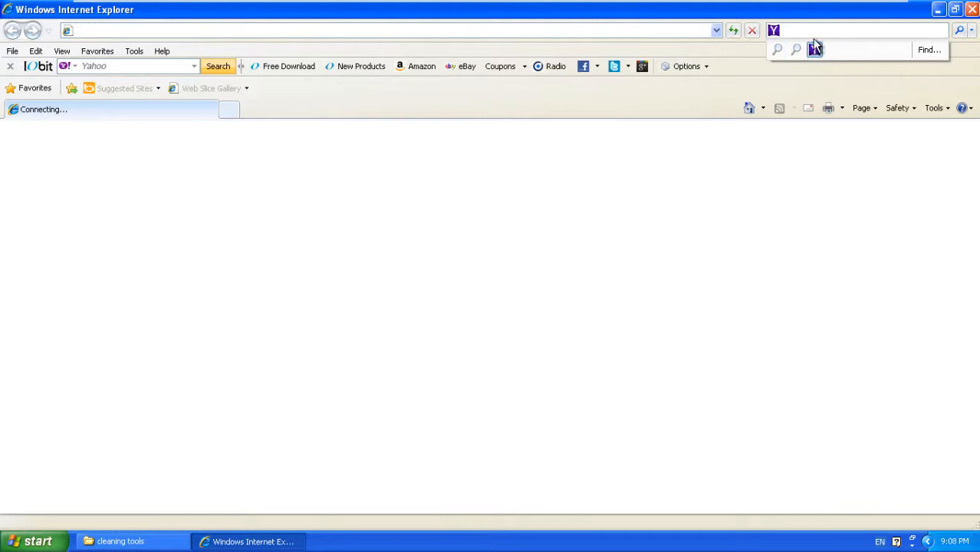
type("bleeping comp")
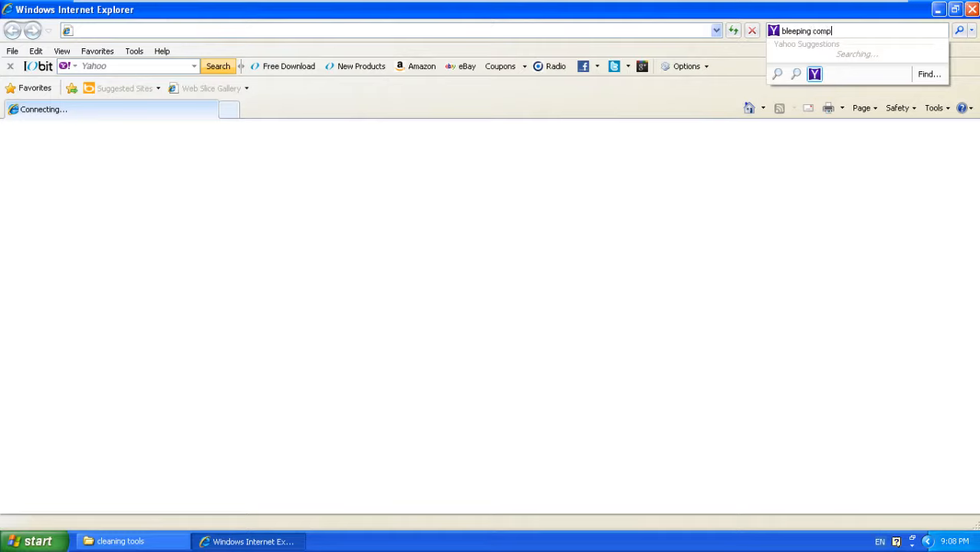
type("uters")
key("Return")
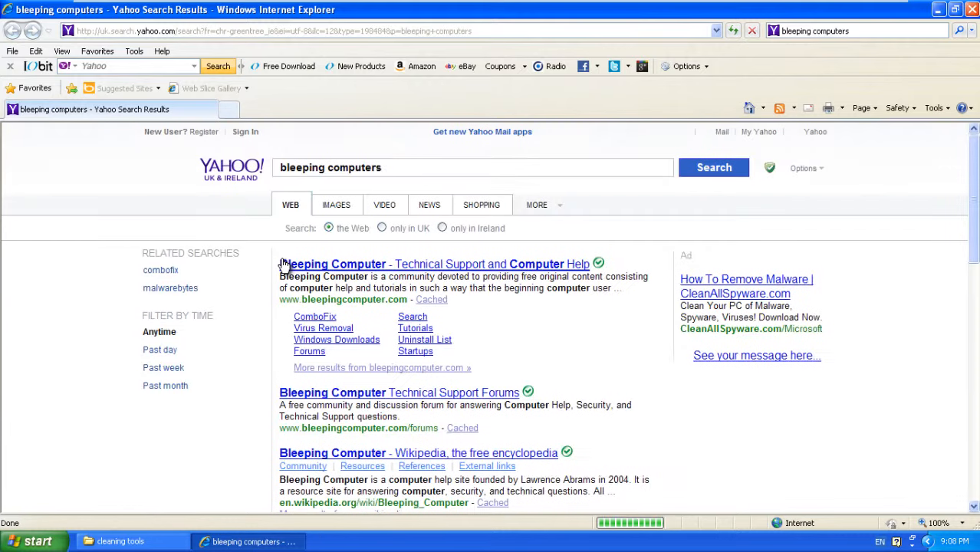
left_click(334, 268)
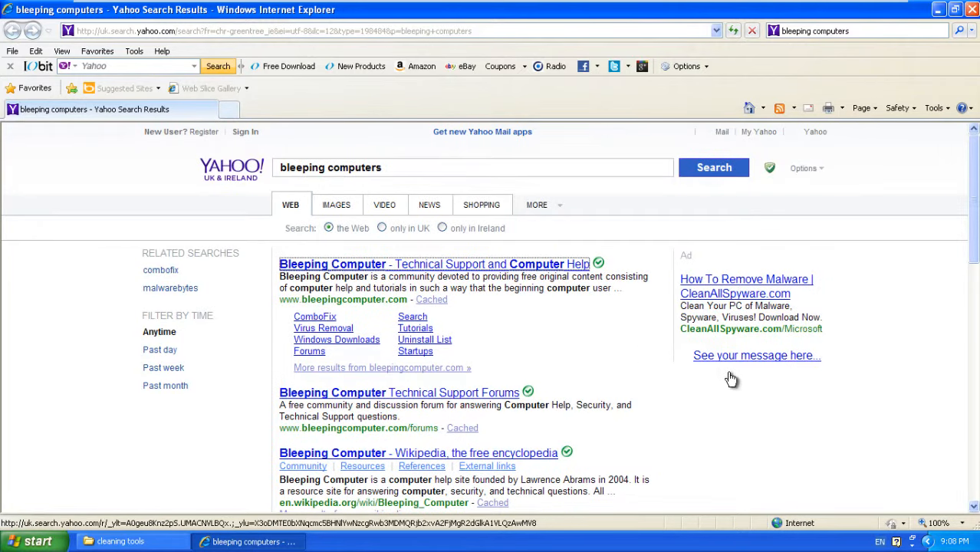
left_click(973, 11)
left_click(973, 10)
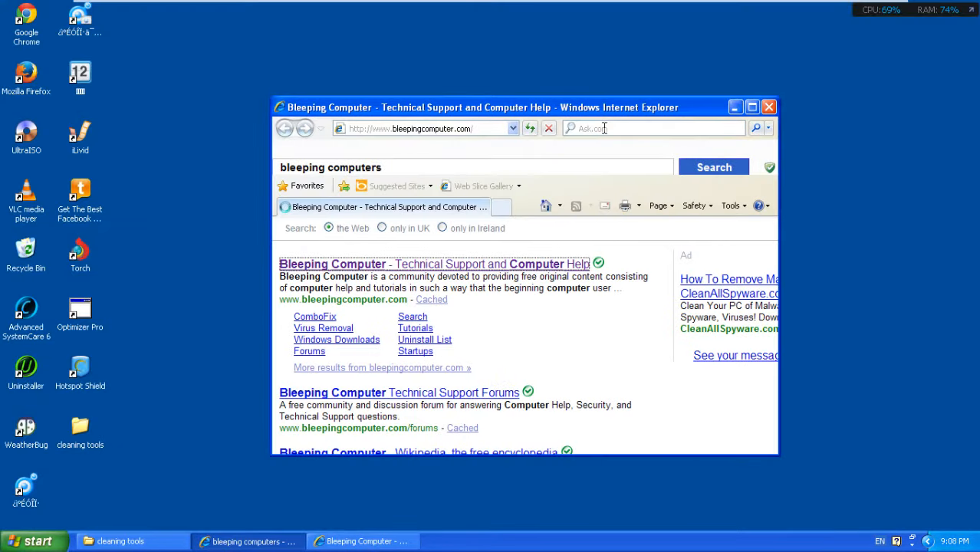
Step: Search Bleeping Computer's downloads for 'adwcleaner' and open the AdwCleaner download page
left_click(753, 108)
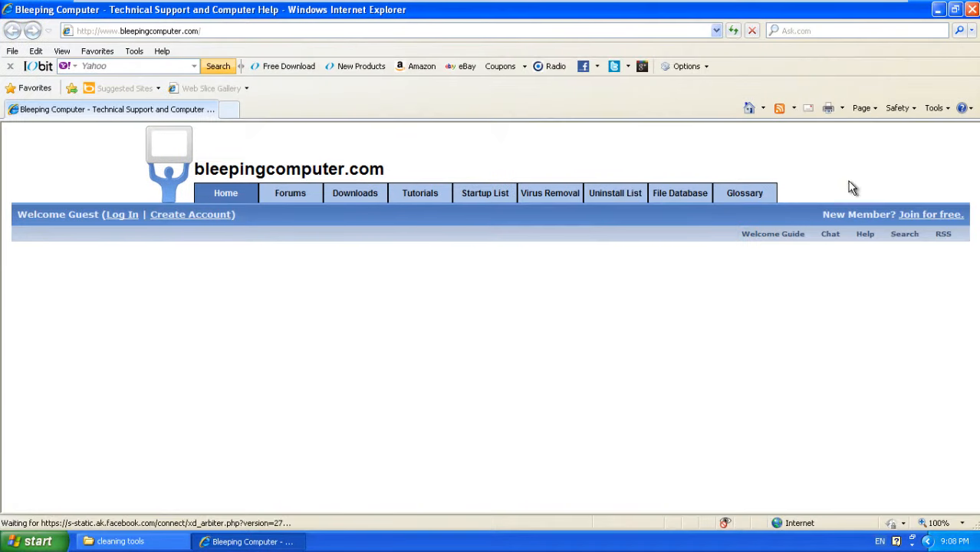
left_click(345, 197)
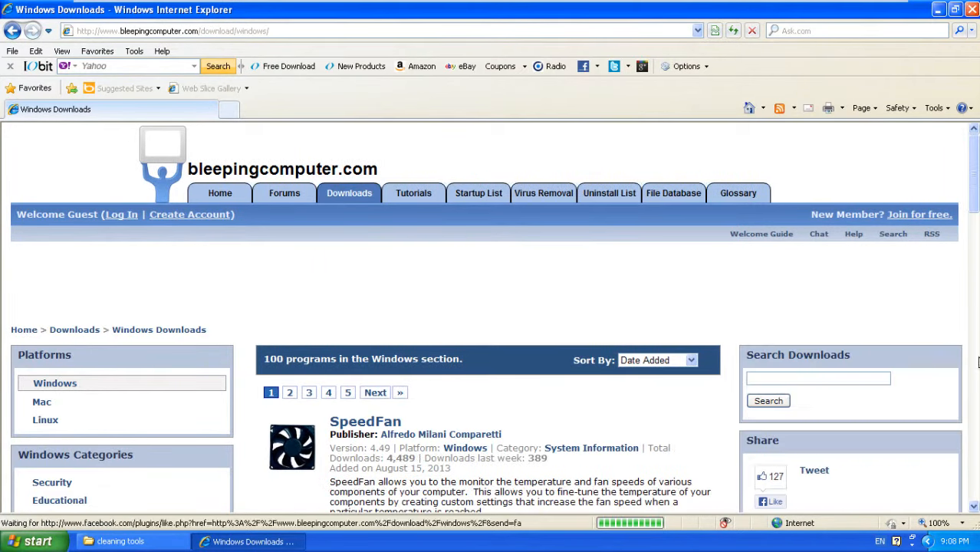
left_click(807, 379)
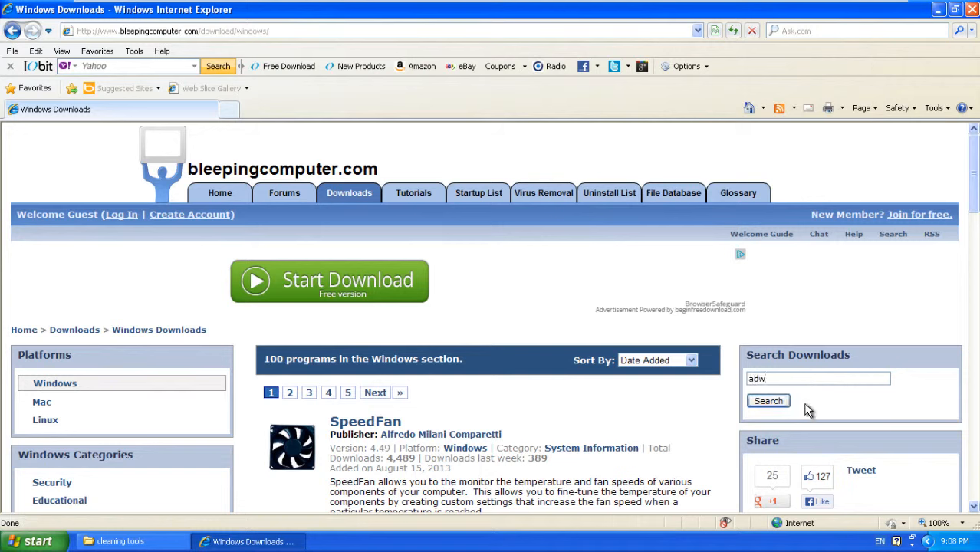
type("adwcleaner")
left_click(775, 405)
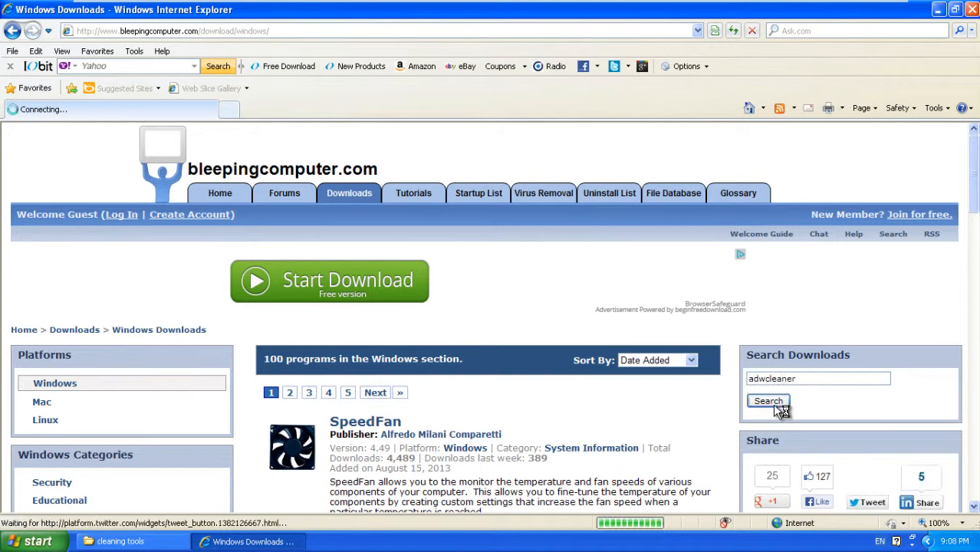
left_click(525, 313)
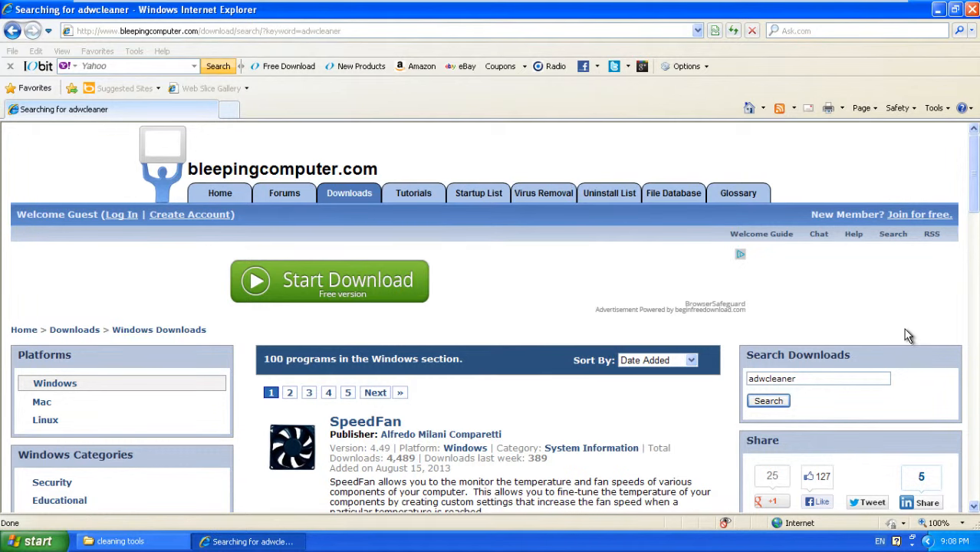
scroll(882, 314, "down", 3)
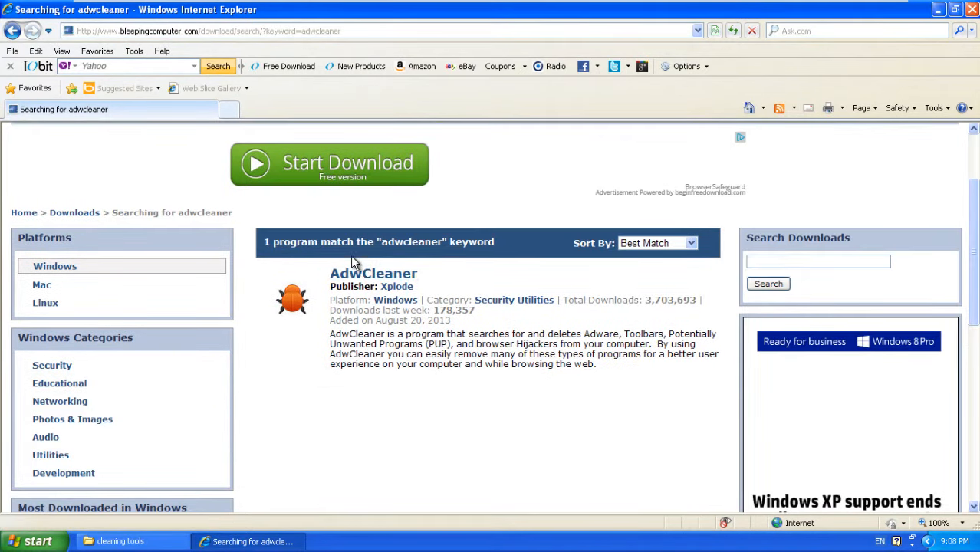
left_click(354, 276)
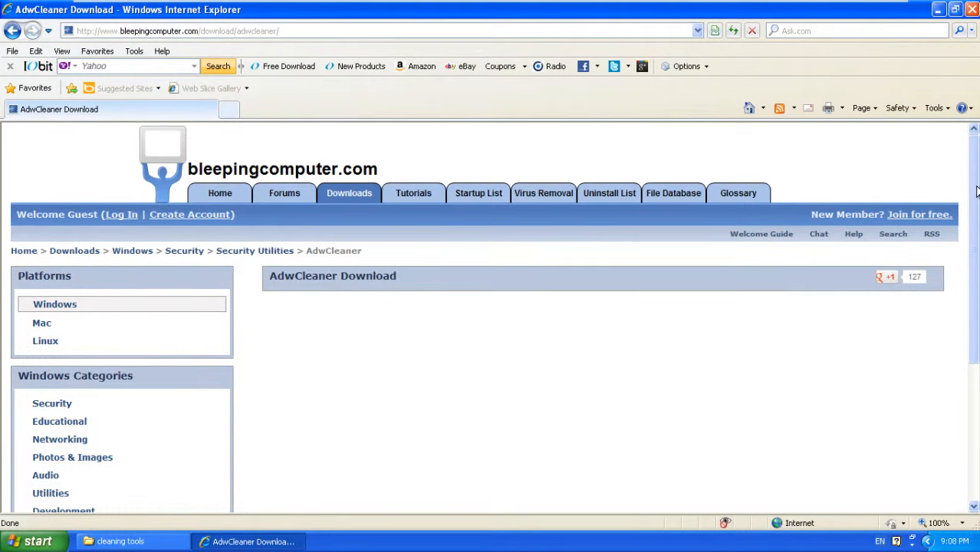
Step: Reload the AdwCleaner download page and check it, though the download section stays blank
scroll(976, 190, "down", 3)
scroll(976, 190, "up", 1)
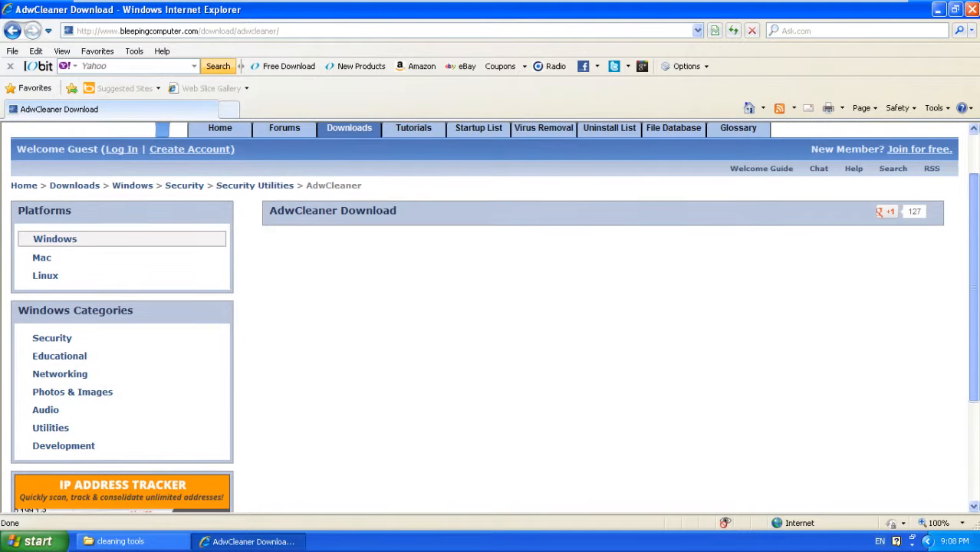
scroll(972, 296, "down", 4)
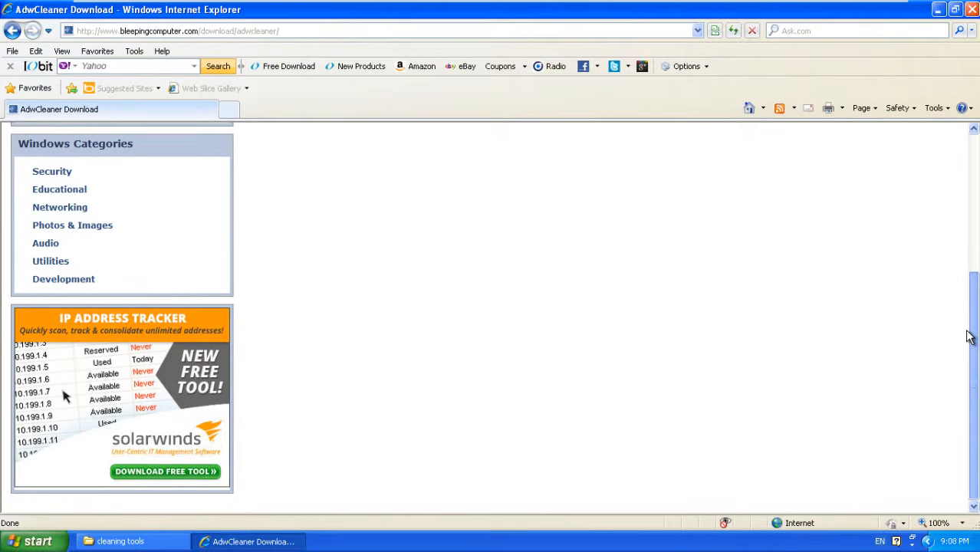
scroll(971, 333, "up", 5)
scroll(361, 210, "down", 1)
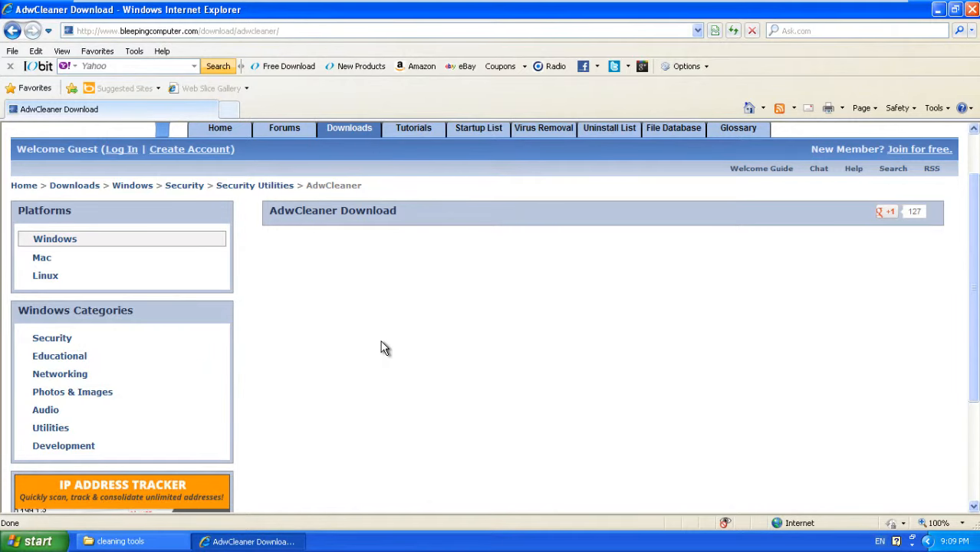
scroll(385, 345, "down", 4)
scroll(385, 347, "up", 4)
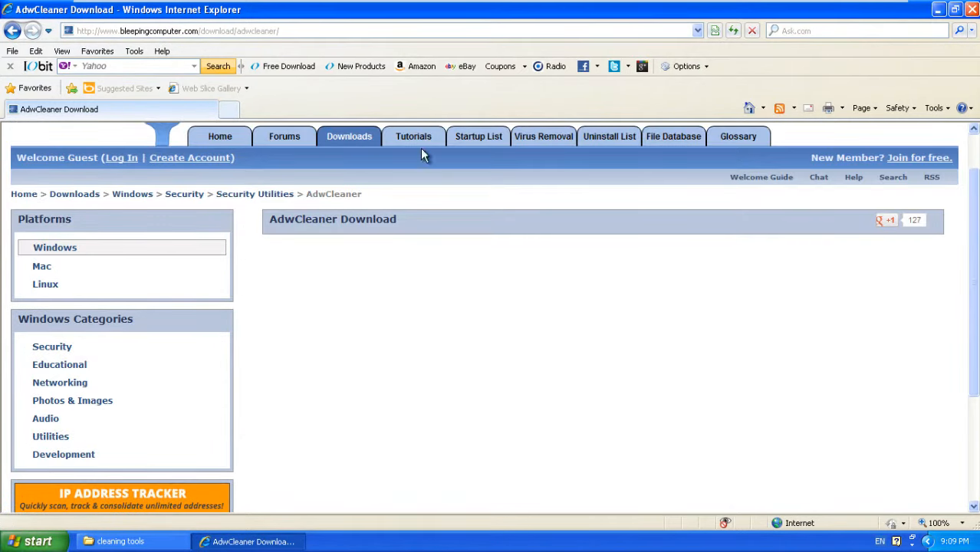
left_click(253, 38)
key("Return")
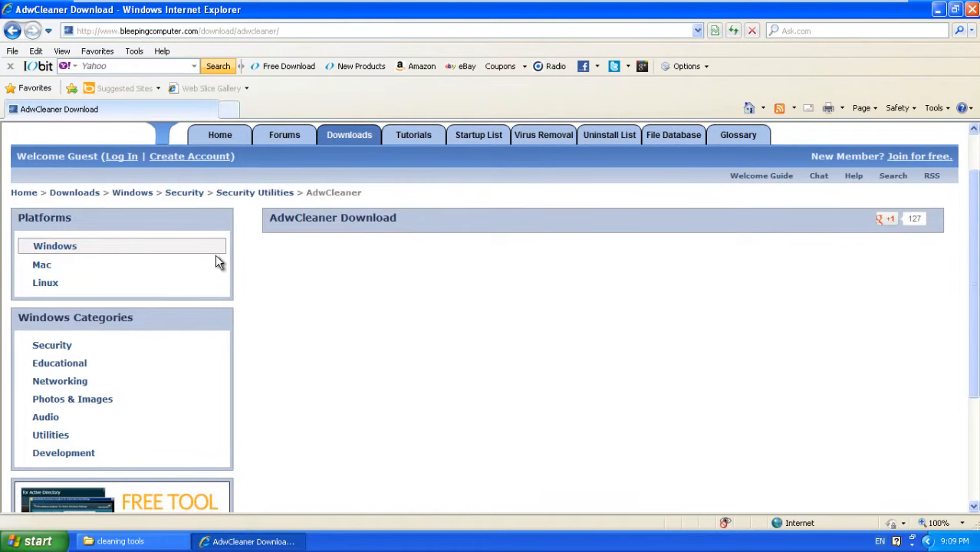
scroll(340, 242, "down", 3)
scroll(342, 233, "up", 3)
scroll(342, 233, "down", 1)
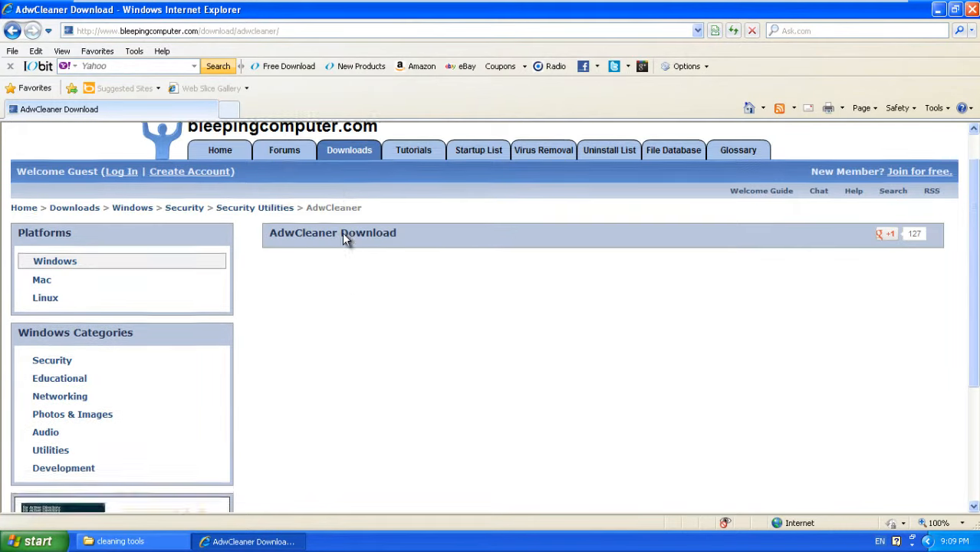
scroll(342, 232, "down", 3)
scroll(342, 232, "up", 4)
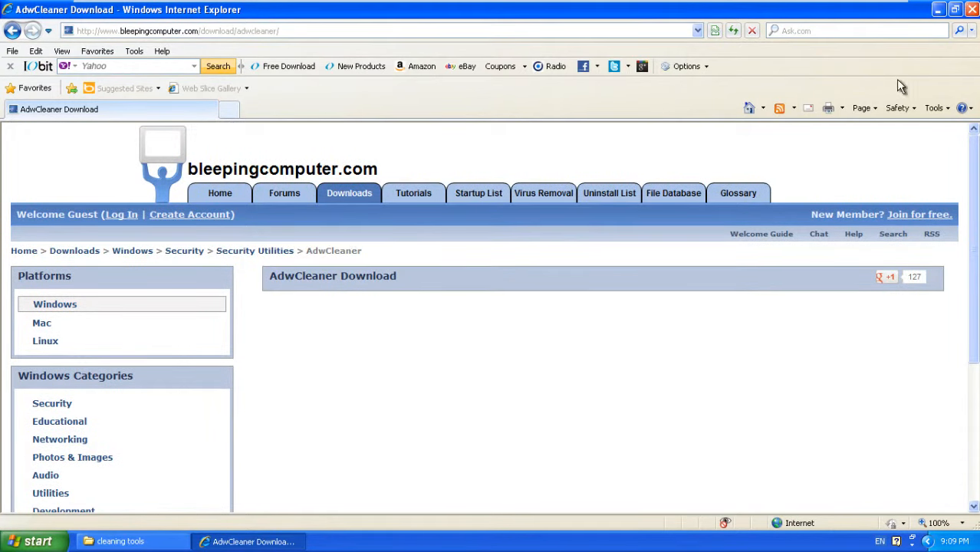
Step: Search Yahoo for 'adw cleaner', try the Bleeping Computer result, then close its empty window
left_click(852, 29)
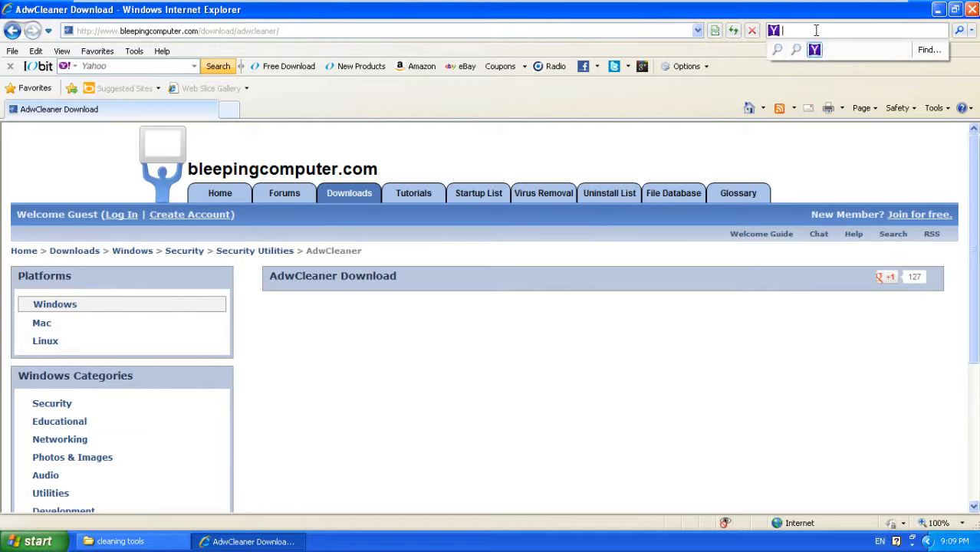
type("adw co")
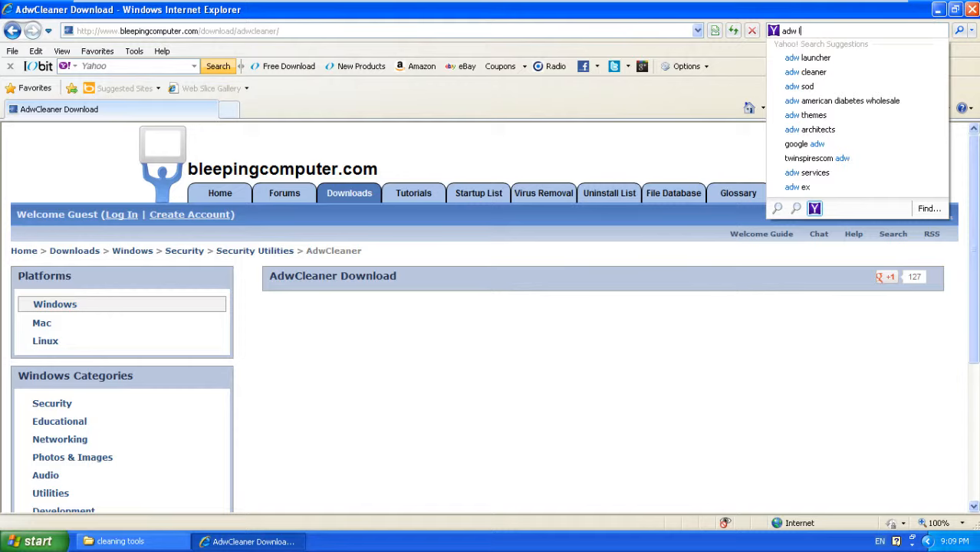
key("Return")
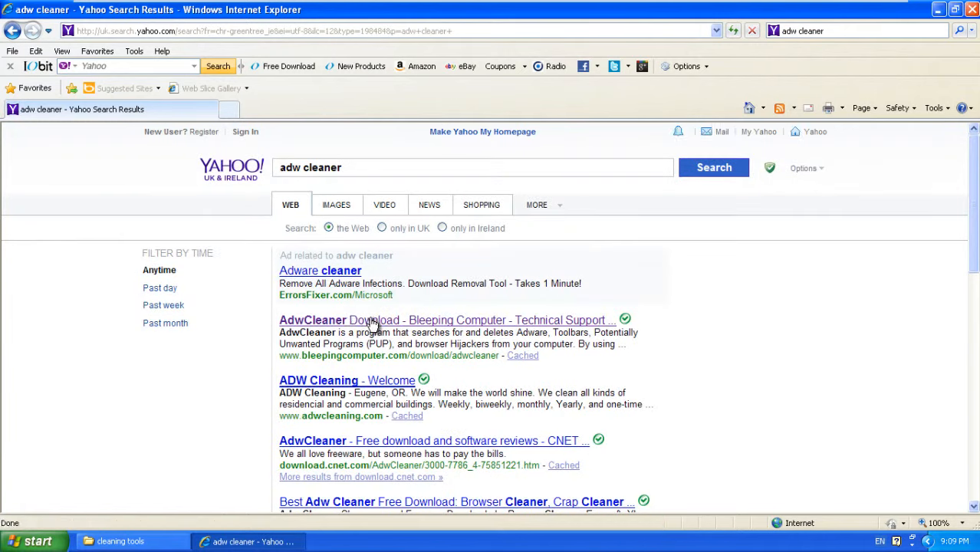
left_click(374, 322)
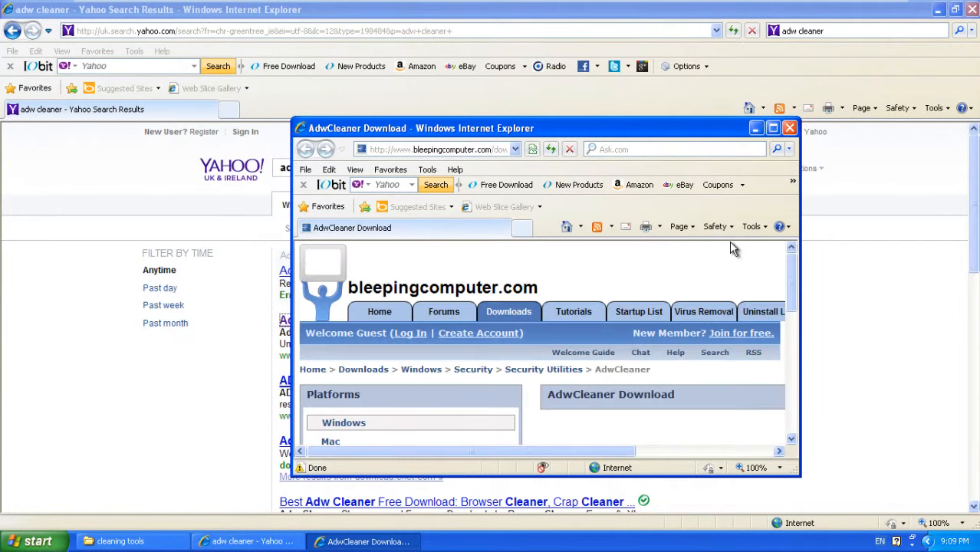
scroll(629, 292, "down", 3)
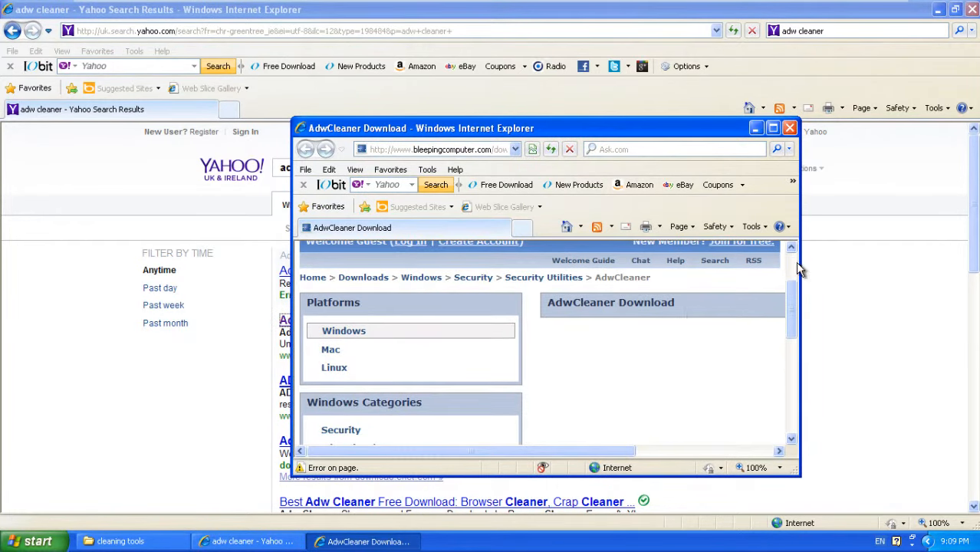
scroll(702, 322, "down", 8)
scroll(705, 322, "down", 2)
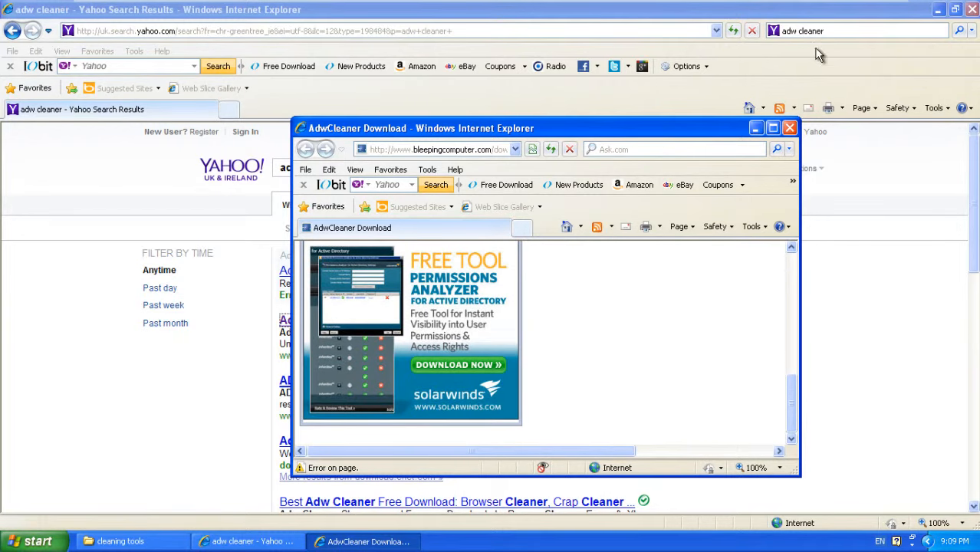
left_click(789, 128)
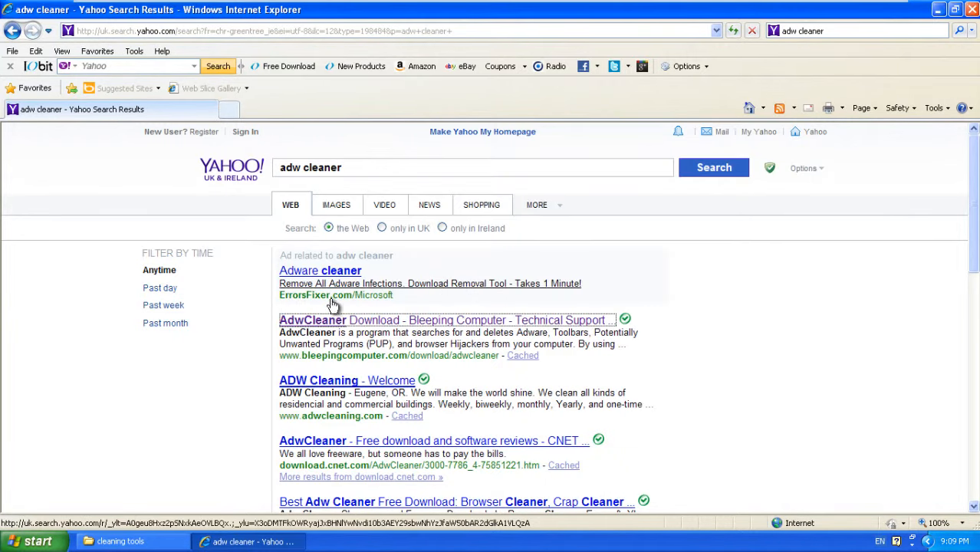
scroll(331, 305, "down", 1)
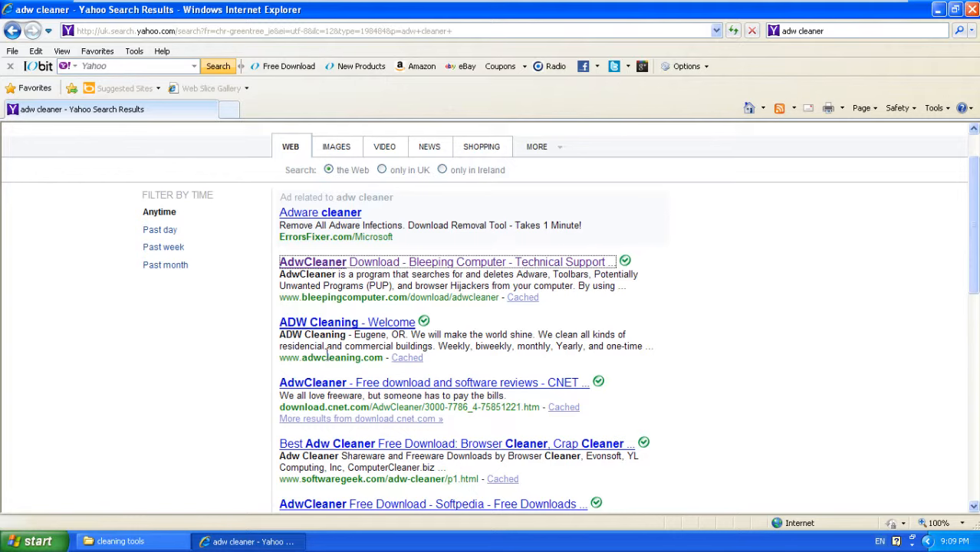
scroll(335, 354, "down", 1)
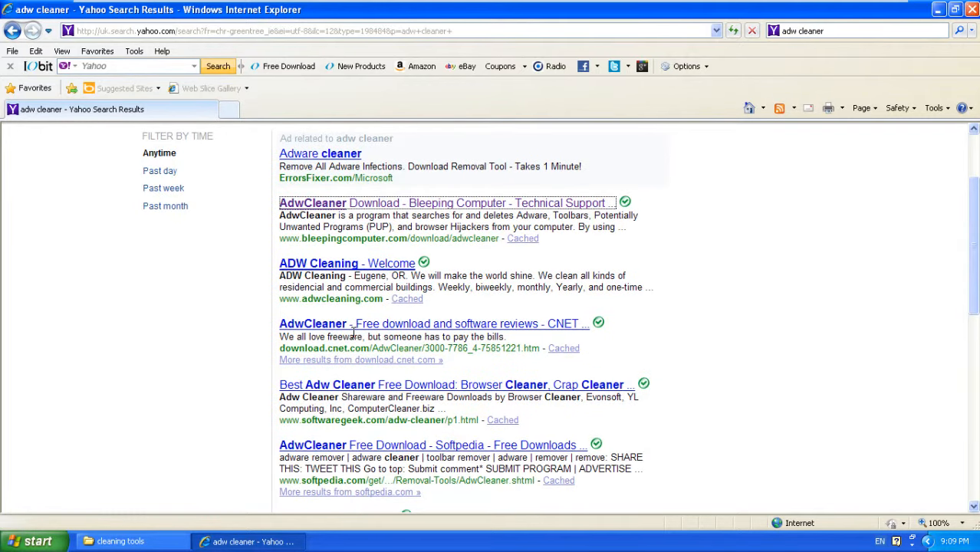
scroll(433, 384, "down", 2)
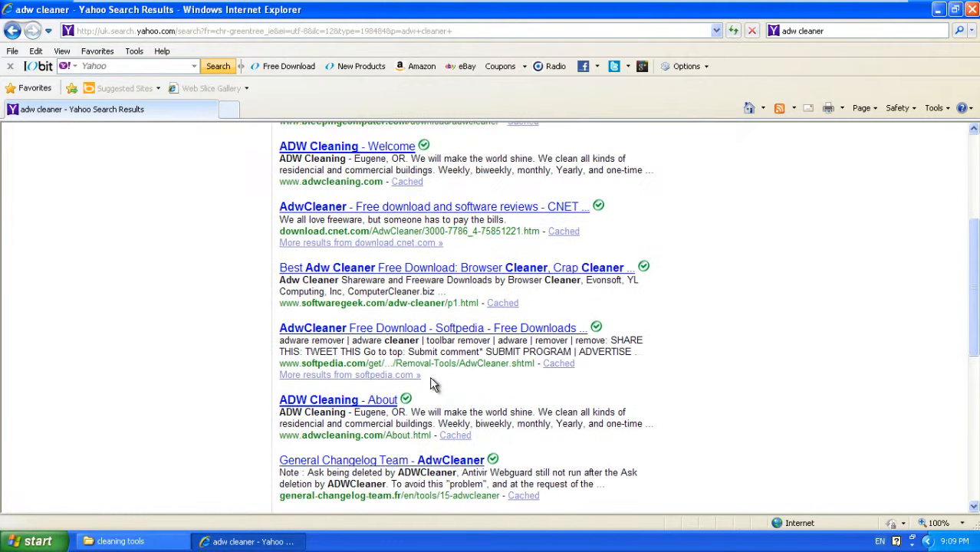
scroll(429, 383, "up", 1)
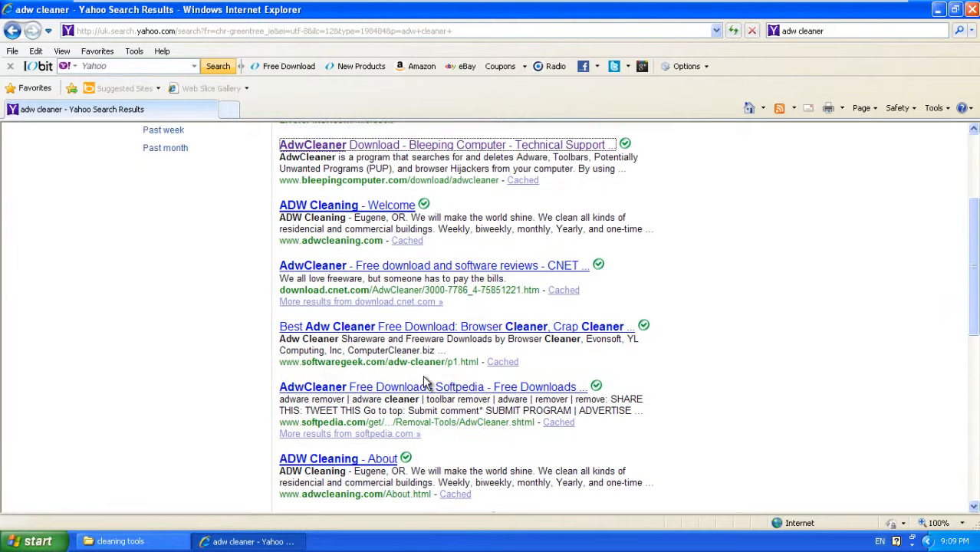
Step: Open CNET's AdwCleaner page full-screen and show the About CNET Installer note beside Download Now
left_click(328, 268)
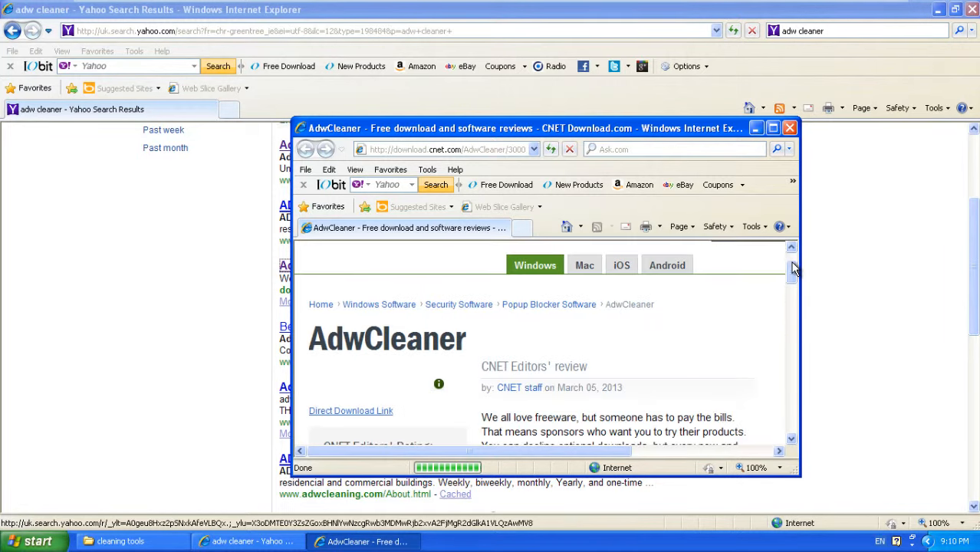
scroll(794, 281, "down", 10)
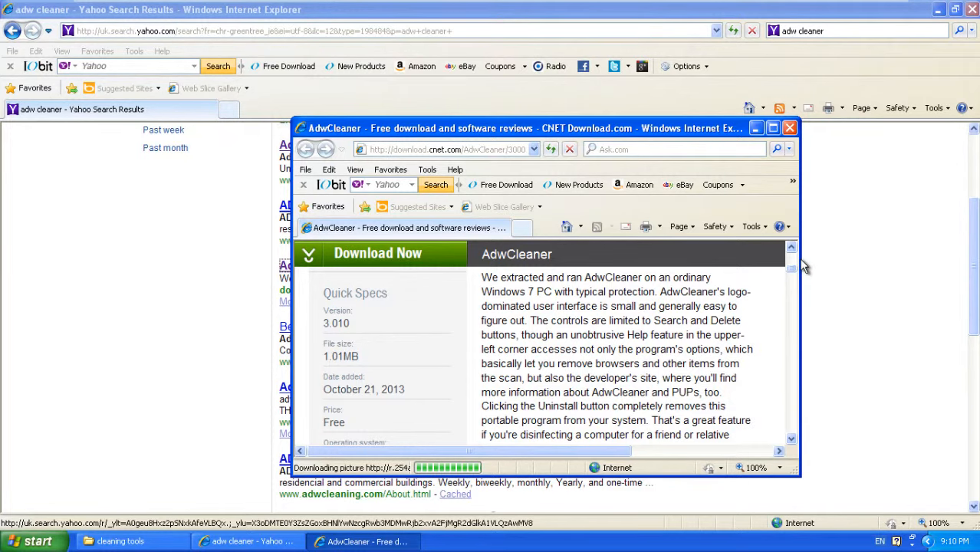
left_click(971, 11)
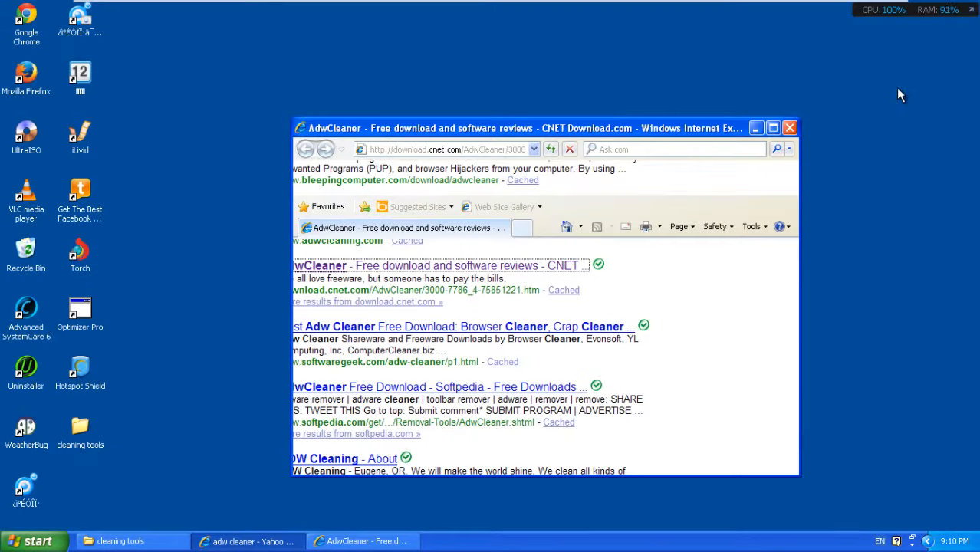
left_click(774, 128)
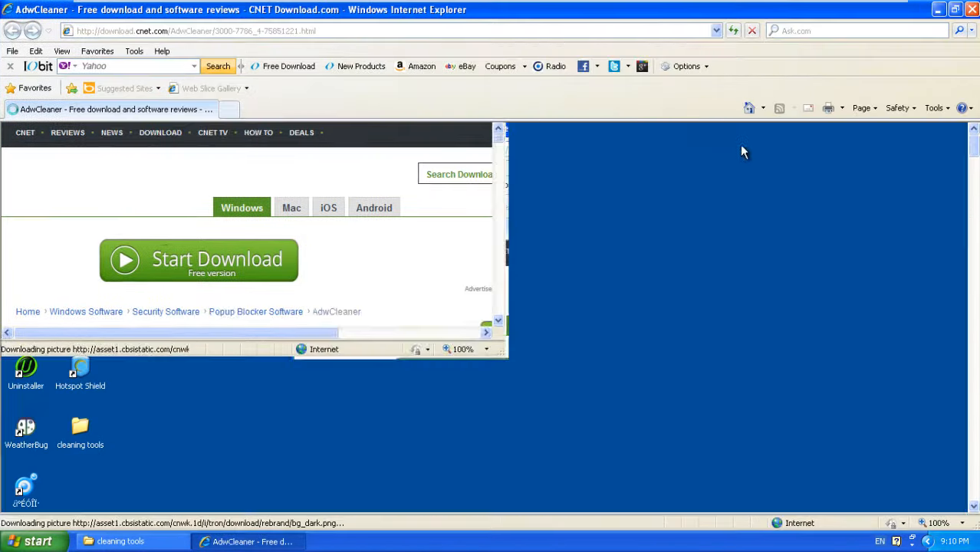
scroll(466, 263, "down", 1)
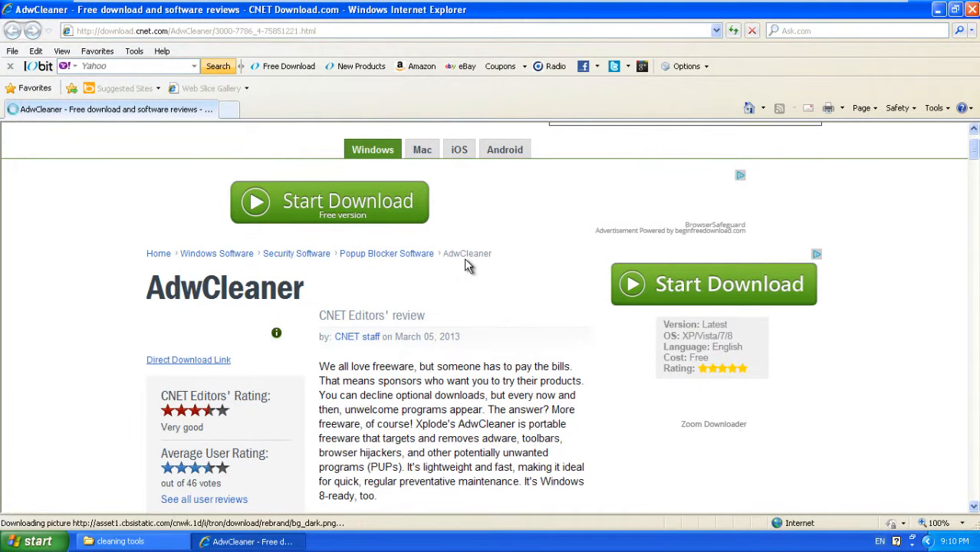
scroll(469, 262, "down", 7)
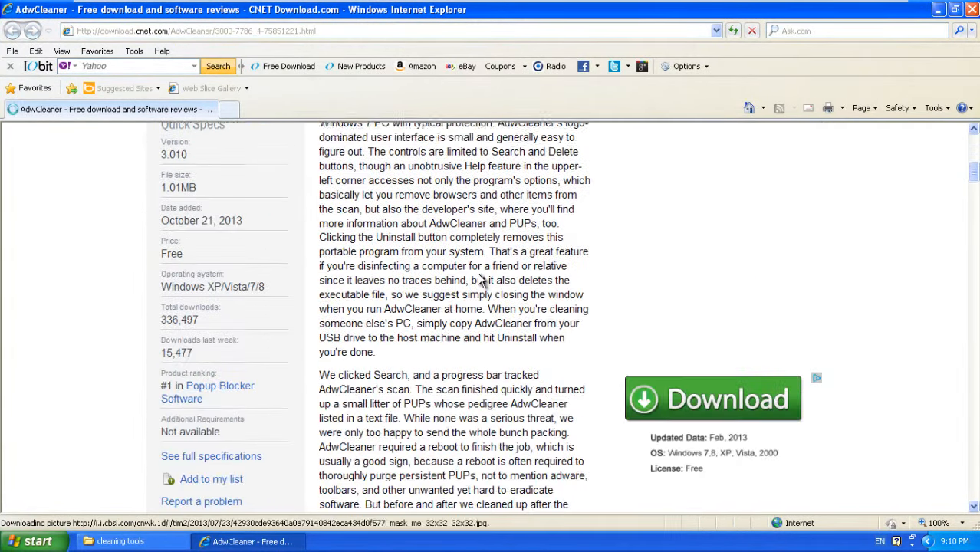
scroll(480, 280, "down", 4)
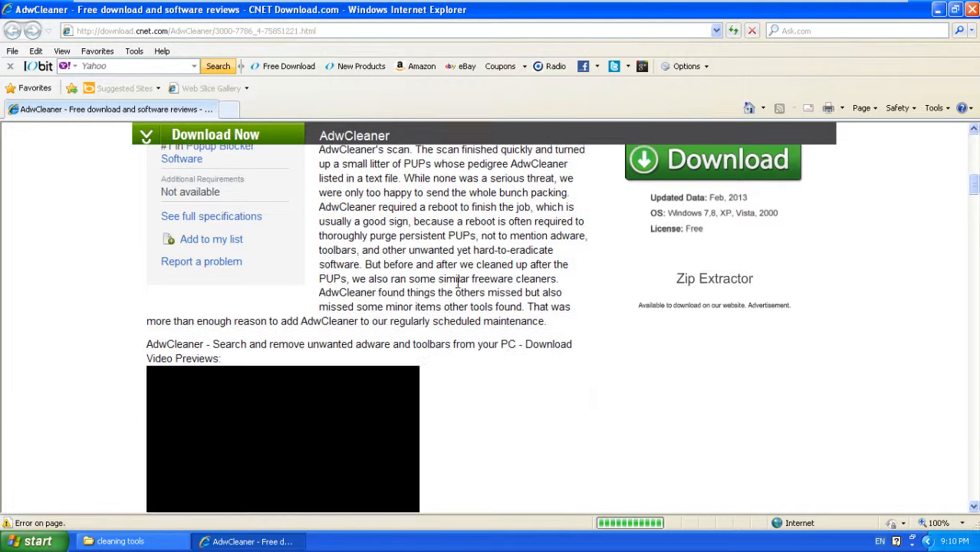
scroll(890, 372, "down", 4)
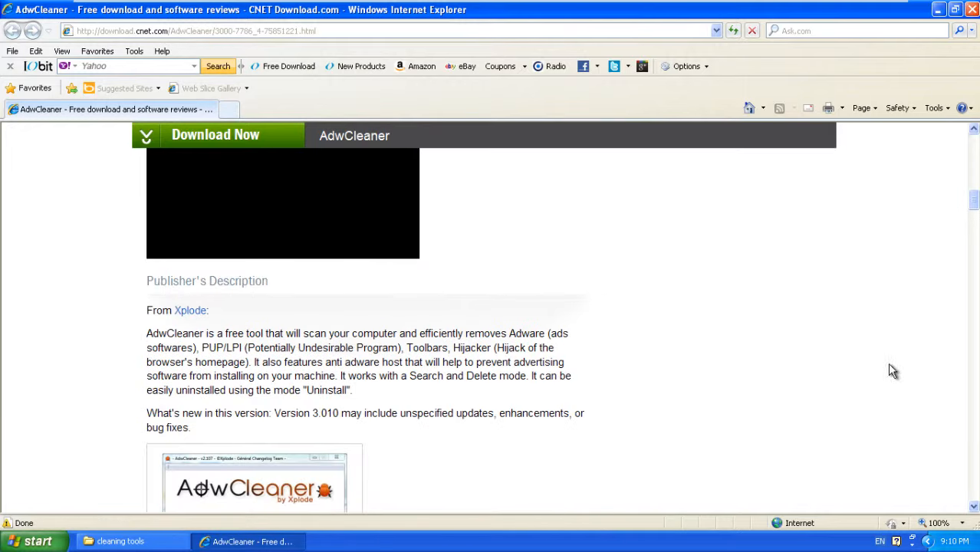
left_click(974, 236)
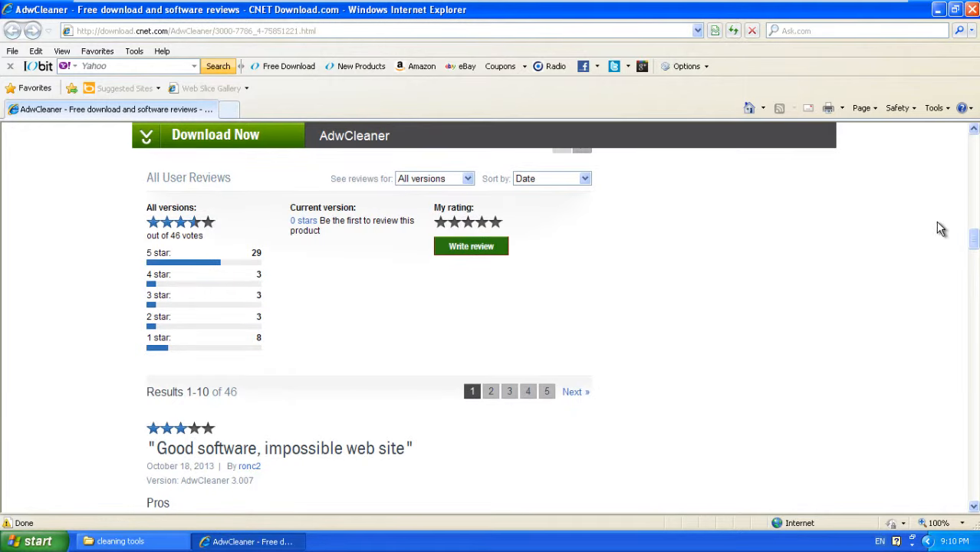
left_click_drag(974, 258, 976, 150)
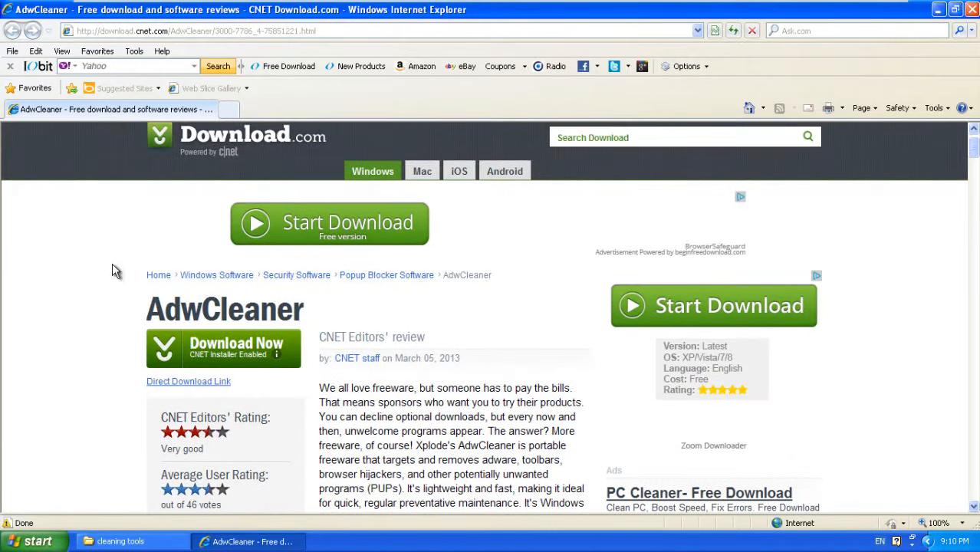
mouse_move(253, 357)
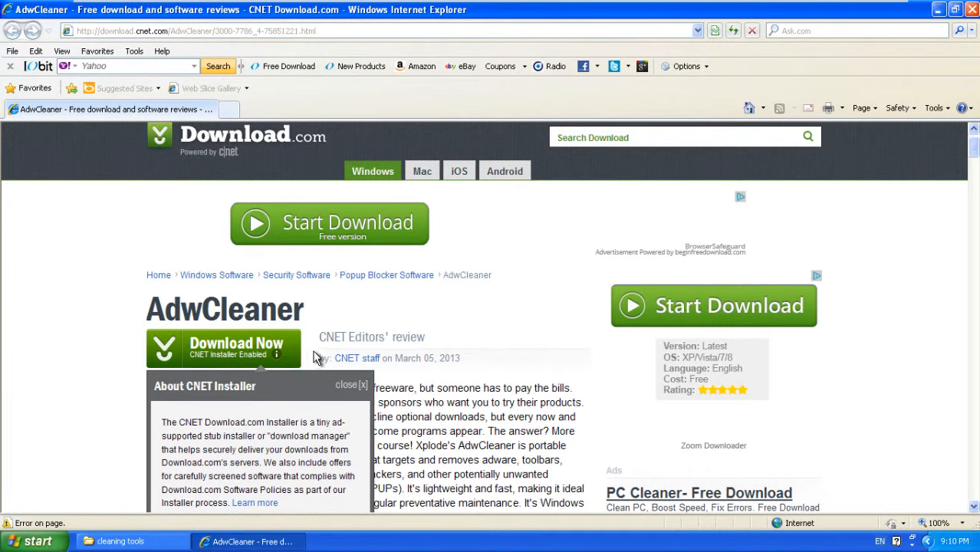
Step: Switch the search provider to Yahoo and search for 'xplode'
left_click(805, 31)
left_click(814, 49)
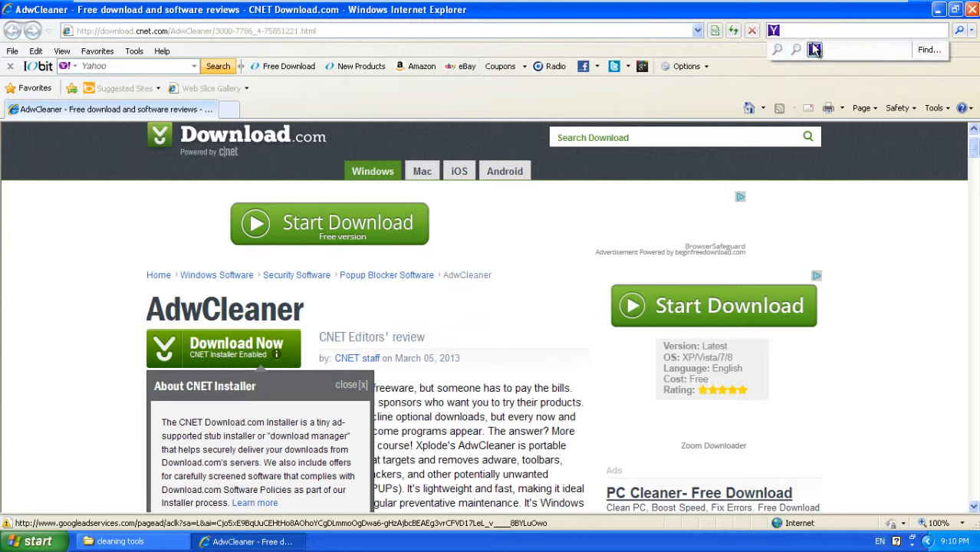
type("x")
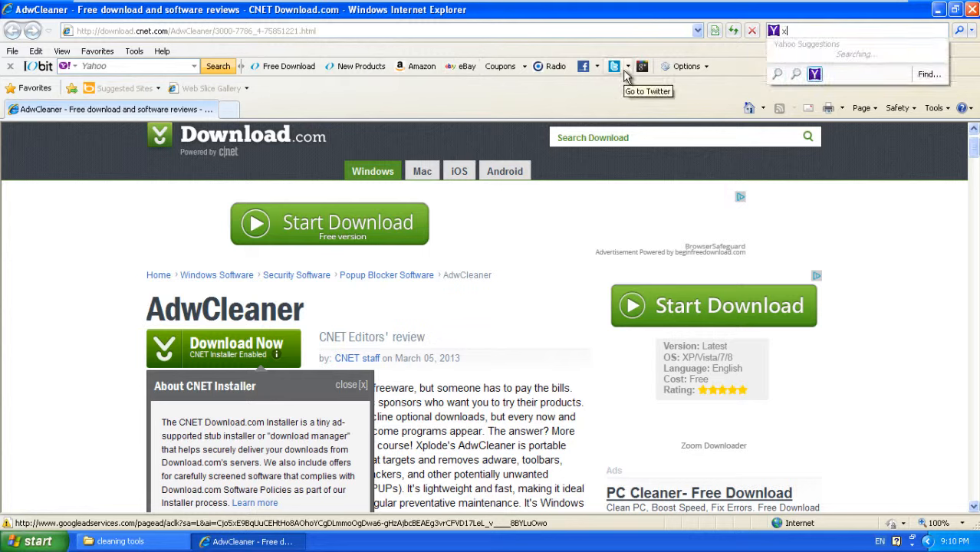
type("plode")
key("Return")
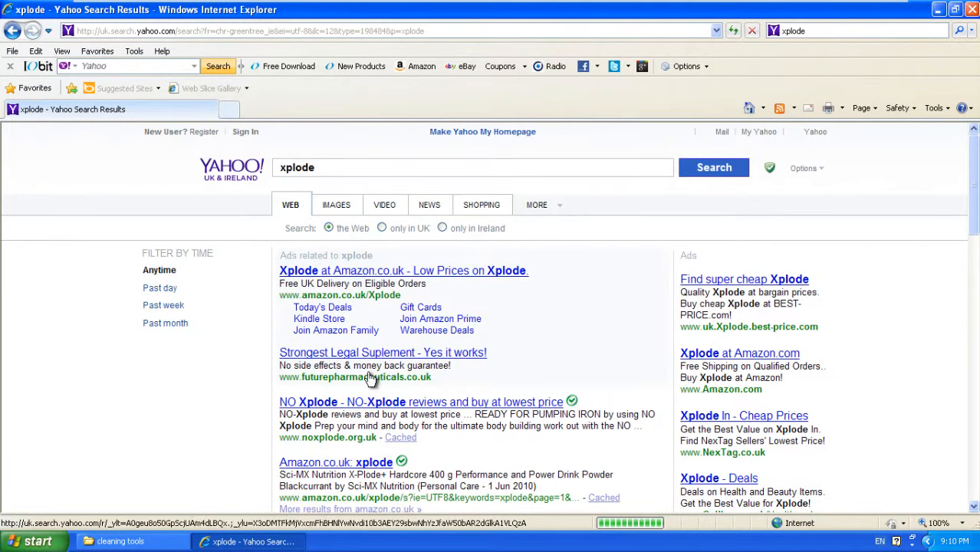
Step: Extend the query to 'xplode adw cleaner', search again and scroll through the results
left_click(831, 31)
left_click(849, 31)
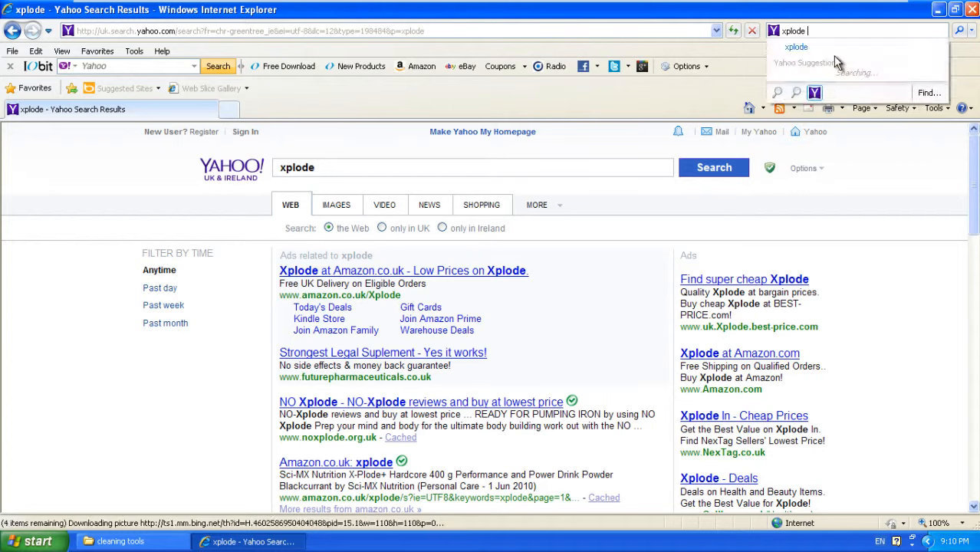
type("adw c")
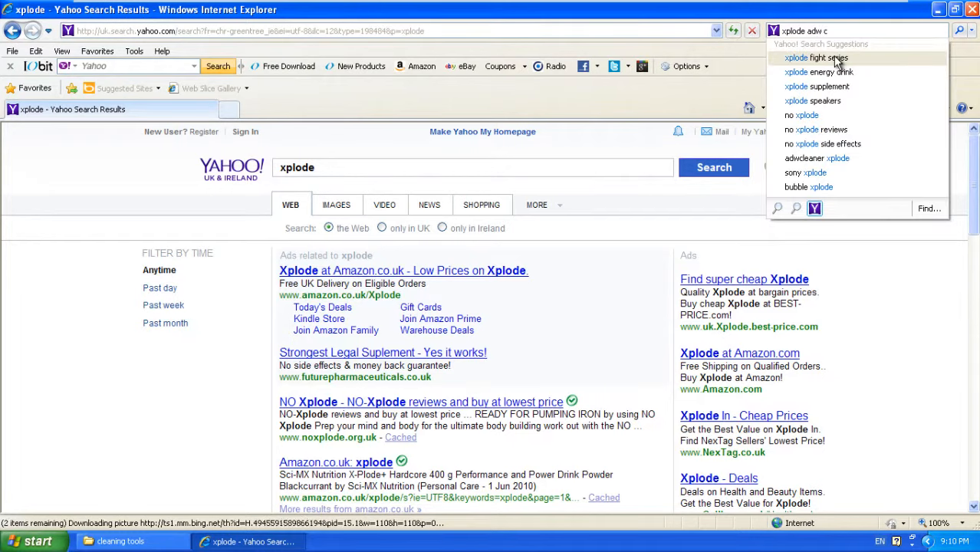
type("leaner")
key("Return")
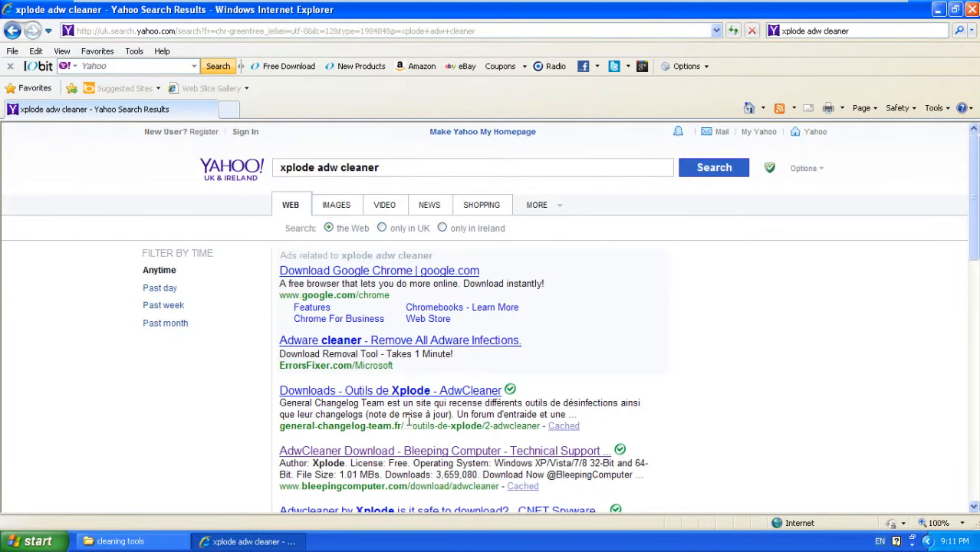
scroll(406, 413, "down", 1)
scroll(404, 412, "down", 1)
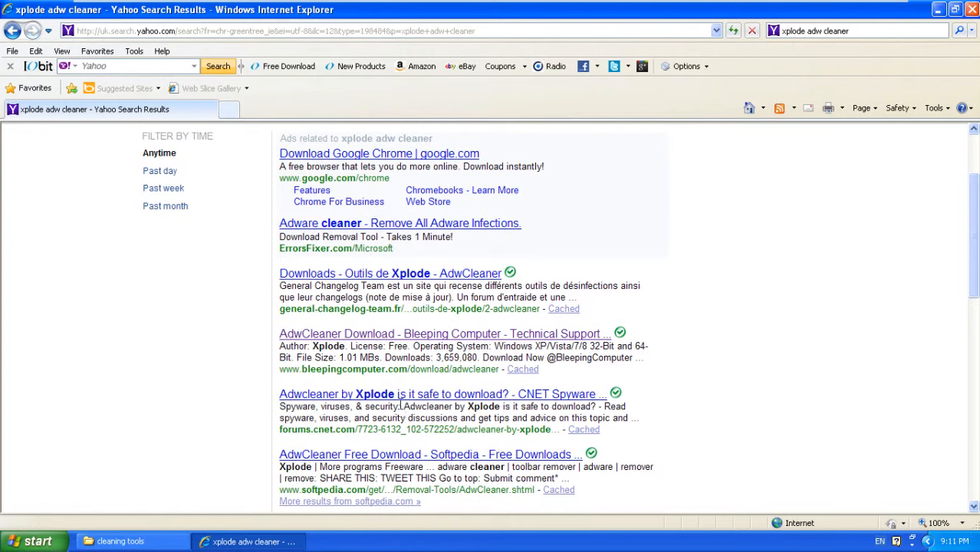
Step: Open the BleepingComputer AdwCleaner result and copy its page address
left_click(447, 338)
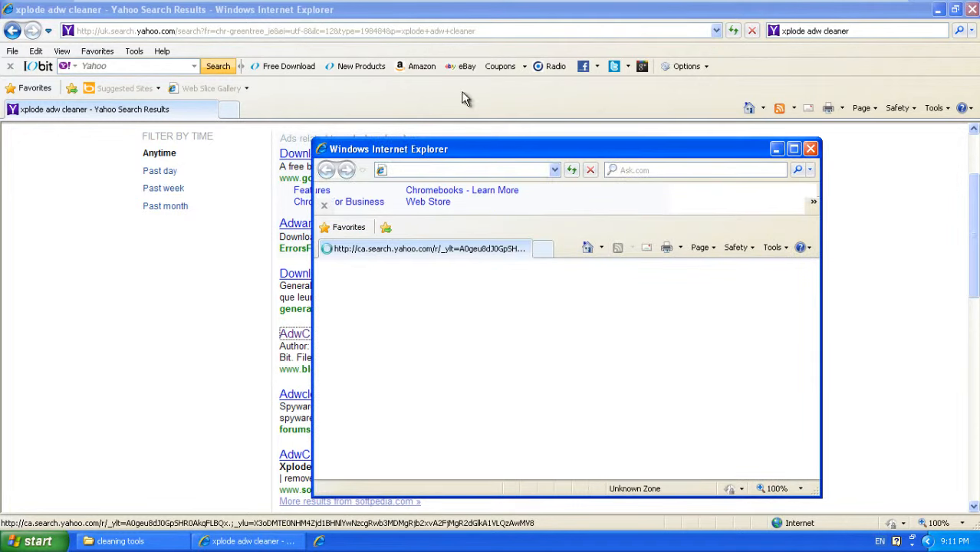
right_click(484, 175)
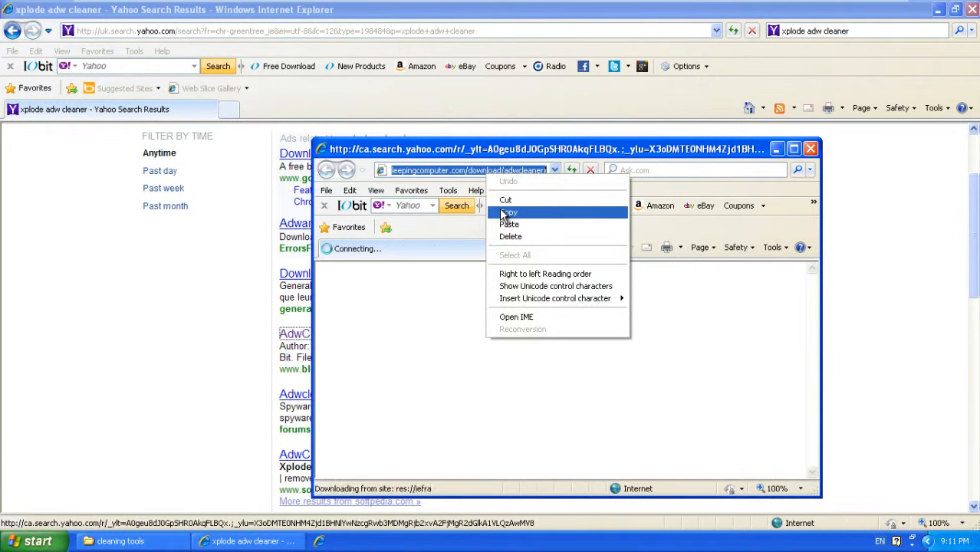
left_click(512, 211)
Step: Close the Yahoo results window and retry loading the bleepingcomputer download address
left_click(812, 148)
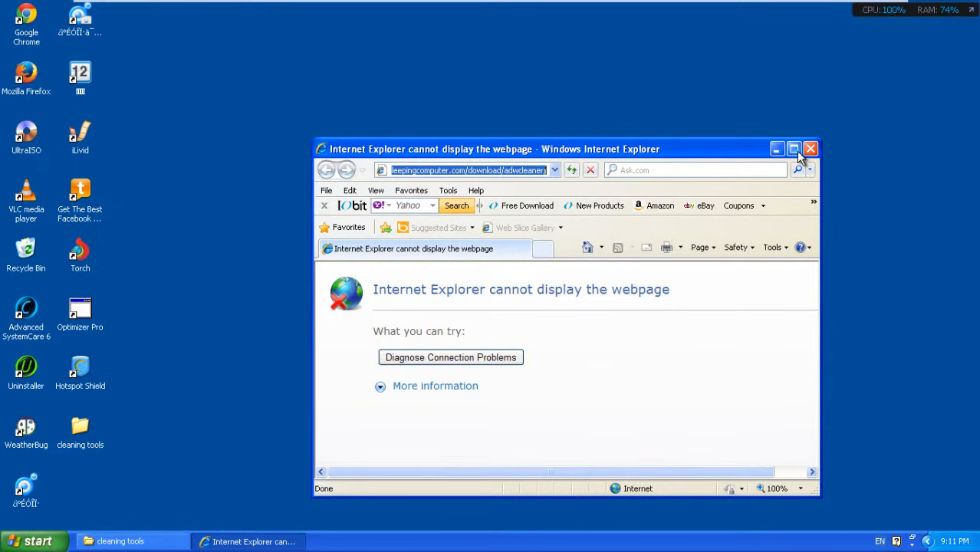
triple_click(521, 166)
key("Return")
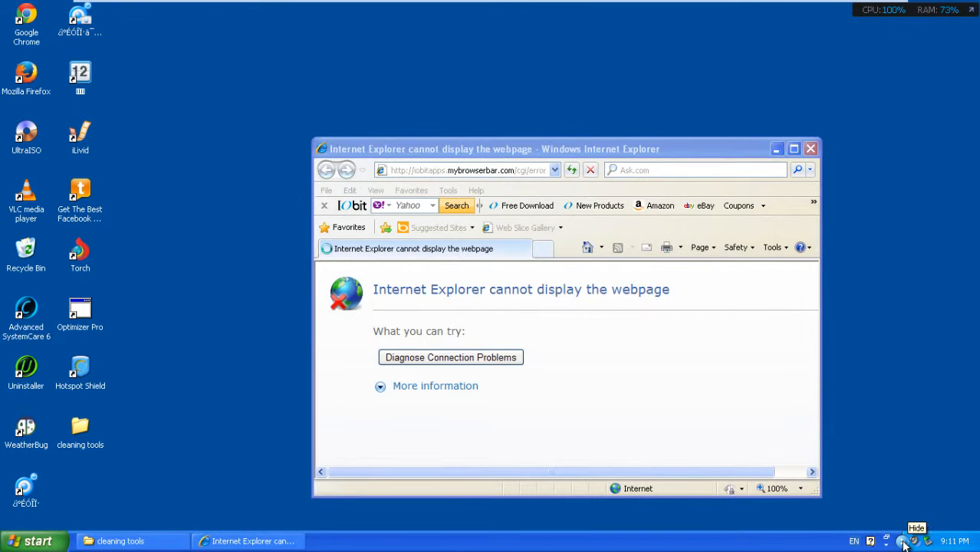
left_click(810, 148)
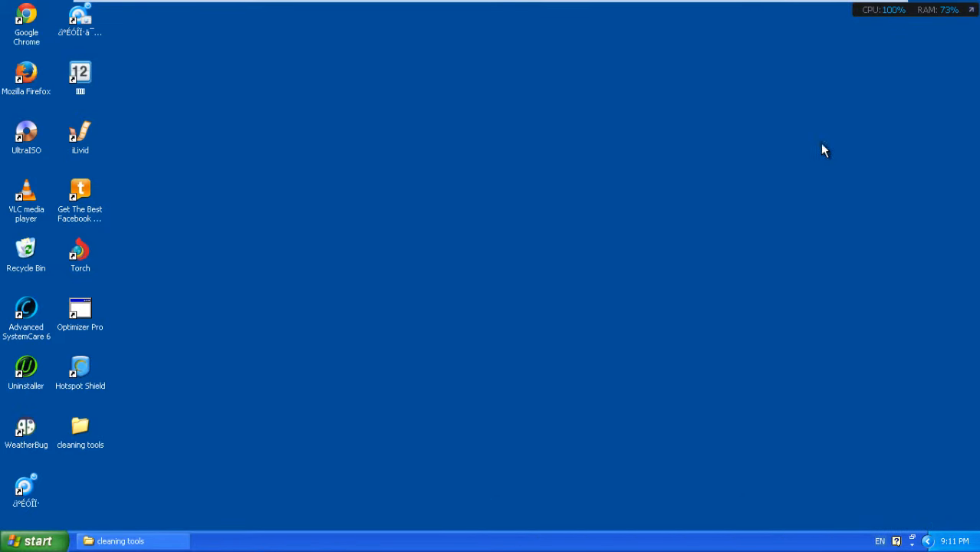
mouse_move(728, 6)
left_click(881, 14)
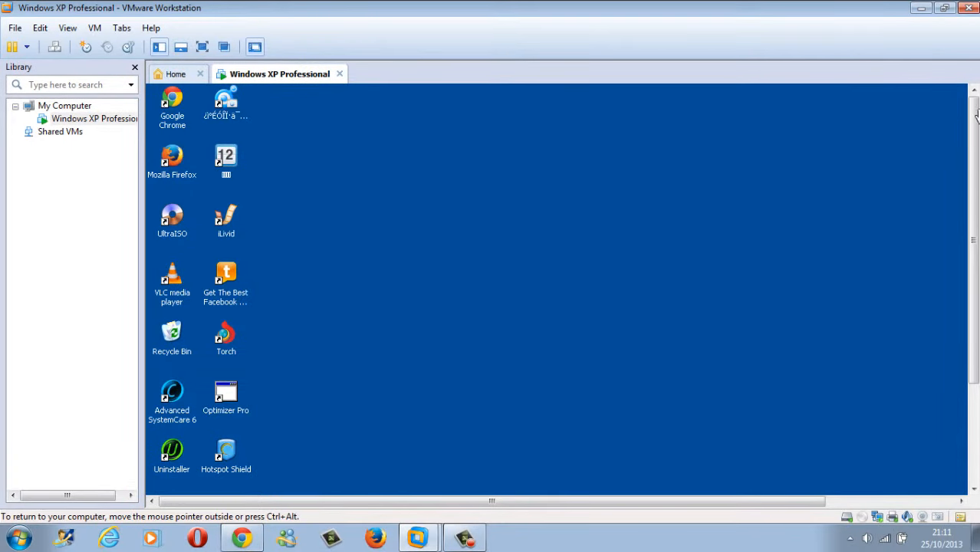
left_click(203, 47)
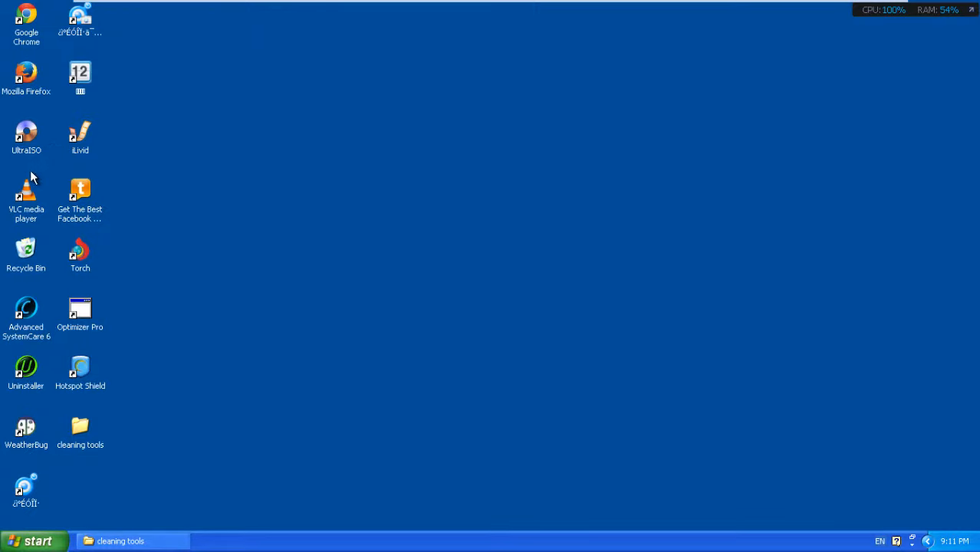
left_click(23, 77)
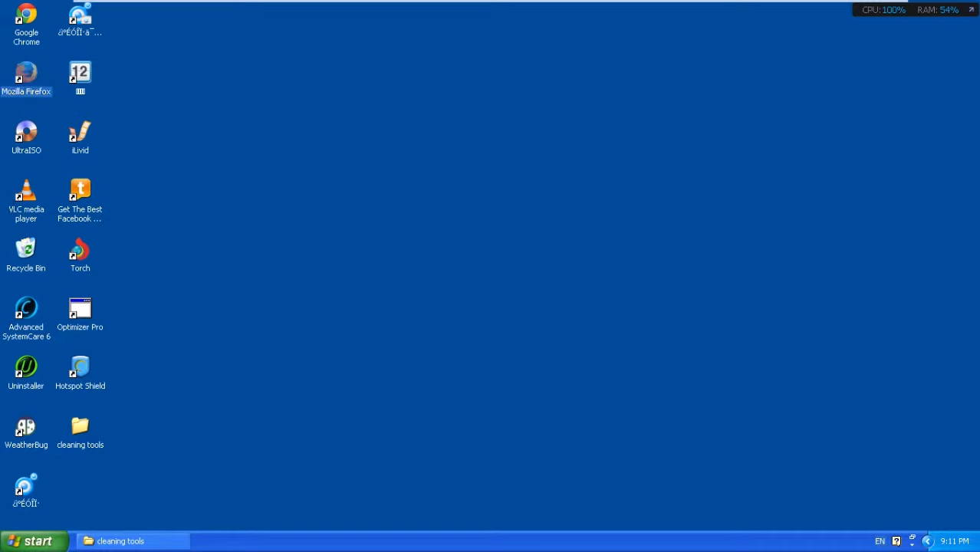
left_click(927, 541)
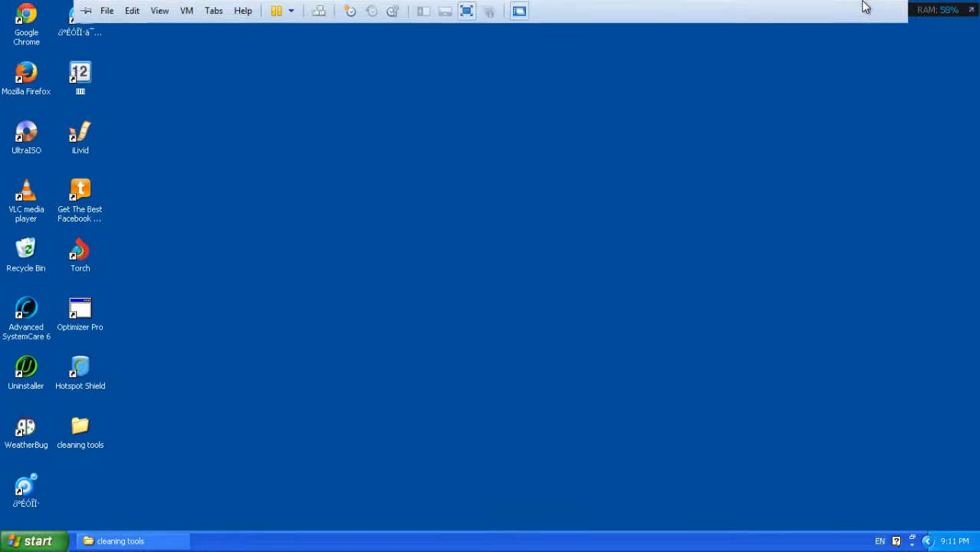
left_click(873, 10)
left_click(242, 539)
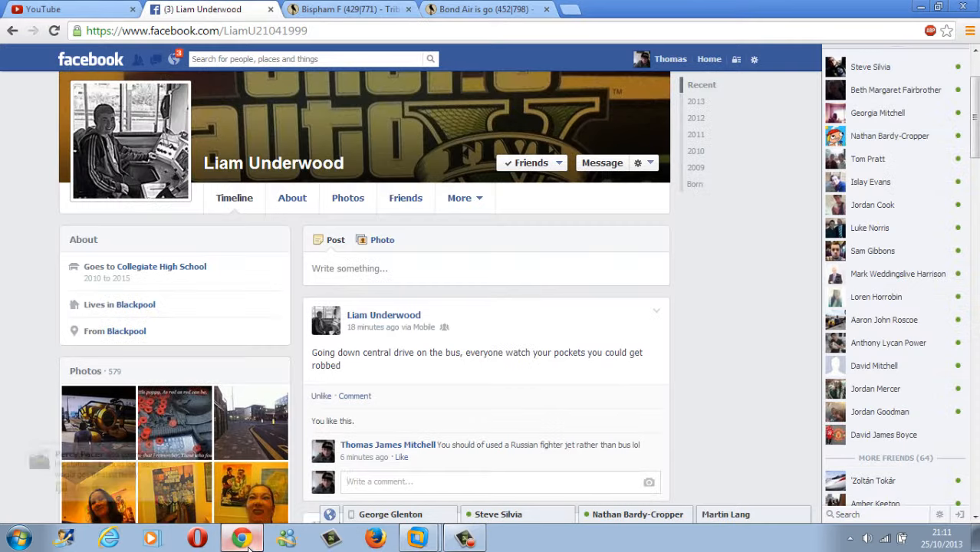
left_click(242, 539)
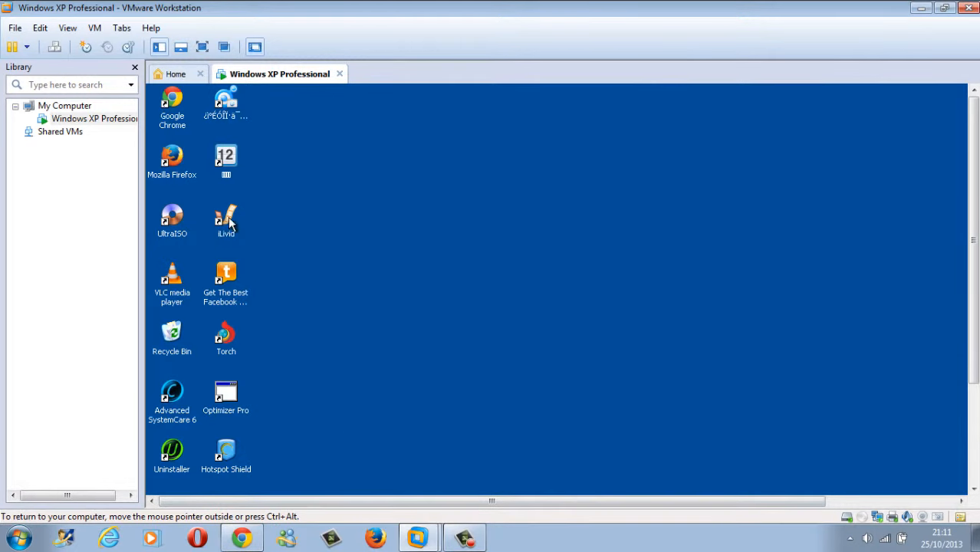
mouse_move(417, 538)
left_click(472, 500)
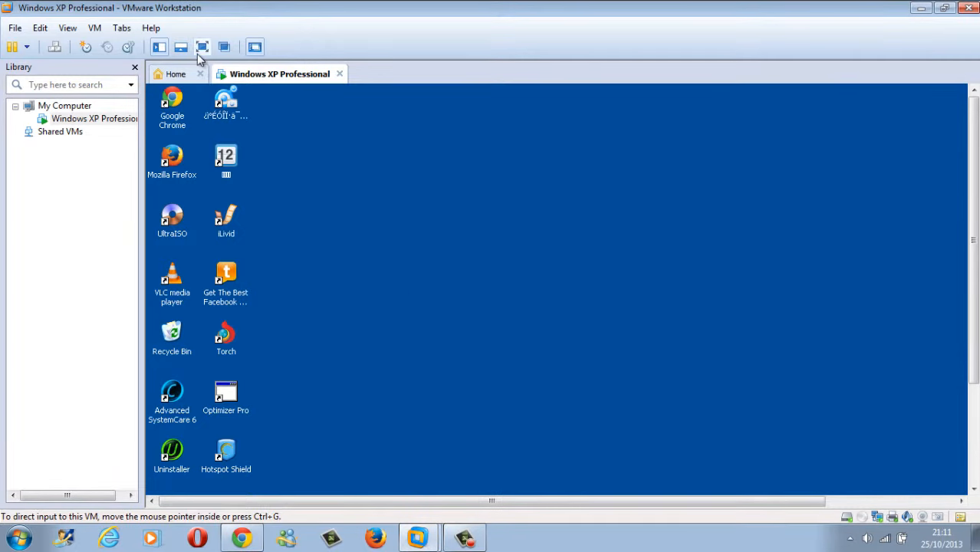
left_click(202, 47)
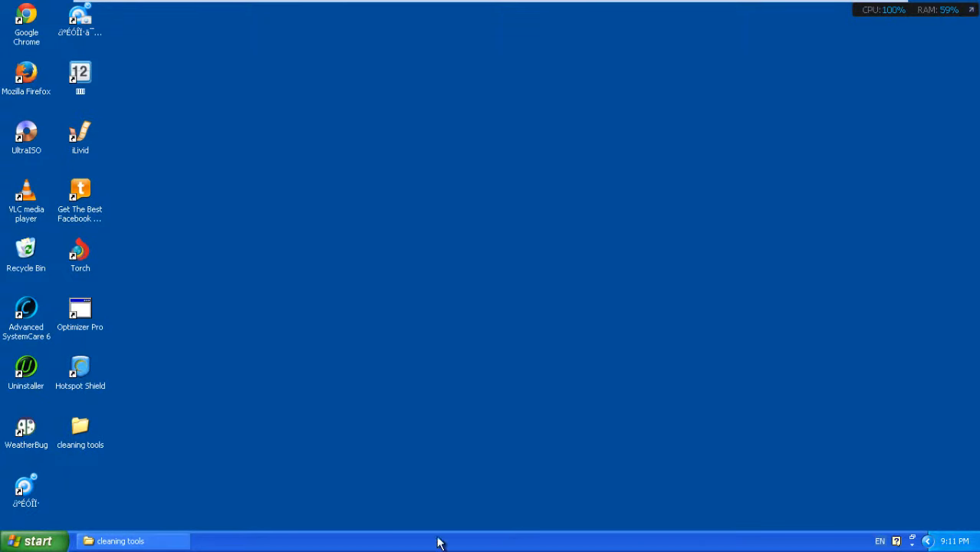
left_click(928, 540)
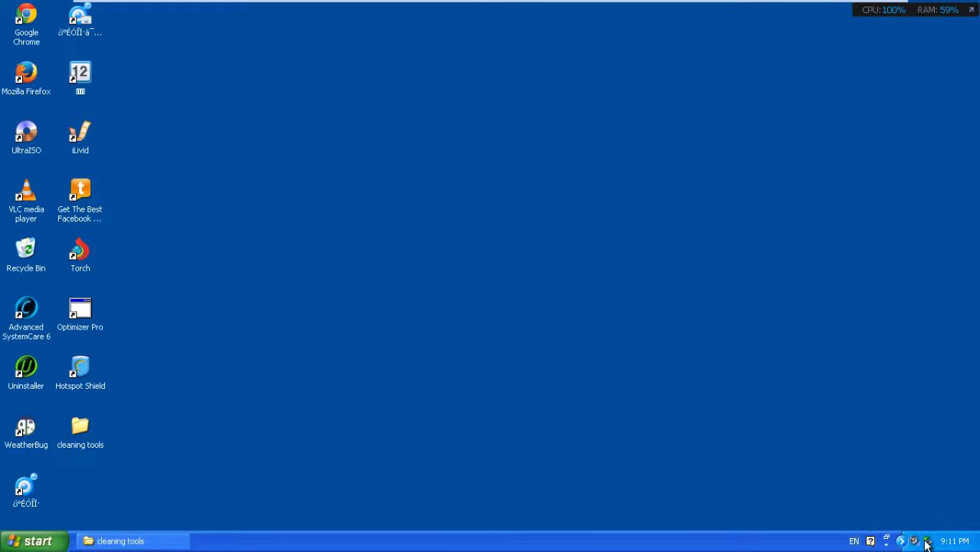
left_click(900, 541)
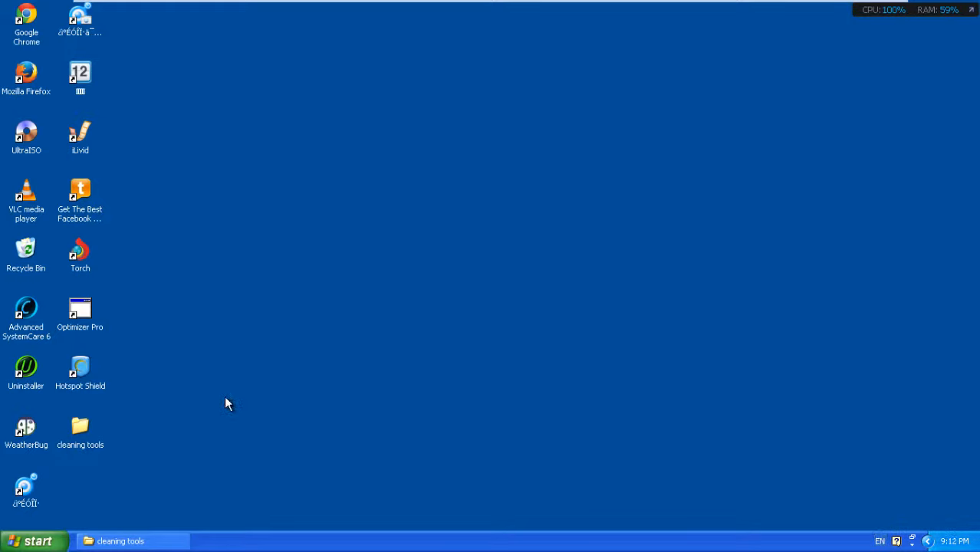
left_click(49, 85)
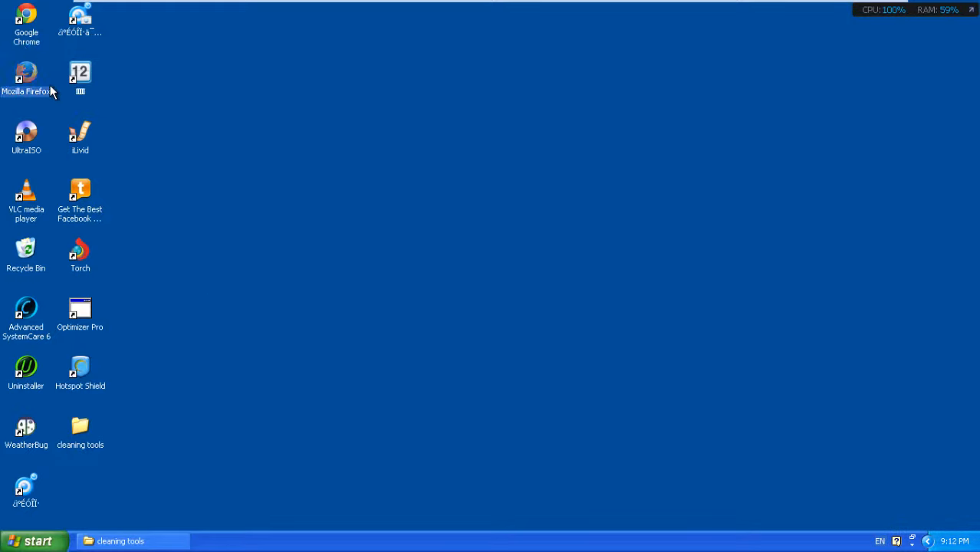
double_click(35, 86)
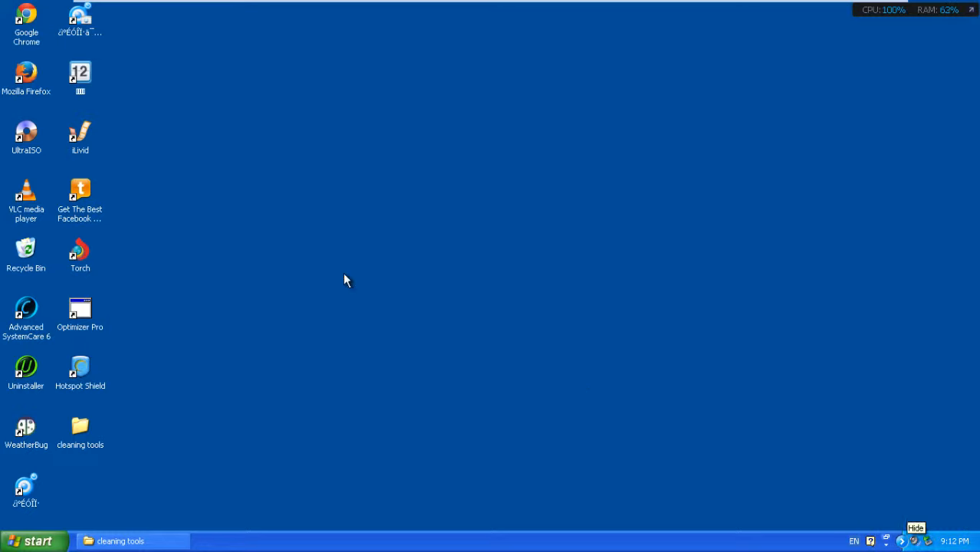
double_click(26, 23)
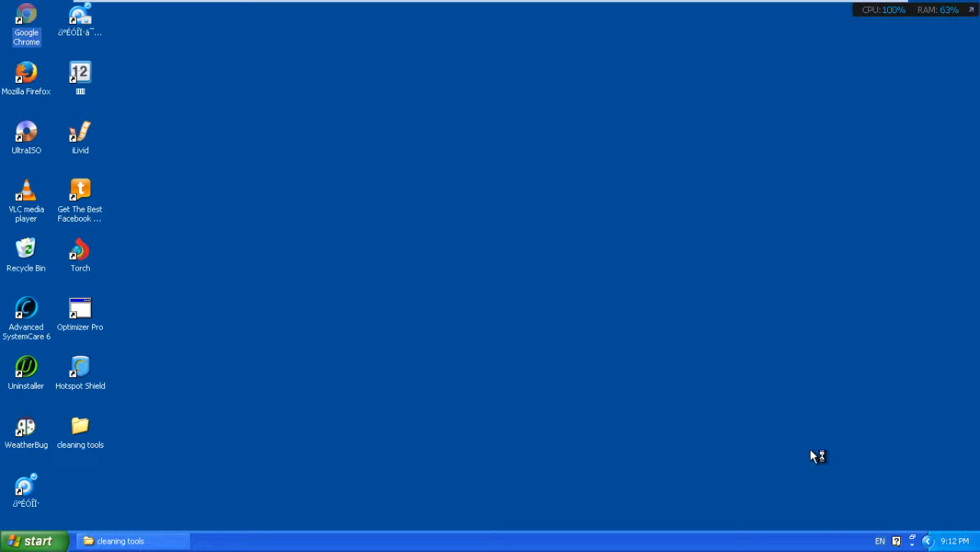
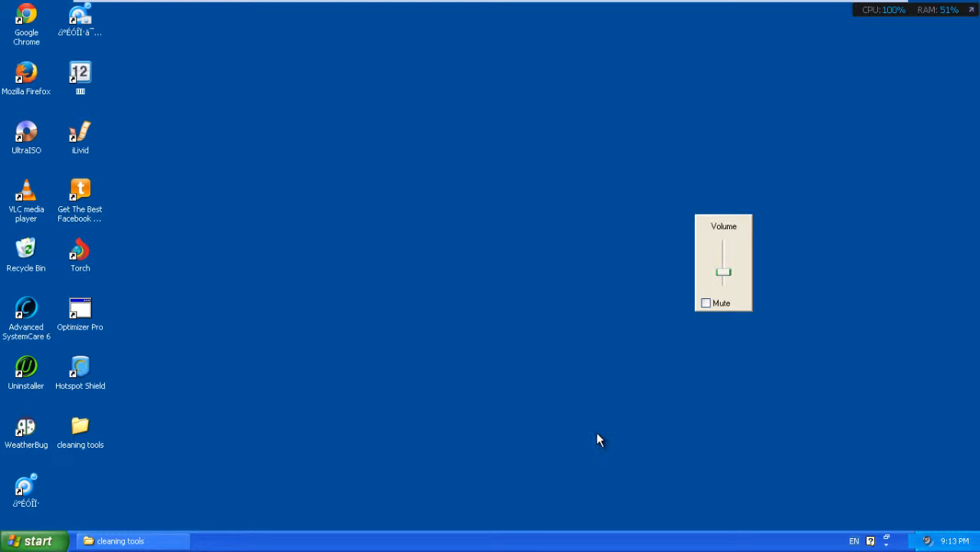
Step: Open Chrome, paste the copied BleepingComputer address, retry loading it, then close Chrome
left_click_drag(616, 421, 790, 160)
double_click(36, 36)
left_click_drag(875, 345, 606, 202)
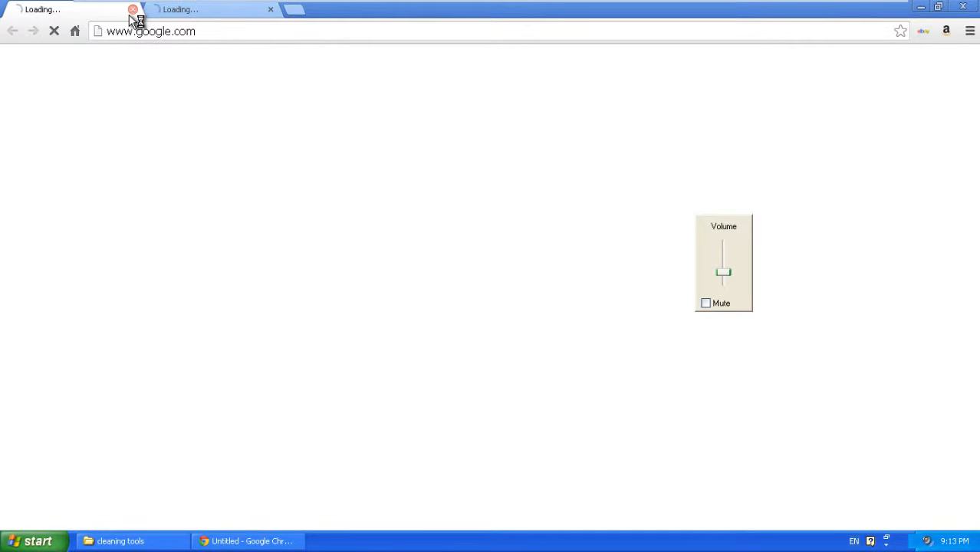
left_click(132, 10)
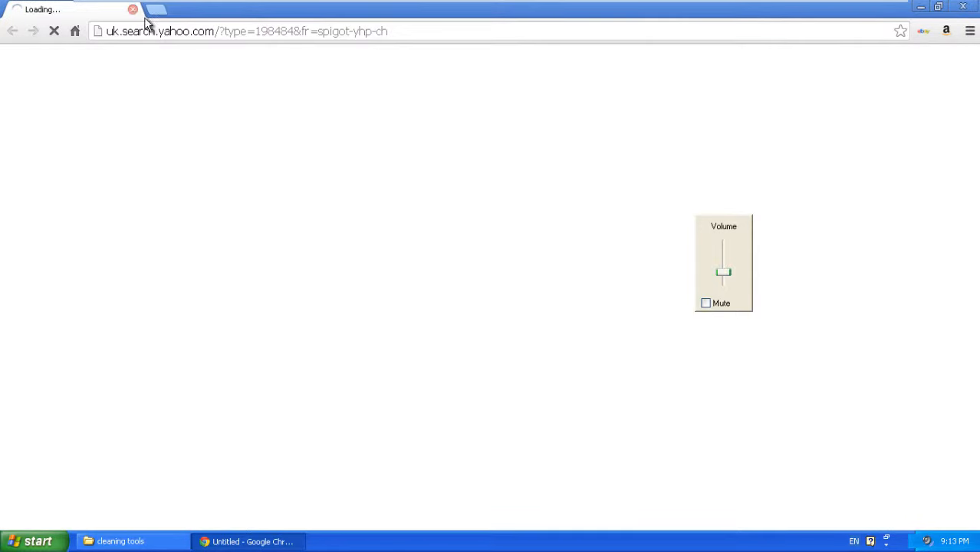
left_click(159, 27)
right_click(160, 26)
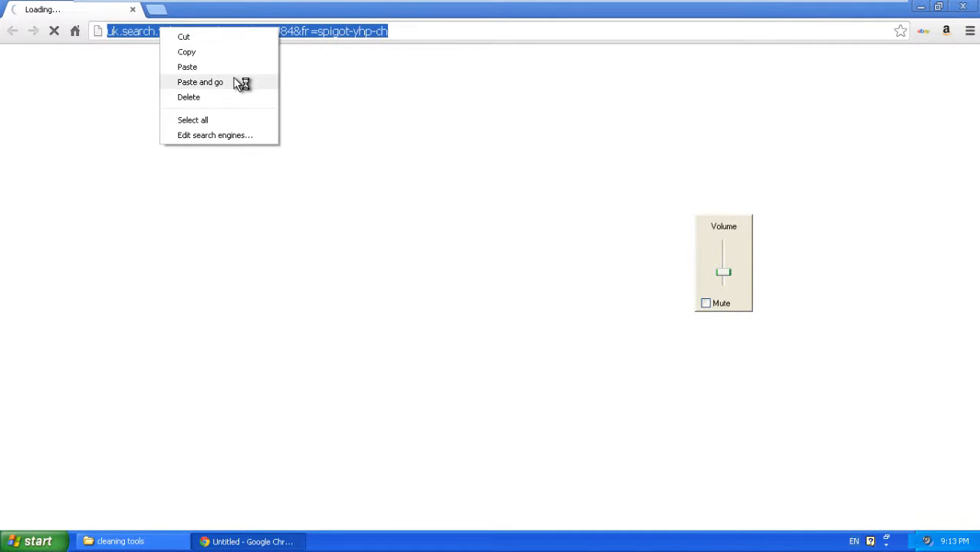
left_click(241, 83)
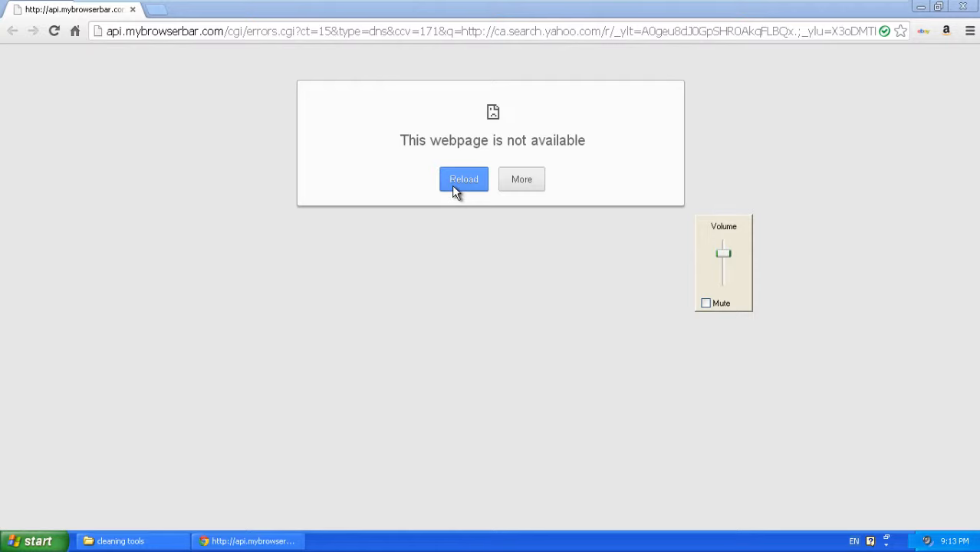
left_click(452, 185)
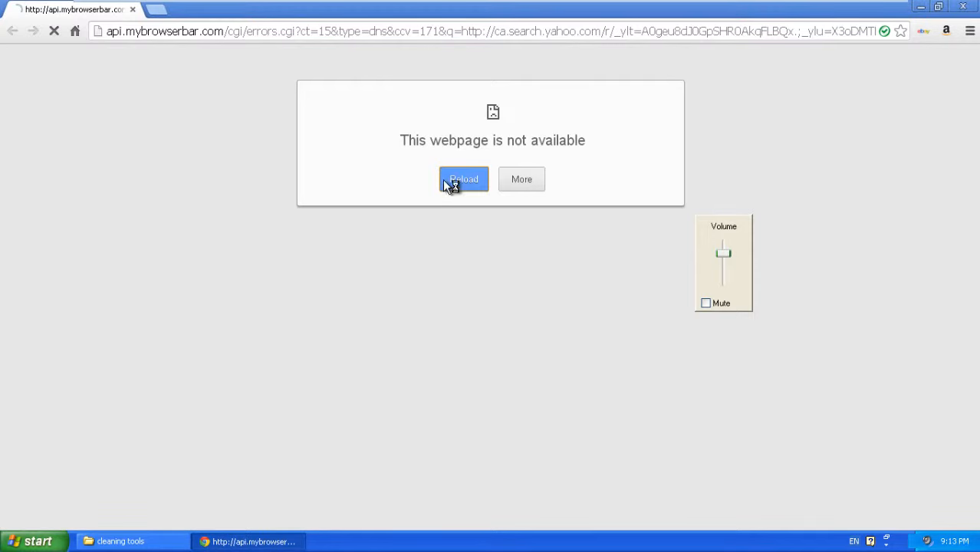
left_click(962, 6)
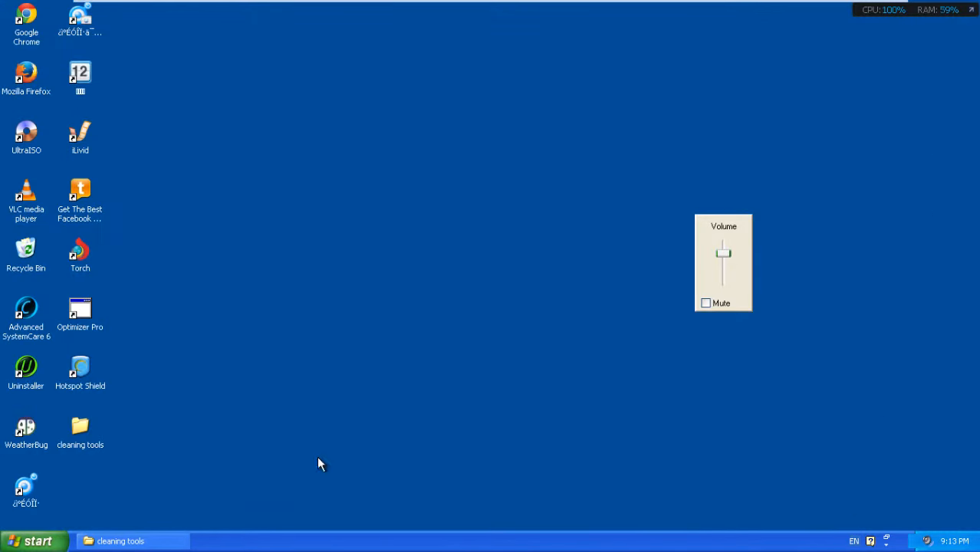
Step: Restart Windows XP from Start > Turn Off Computer, toggling VMware full screen off and on
left_click(34, 541)
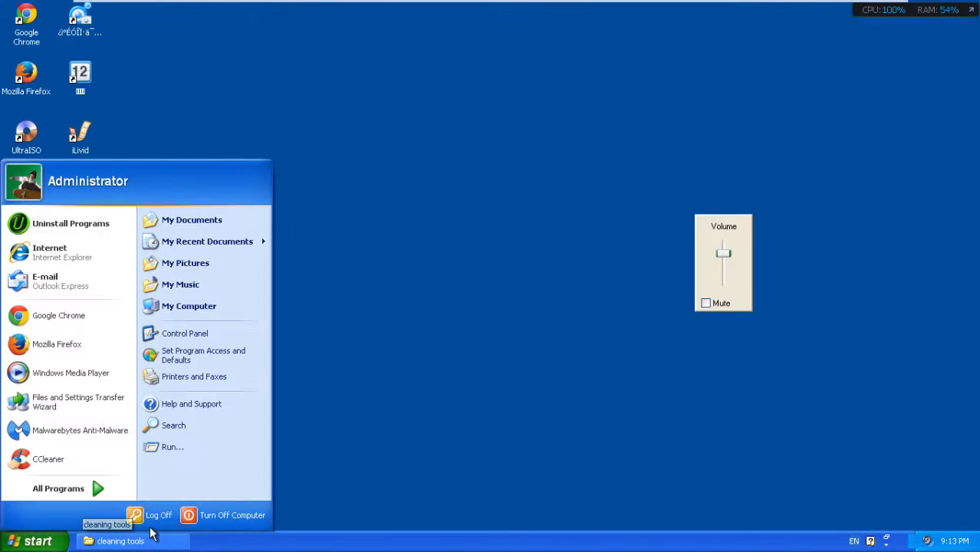
left_click(192, 519)
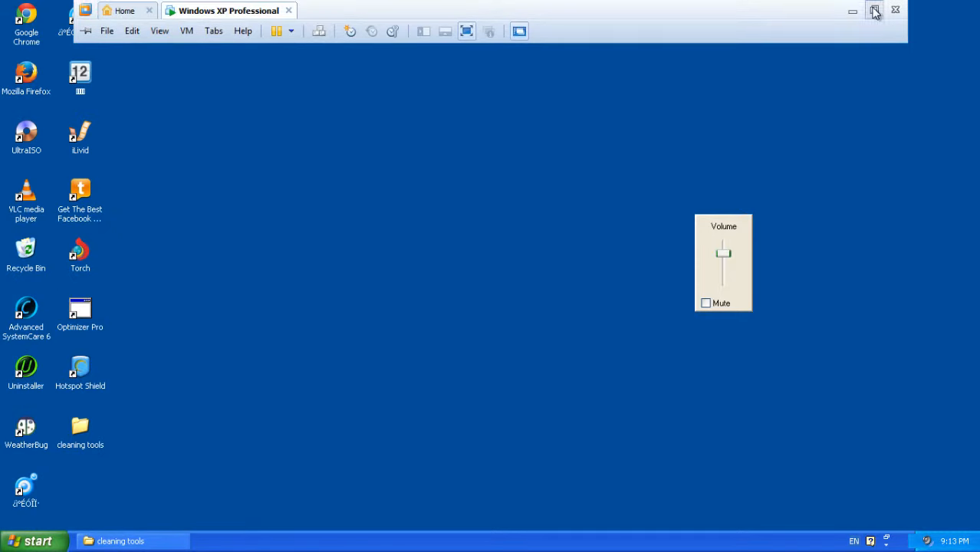
left_click(871, 9)
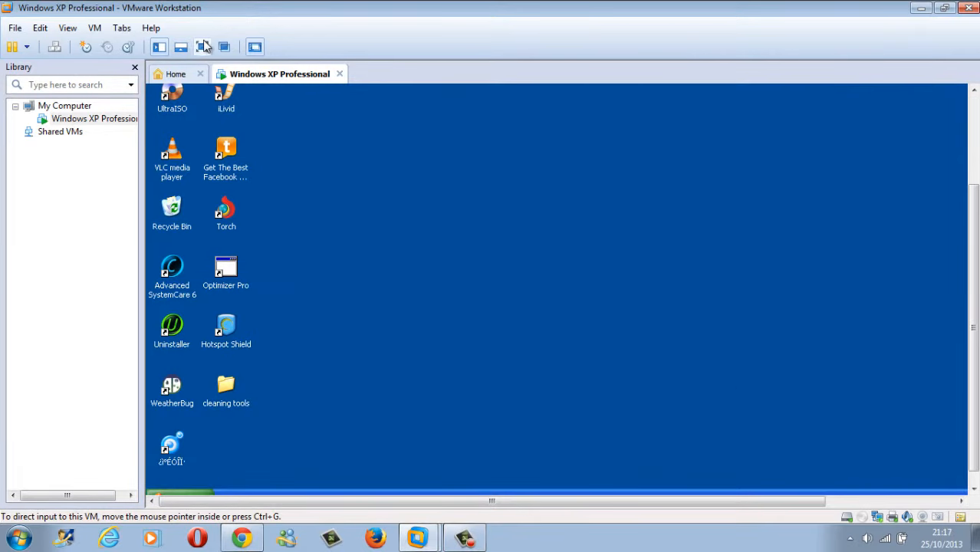
left_click(202, 47)
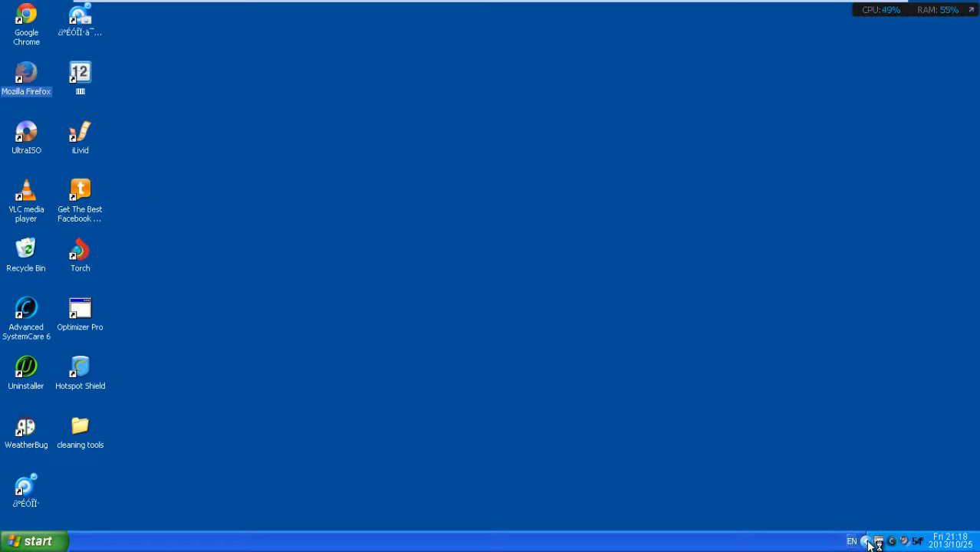
Step: Expand and collapse the system tray, then dismiss the 'Updates are ready' balloon
left_click(851, 541)
left_click(845, 542)
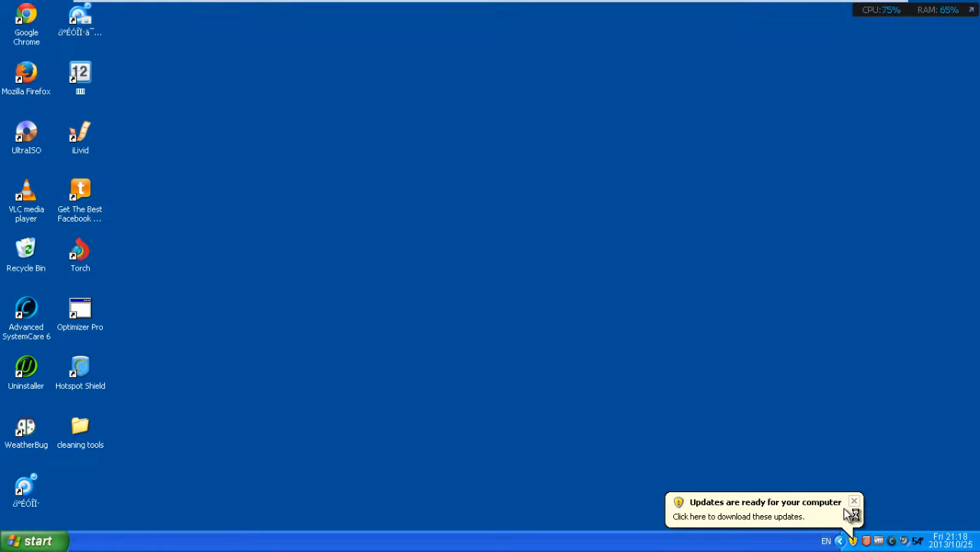
left_click(854, 502)
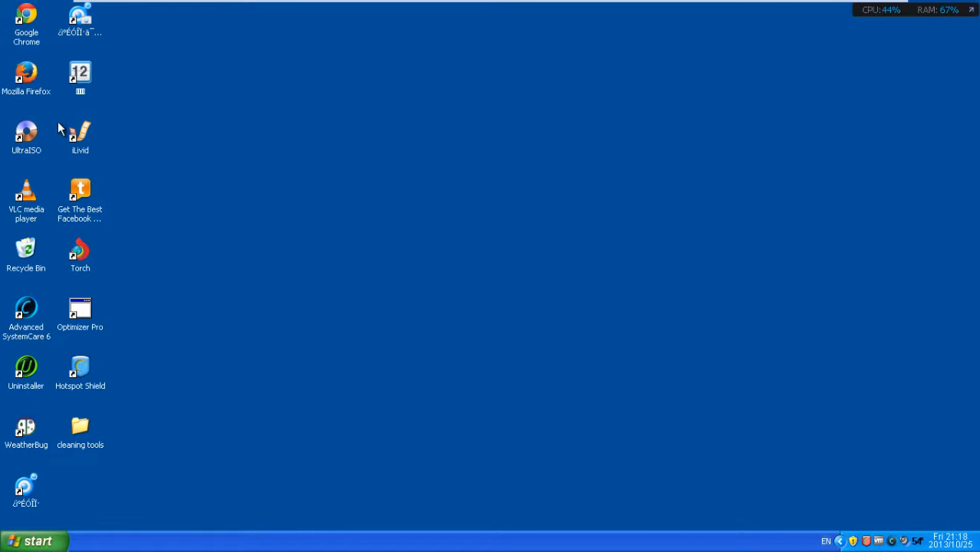
Step: In Firefox, dismiss the default-browser prompt and load the copied BleepingComputer AdwCleaner address
double_click(42, 96)
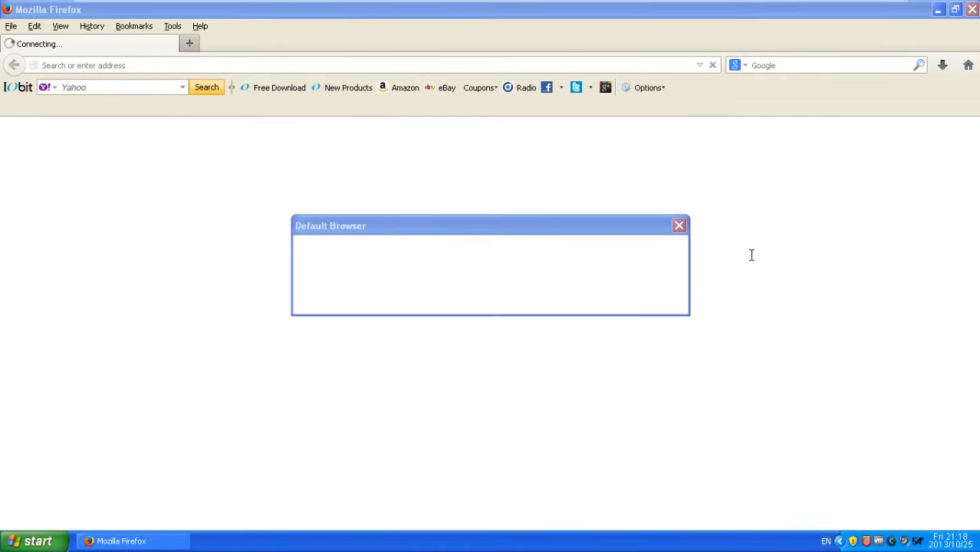
left_click(678, 226)
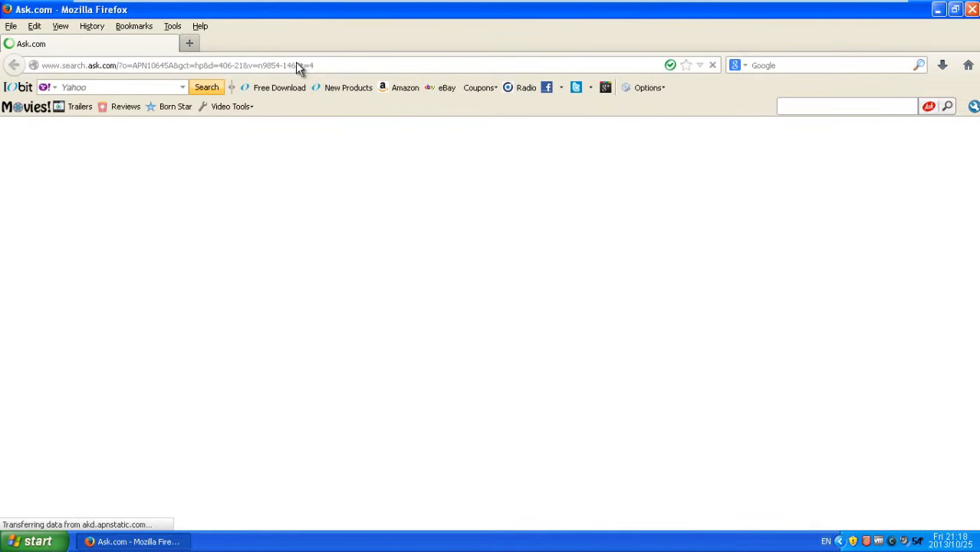
left_click(227, 63)
right_click(228, 63)
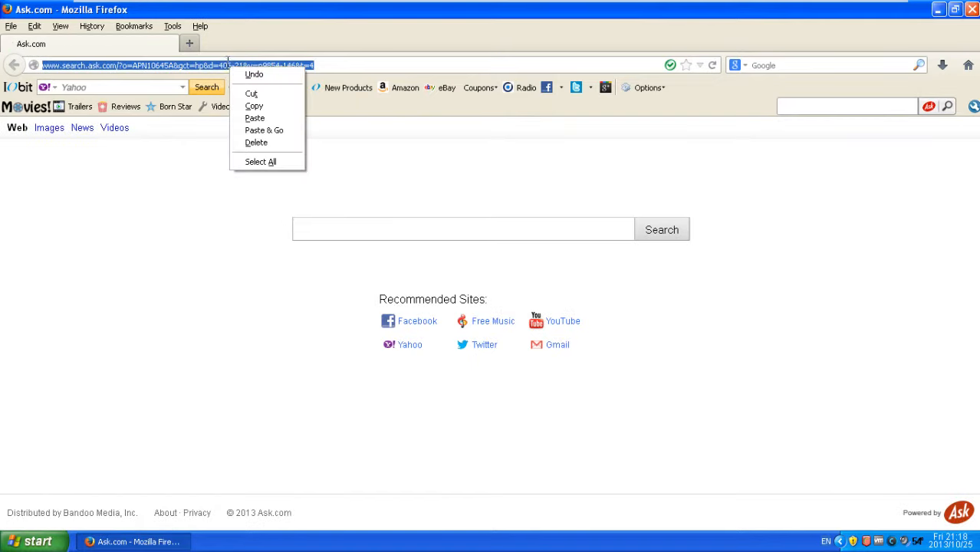
left_click(273, 133)
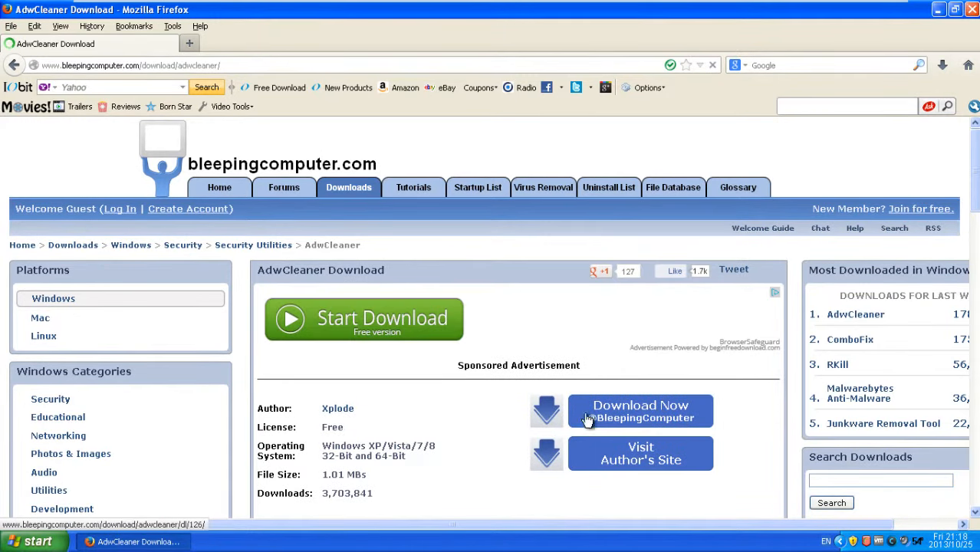
Step: Start the AdwCleaner download from BleepingComputer and save the file to disk
scroll(612, 415, "down", 2)
scroll(612, 404, "down", 1)
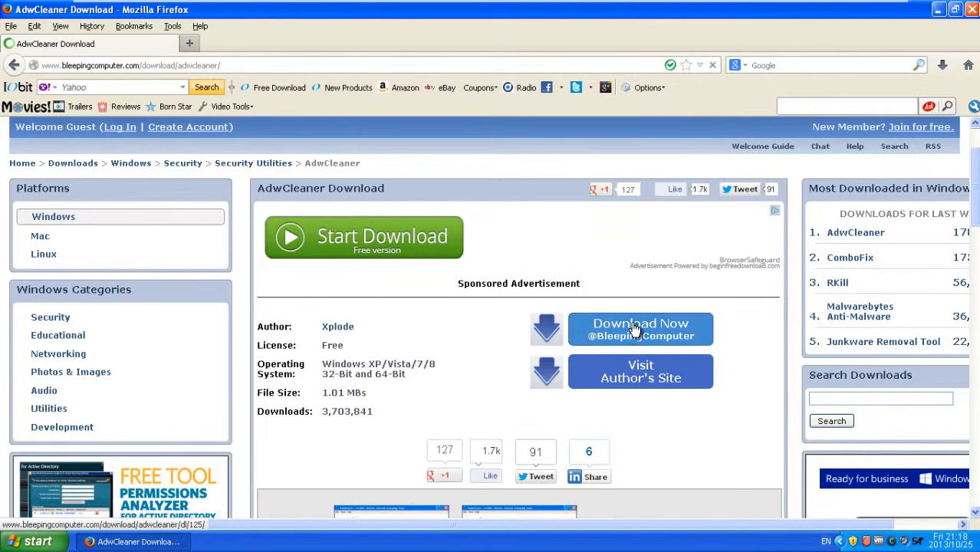
left_click(605, 332)
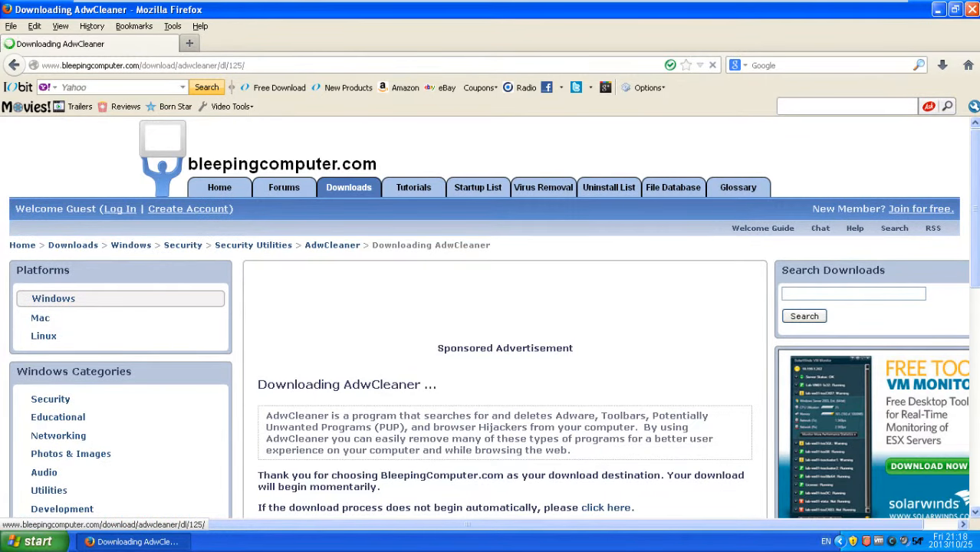
scroll(977, 265, "down", 2)
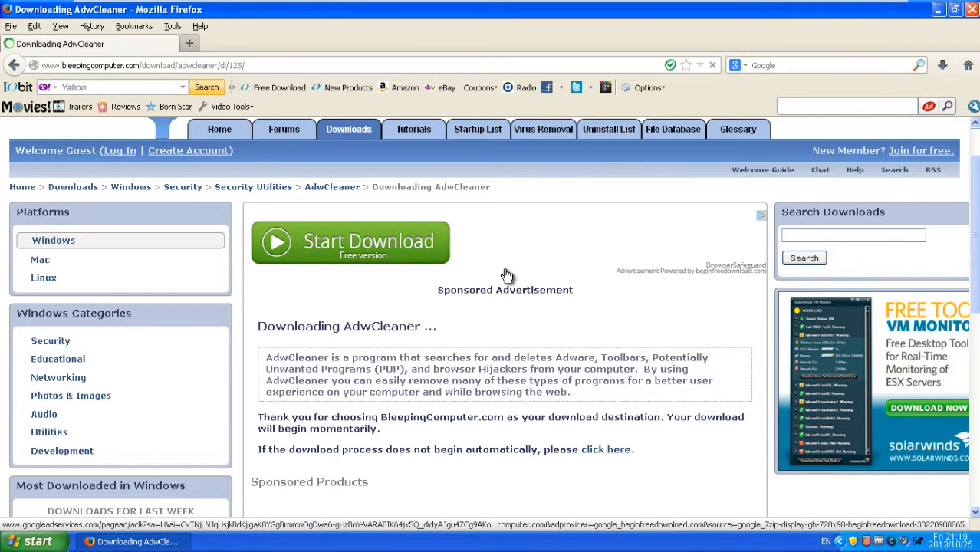
scroll(534, 411, "down", 2)
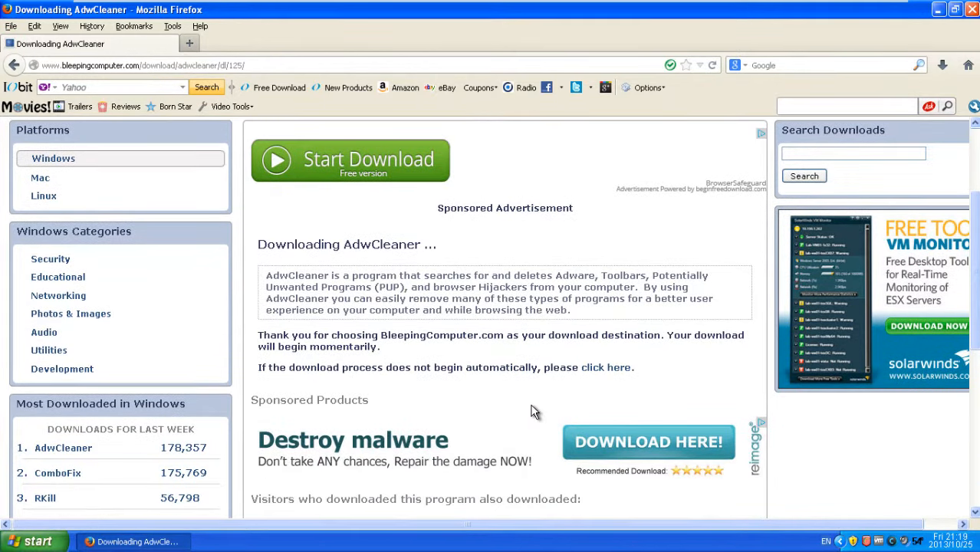
scroll(534, 412, "down", 8)
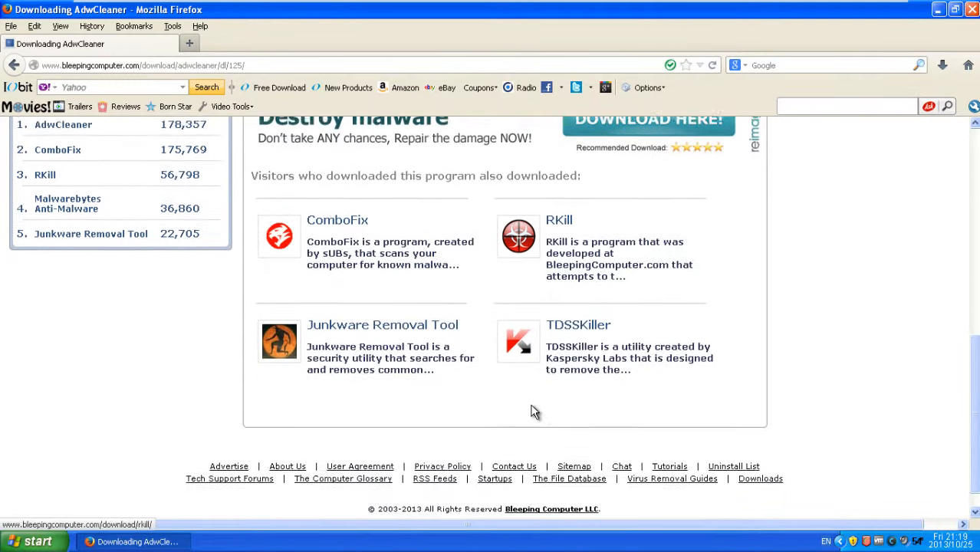
scroll(535, 411, "up", 4)
left_click(458, 282)
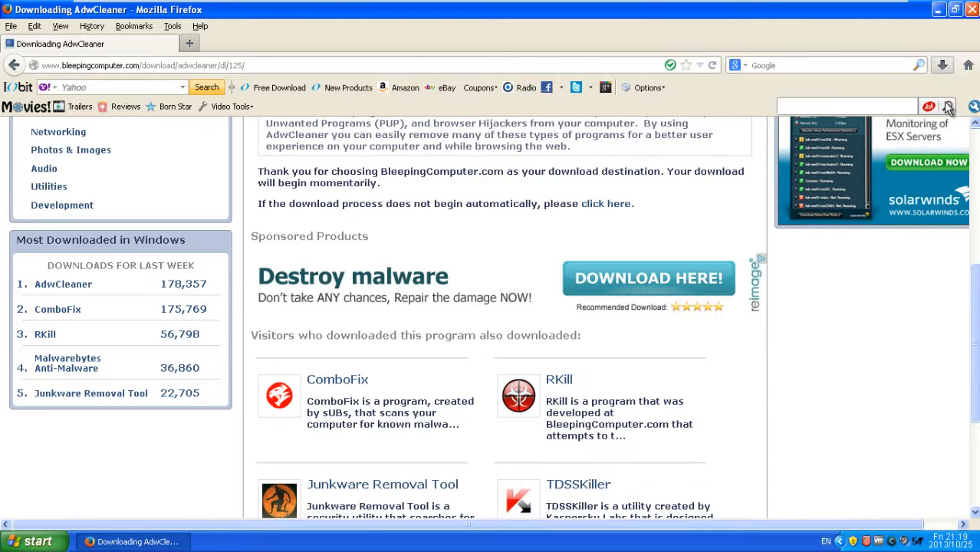
Step: Open AdwCleaner(1).exe from Downloads, close Firefox, and run it despite the publisher warning
left_click(943, 68)
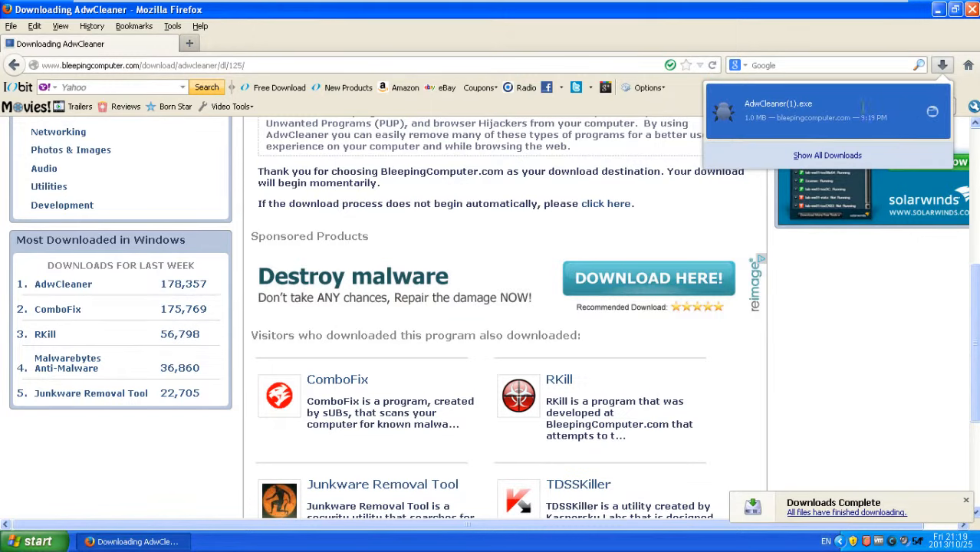
left_click(878, 116)
left_click(465, 299)
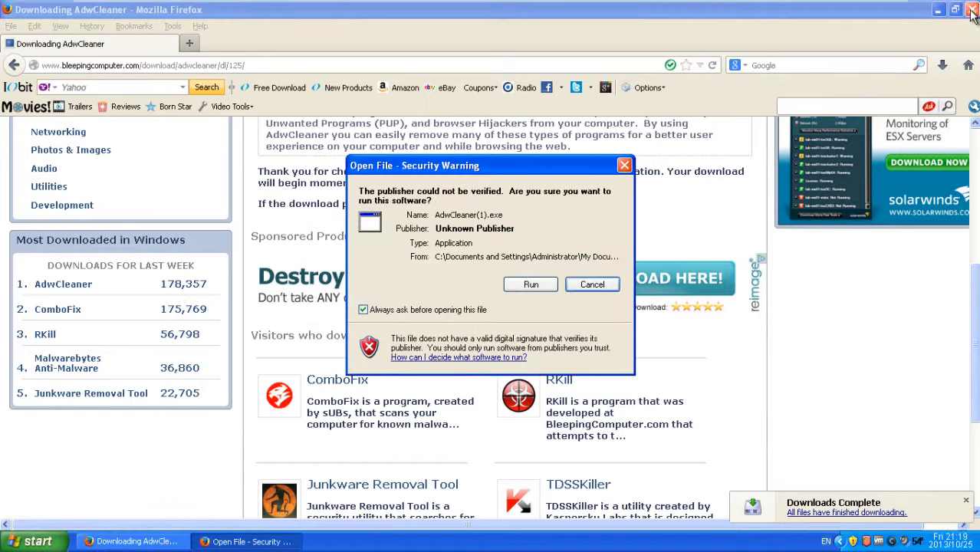
left_click(972, 9)
left_click(530, 285)
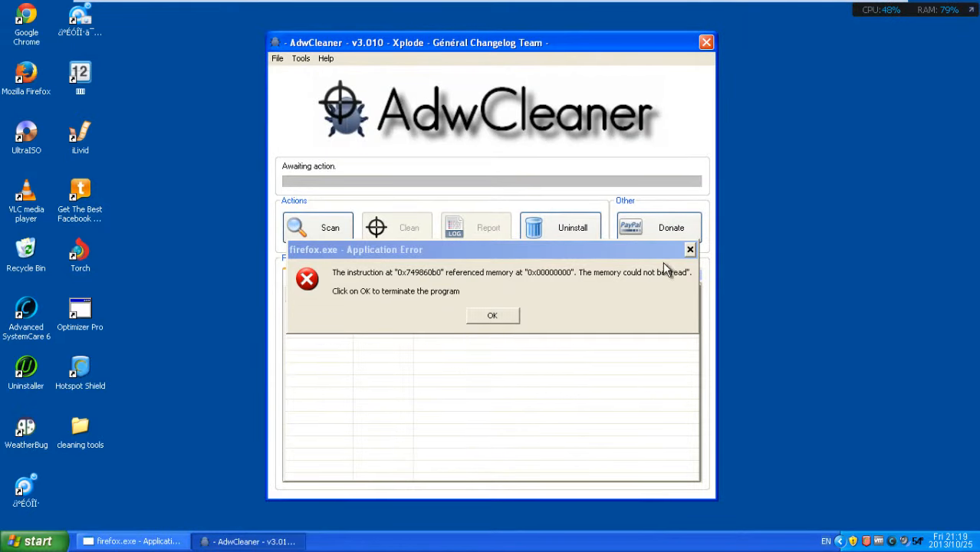
Step: Dismiss the Firefox crash error and start AdwCleaner's adware scan
left_click(690, 250)
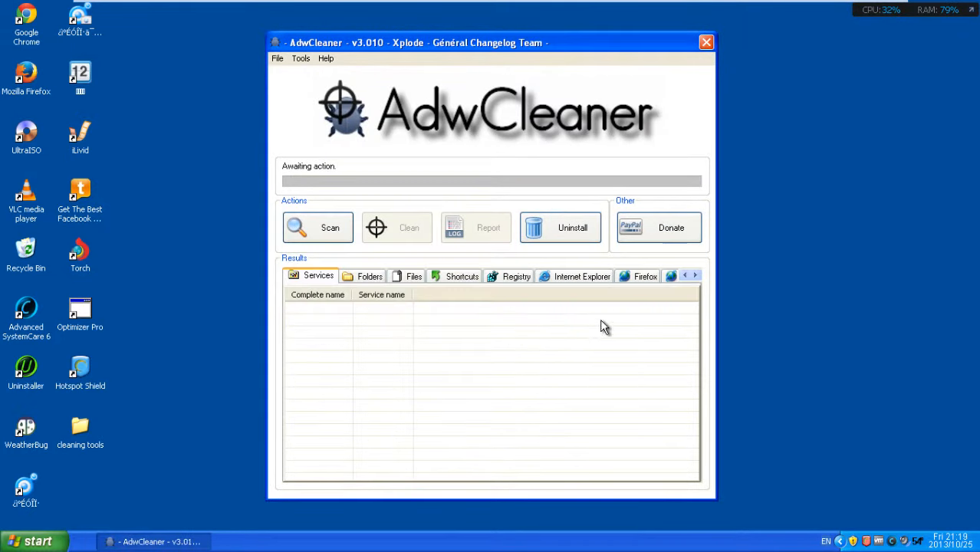
left_click(331, 230)
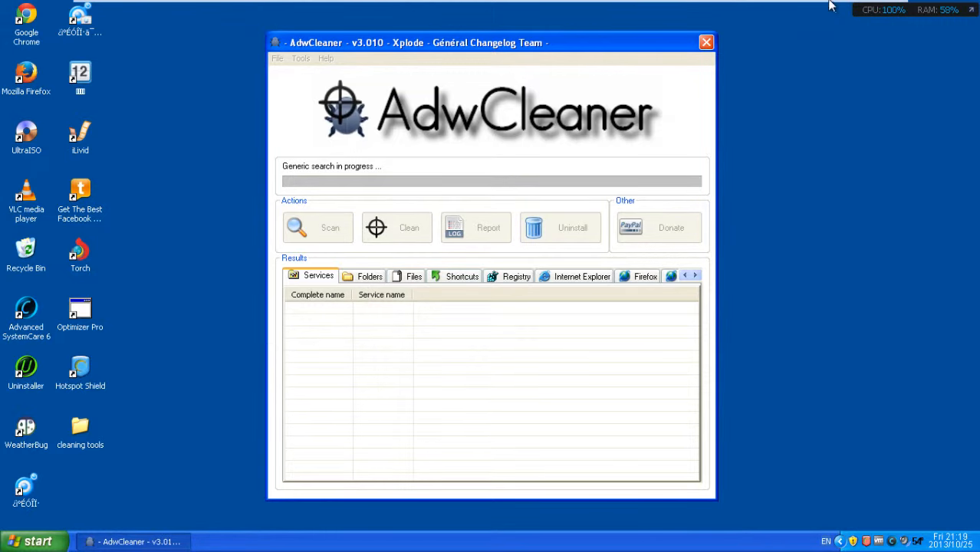
mouse_move(831, 5)
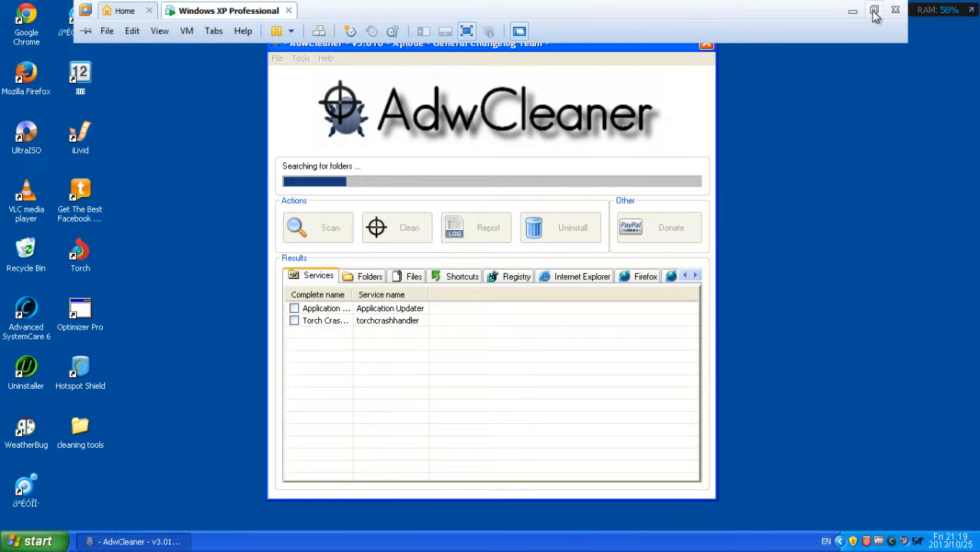
Step: Browse the Registry, Internet Explorer, Firefox and Chrome result tabs while the scan runs
left_click(489, 284)
left_click(553, 283)
left_click(635, 283)
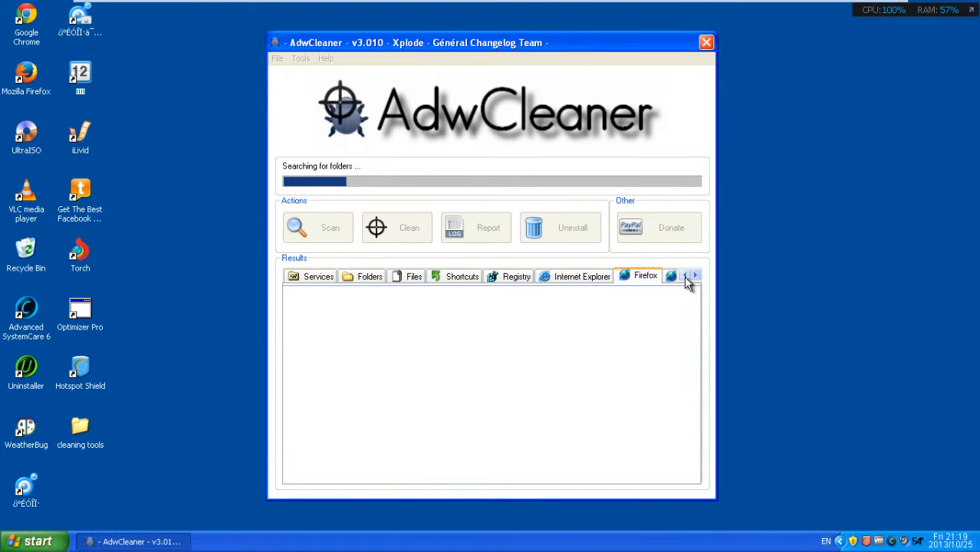
left_click(695, 276)
left_click(654, 277)
left_click(571, 281)
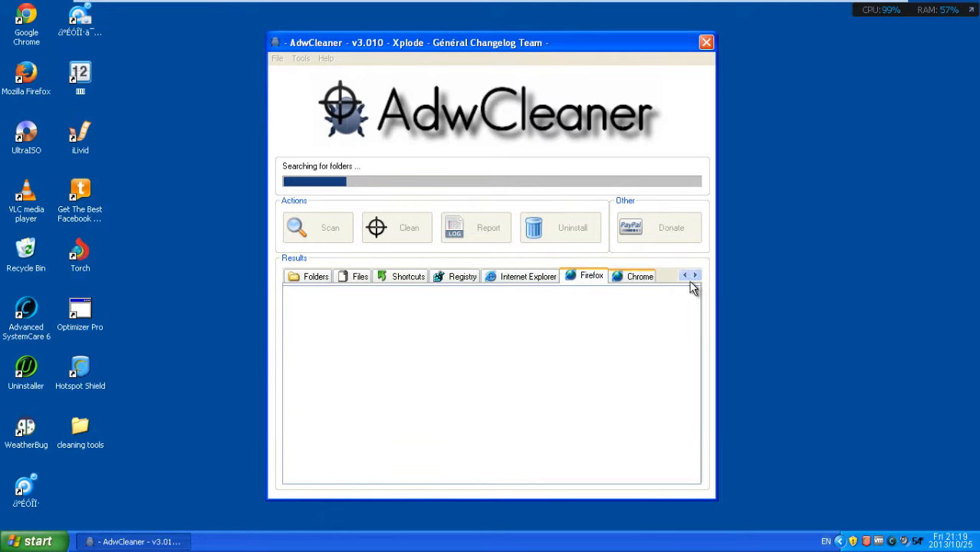
left_click(686, 276)
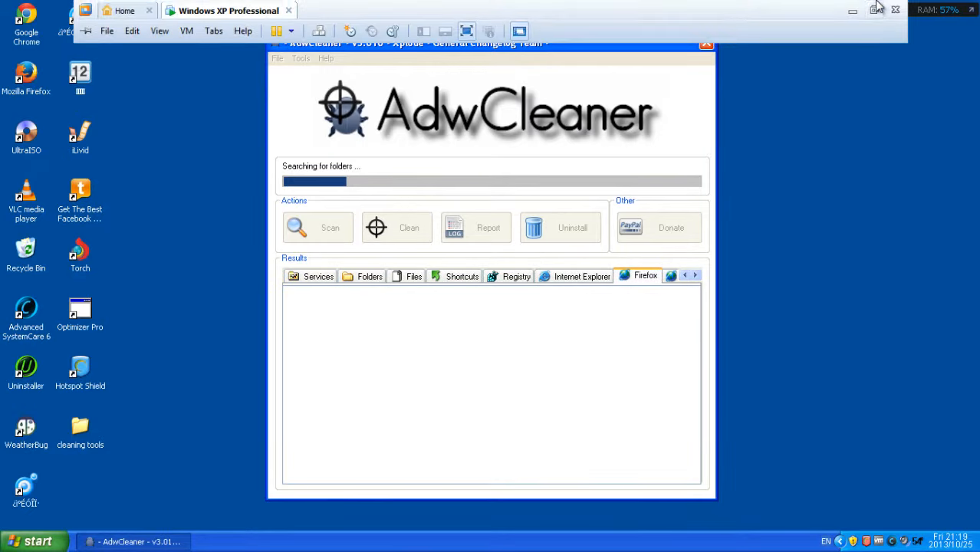
Step: Exit VMware full screen and move the recorder panel up over the scan window
left_click(874, 9)
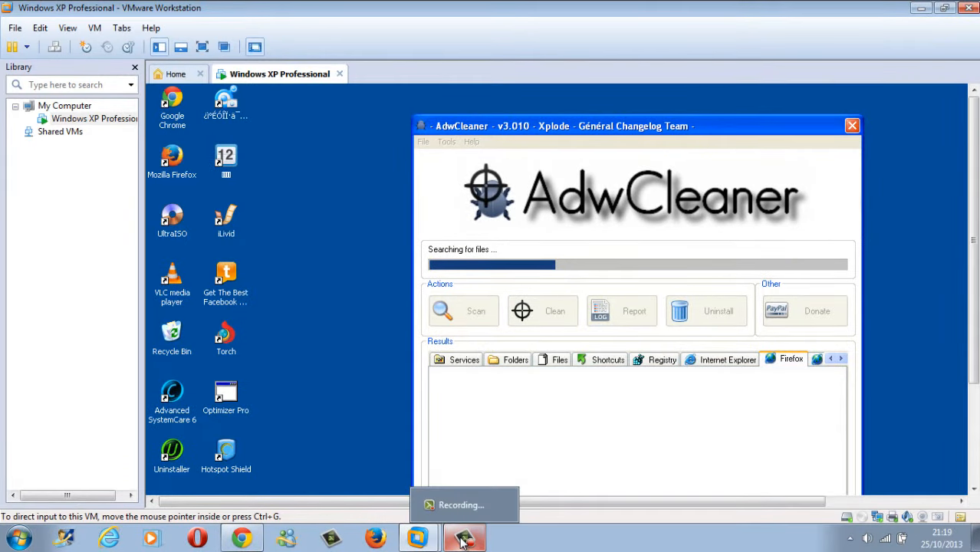
left_click(464, 541)
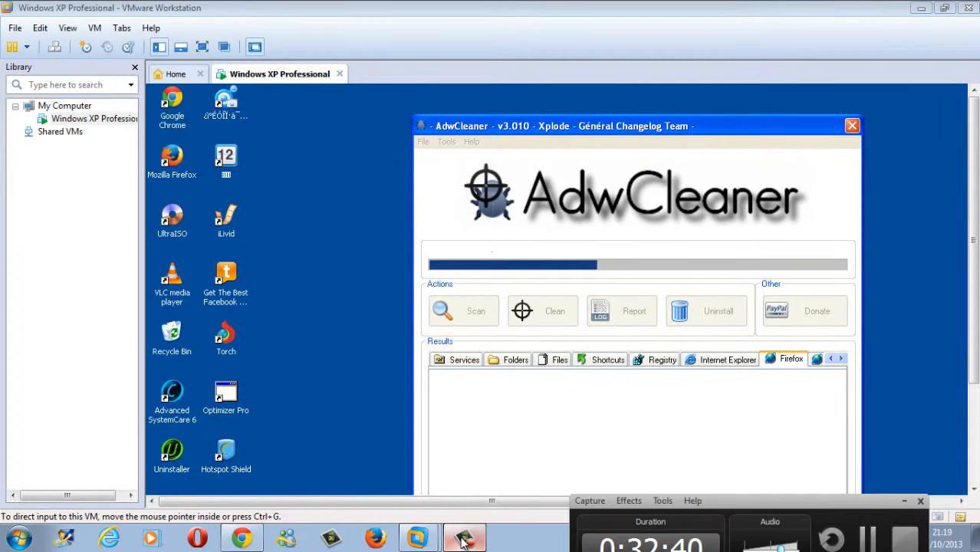
left_click_drag(643, 489, 601, 358)
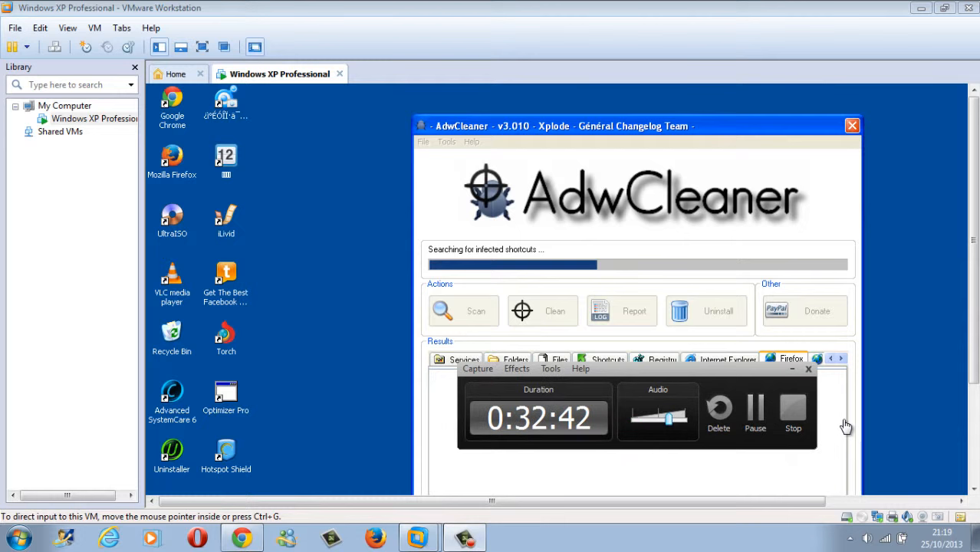
Step: Pause recording, return to full screen, and review Services, Folders, Files, Shortcuts and Registry results
left_click(757, 414)
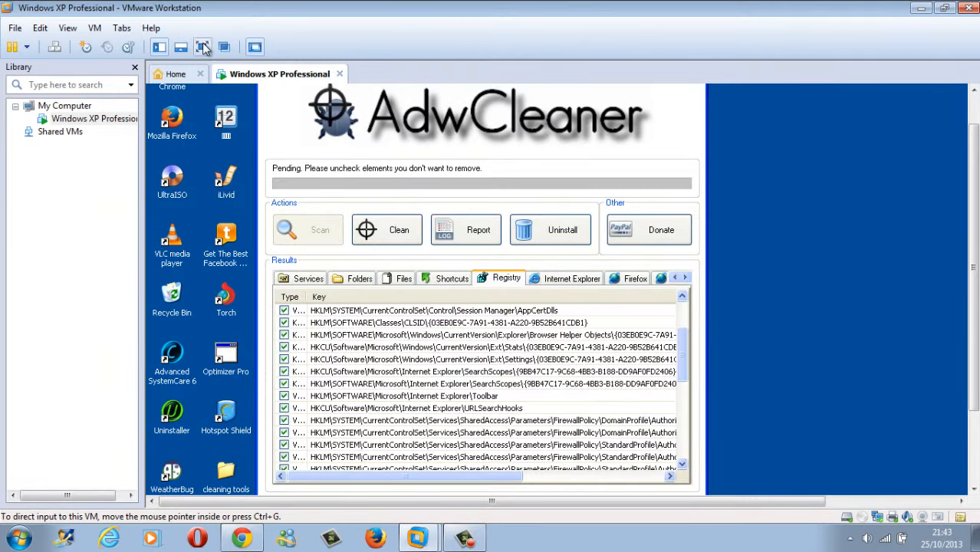
left_click(203, 47)
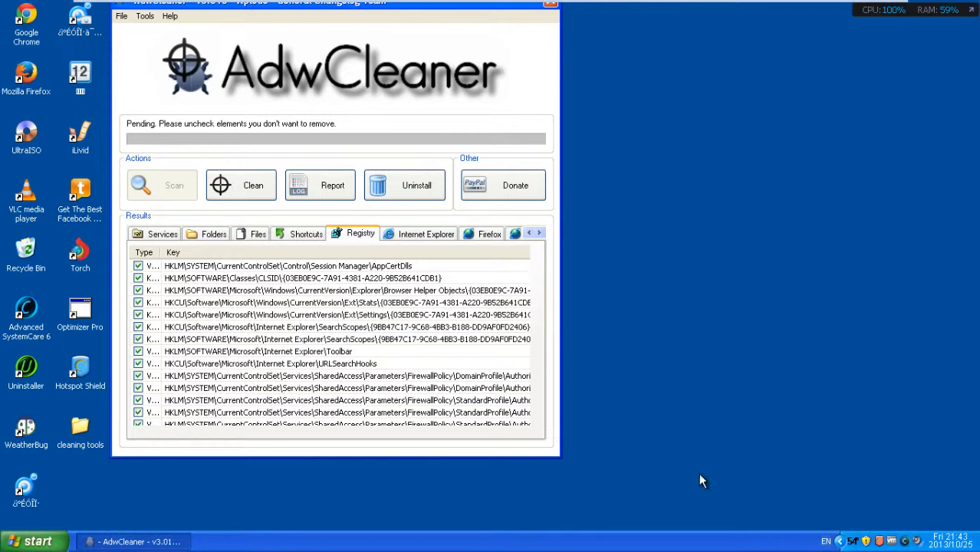
left_click(170, 237)
left_click(189, 232)
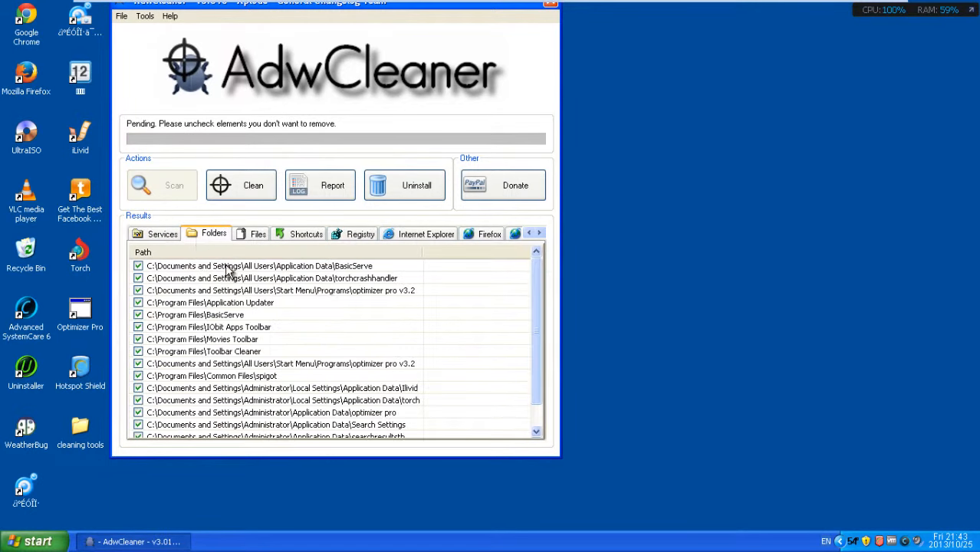
left_click(259, 236)
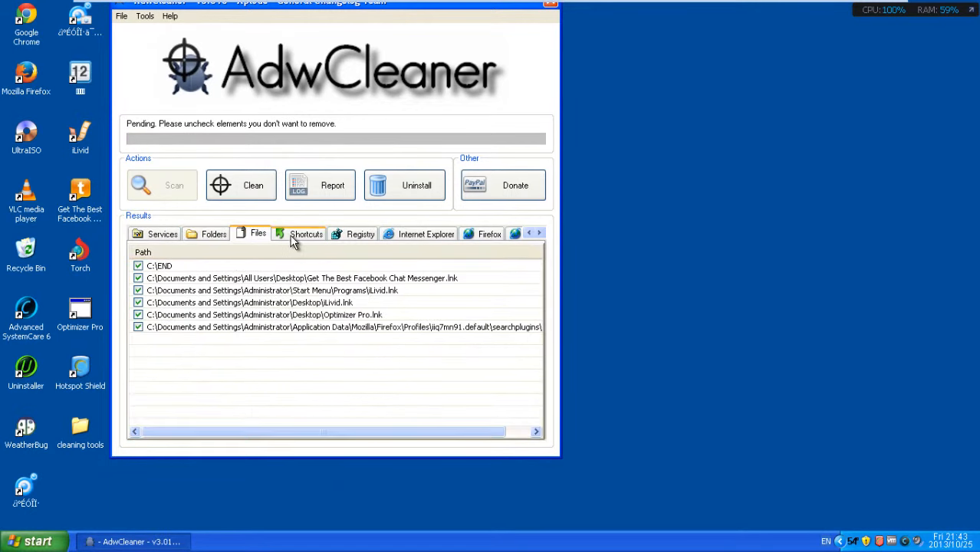
left_click(296, 236)
left_click(349, 234)
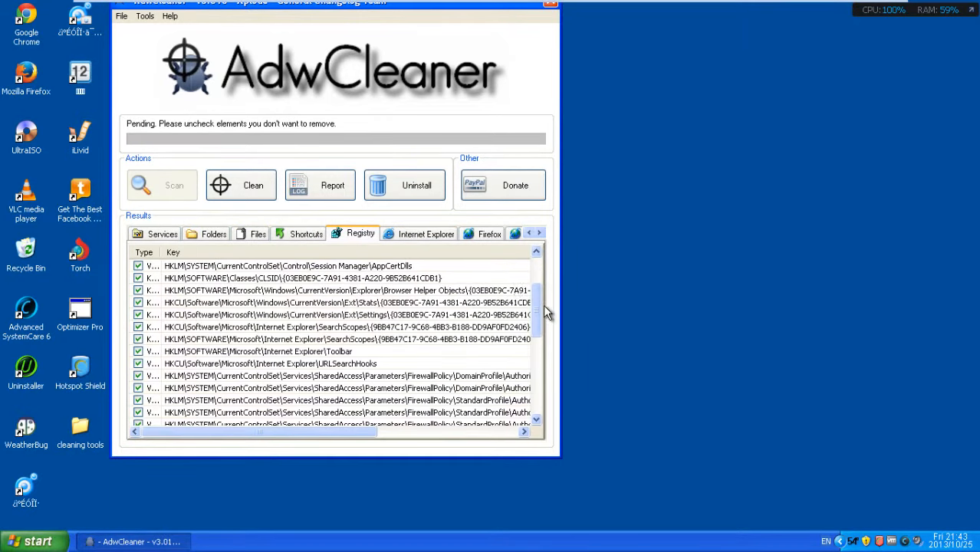
Step: Review the Internet Explorer start page, Firefox prefs.js and Chrome entries, then start cleaning
mouse_move(540, 316)
left_mouse_down()
mouse_move(537, 336)
mouse_move(536, 308)
left_mouse_up()
left_click(422, 233)
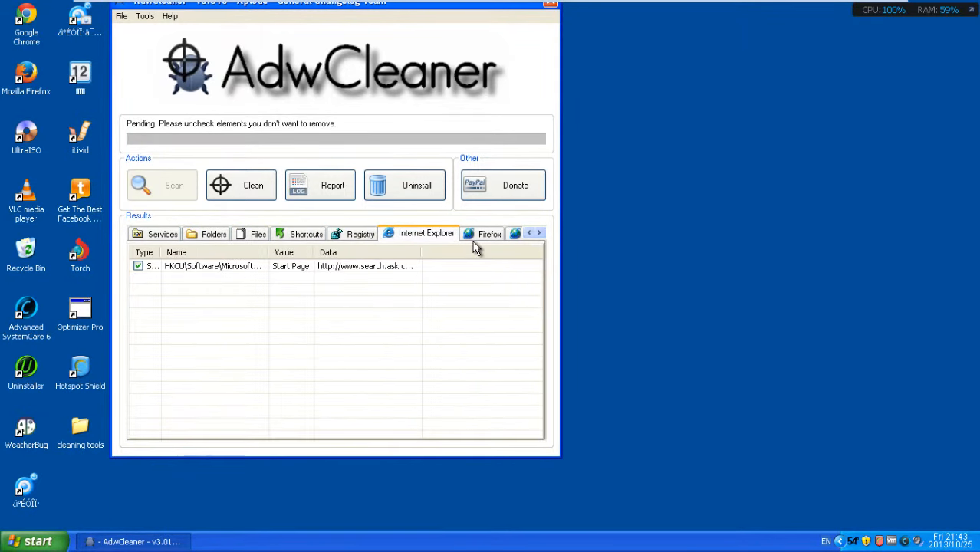
left_click(481, 231)
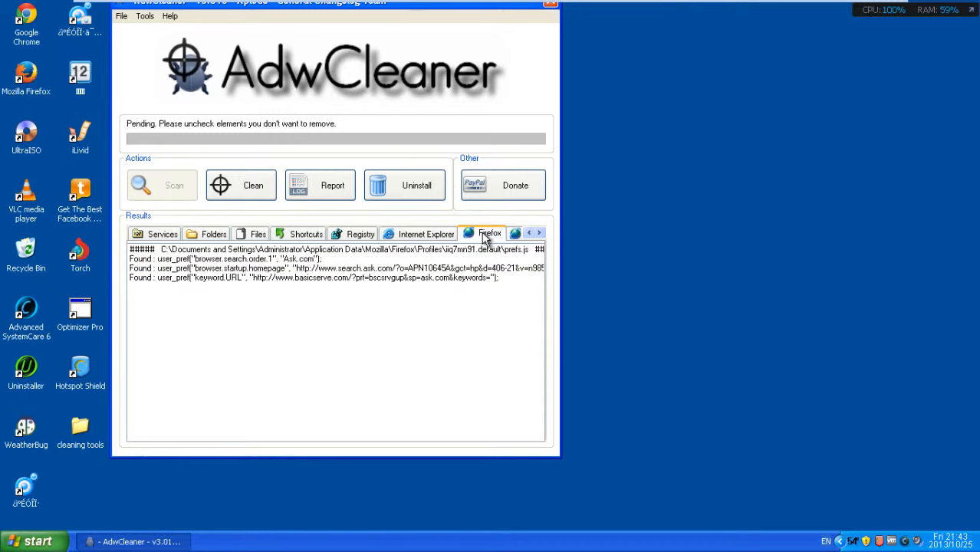
left_click(534, 237)
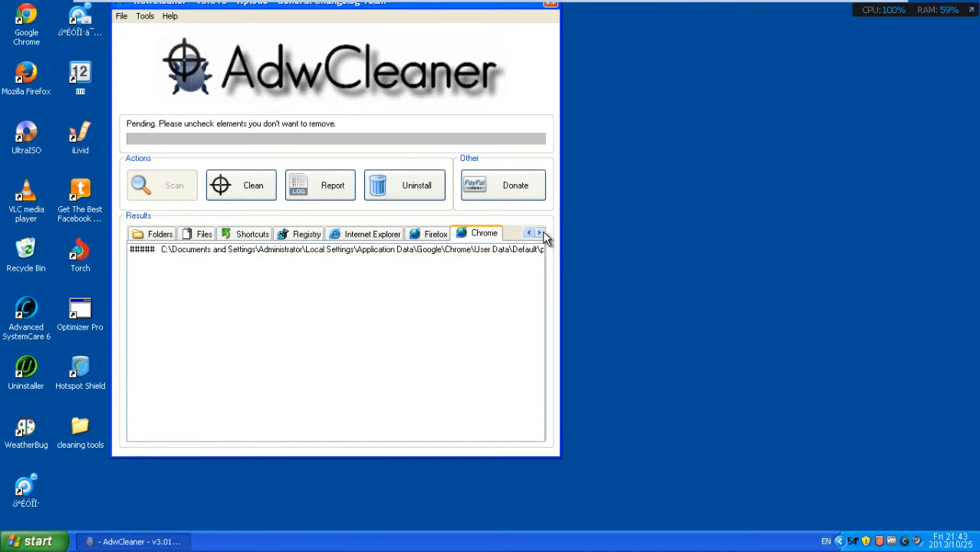
left_click(237, 194)
Step: Agree to close running programs and let AdwCleaner delete items, leaving full screen and pausing recording
left_click(492, 315)
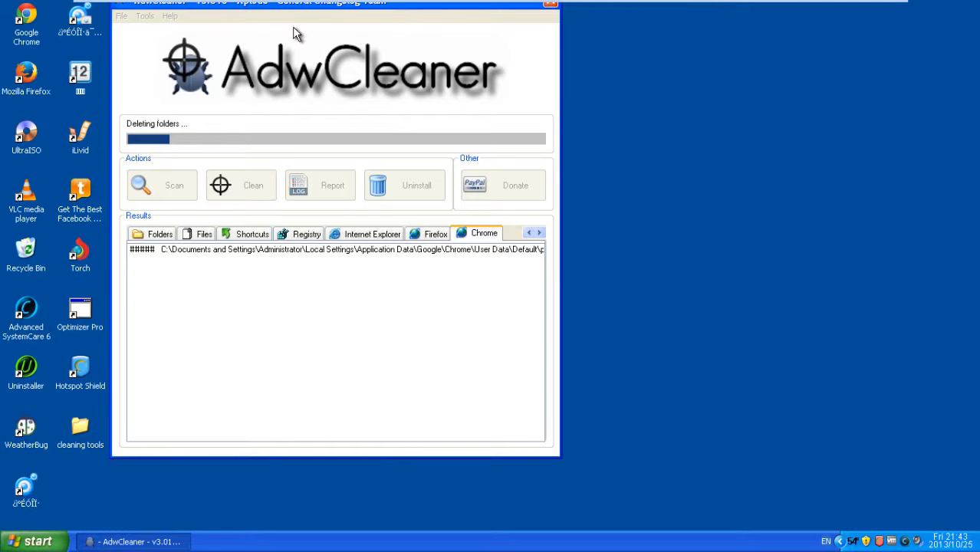
left_click_drag(176, 9, 232, 37)
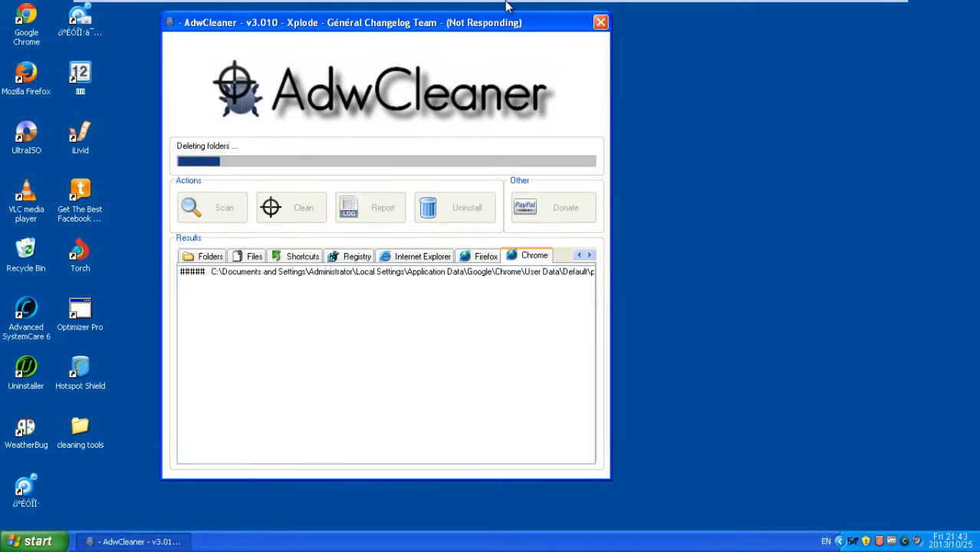
mouse_move(503, 7)
left_click(872, 11)
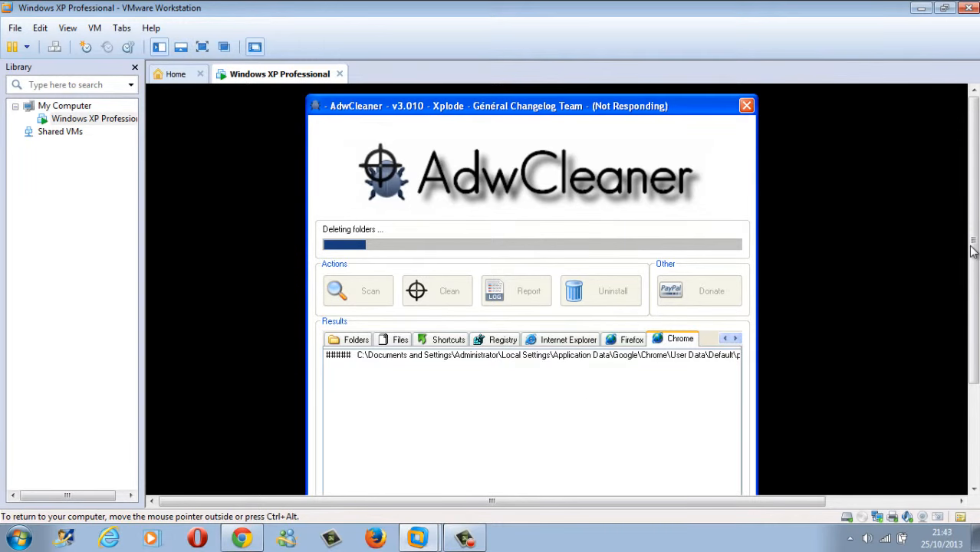
left_click_drag(972, 247, 971, 288)
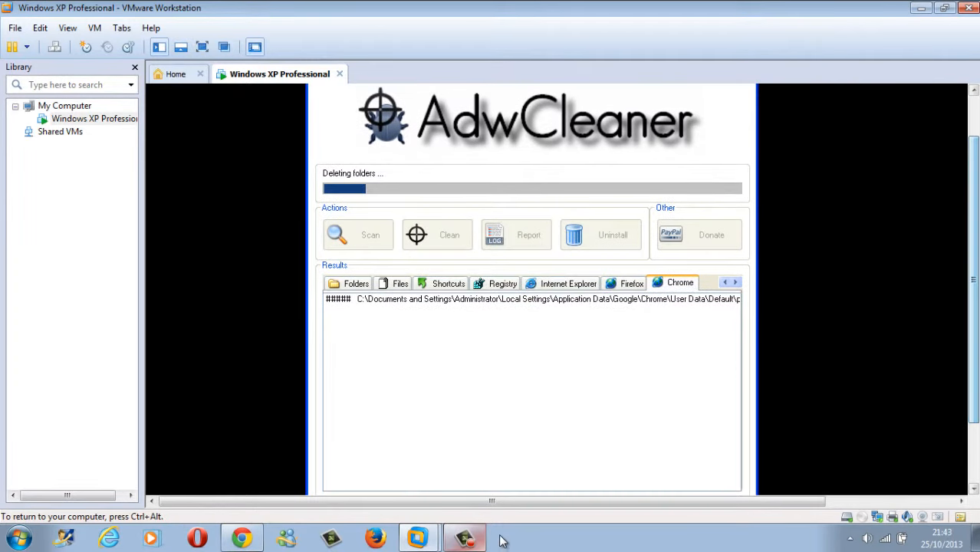
left_click(466, 539)
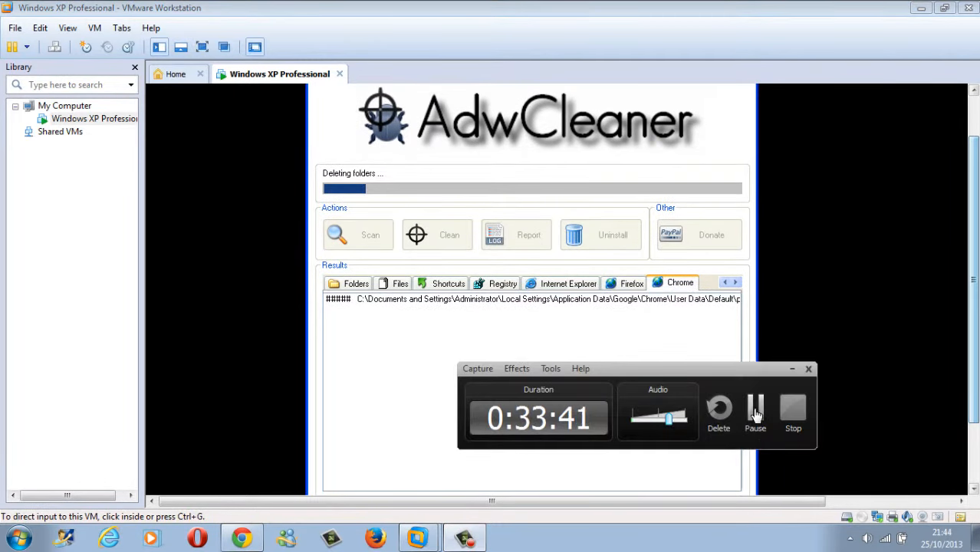
left_click(755, 414)
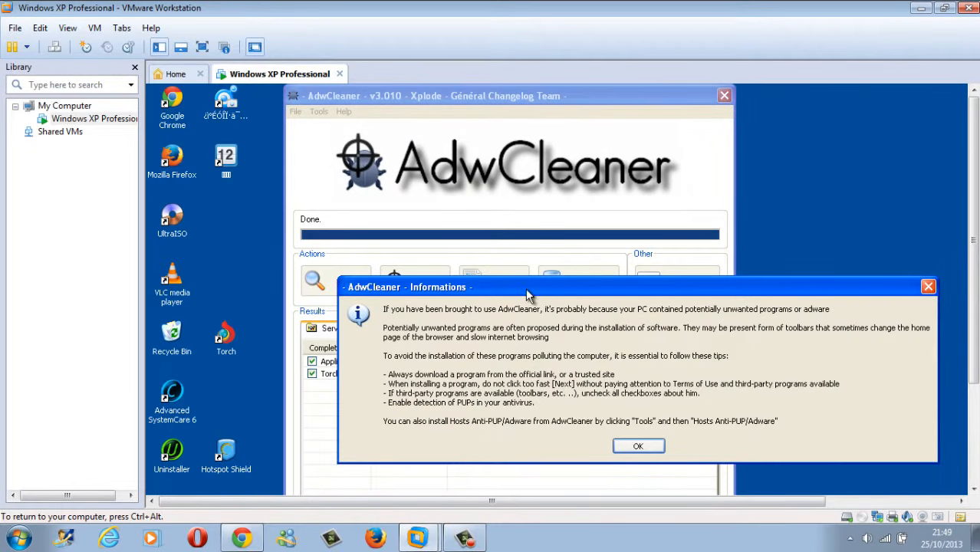
Step: Dismiss AdwCleaner's Informations notice and accept the Reboot required prompt
left_click_drag(527, 293, 405, 179)
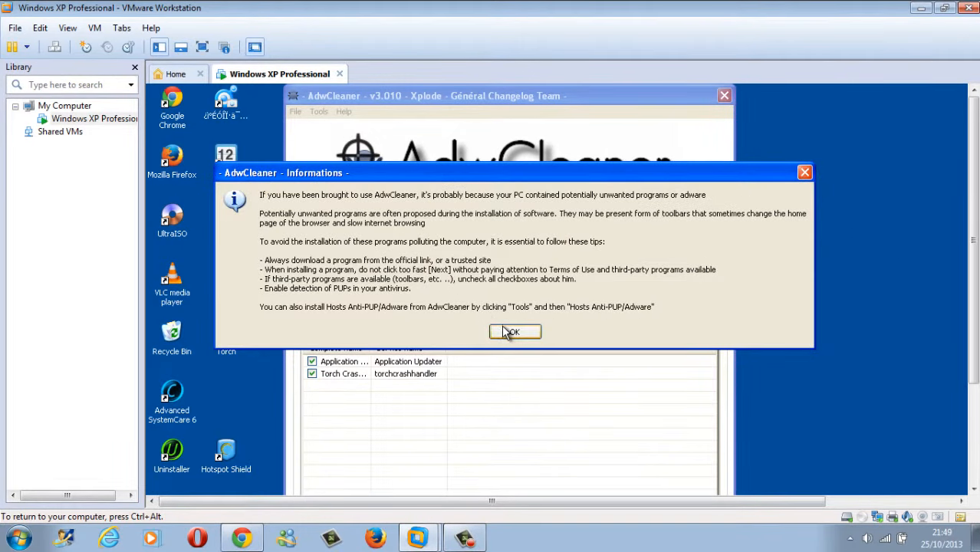
left_click(506, 331)
left_click_drag(515, 327, 314, 212)
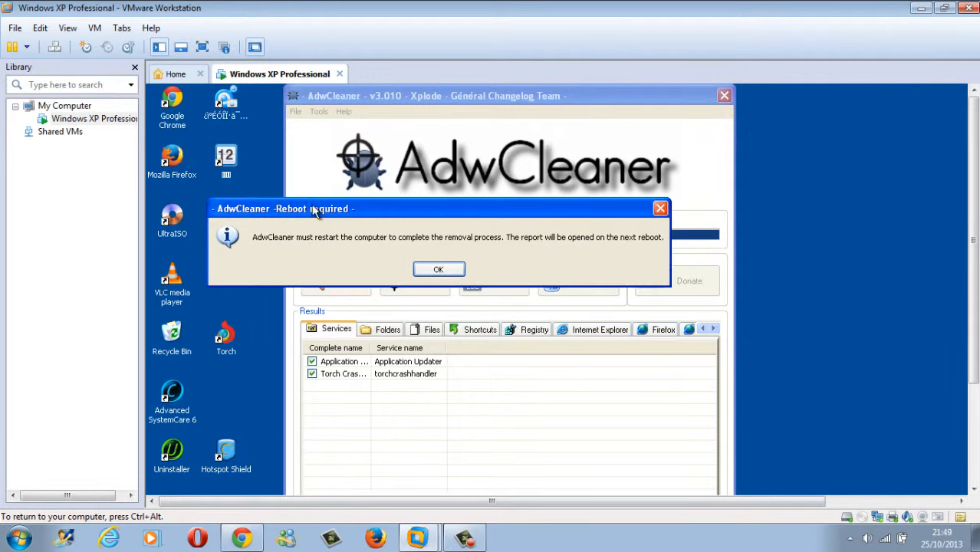
left_click(426, 270)
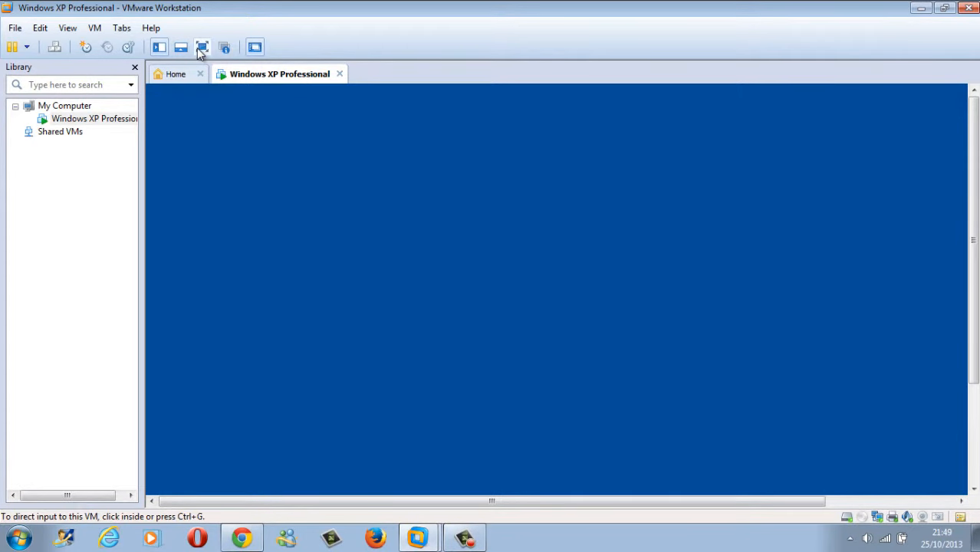
Step: Toggle VMware full screen during the reboot and pause recording once the Notepad report appears
left_click(201, 48)
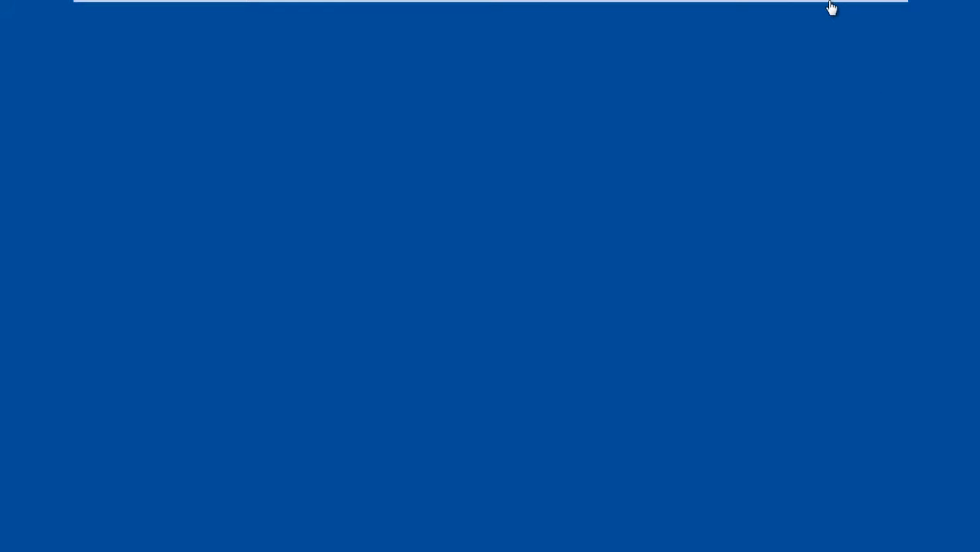
mouse_move(830, 6)
left_click(872, 10)
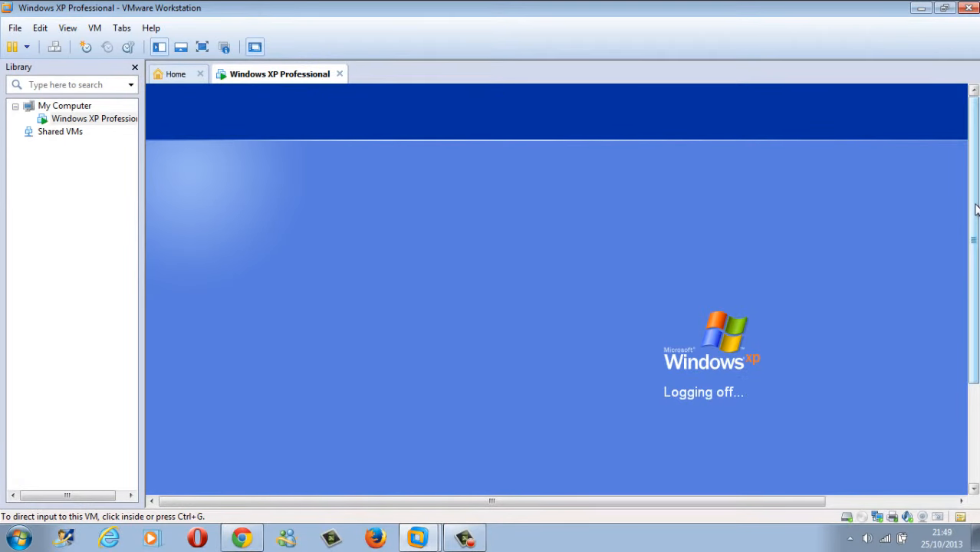
left_click(464, 539)
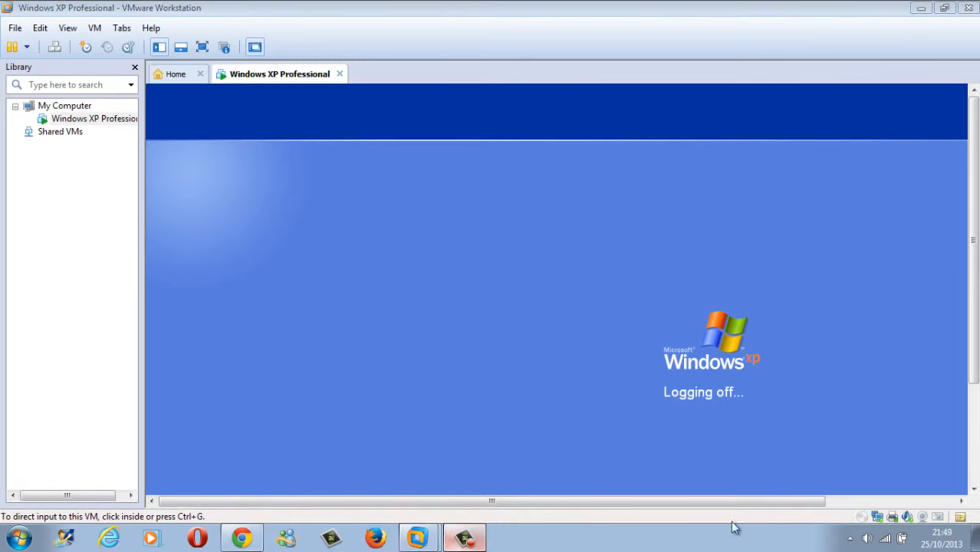
left_click(755, 414)
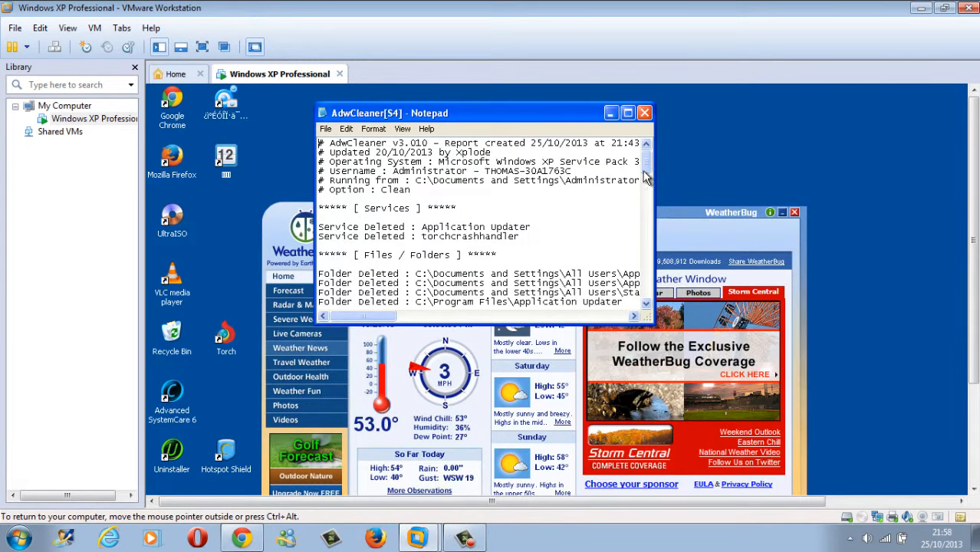
Step: Close the Notepad cleanup report, go full screen, and close WeatherBug and its desktop message
mouse_move(646, 160)
left_mouse_down()
mouse_move(645, 224)
mouse_move(648, 144)
left_mouse_up()
left_click(644, 114)
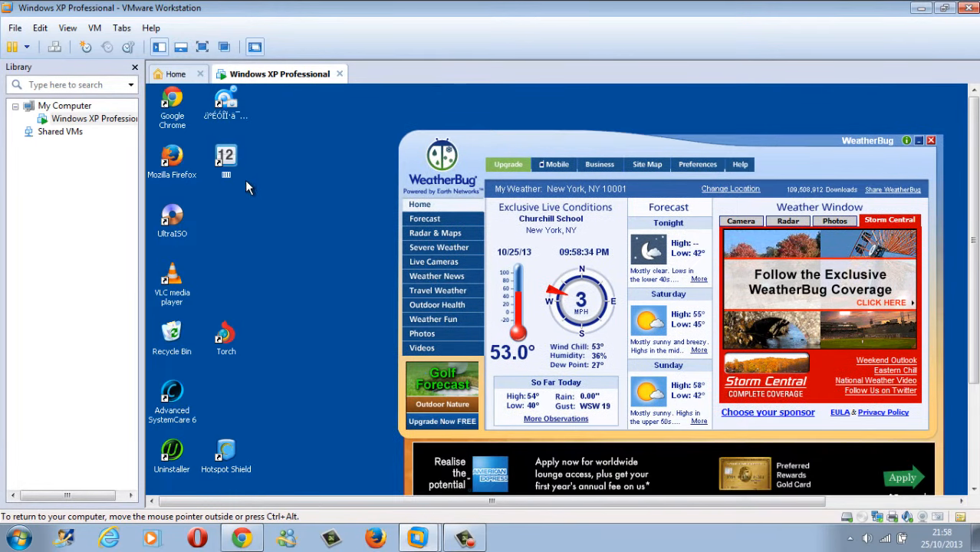
left_click(203, 47)
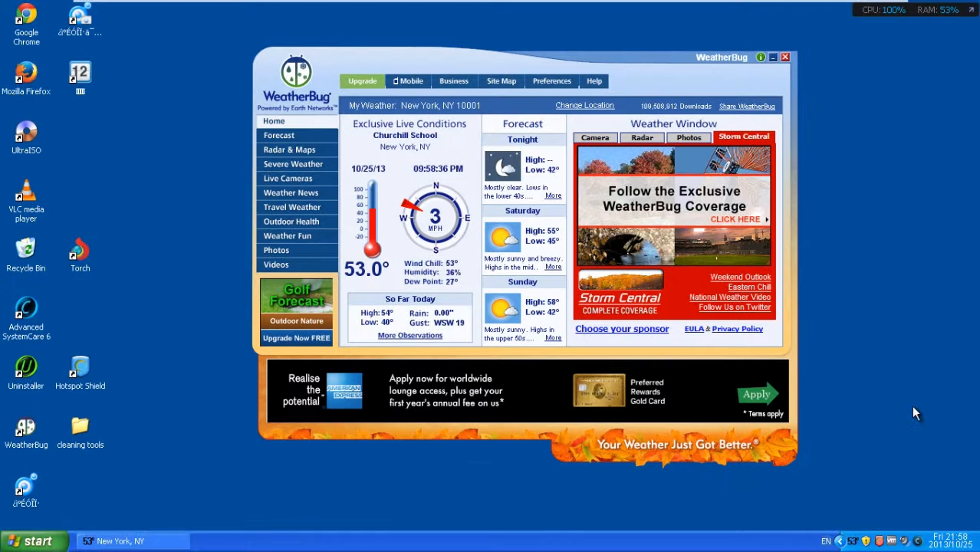
left_click(784, 57)
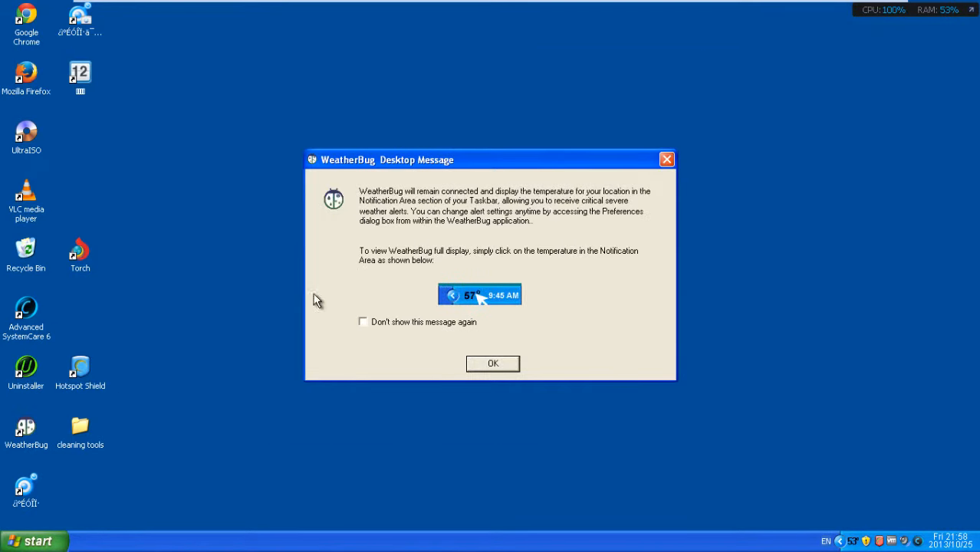
left_click(493, 362)
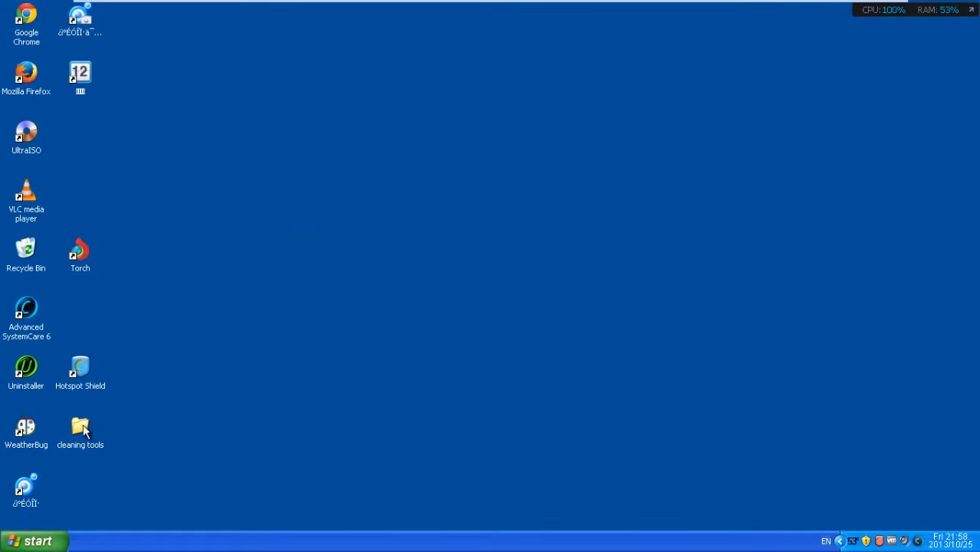
Step: Launch Revo Uninstaller from the cleaning tools folder, maximize it, and select the 2.1.7.4056 program
double_click(81, 429)
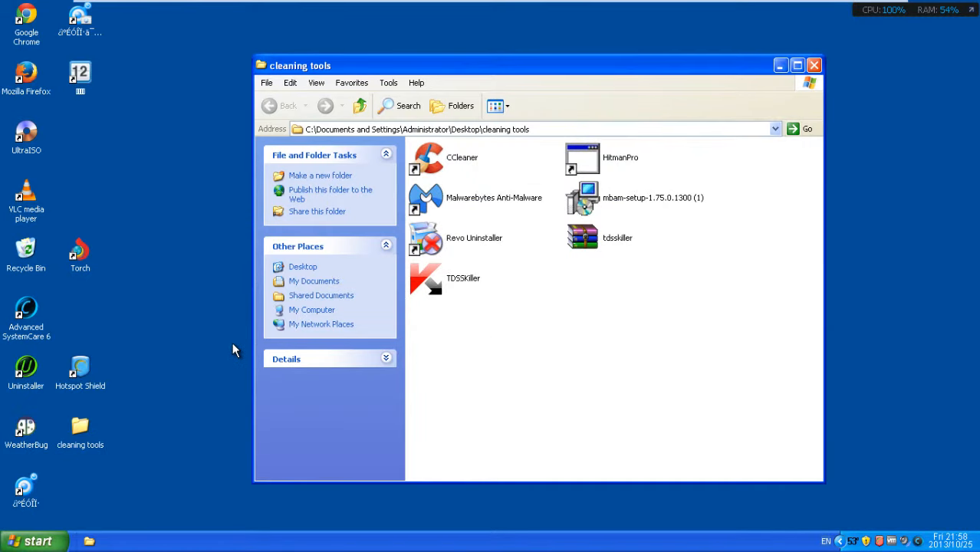
left_click(458, 233)
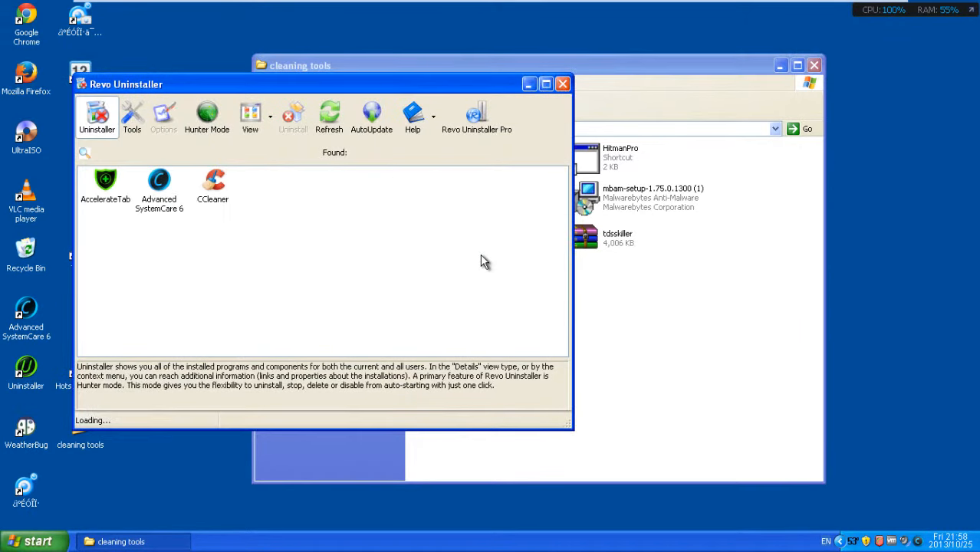
left_click(545, 84)
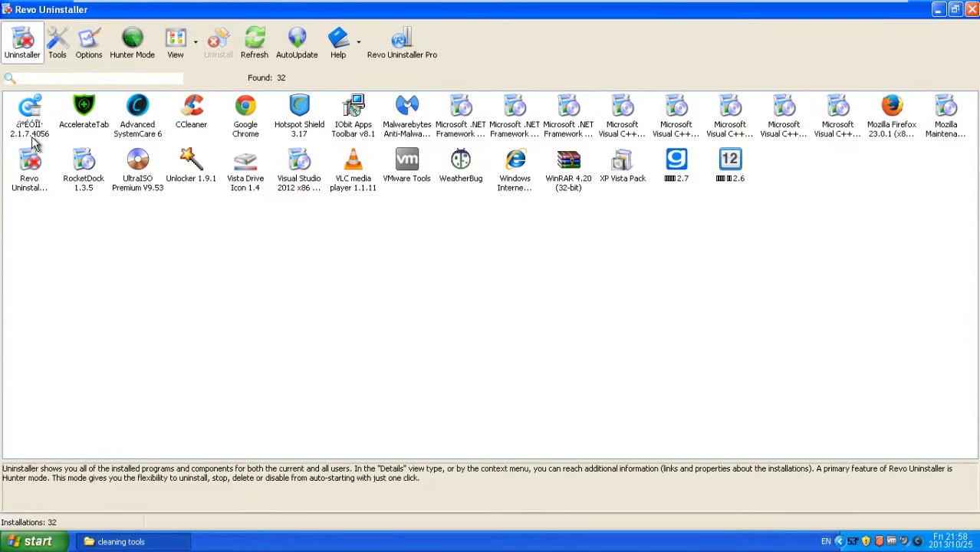
left_click(31, 130)
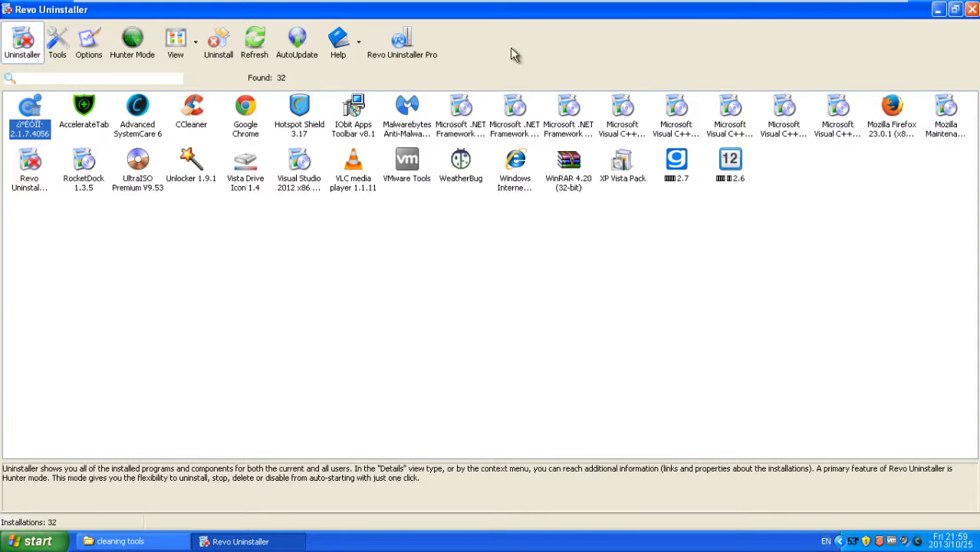
Step: Uninstall the 2.1.7.4056 program in Advanced mode and proceed to the analysis step
left_click(216, 46)
left_click(444, 296)
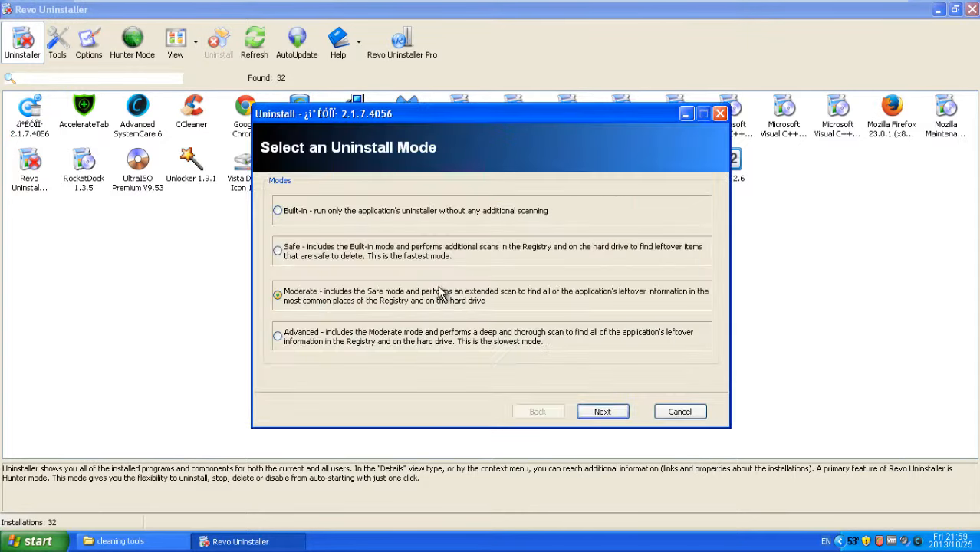
left_click(352, 340)
left_click(601, 418)
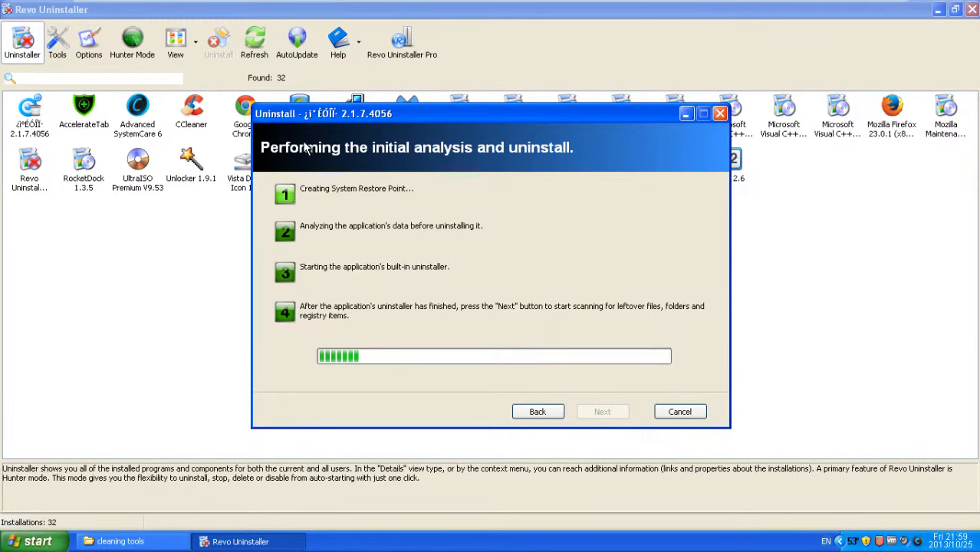
Step: Reposition the uninstall progress dialog, minimizing and restoring it while the analysis runs
left_click_drag(295, 112, 300, 138)
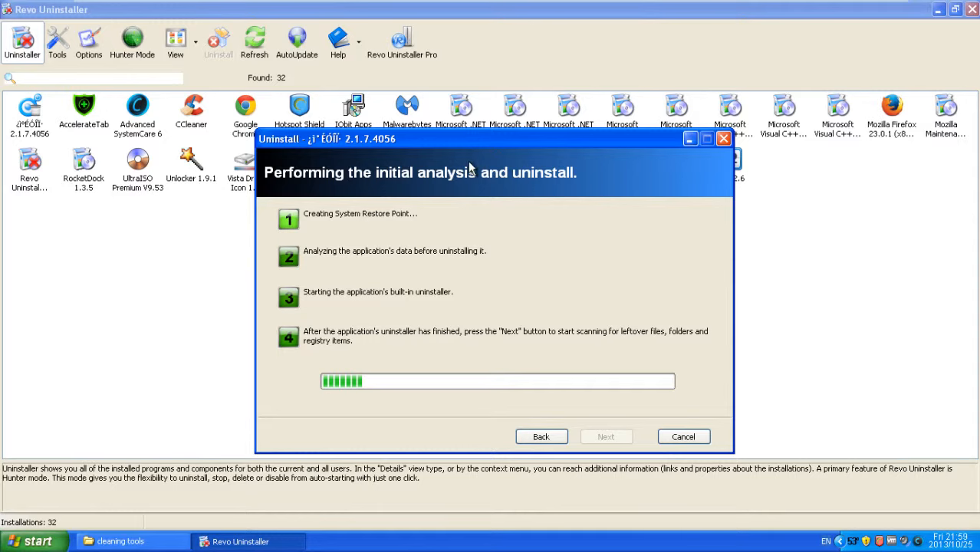
left_click_drag(470, 143, 468, 94)
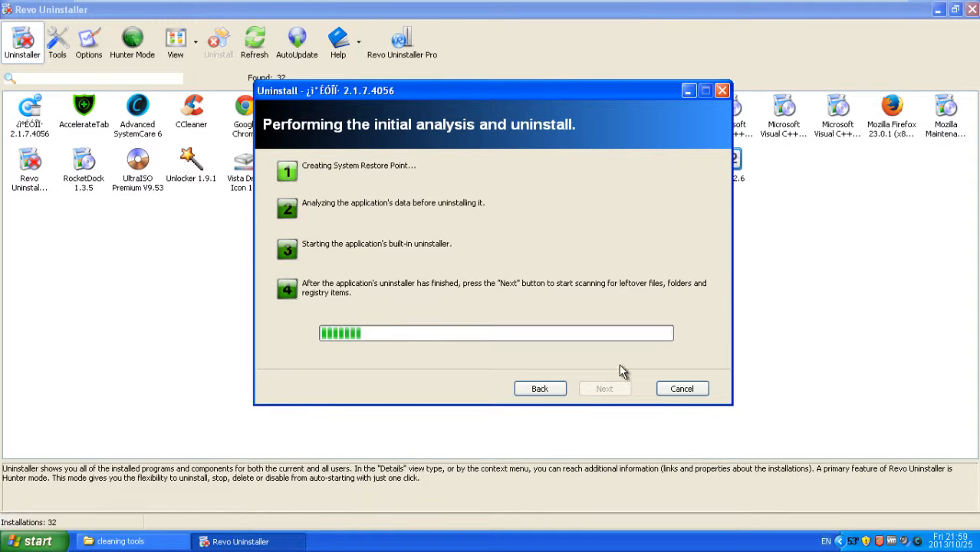
left_click_drag(412, 101, 531, 263)
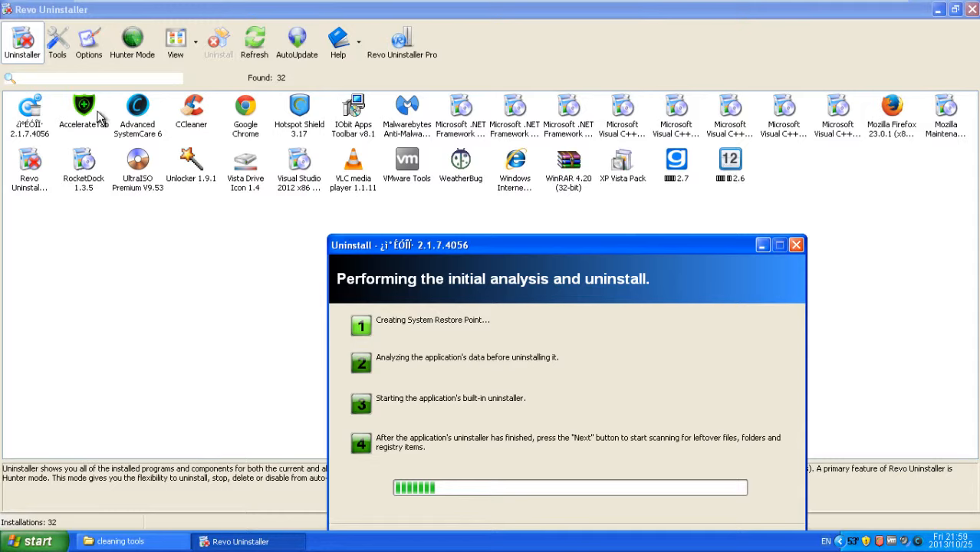
left_click_drag(541, 250, 521, 171)
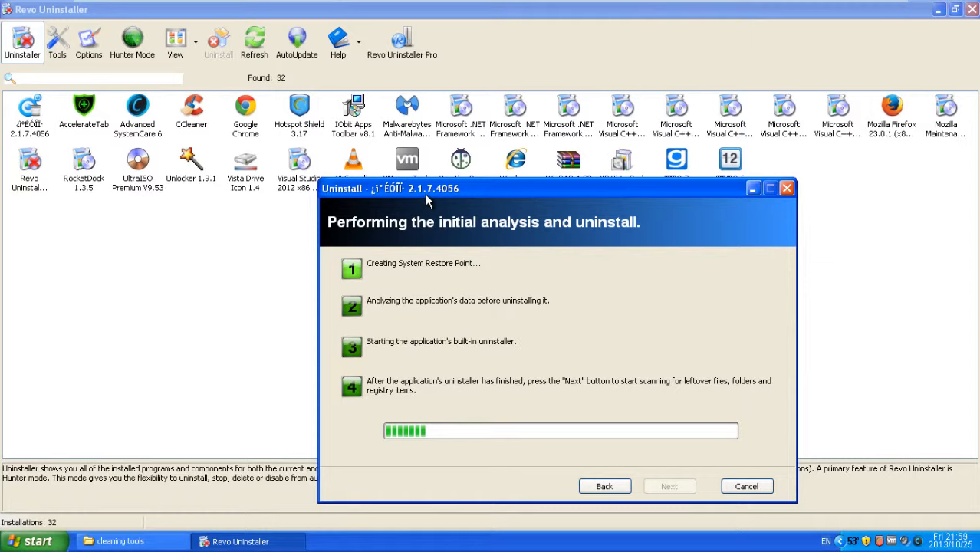
left_click(753, 190)
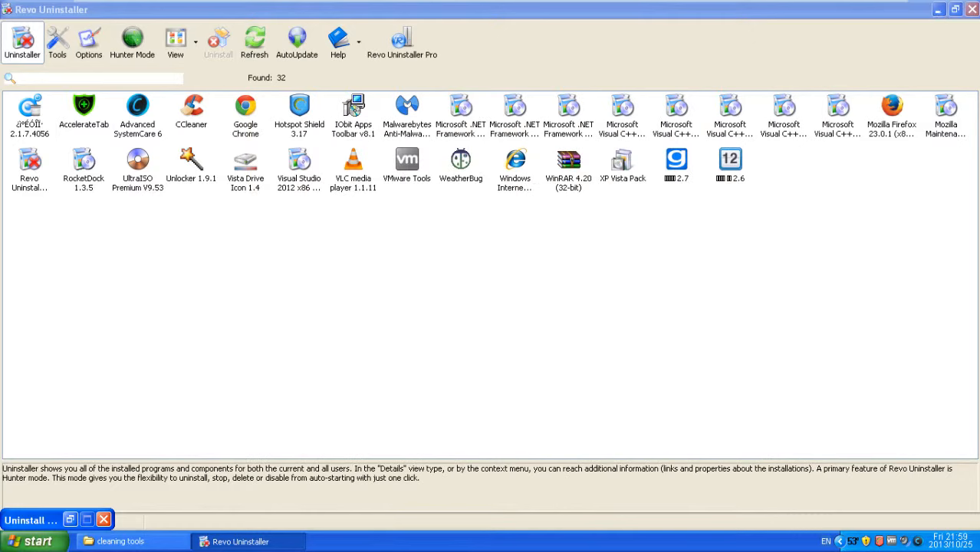
left_click_drag(46, 524, 255, 287)
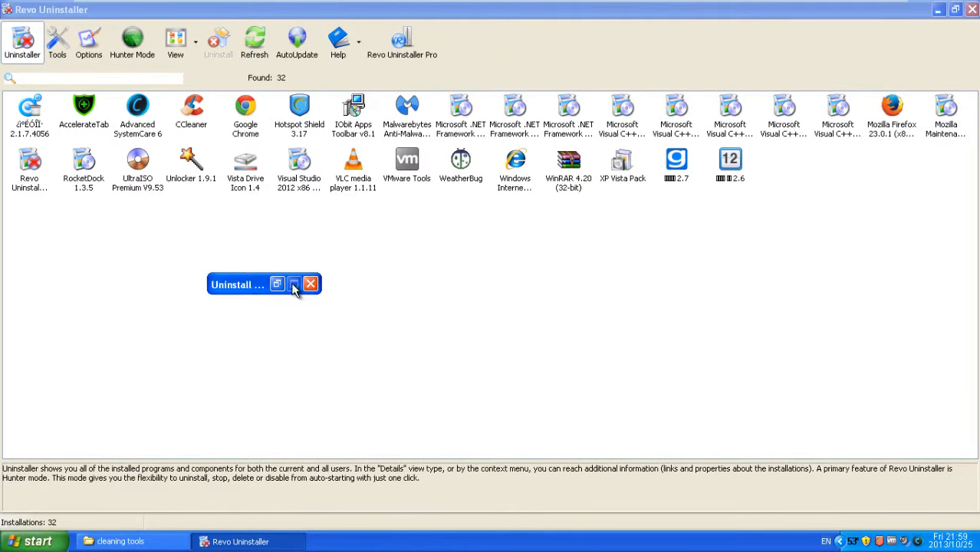
left_click(277, 284)
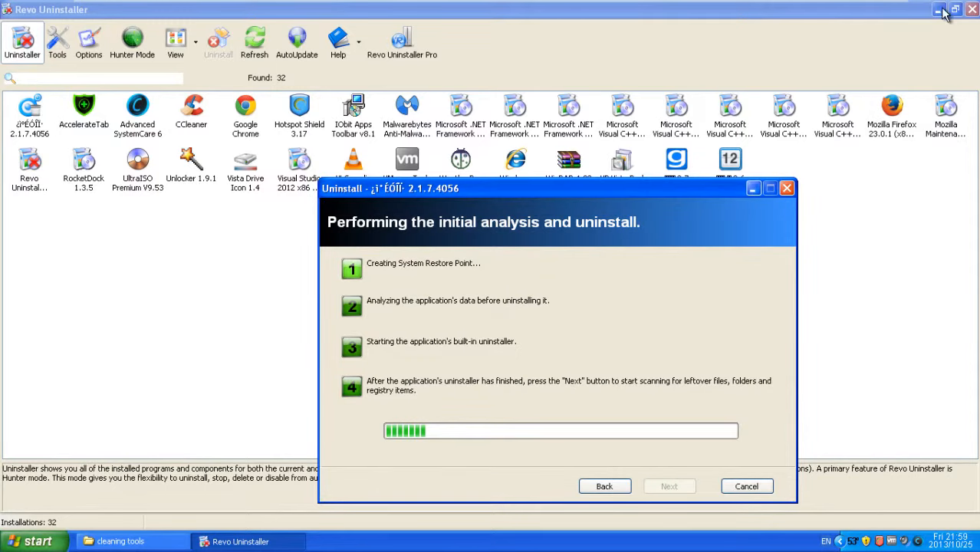
left_click(753, 190)
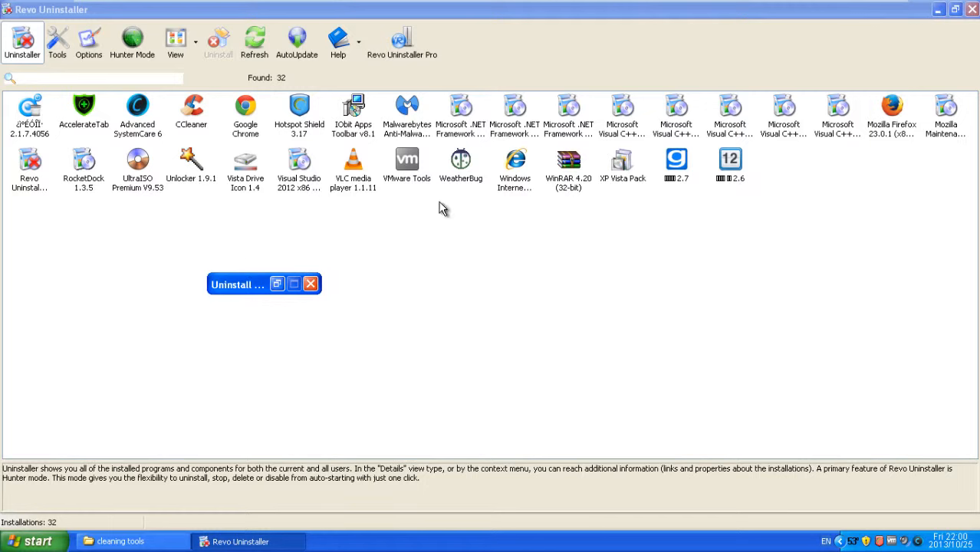
left_click(277, 284)
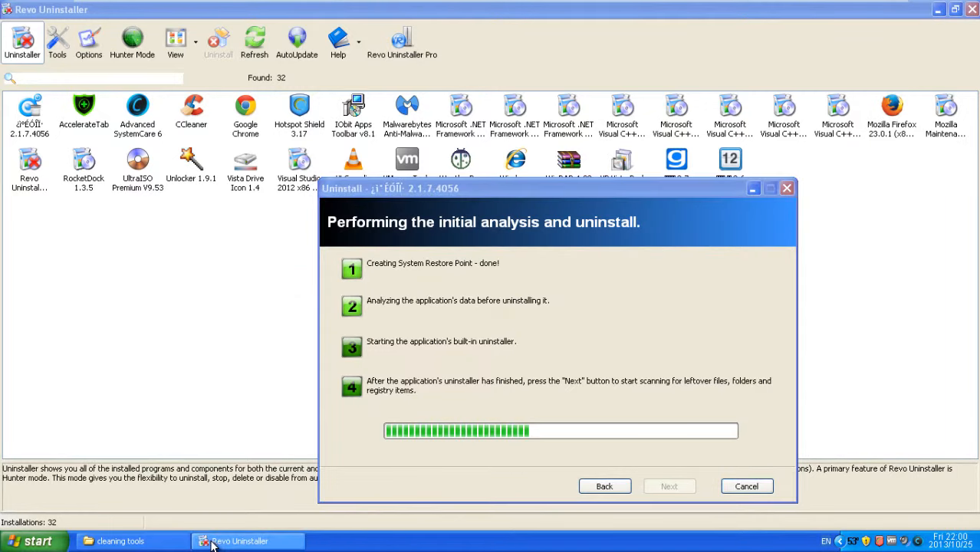
Step: Minimize the cleaning tools window and launch Mozilla Firefox from the Start menu
left_click(155, 544)
left_click(155, 544)
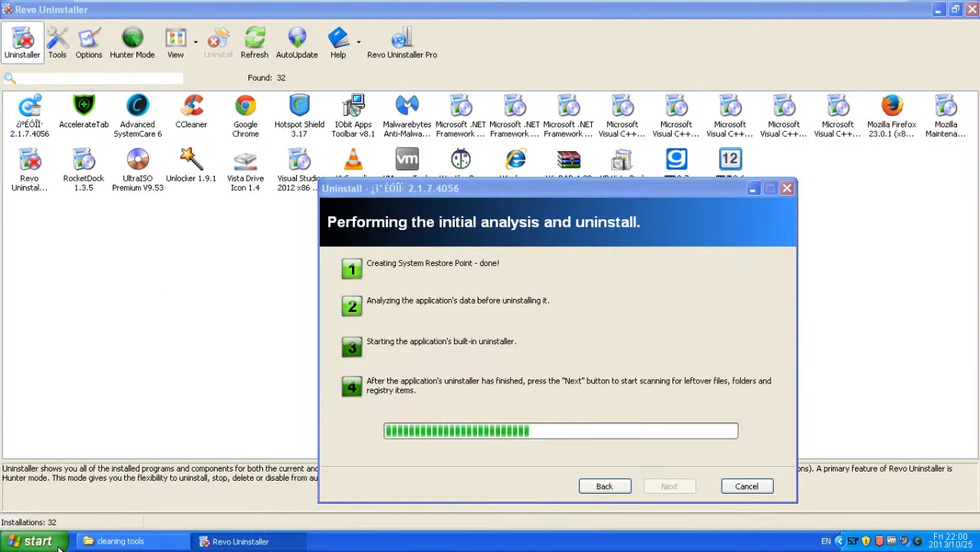
left_click(32, 541)
left_click(98, 354)
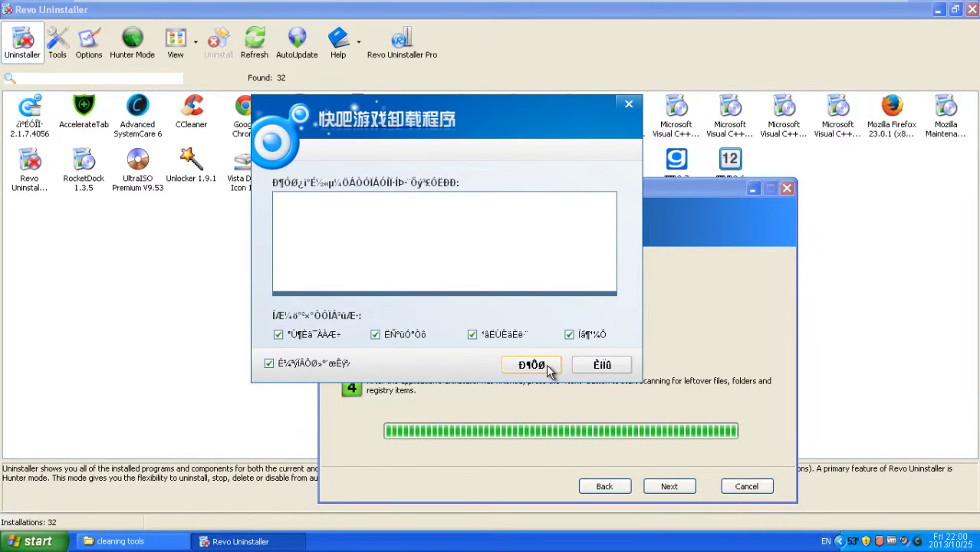
Step: Close the Chinese uninstaller dialog and rerun Revo's analysis and uninstall step
left_click_drag(343, 122, 311, 39)
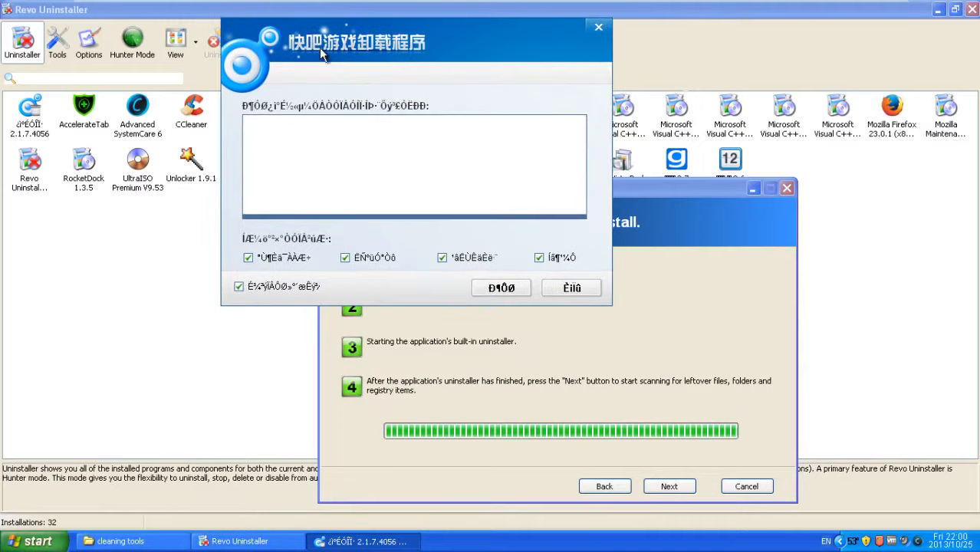
left_click(672, 490)
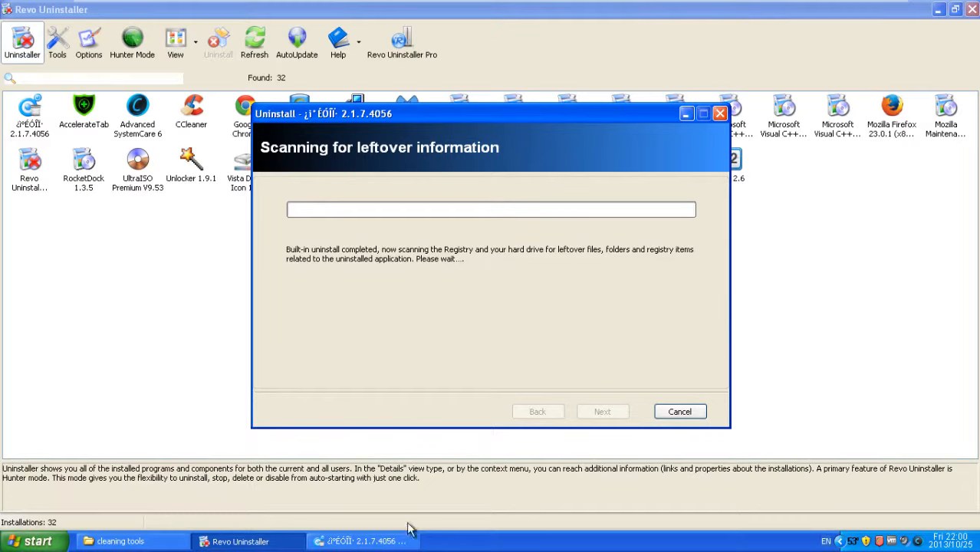
left_click(402, 541)
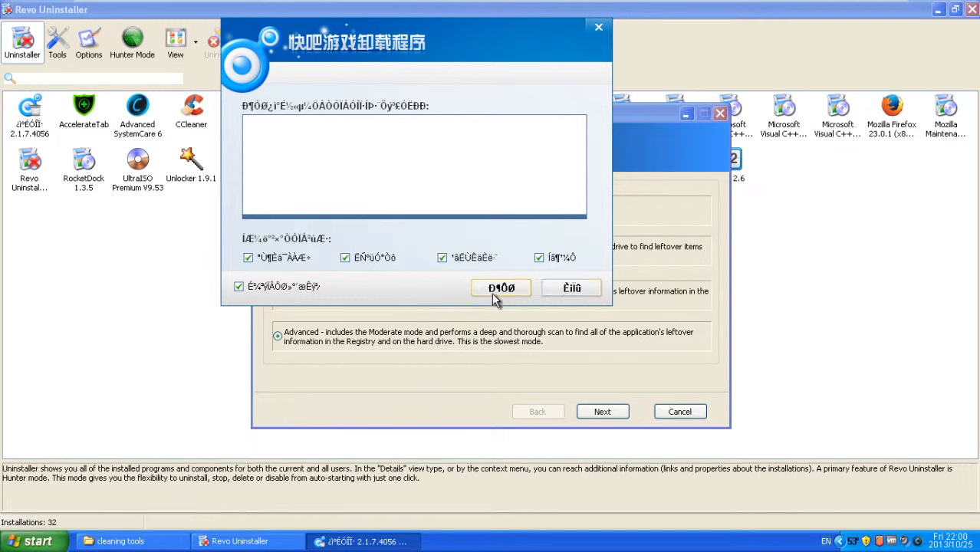
left_click(570, 289)
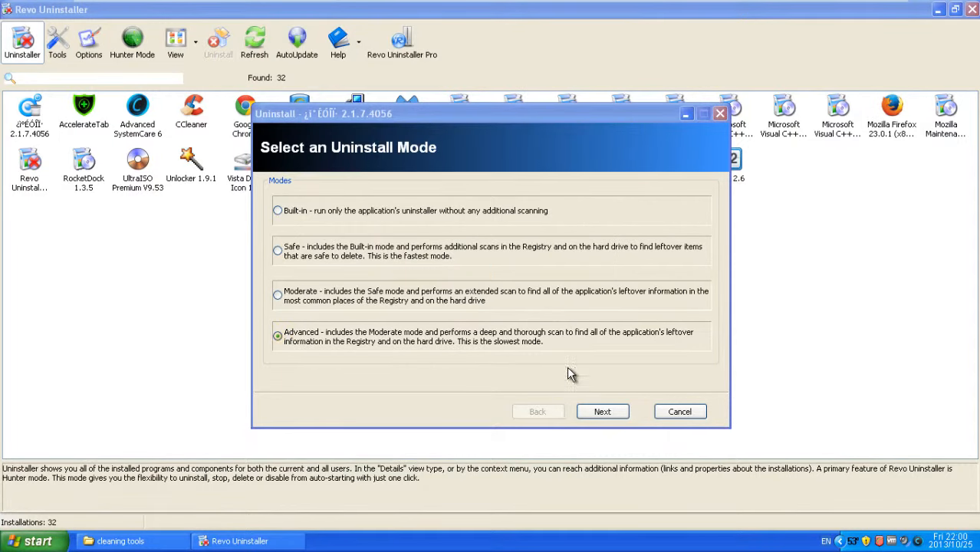
left_click(599, 411)
left_click(602, 412)
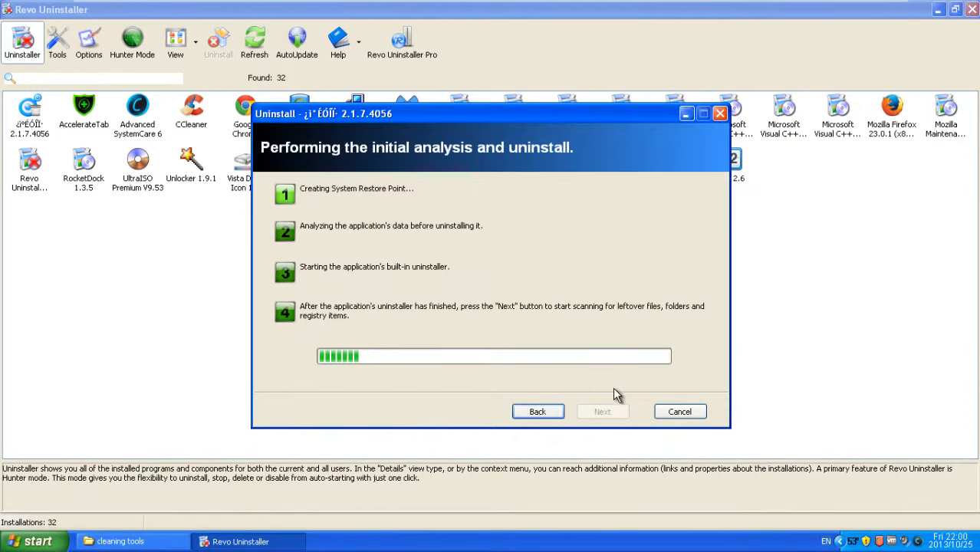
left_click(179, 543)
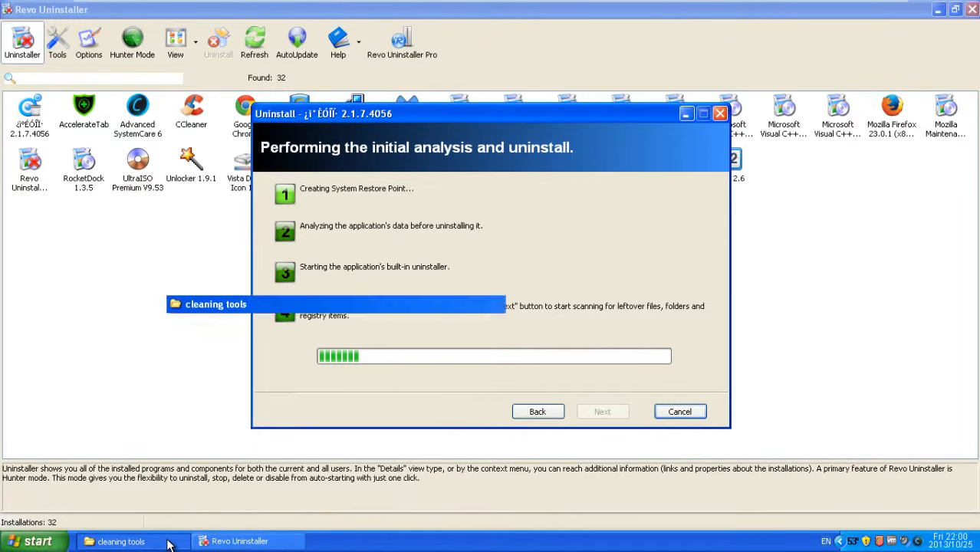
left_click(180, 542)
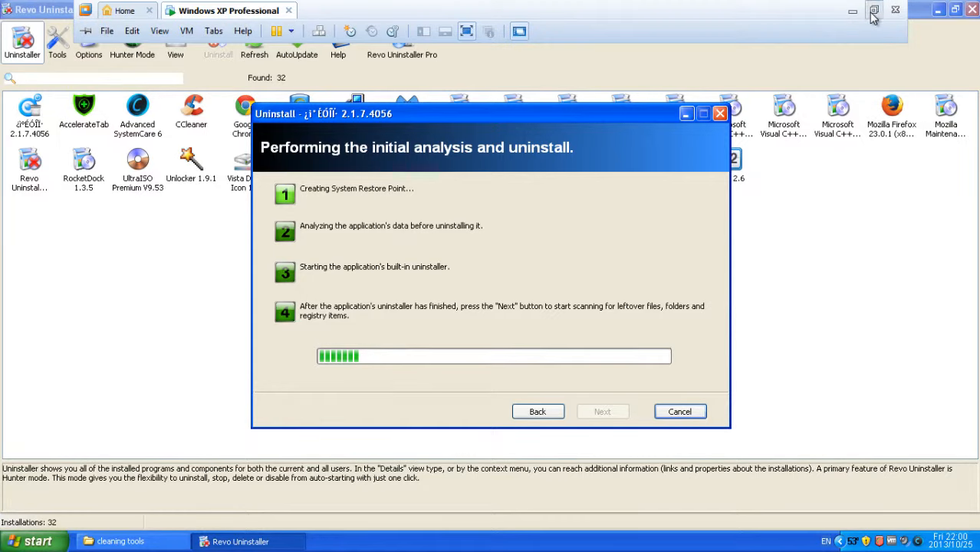
Step: Leave full screen and confirm the program's own Chinese uninstall prompt
left_click(873, 11)
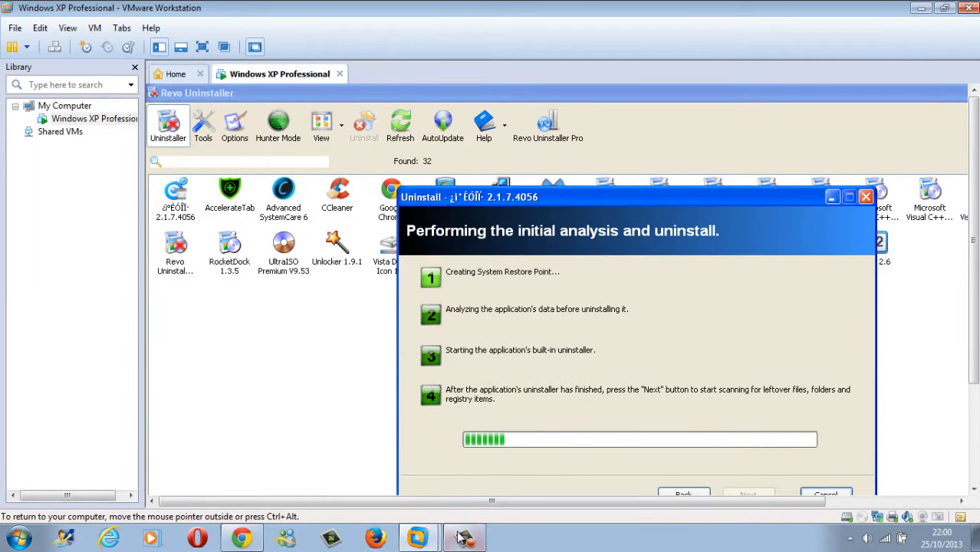
left_click(418, 537)
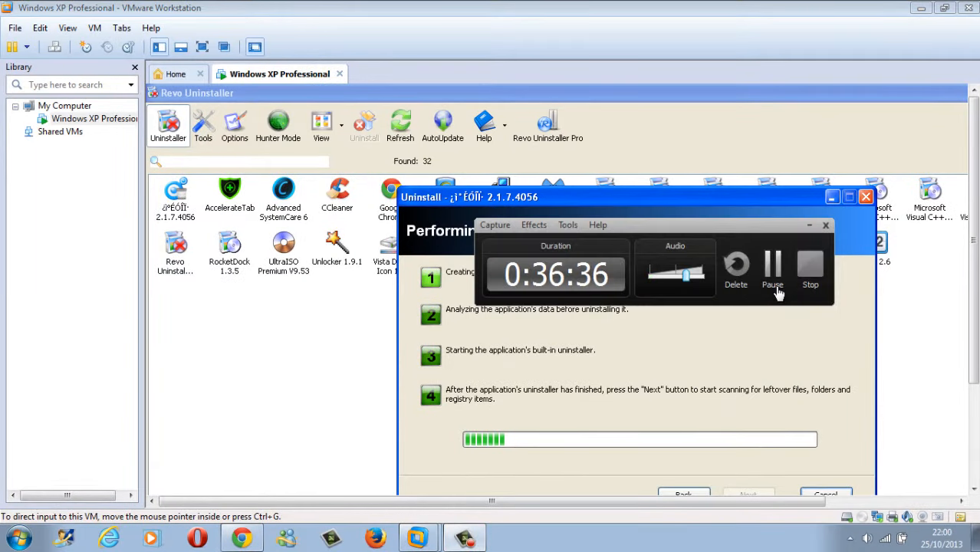
left_click(775, 287)
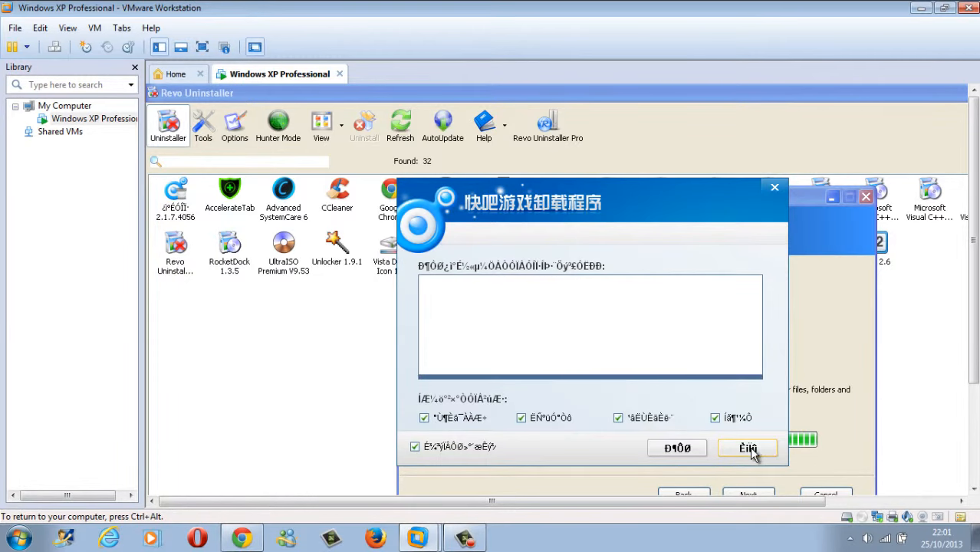
left_click(746, 448)
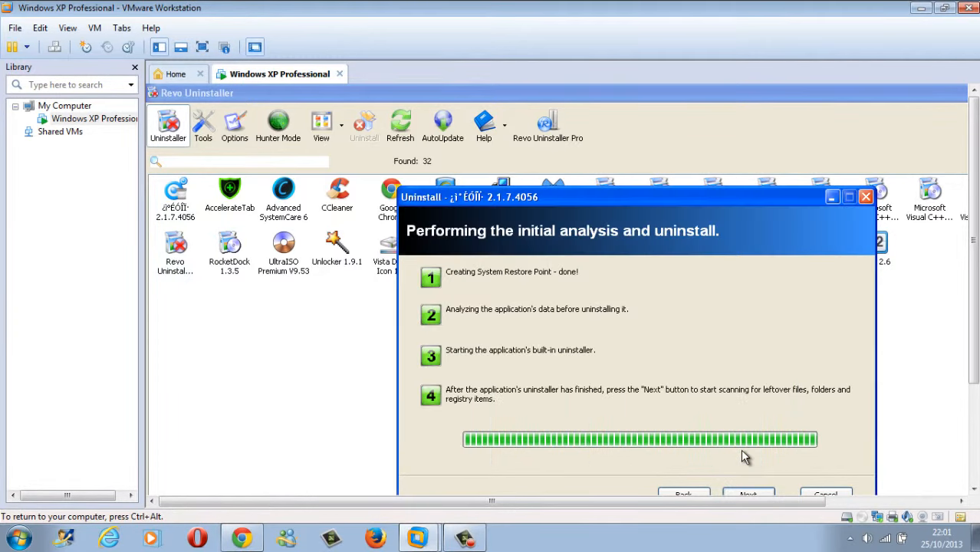
Step: Return to full screen and continue Revo's wizard to scan for leftover files and registry entries
left_click(202, 47)
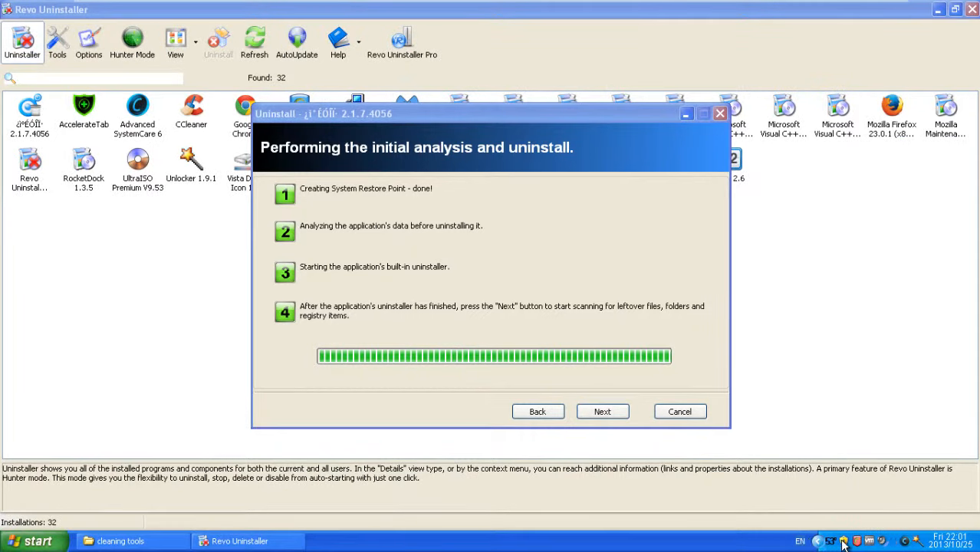
left_click(603, 411)
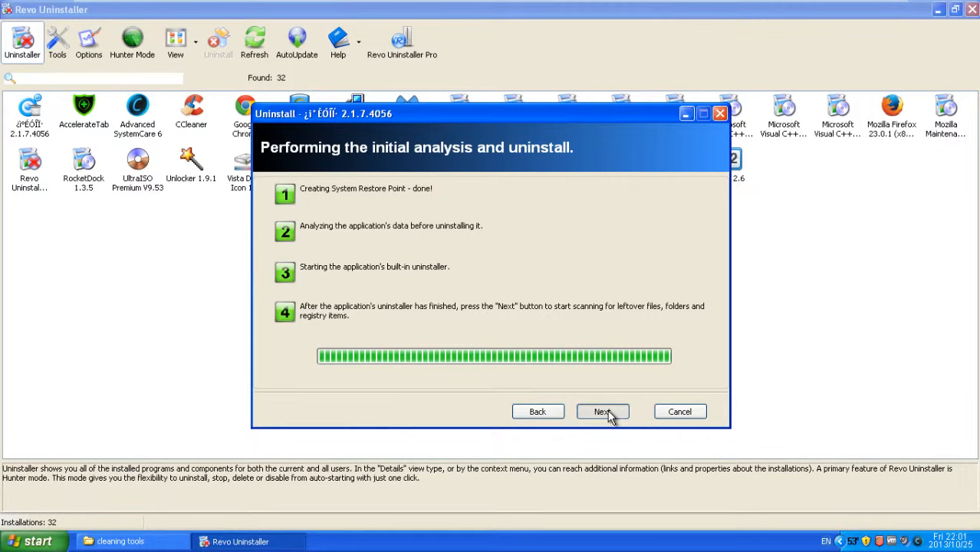
left_click(603, 412)
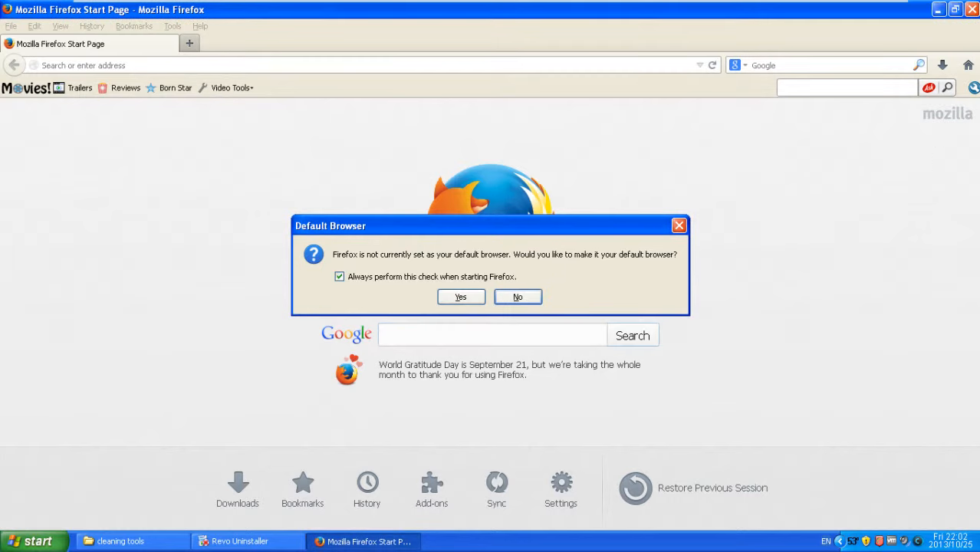
Step: Dismiss the default-browser prompt and show the Extensions list in Firefox's Add-ons Manager
left_click(517, 297)
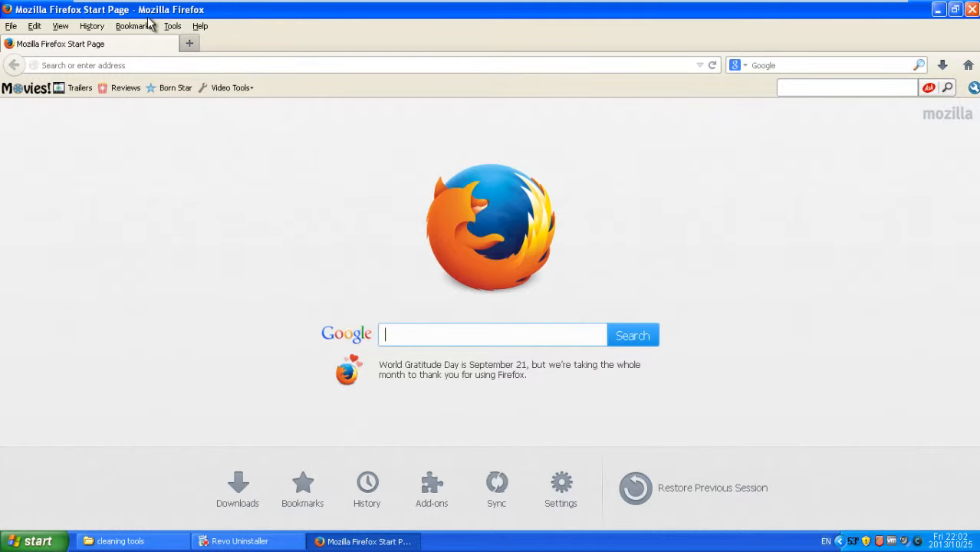
left_click(173, 26)
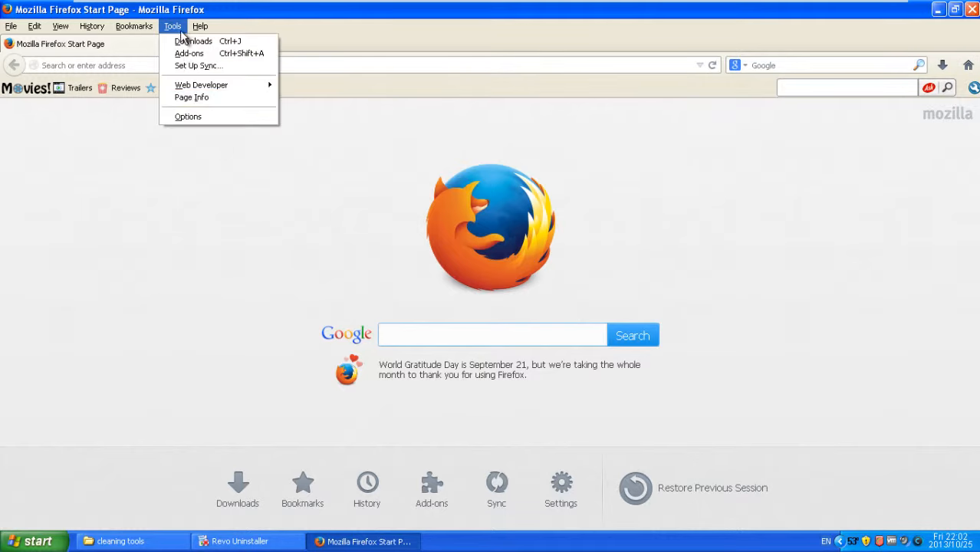
left_click(247, 54)
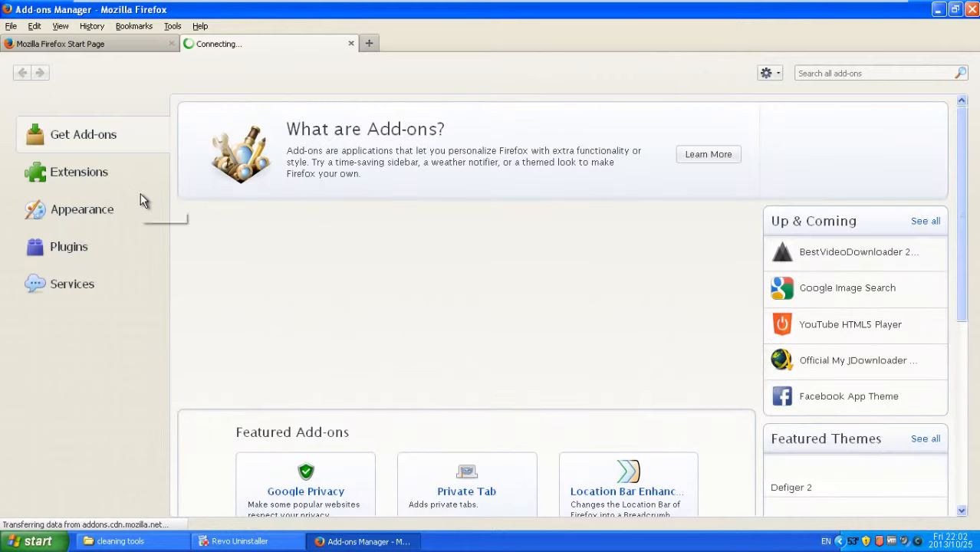
left_click(81, 251)
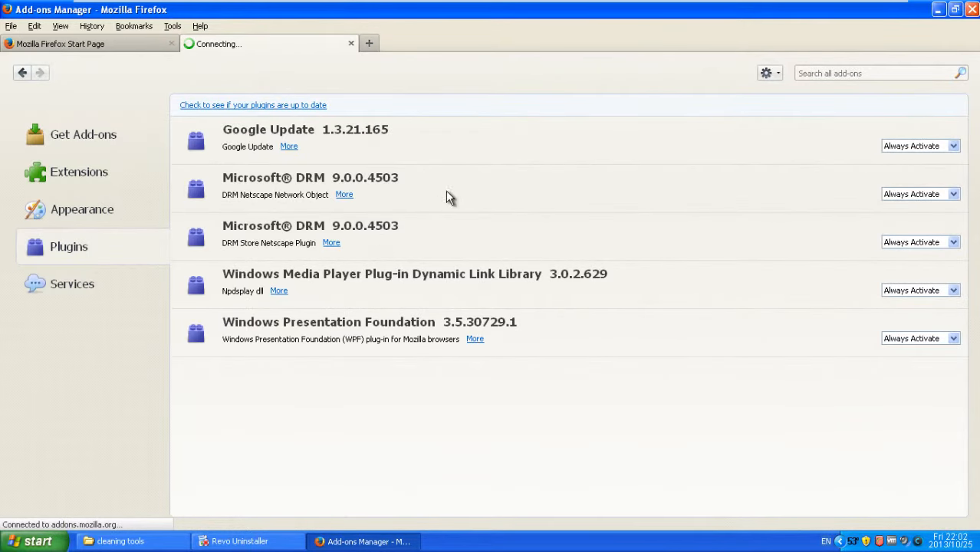
left_click(102, 182)
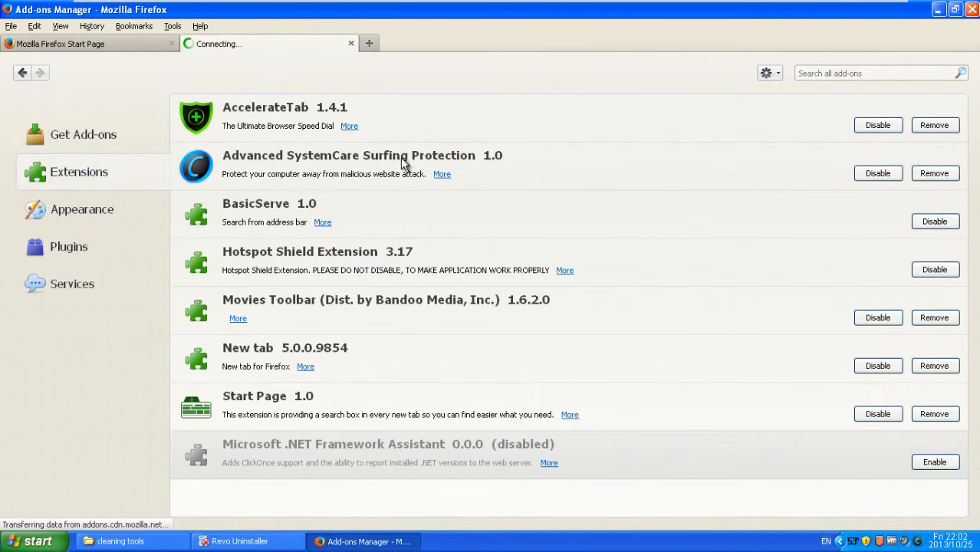
Step: Remove AccelerateTab, Advanced SystemCare, Movies Toolbar and New tab; disable BasicServe and Hotspot Shield
left_click(920, 136)
left_click(875, 126)
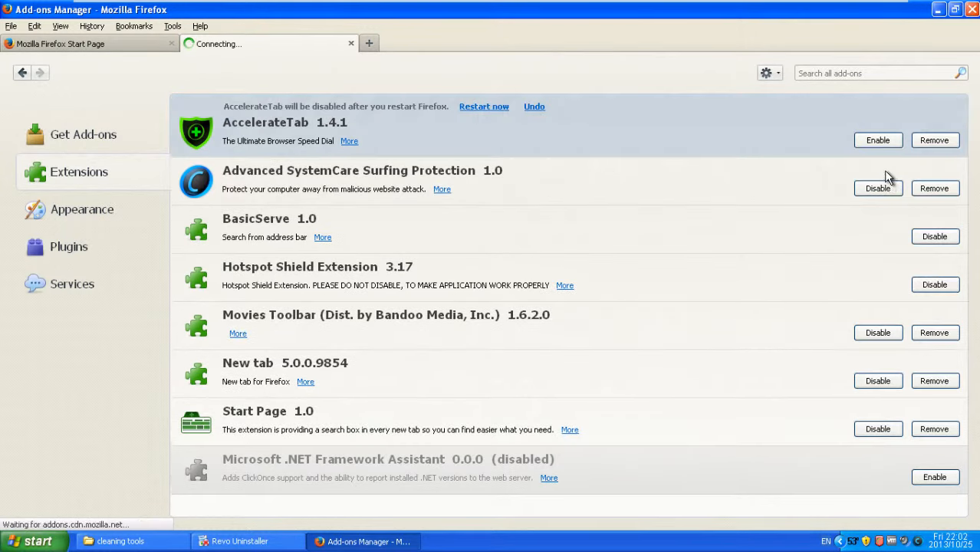
left_click(878, 186)
left_click(934, 139)
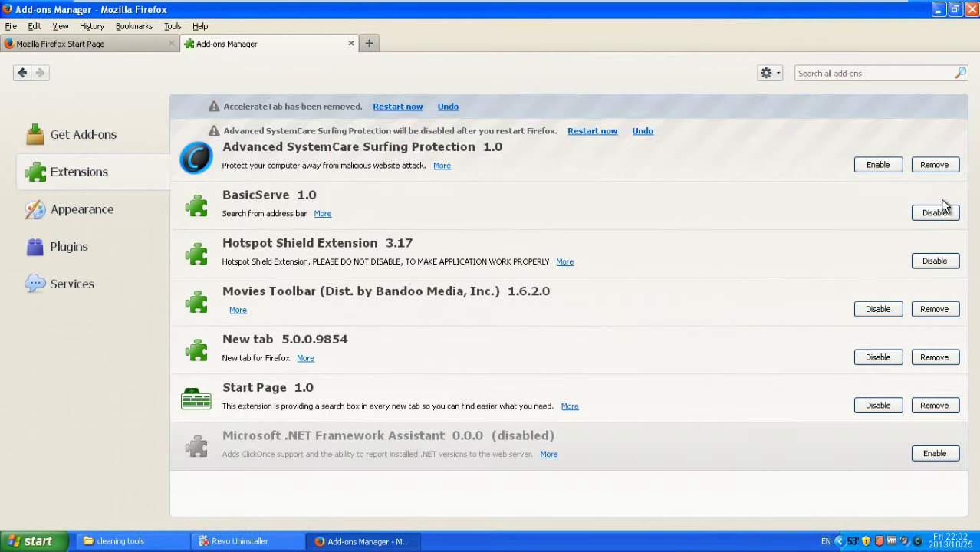
left_click(936, 165)
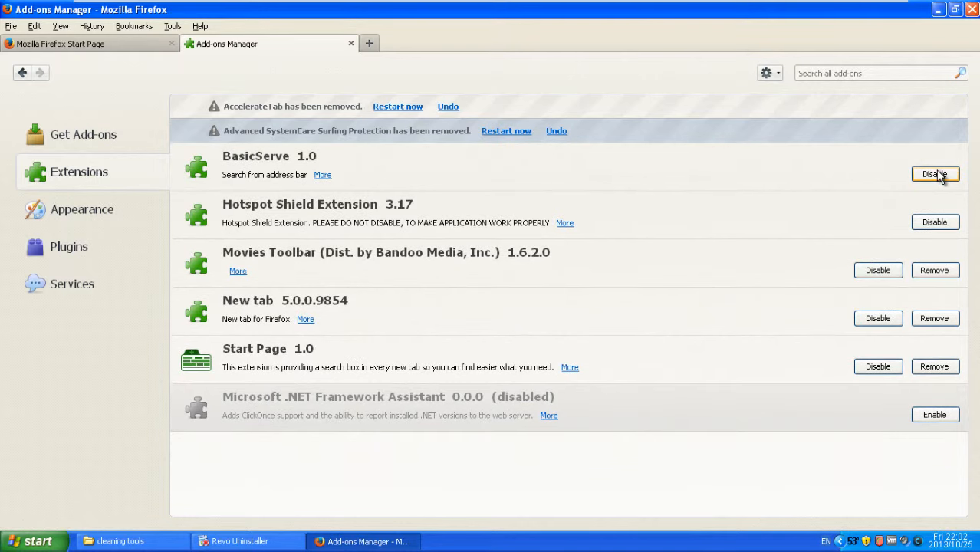
left_click(937, 174)
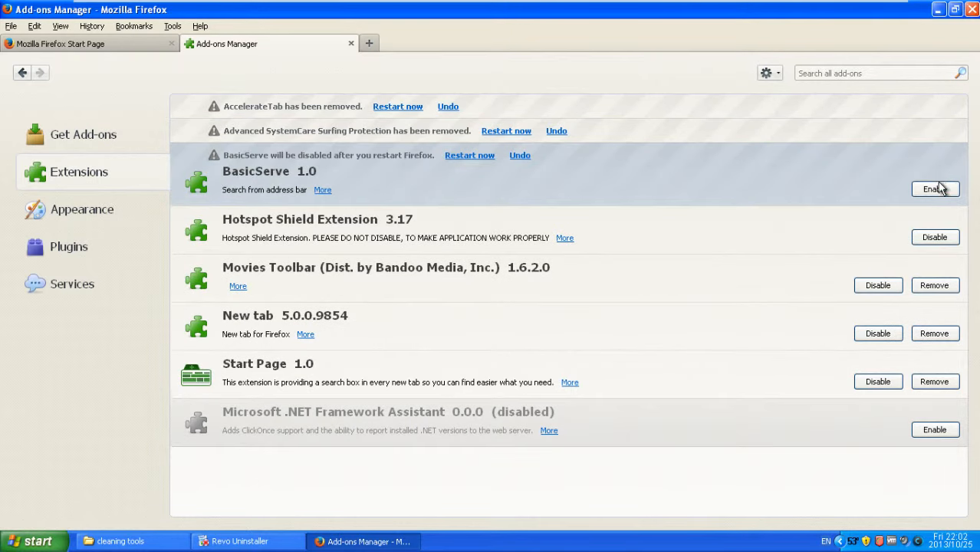
left_click(937, 238)
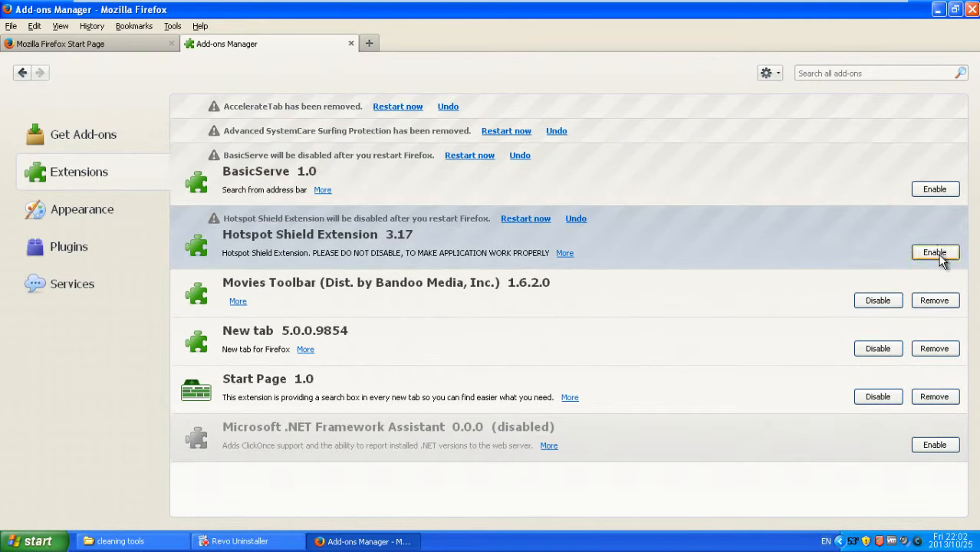
left_click(936, 301)
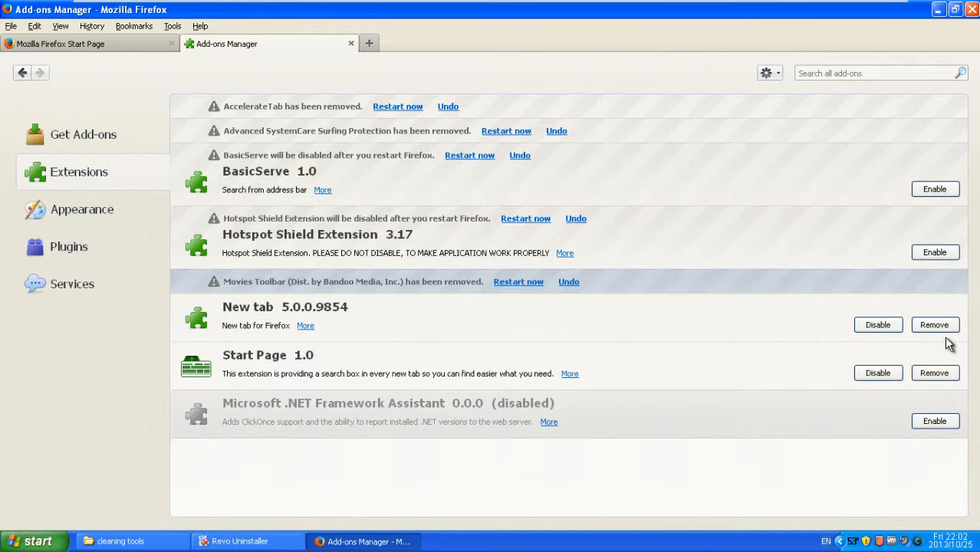
left_click(937, 325)
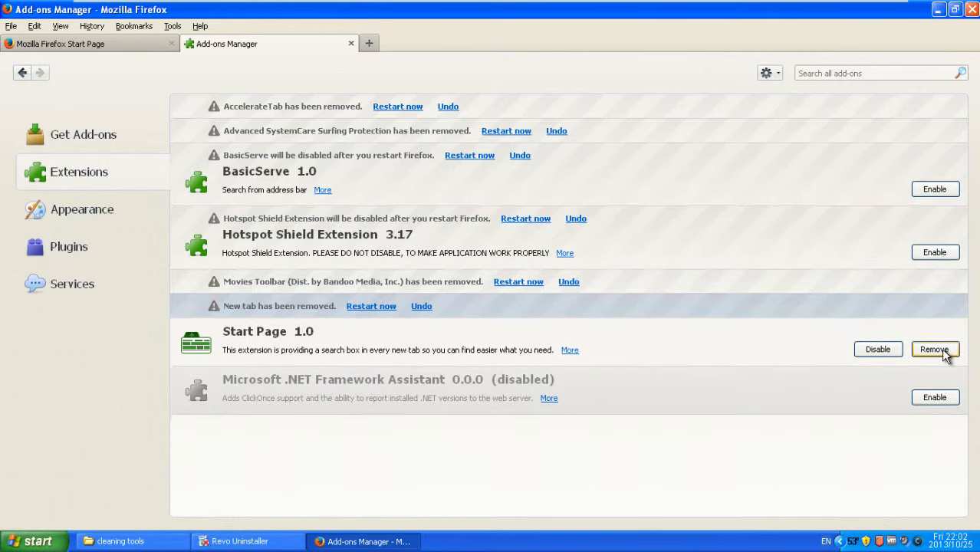
Step: Restart Firefox and bring Revo Uninstaller's leftover scan progress back into focus
left_click(385, 308)
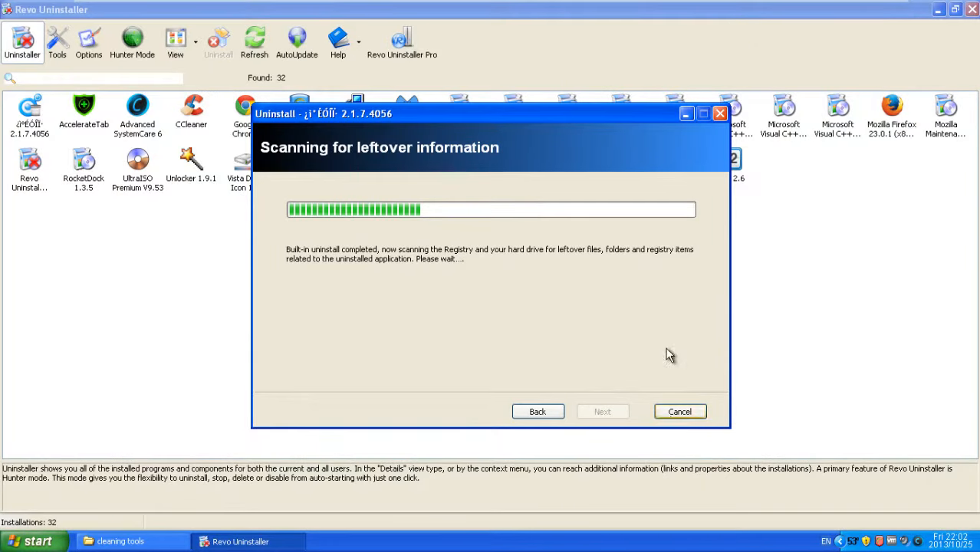
left_click(247, 549)
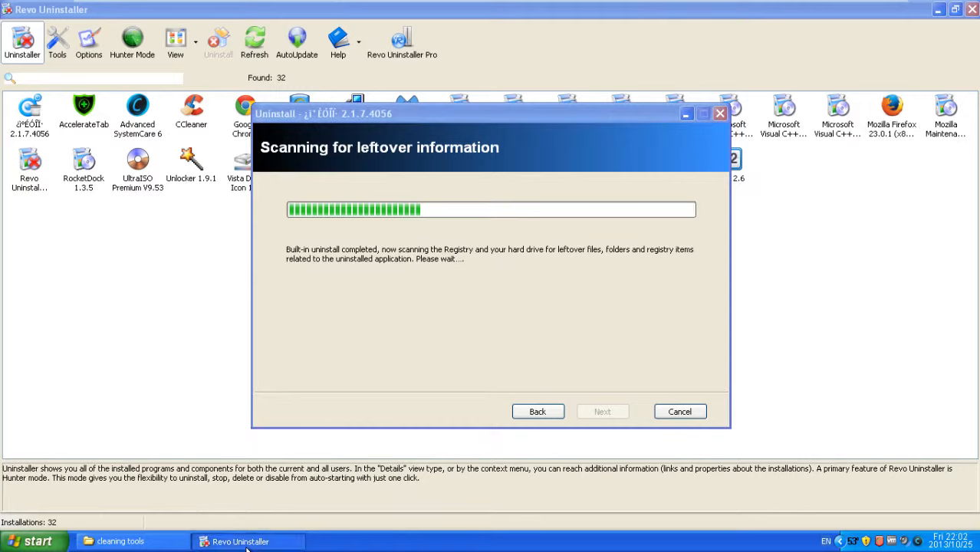
left_click(933, 14)
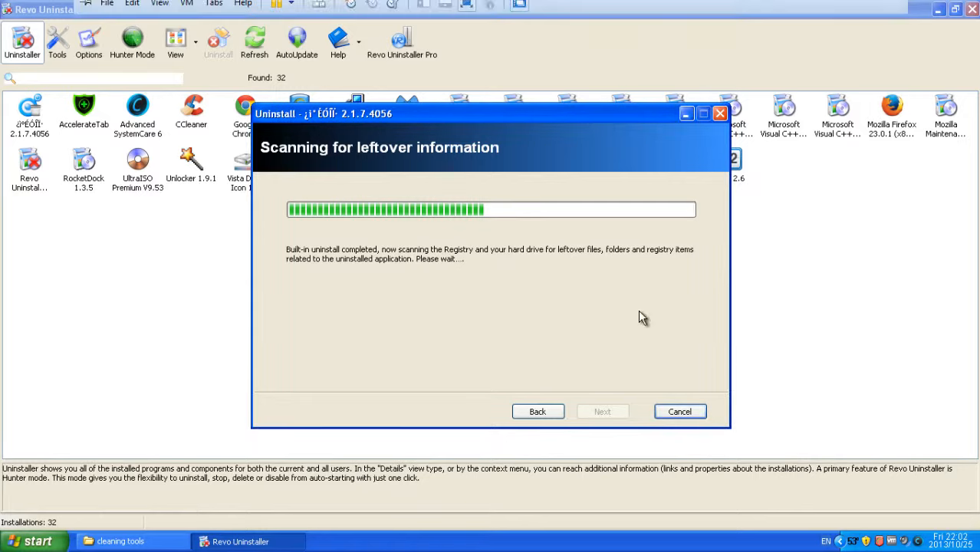
left_click_drag(539, 112, 580, 238)
left_click_drag(506, 196, 459, 88)
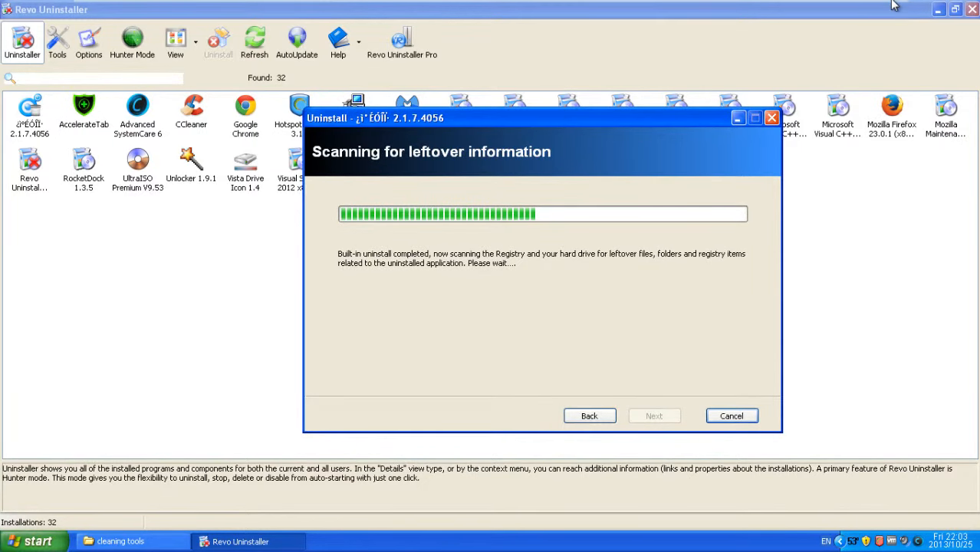
Step: Let the leftover scan finish, then continue to the 75 found leftover registry items
mouse_move(811, 7)
left_click(871, 12)
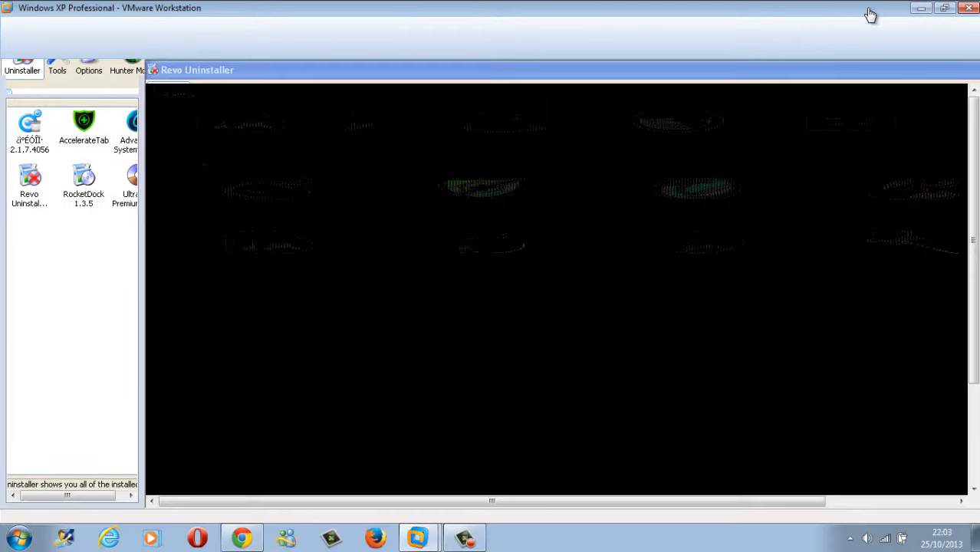
left_click(464, 539)
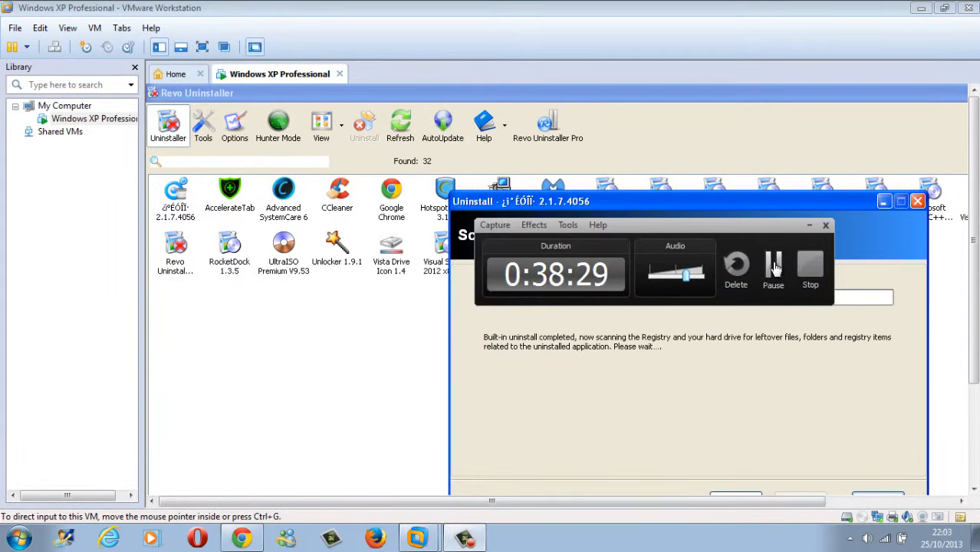
left_click(776, 270)
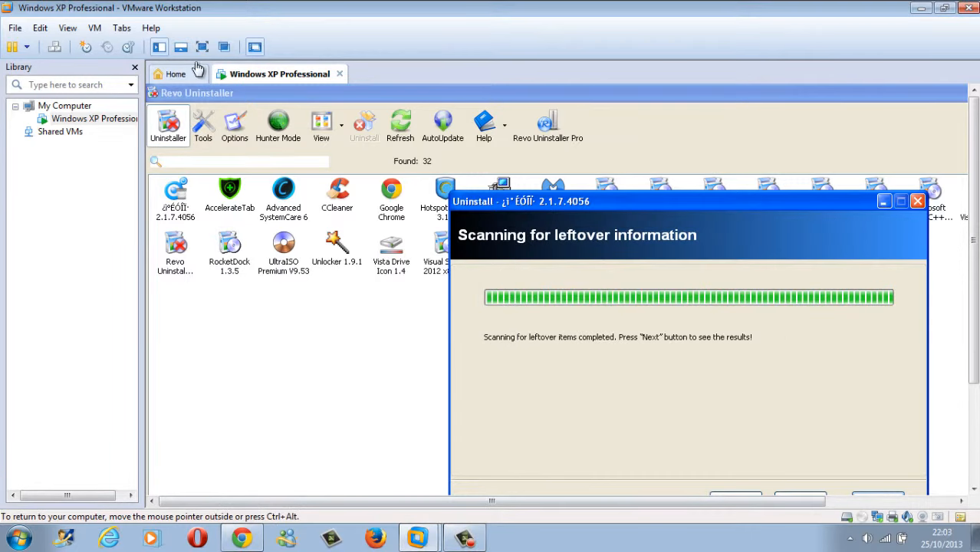
left_click(203, 47)
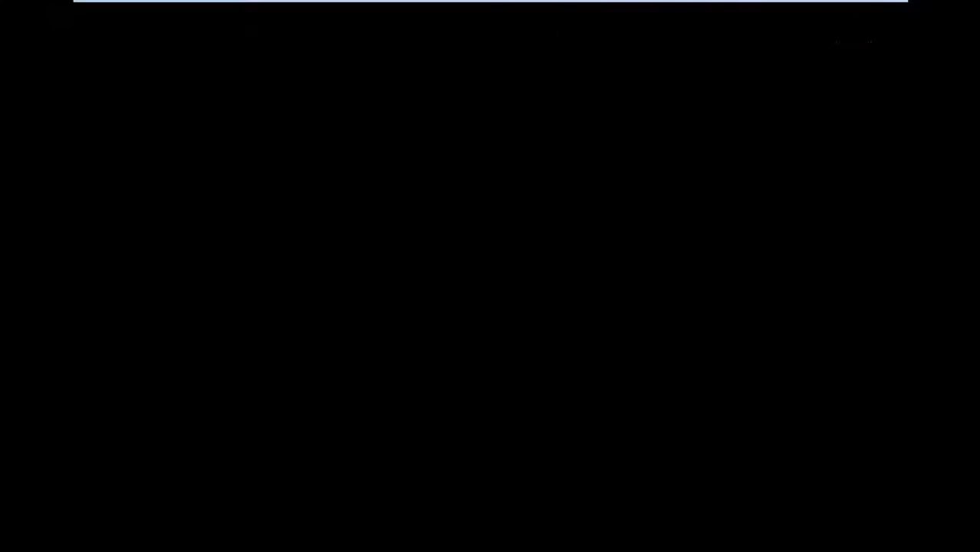
left_click(650, 418)
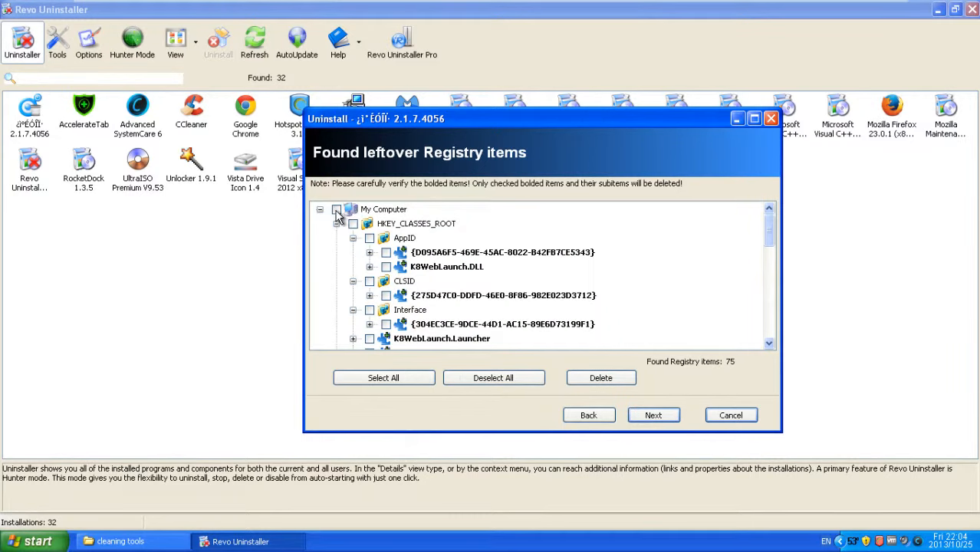
Step: Tick all leftover registry items and delete them, confirming with Yes
left_click(336, 211)
left_click_drag(768, 247, 743, 342)
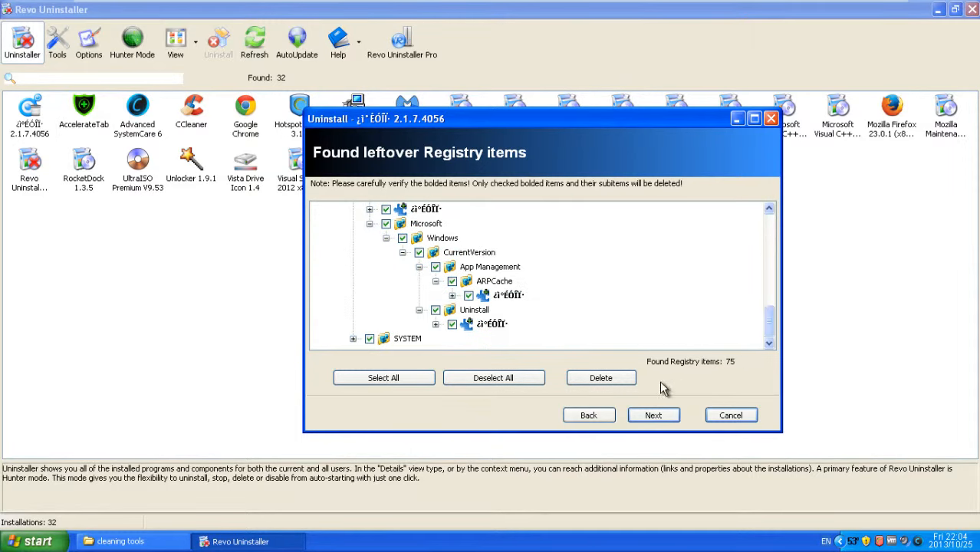
left_click(611, 385)
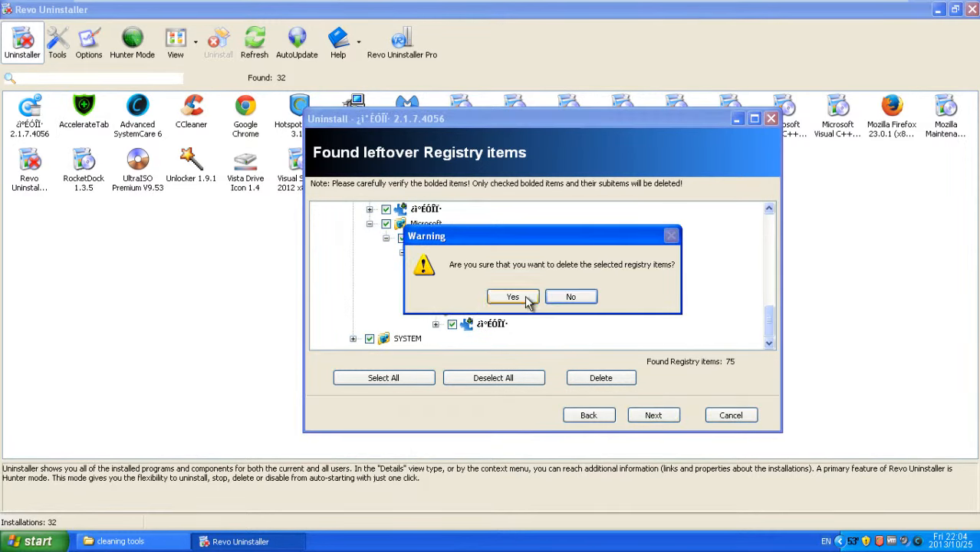
left_click(451, 296)
Step: Select all 579 leftover files and folders and send them to the Recycle Bin
left_click(654, 416)
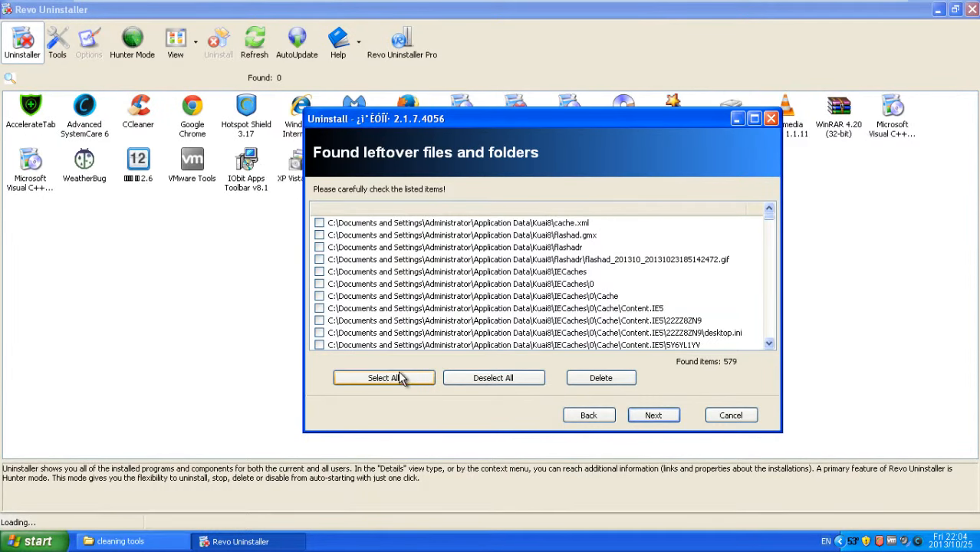
left_click(396, 381)
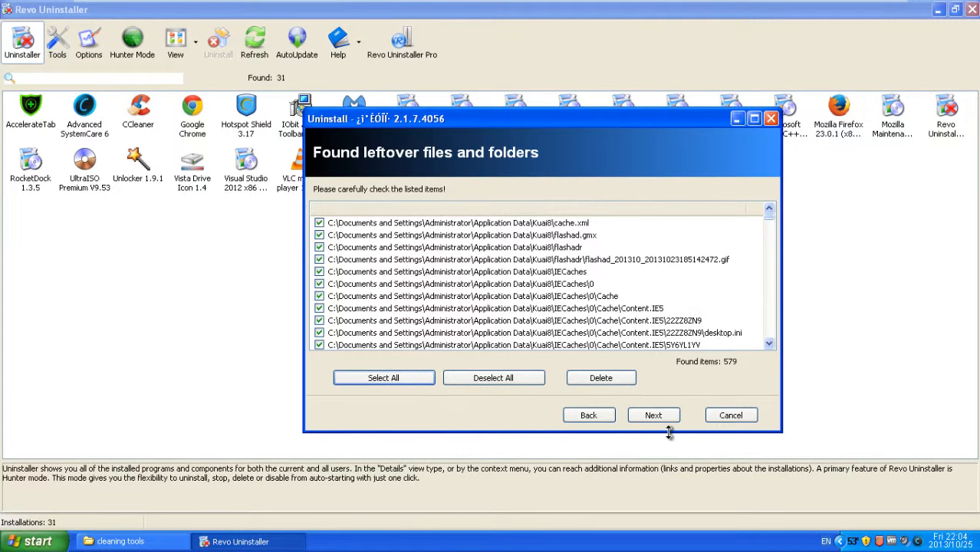
left_click(612, 379)
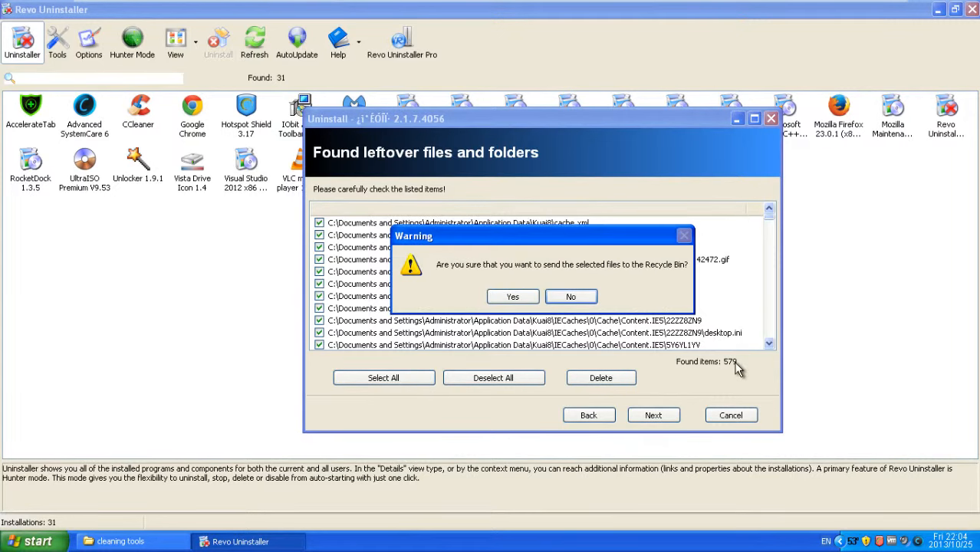
left_click(508, 299)
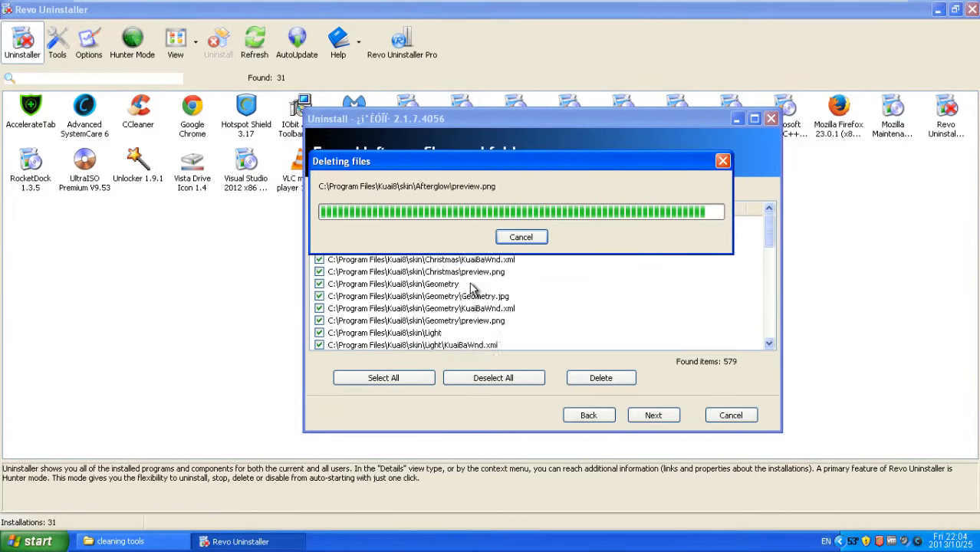
Step: Close the finished uninstall wizard and start uninstalling AccelerateTab, confirming with Yes
left_click(651, 413)
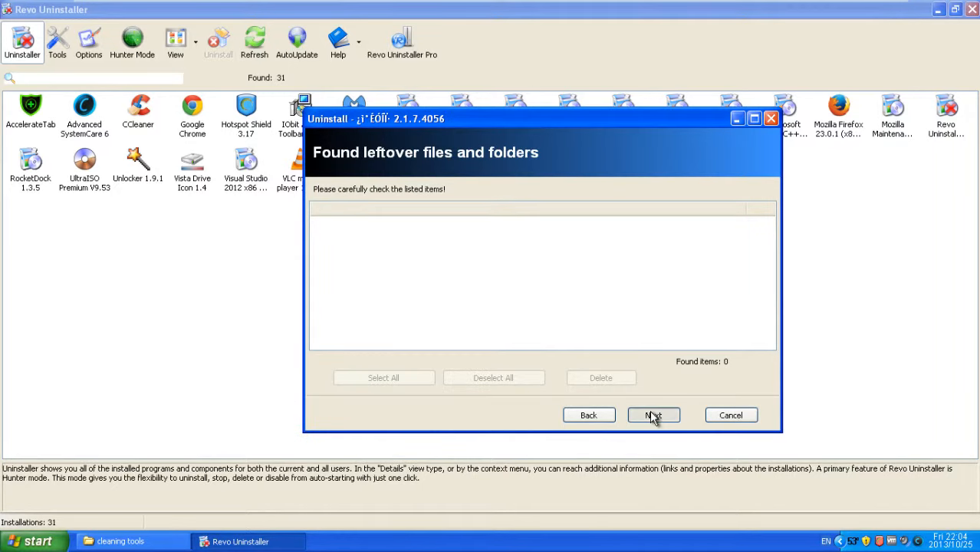
left_click(603, 414)
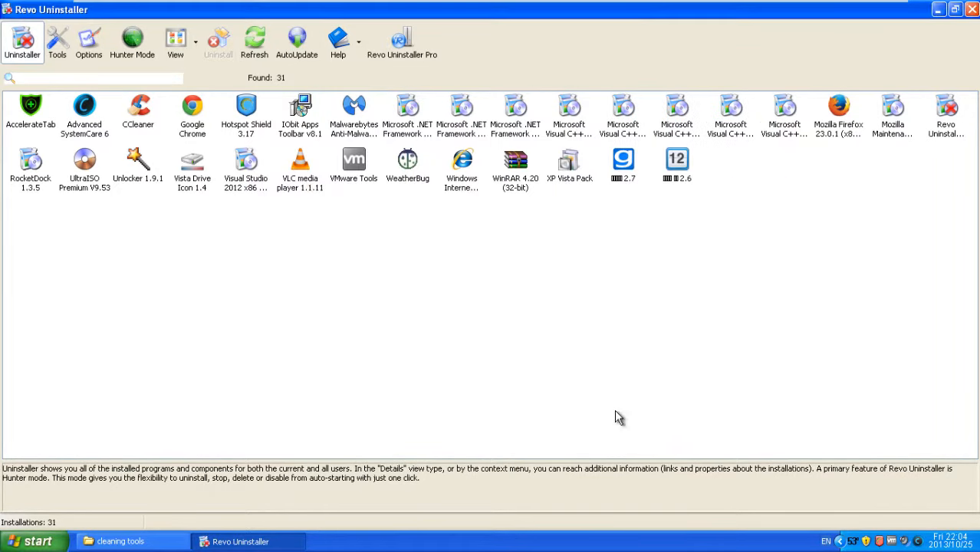
left_click(28, 111)
left_click(219, 42)
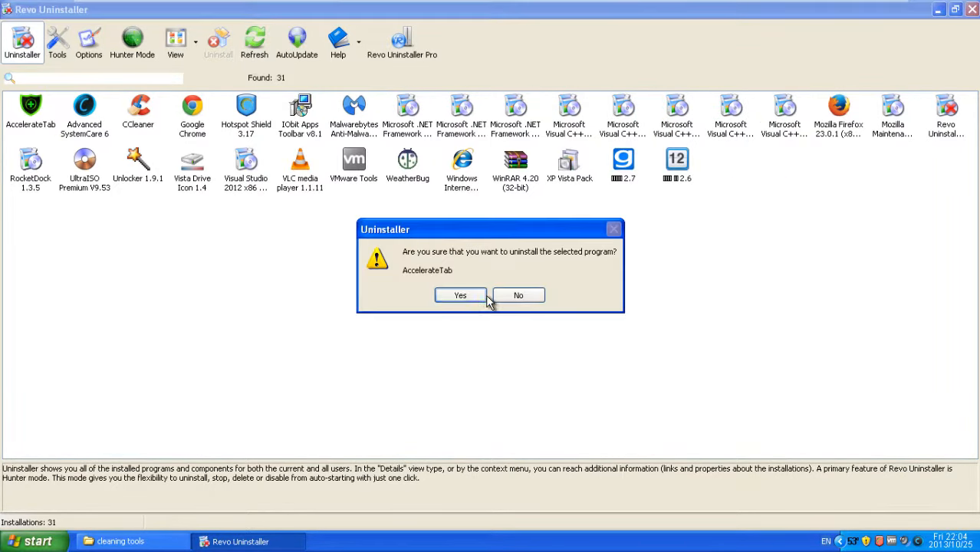
left_click(483, 299)
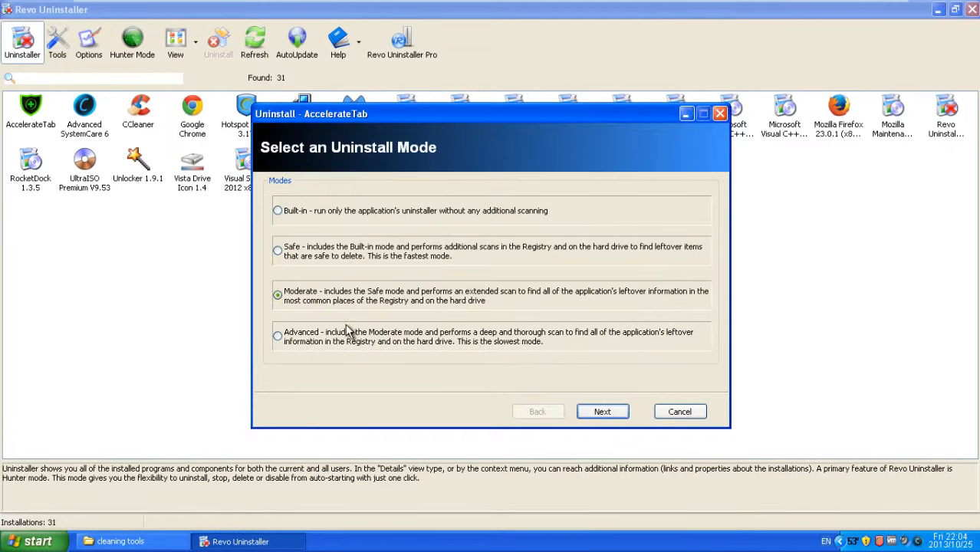
Step: Choose Advanced uninstall mode and begin AccelerateTab's initial analysis
left_click(351, 336)
left_click(603, 411)
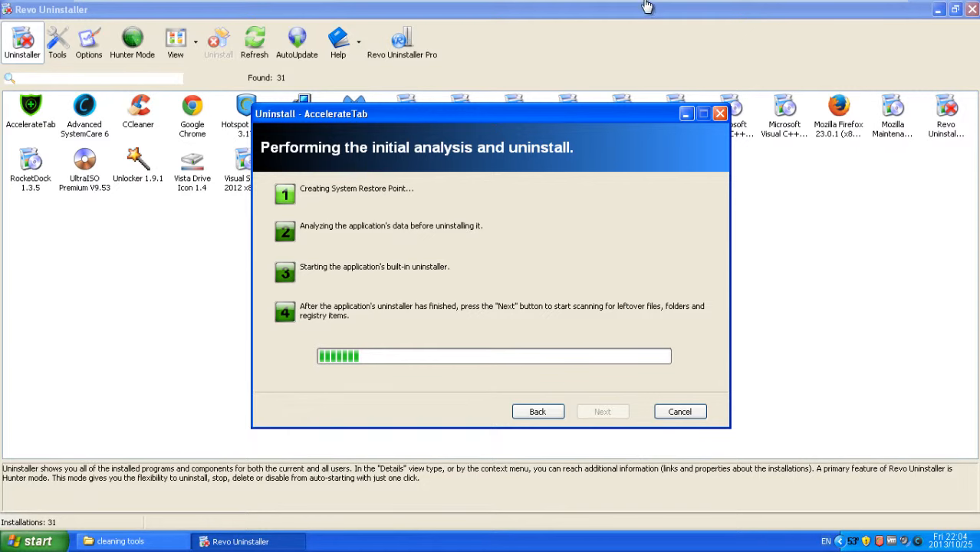
mouse_move(749, 5)
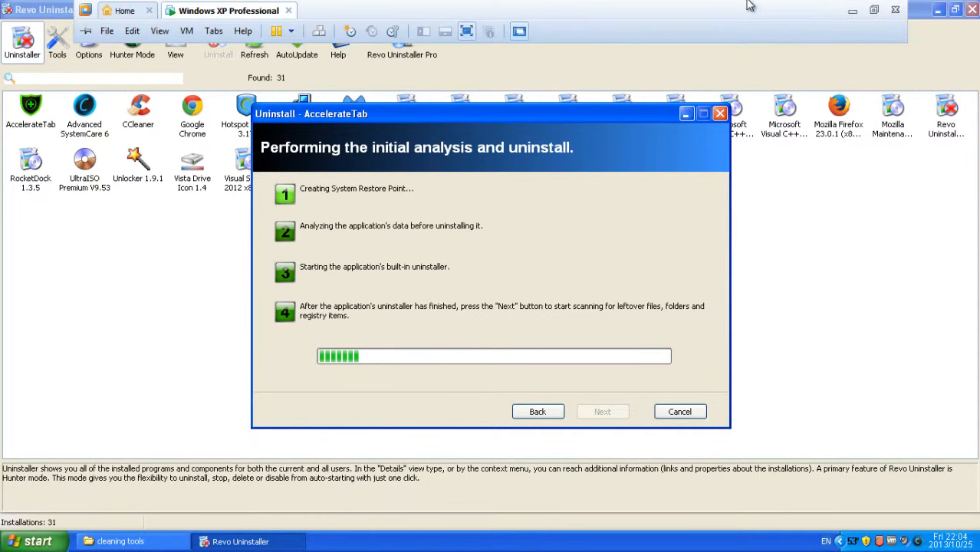
left_click(874, 12)
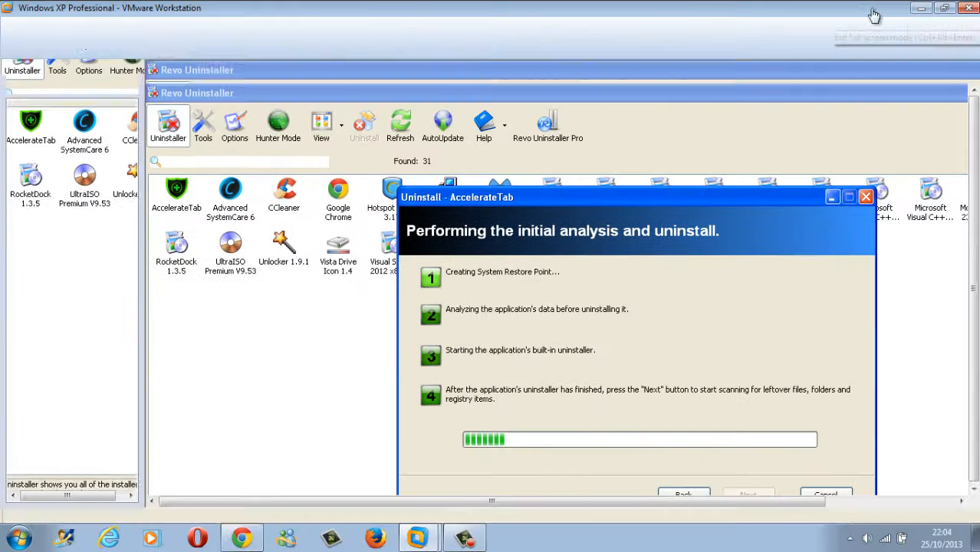
left_click(465, 541)
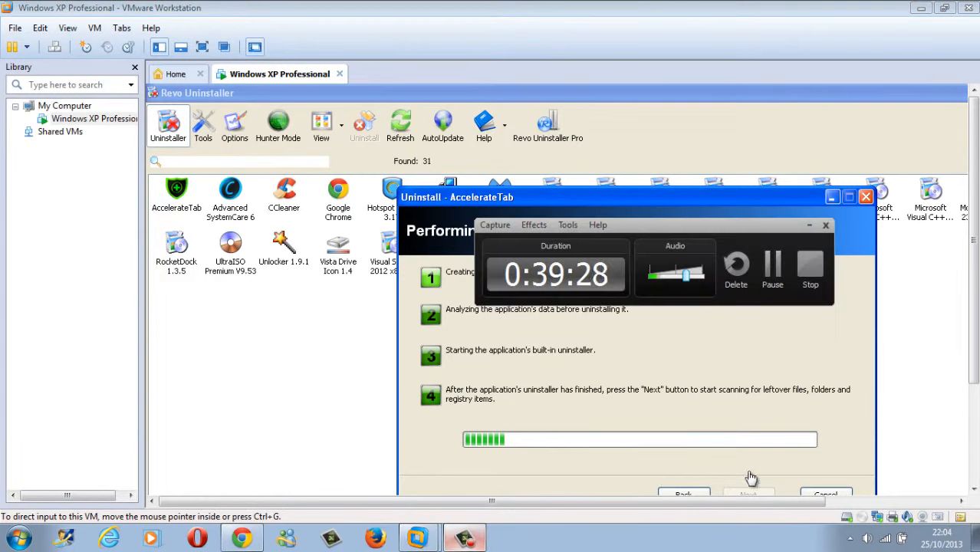
Step: Test the K8Browser and uCalendar desktop shortcuts, cancelling each Missing Shortcut message
left_click(768, 267)
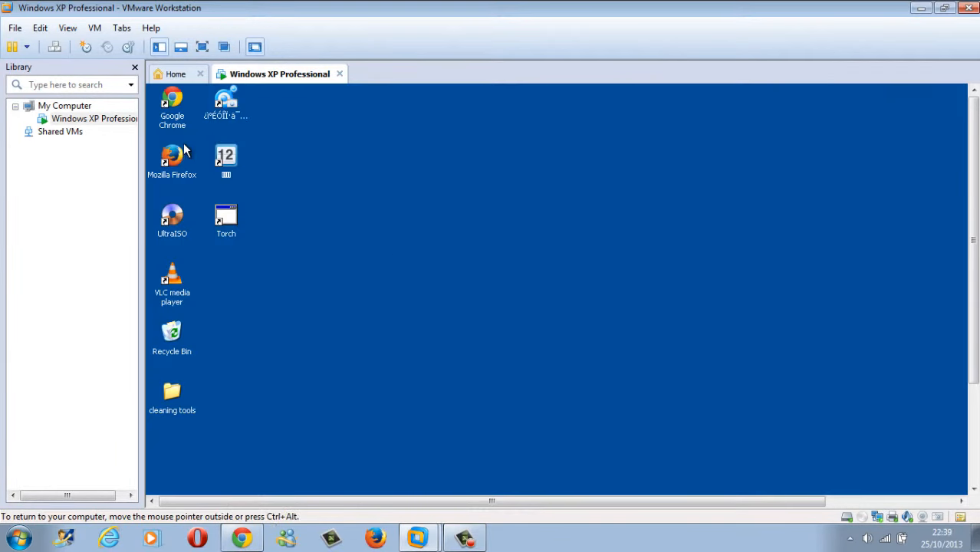
left_click(203, 47)
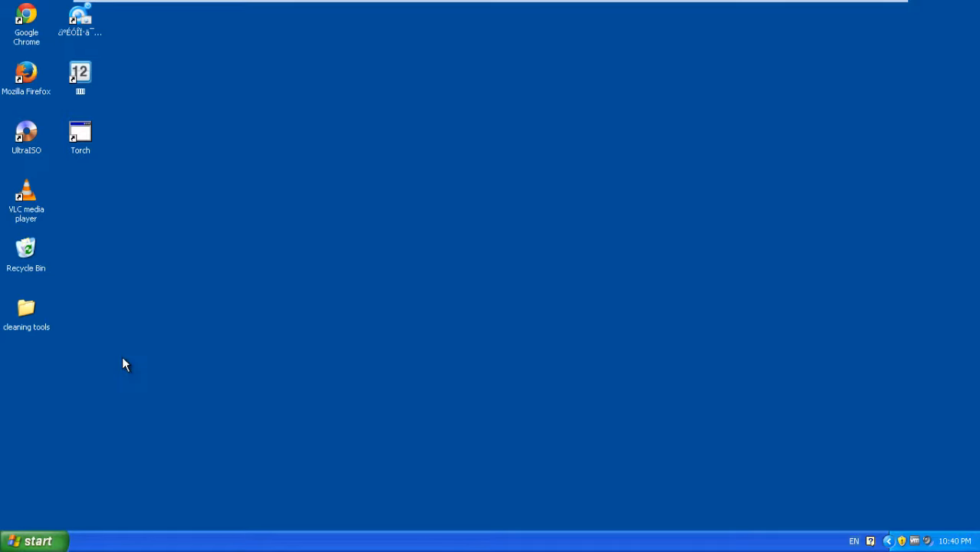
left_click_drag(161, 261, 227, 281)
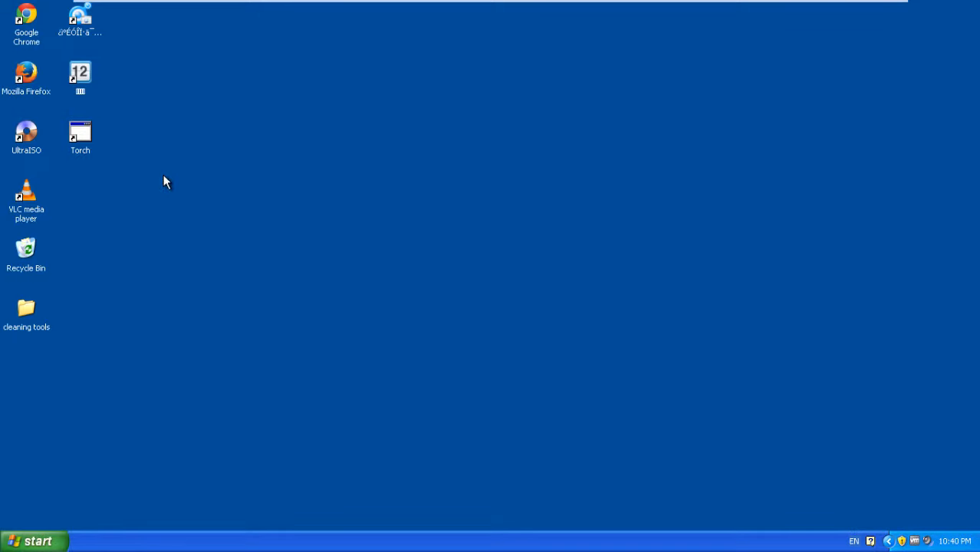
left_click_drag(163, 176, 298, 90)
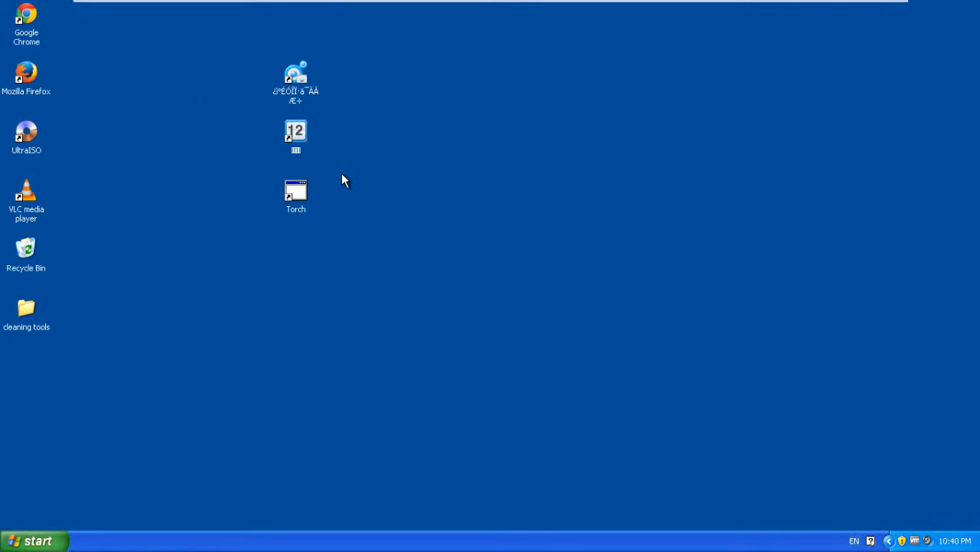
double_click(281, 96)
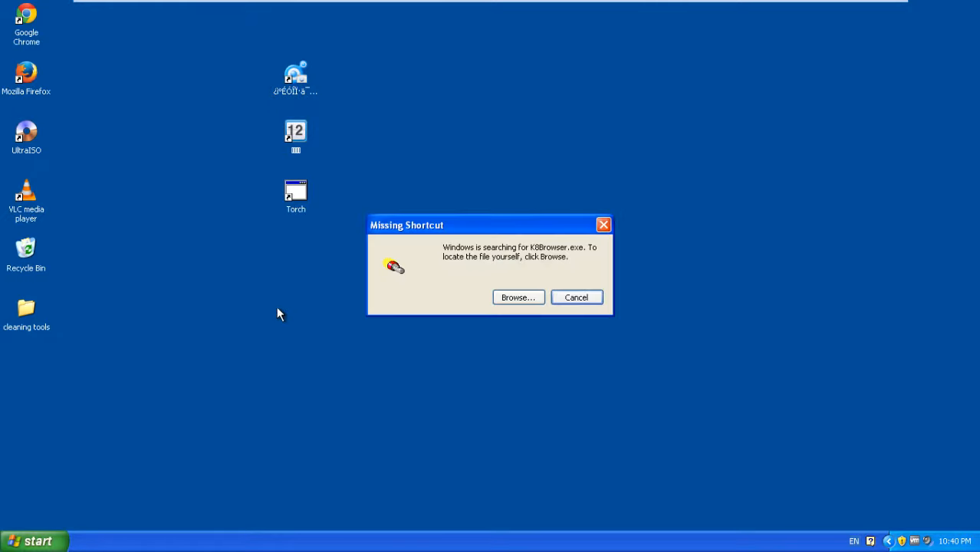
left_click(578, 302)
double_click(297, 152)
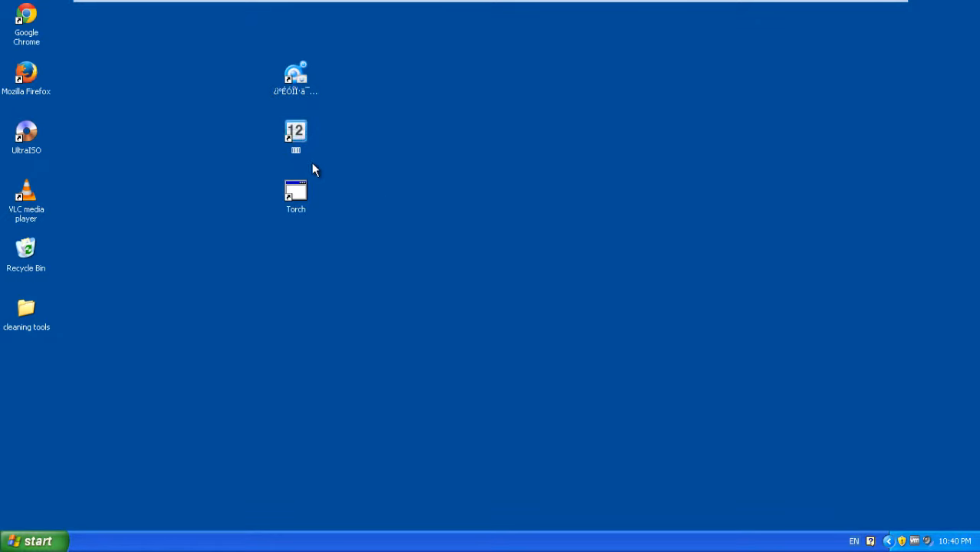
left_click(564, 300)
left_click_drag(393, 266, 91, 31)
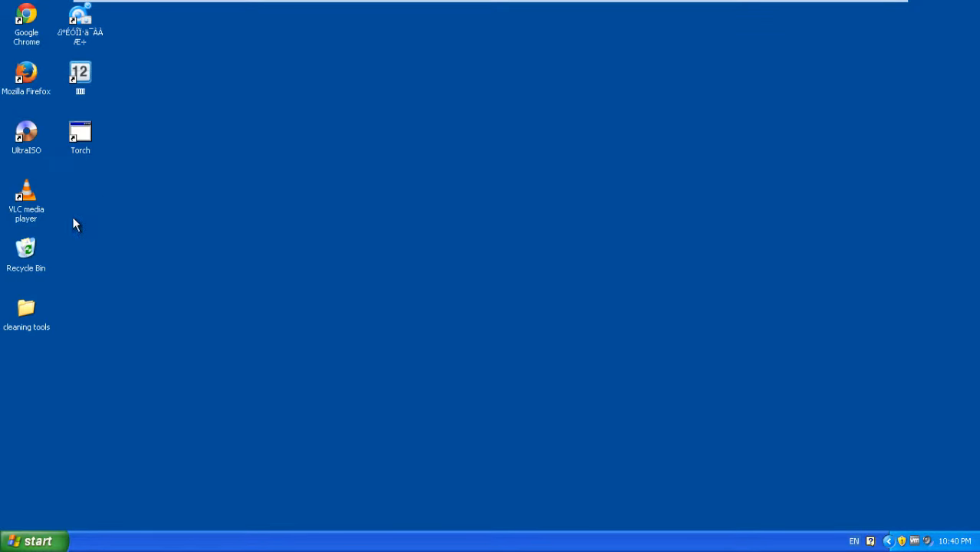
Step: Launch CCleaner v4.05 from the cleaning tools folder and answer the newer-version prompt
double_click(22, 327)
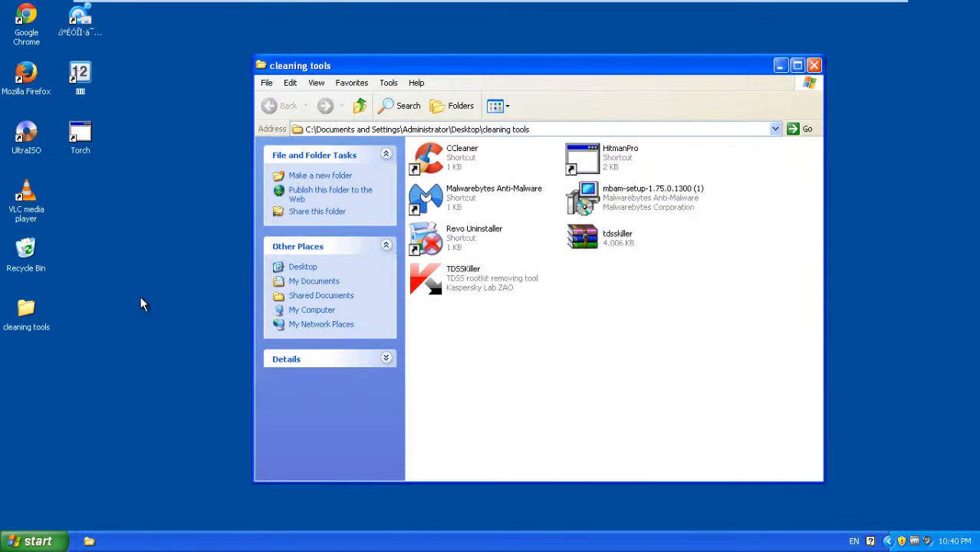
double_click(468, 163)
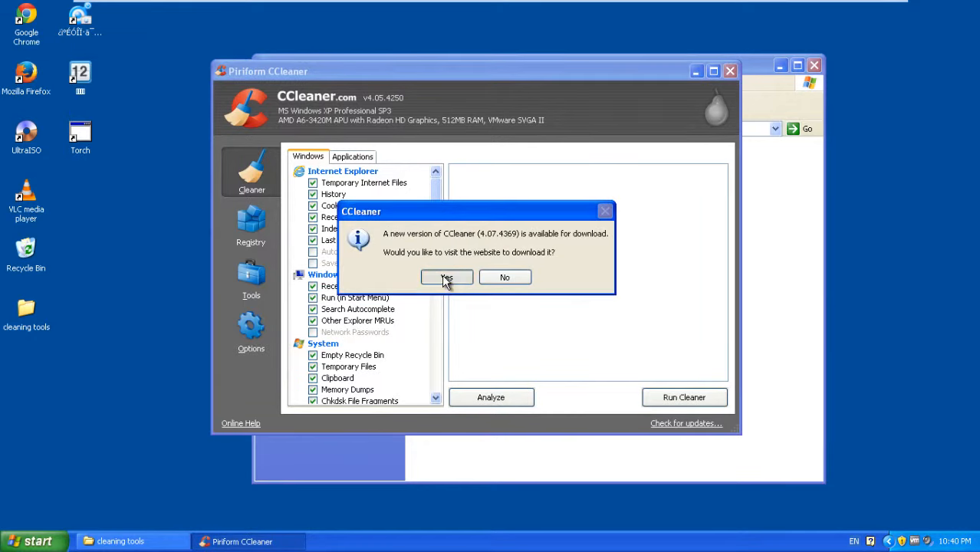
left_click(446, 279)
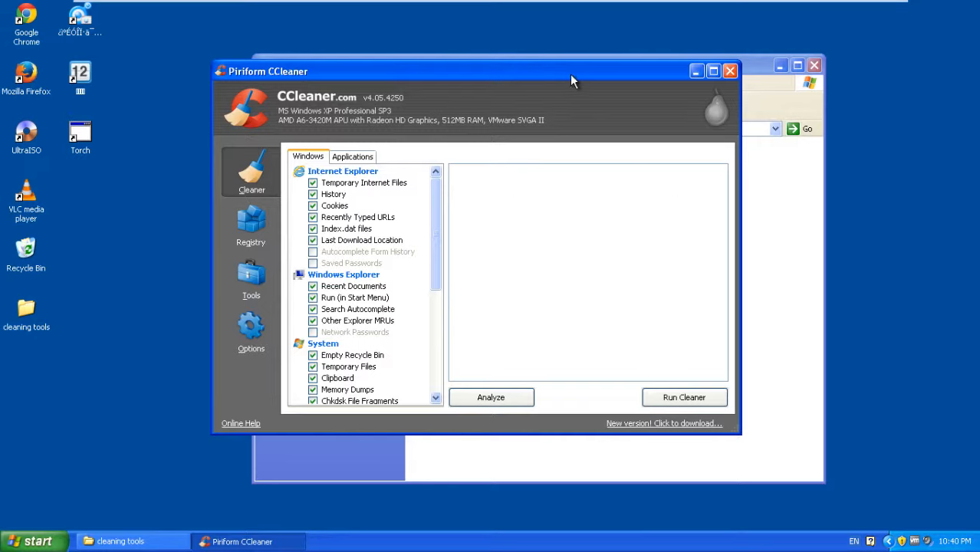
left_click_drag(570, 73, 560, 51)
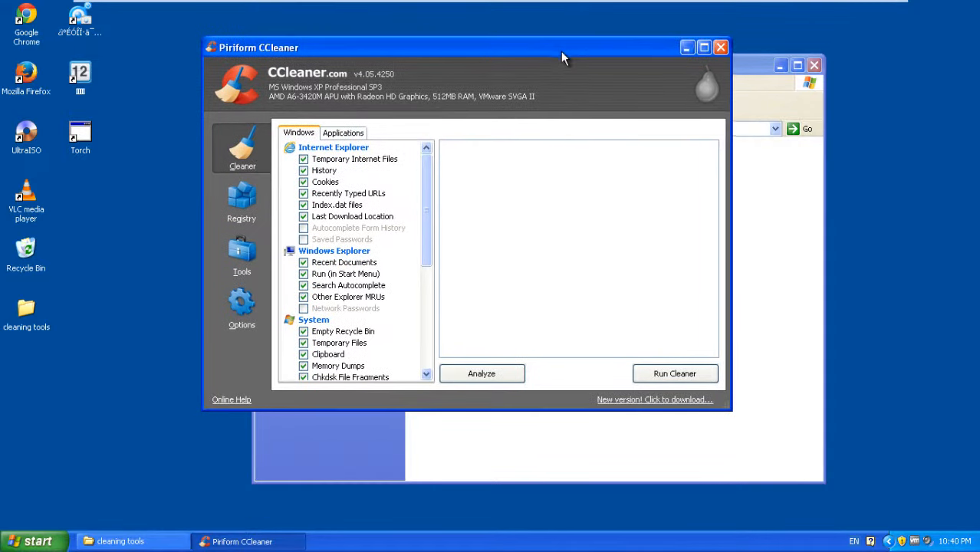
left_click(888, 542)
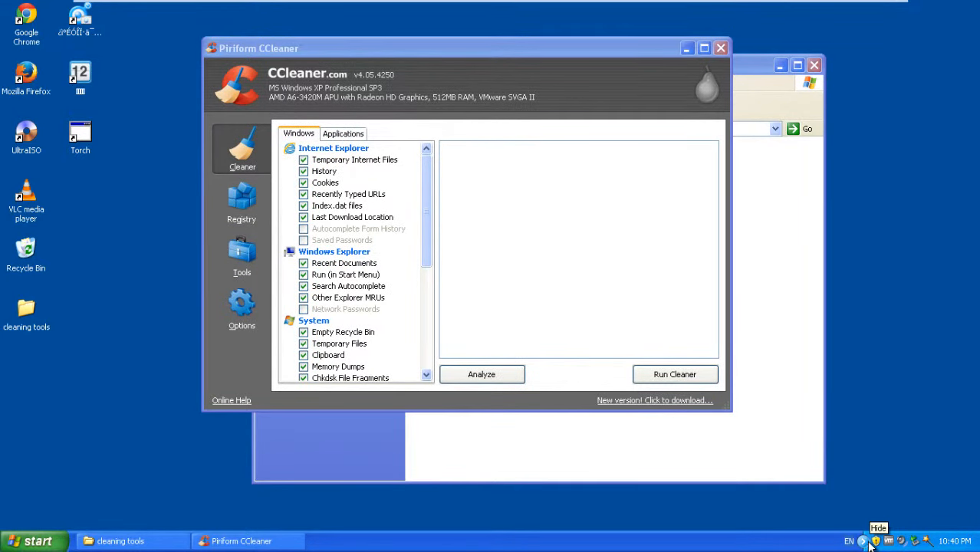
left_click(867, 541)
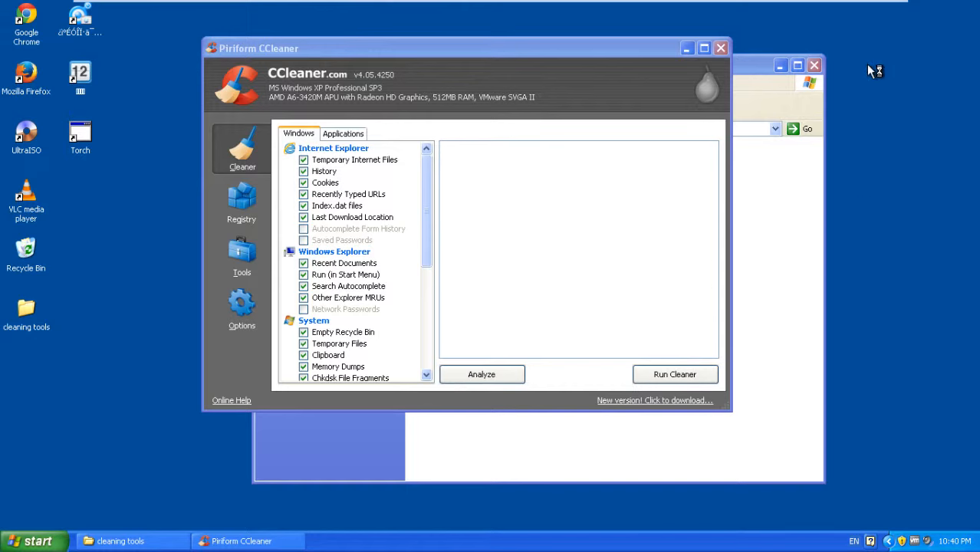
left_click(742, 62)
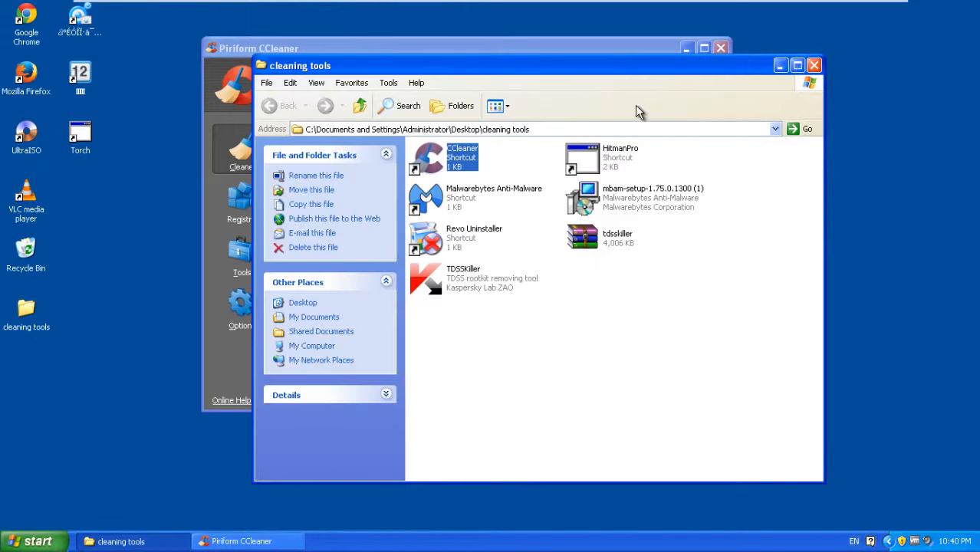
Step: Close the cleaning tools folder window
left_click_drag(485, 68, 395, 106)
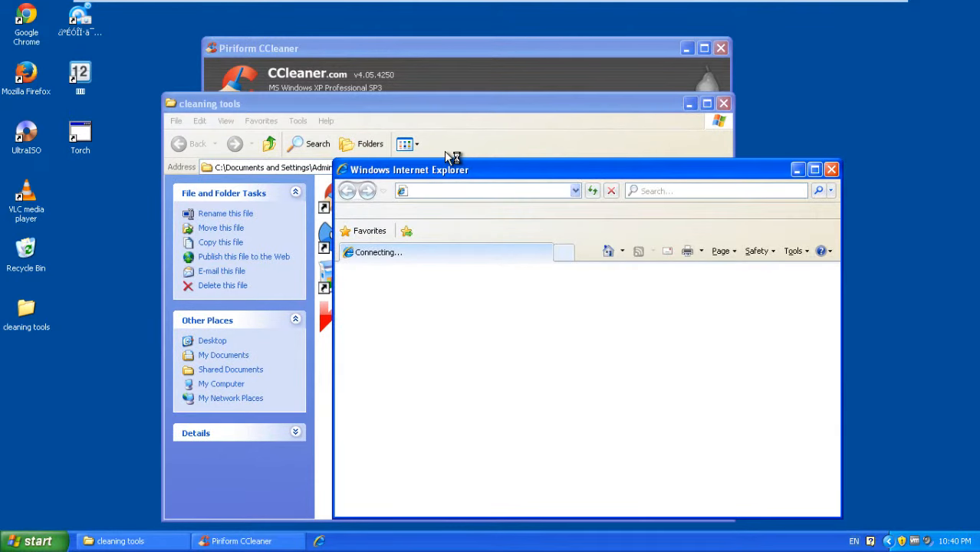
left_click(719, 115)
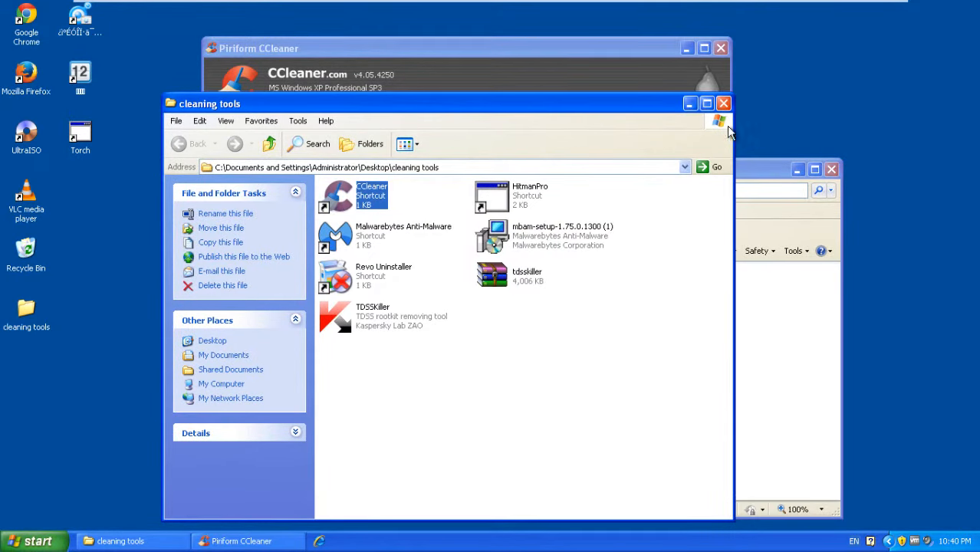
left_click(723, 104)
Step: Maximize the CCleaner update page and choose 'No thanks' on the Professional offer
left_click_drag(721, 178, 780, 278)
left_click_drag(706, 267, 639, 222)
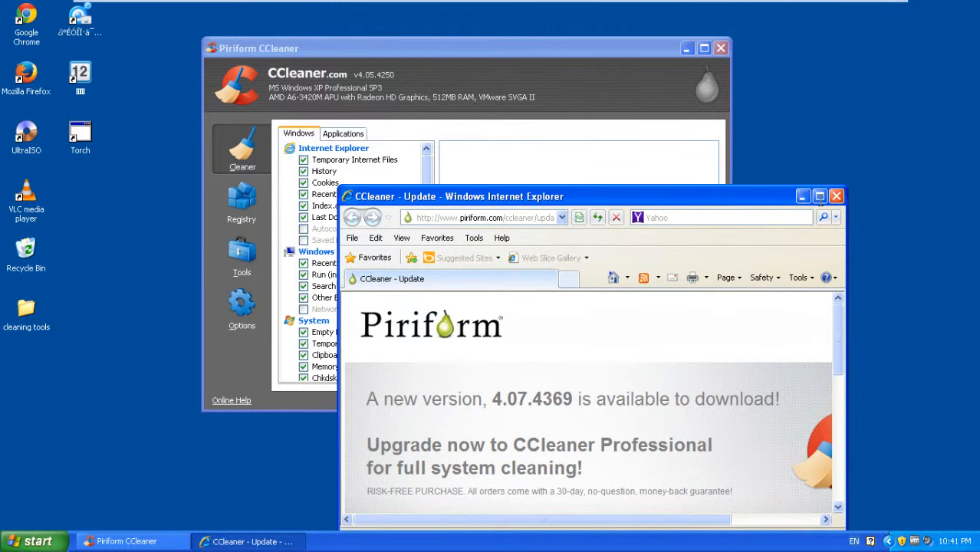
left_click(820, 198)
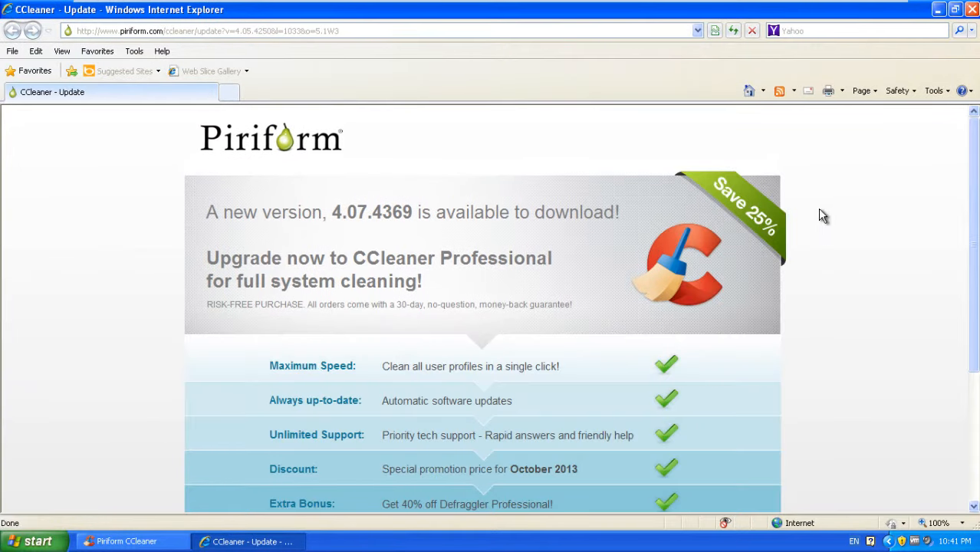
left_click_drag(976, 218, 958, 339)
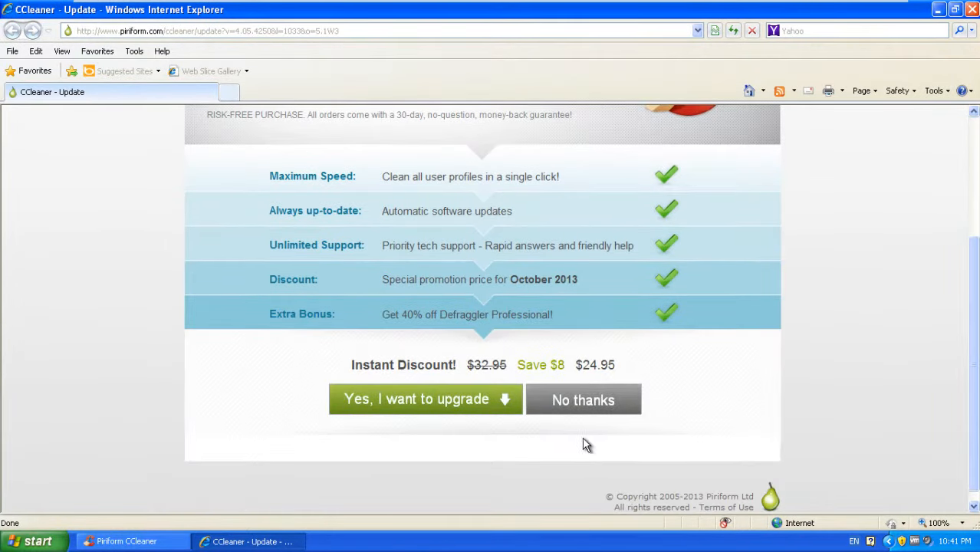
left_click(600, 403)
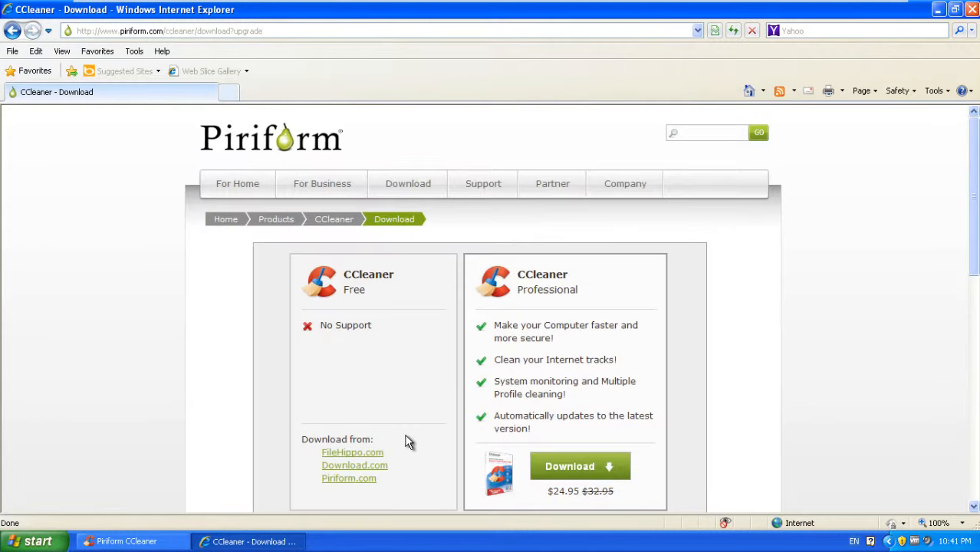
Step: Open CCleaner 4.07.4369 on FileHippo.com, maximize it, and choose Download Latest Version
left_click(357, 457)
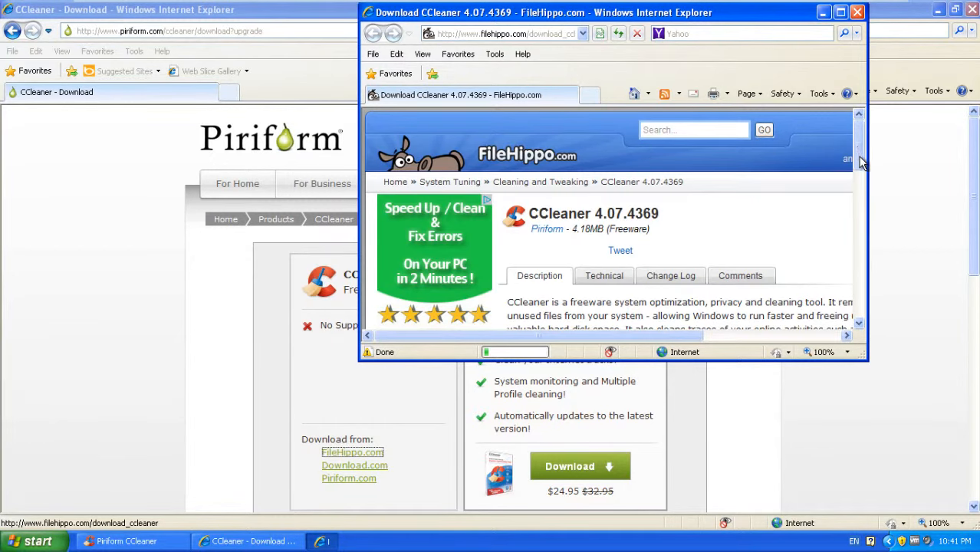
left_click_drag(862, 162, 862, 130)
left_click_drag(589, 335, 739, 332)
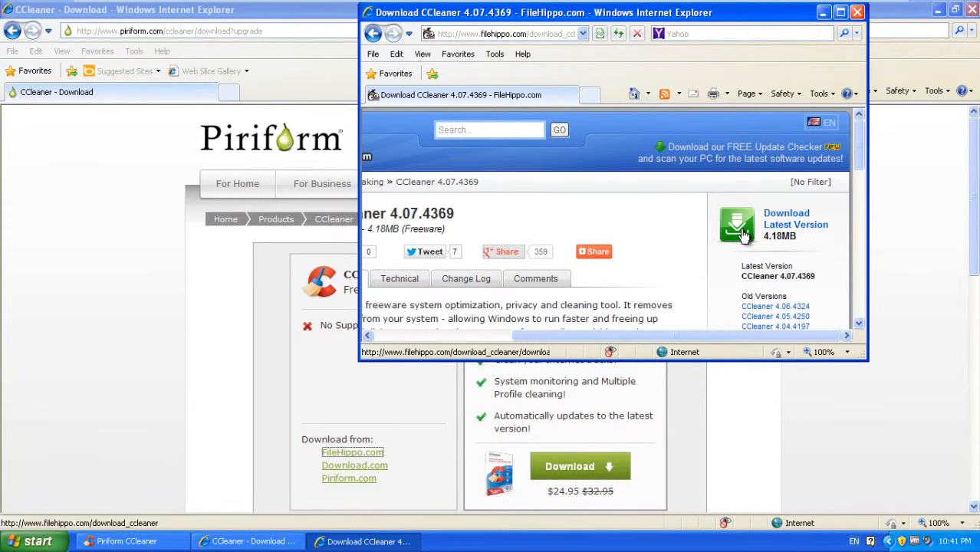
left_click(841, 12)
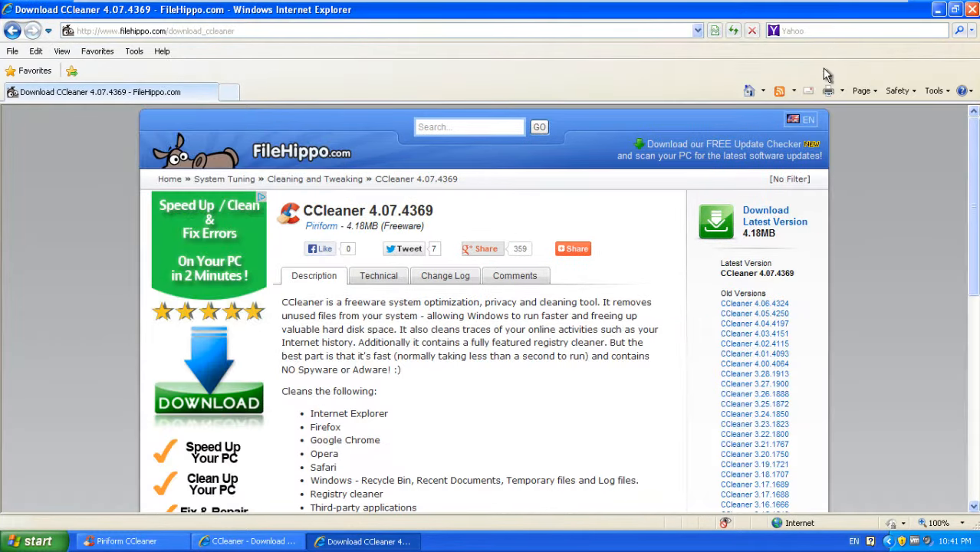
left_click(735, 222)
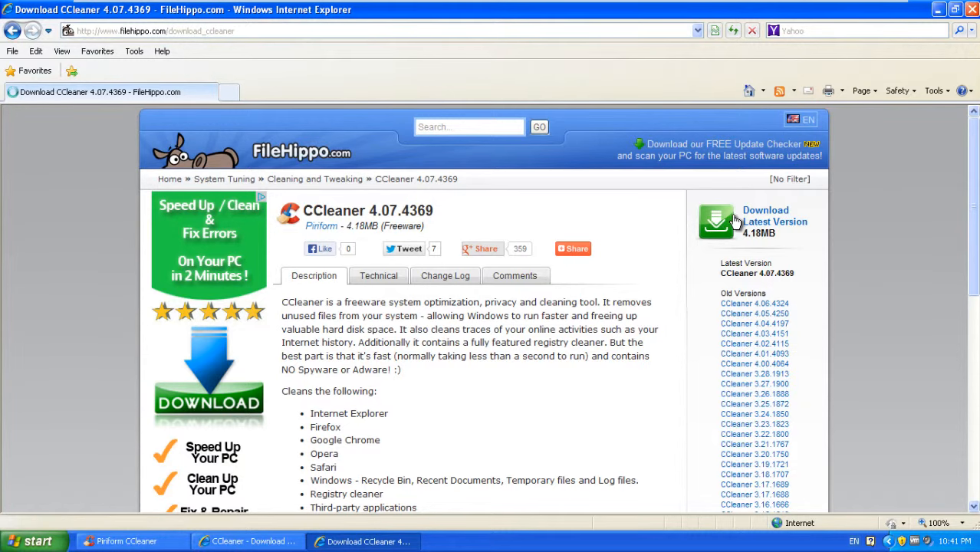
Step: Close the old CCleaner program from its taskbar menu
right_click(221, 541)
right_click(135, 541)
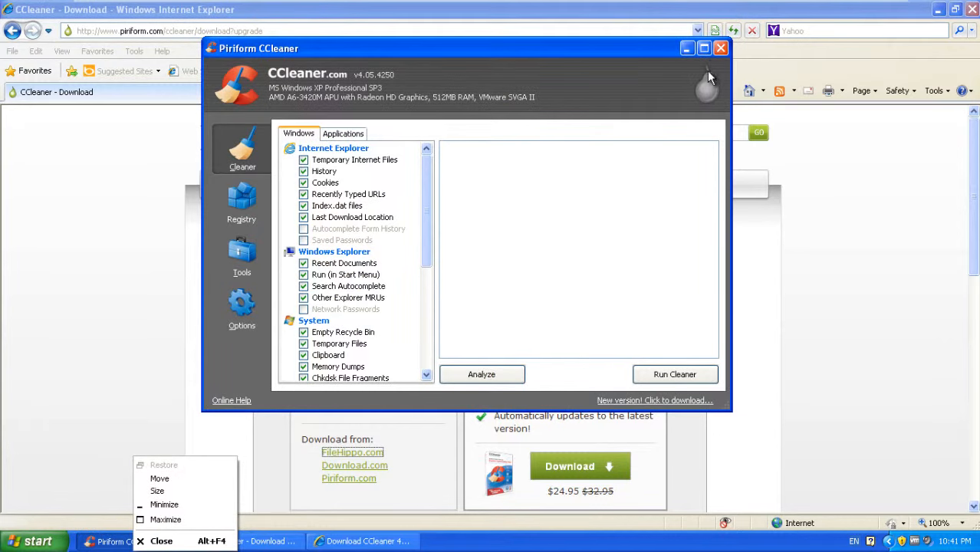
left_click(719, 51)
left_click(719, 51)
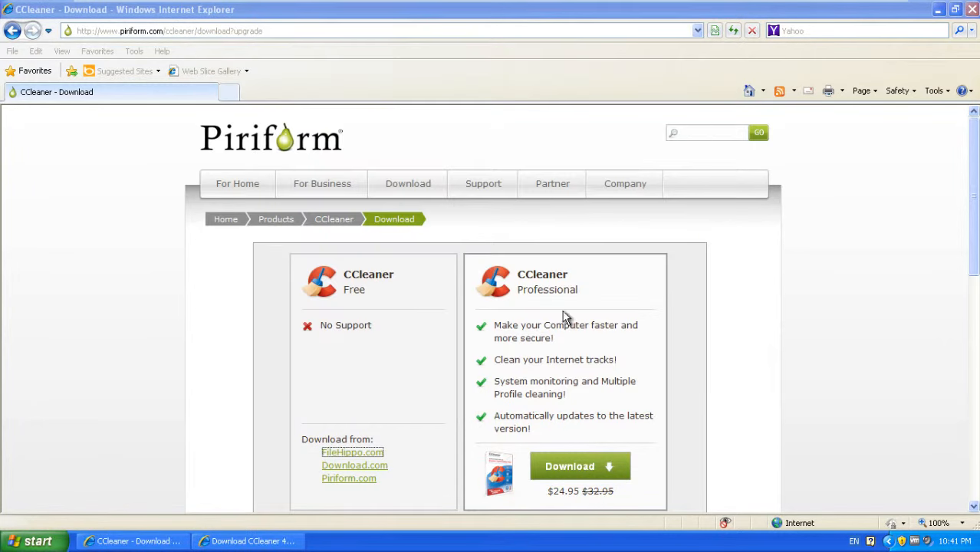
Step: Bring the FileHippo window forward and allow the blocked CCleaner download
left_click(258, 544)
left_click(258, 545)
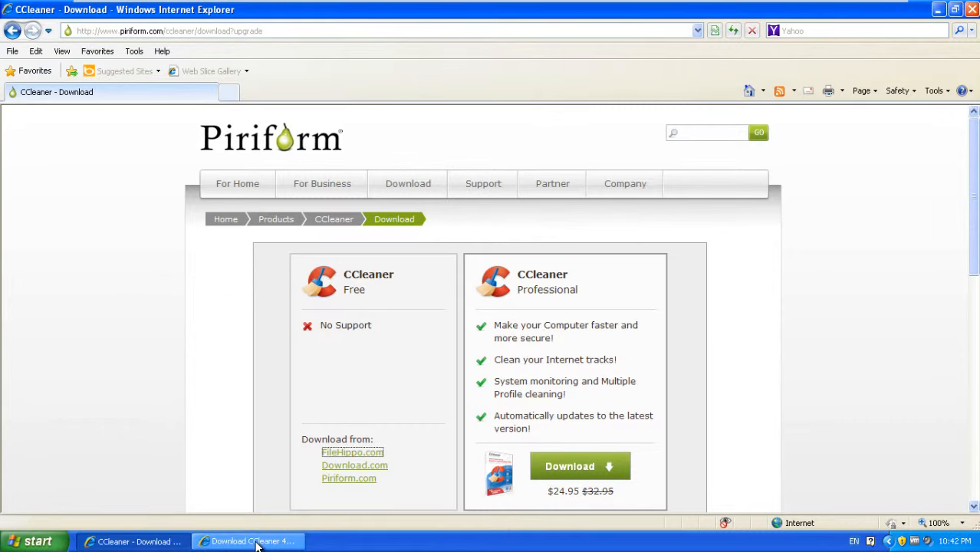
left_click(258, 546)
left_click(164, 543)
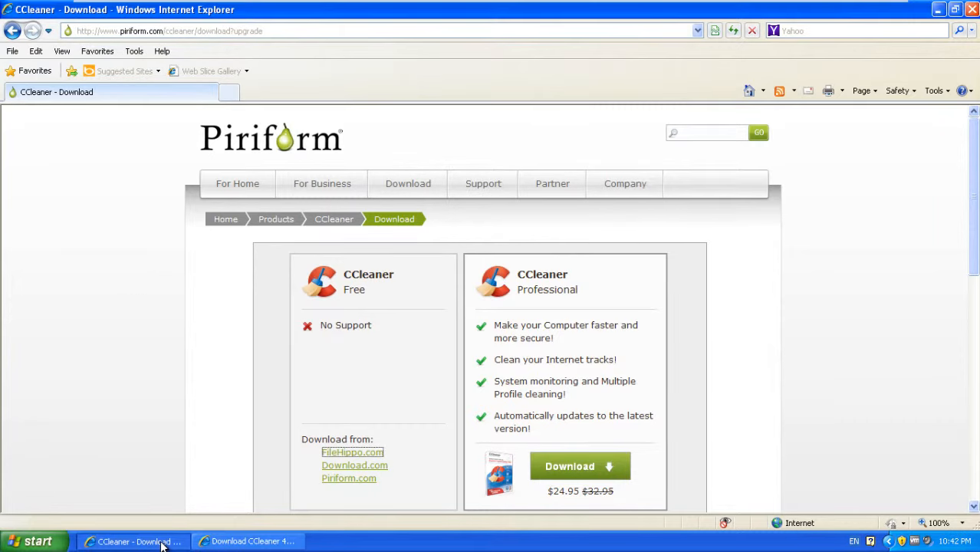
left_click(164, 543)
left_click(245, 543)
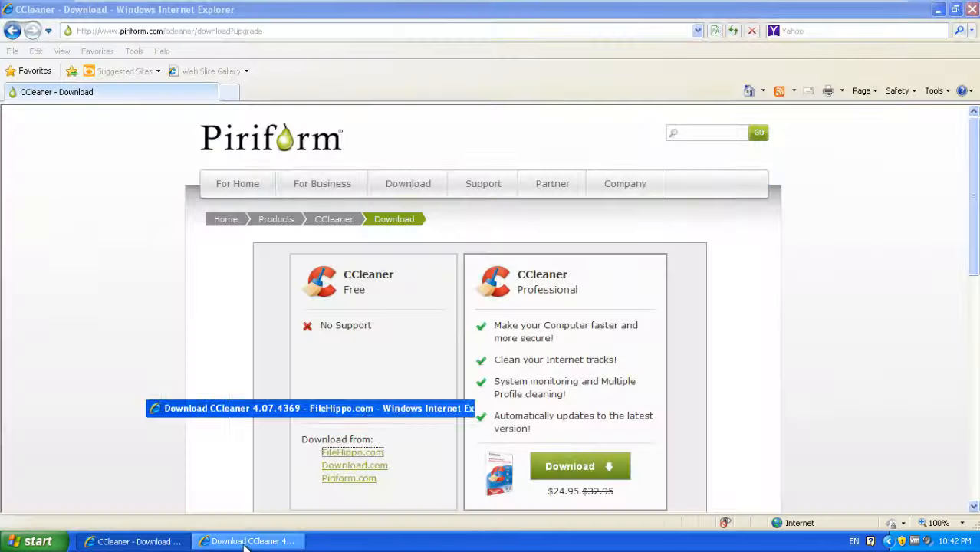
left_click(245, 546)
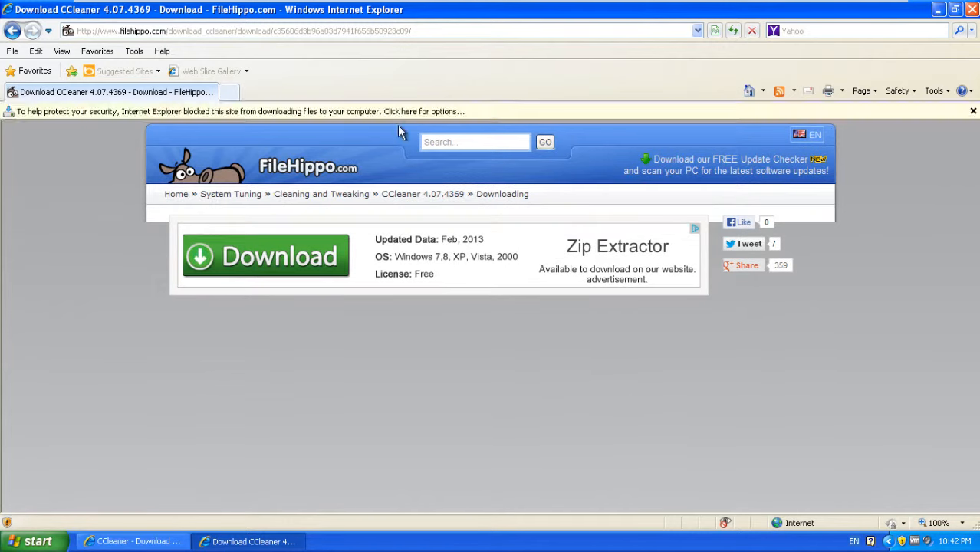
left_click(406, 111)
left_click(441, 118)
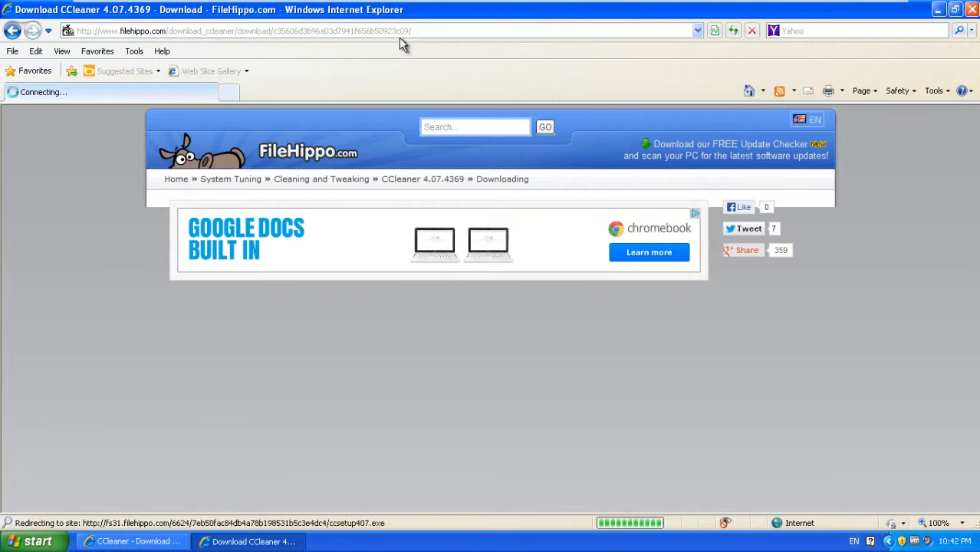
Step: Run the ccsetup407.exe installer and close both Internet Explorer windows
left_click(469, 283)
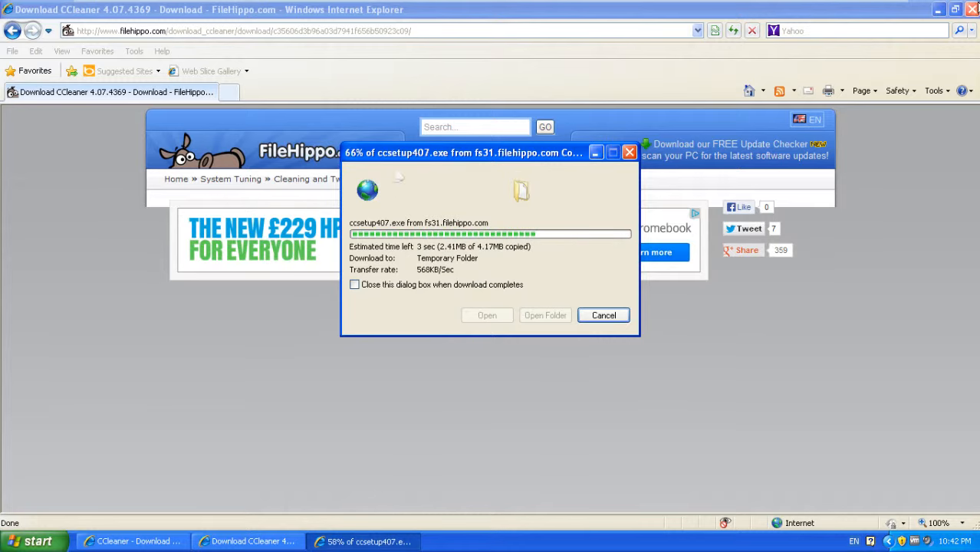
left_click(971, 9)
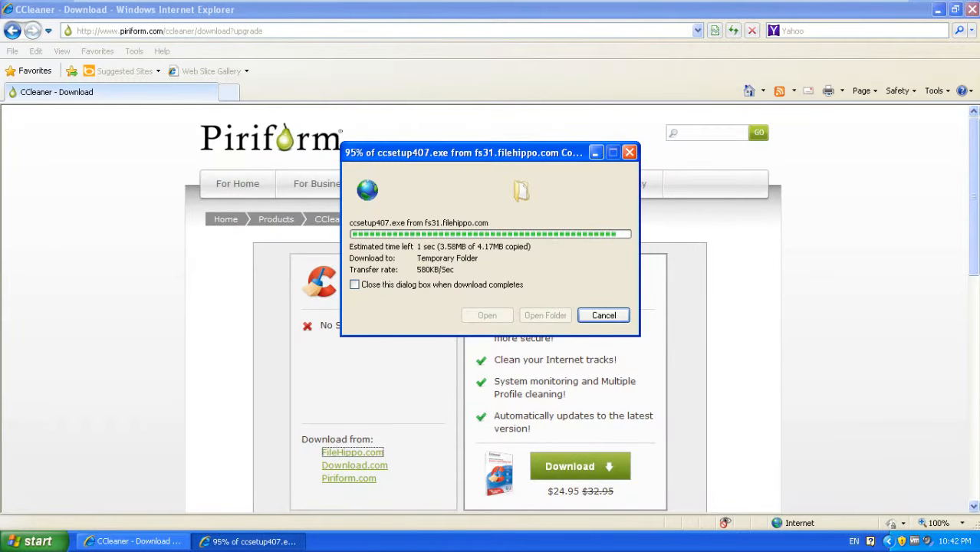
left_click(546, 220)
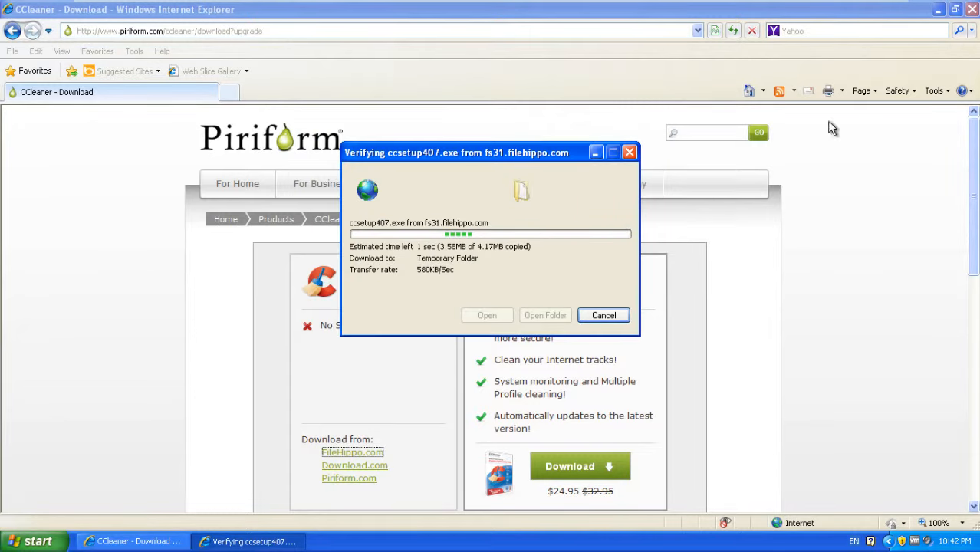
left_click(972, 9)
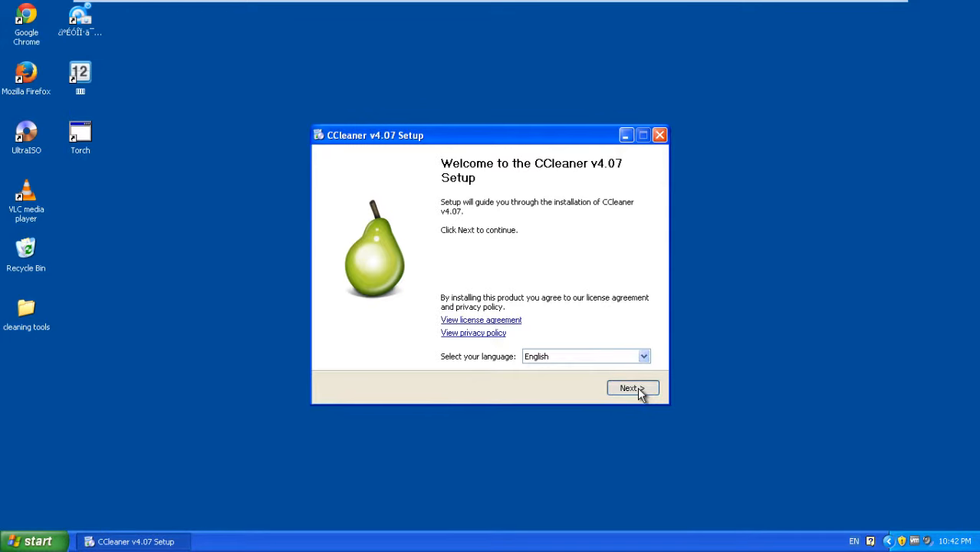
Step: Install CCleaner v4.07 with defaults, skip release notes, and replace the old desktop shortcut
left_click(633, 389)
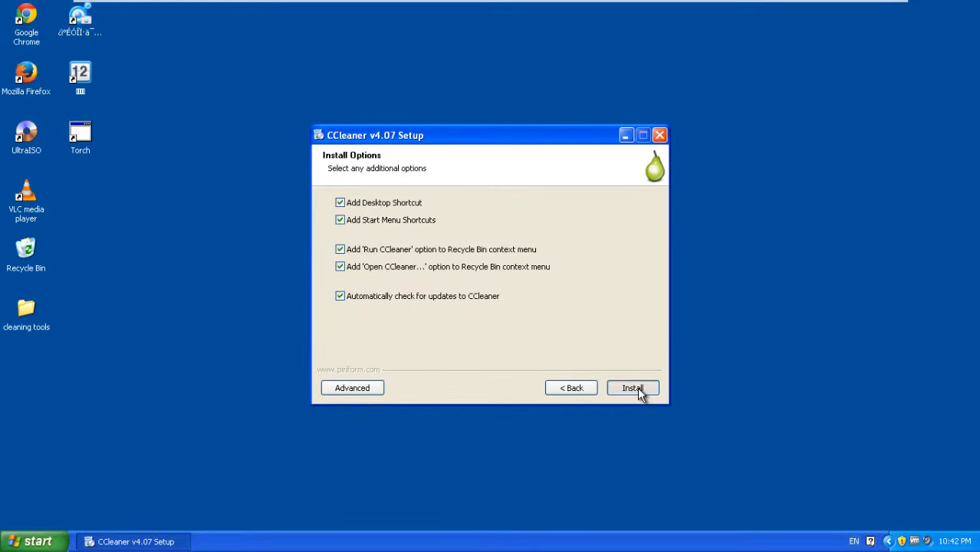
left_click(633, 388)
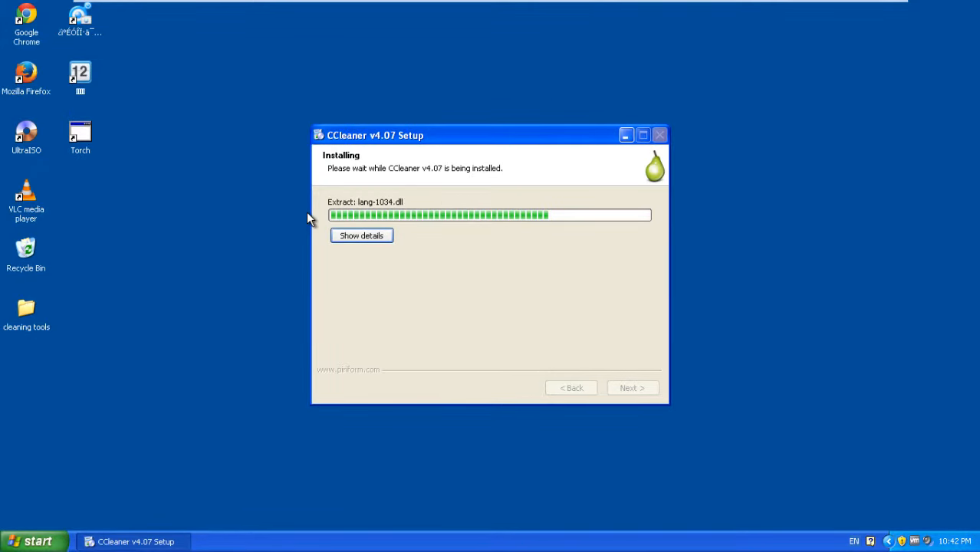
left_click_drag(480, 138, 441, 114)
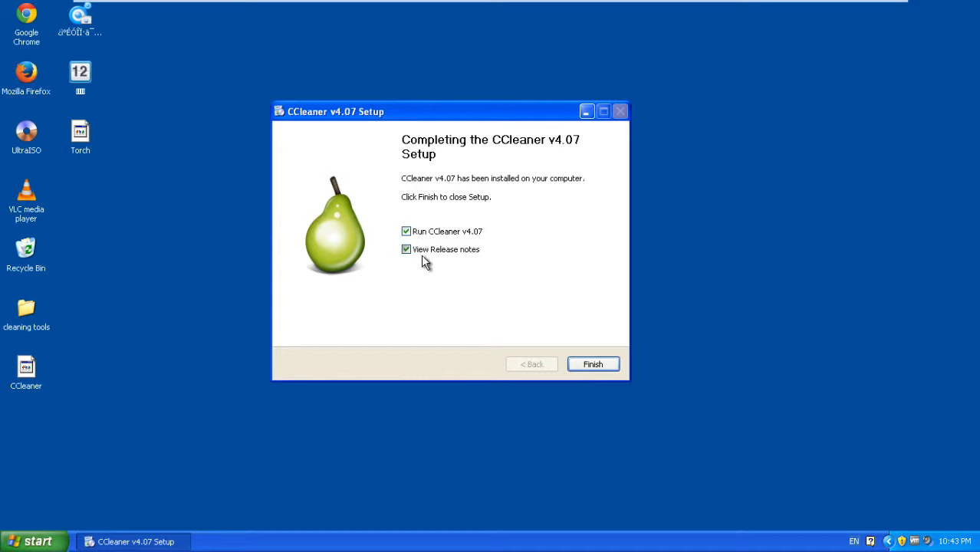
left_click(408, 248)
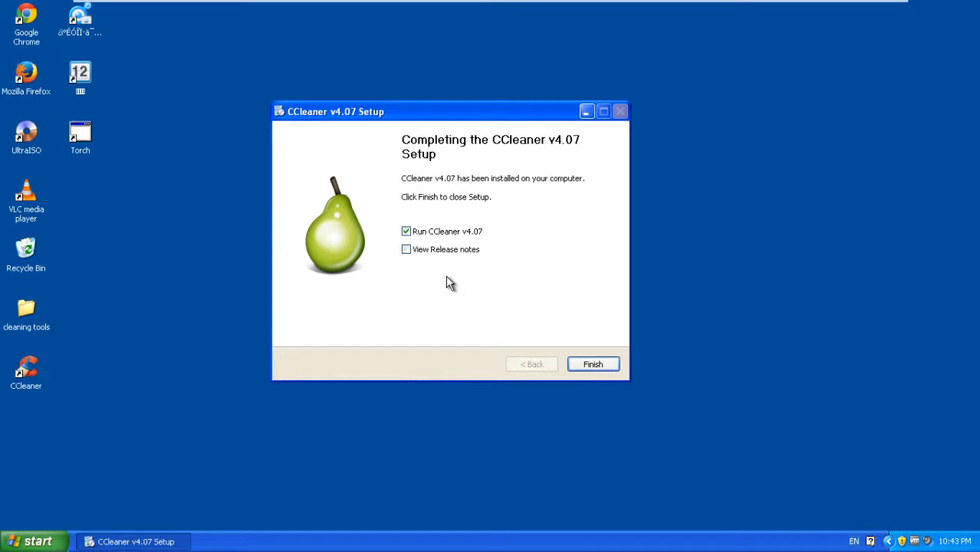
left_click(593, 365)
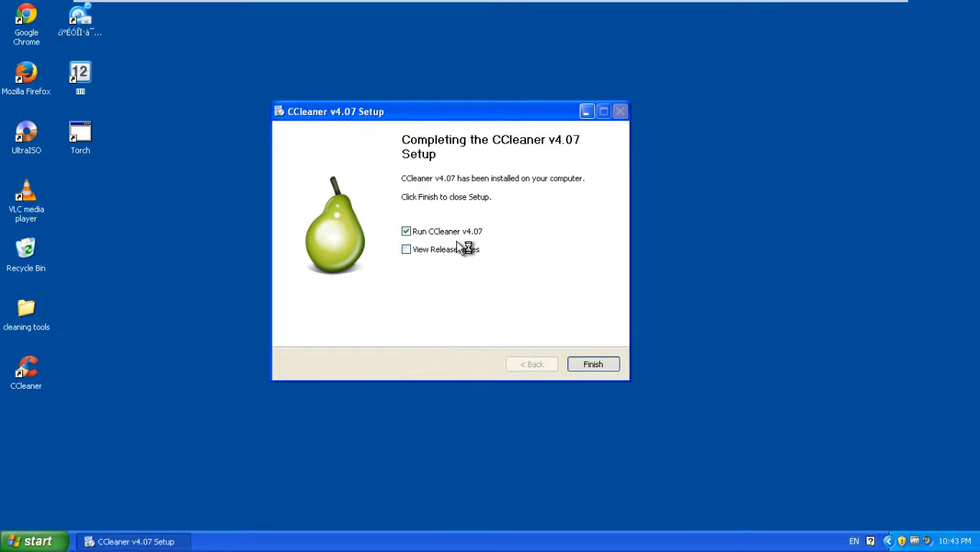
left_click_drag(26, 370, 38, 311)
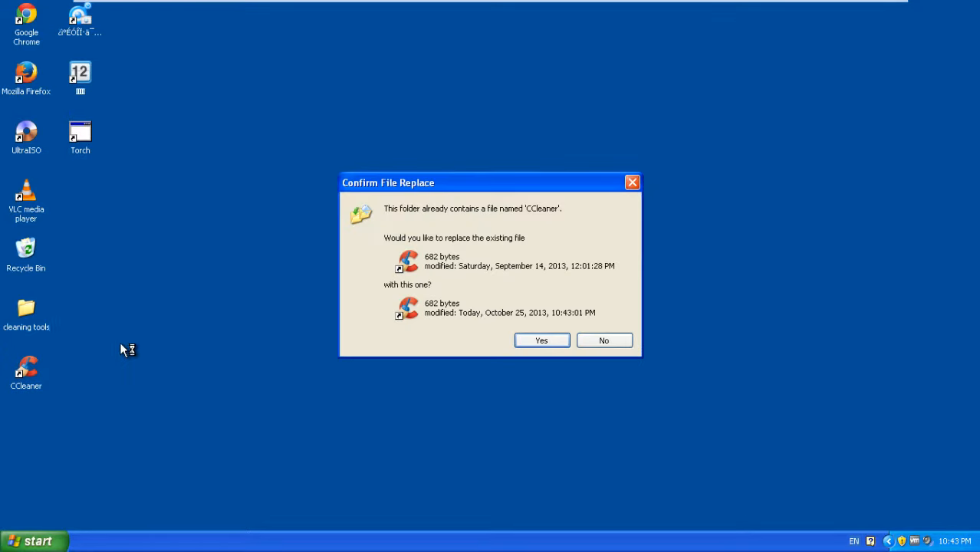
left_click(541, 341)
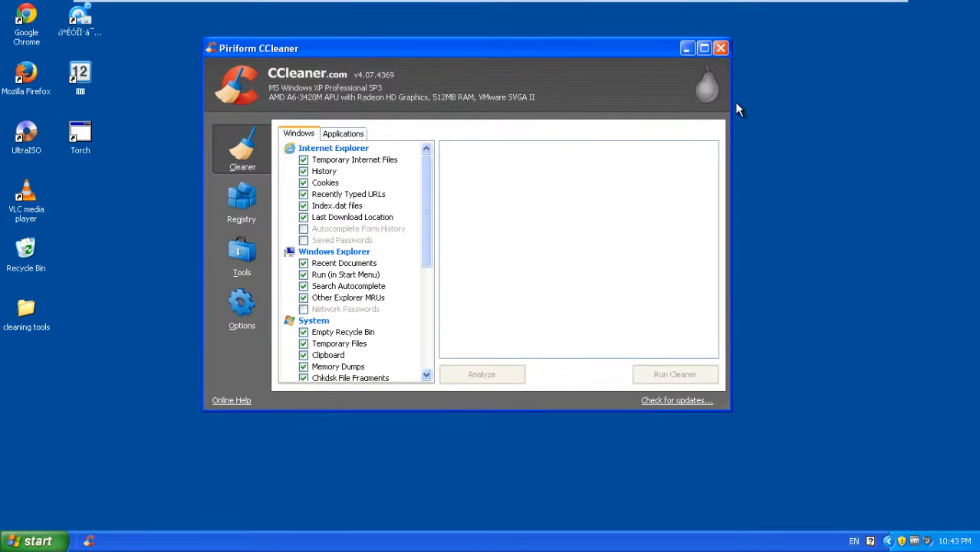
Step: Maximize CCleaner and analyze the system, finding 103.4 MB of browser and system junk
left_click(703, 47)
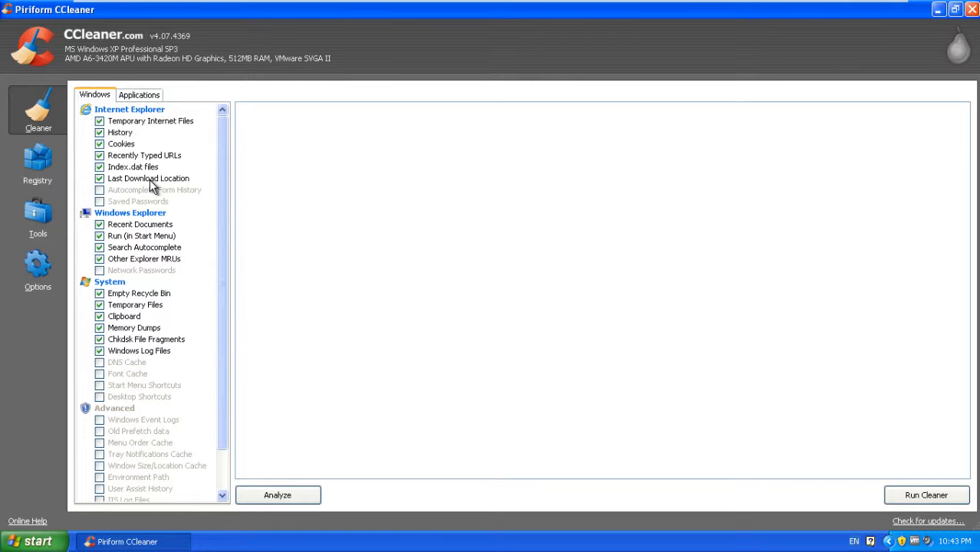
left_click(293, 501)
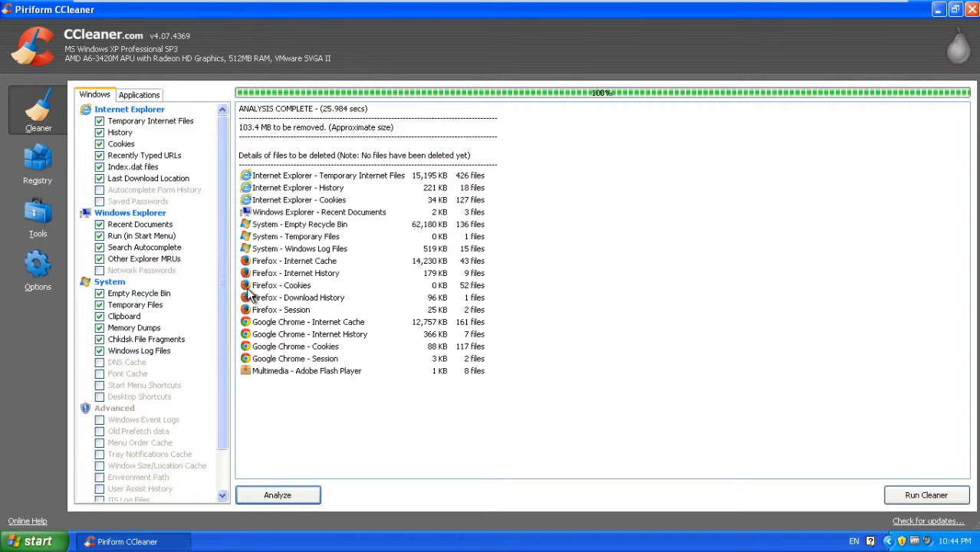
Step: Run the cleaner and confirm permanent deletion, removing 100.2 MB of junk files
left_click(911, 495)
left_click(614, 259)
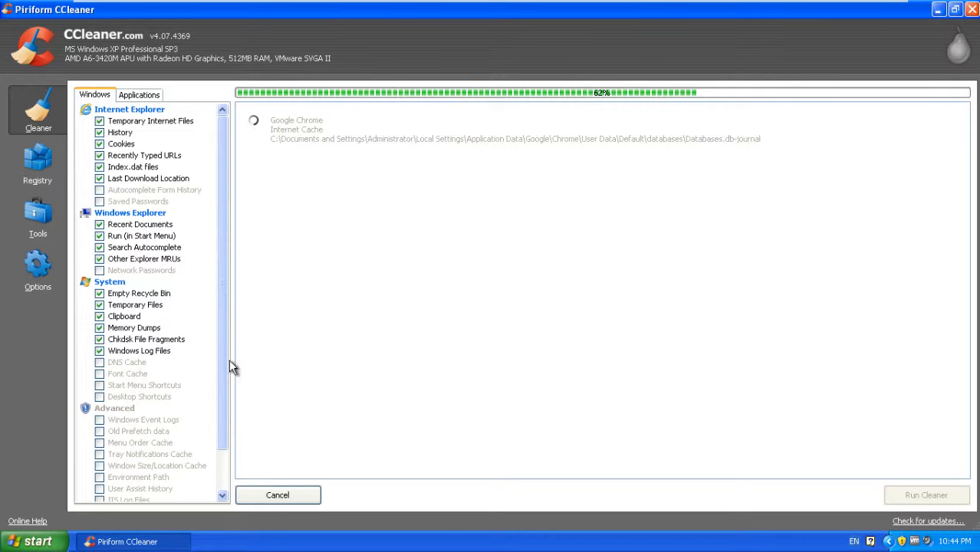
left_click_drag(227, 362, 253, 361)
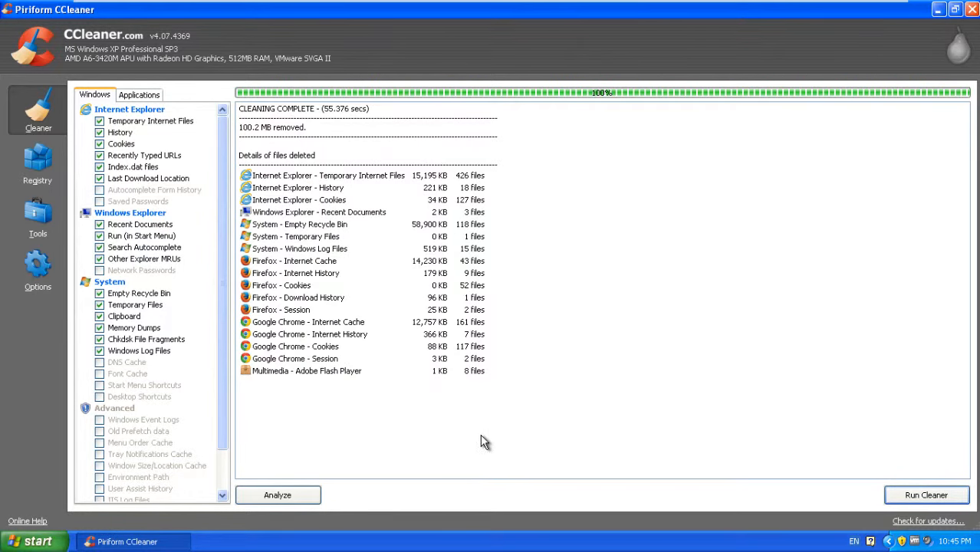
left_click(58, 168)
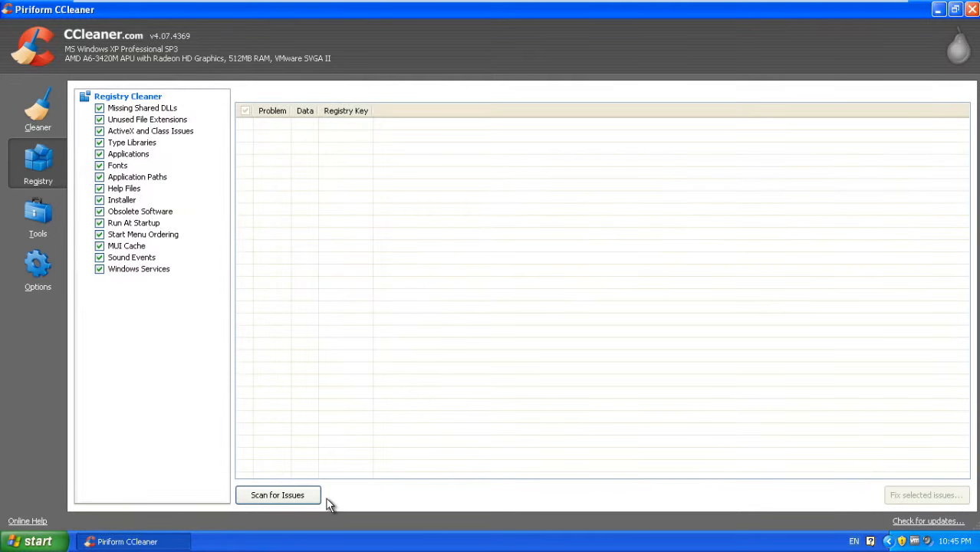
Step: Scan the registry and fix all 65 issues without a backup, then rescan
left_click(275, 493)
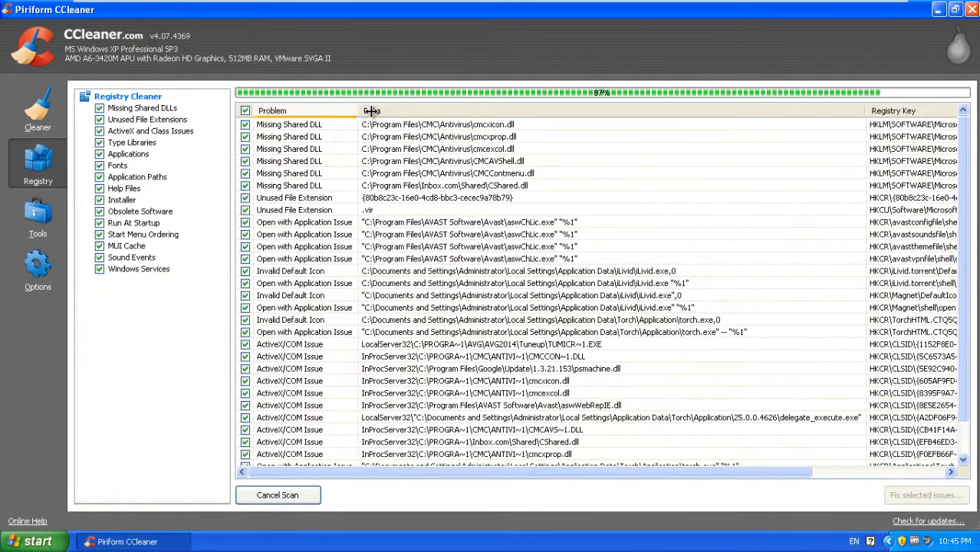
left_click_drag(371, 111, 383, 111)
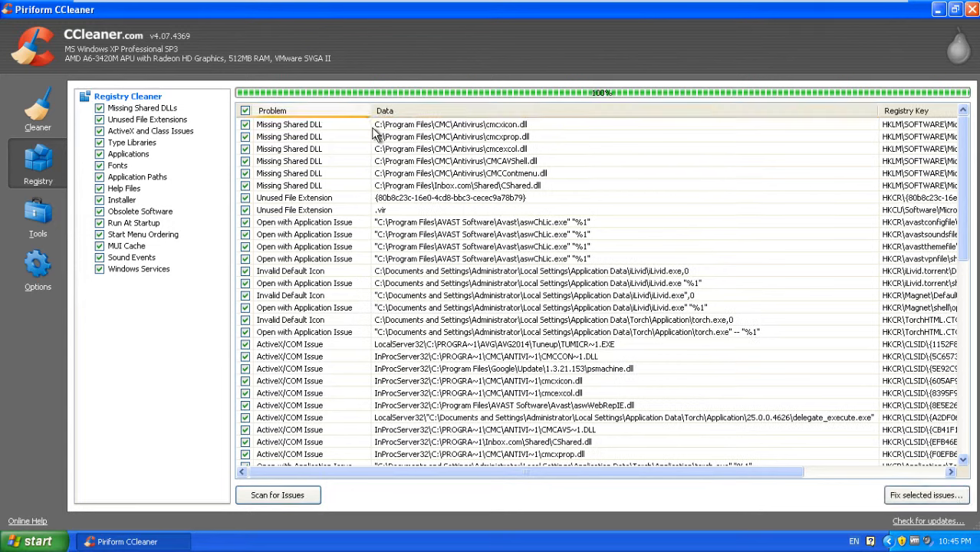
left_click(958, 496)
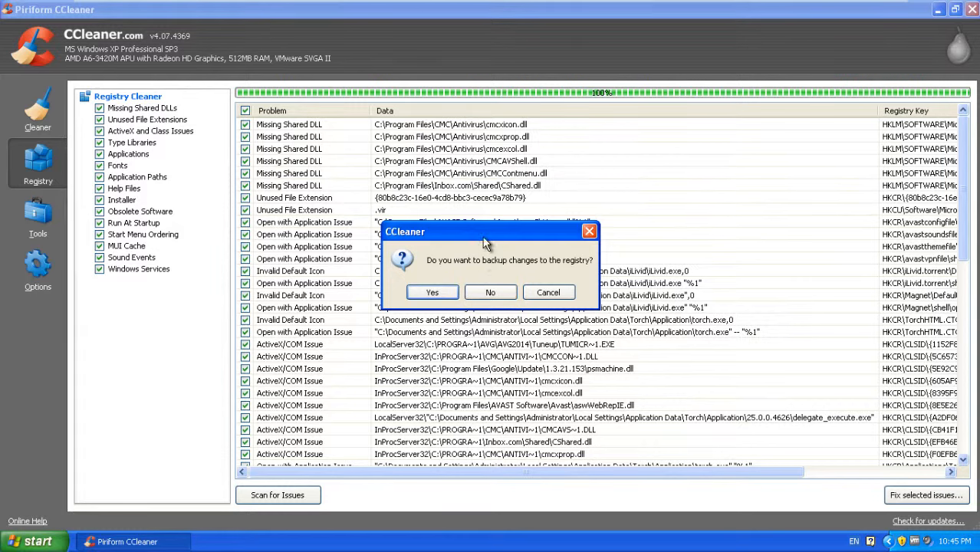
left_click_drag(483, 235, 442, 210)
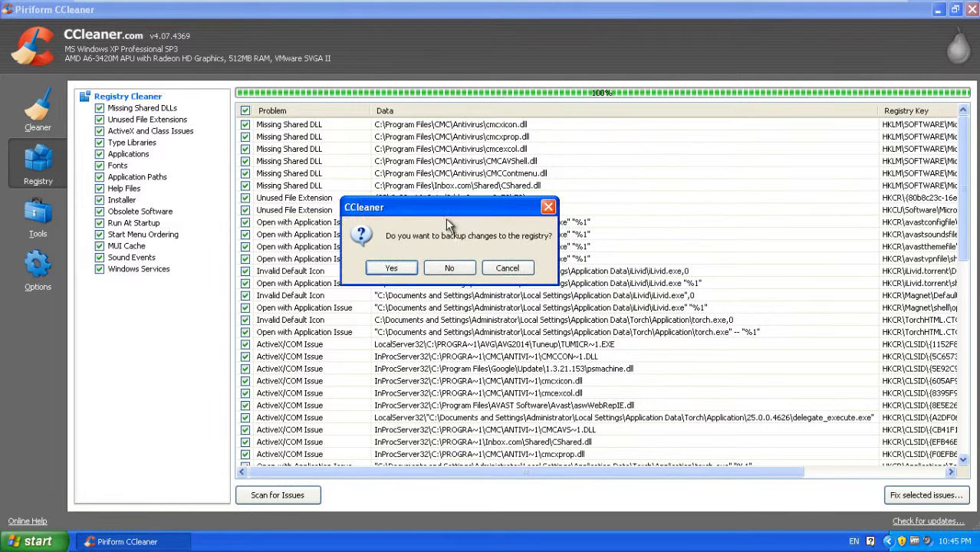
left_click(459, 270)
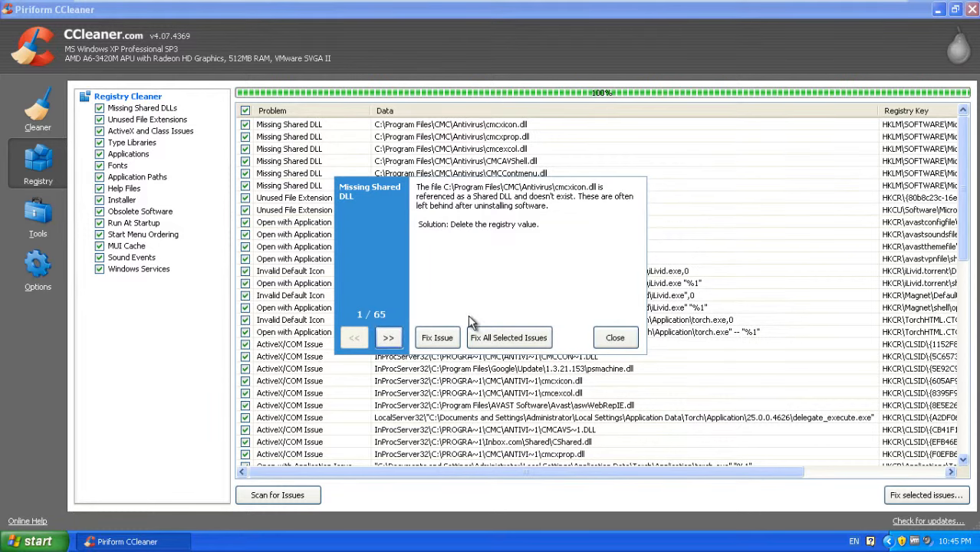
left_click(481, 338)
left_click(615, 337)
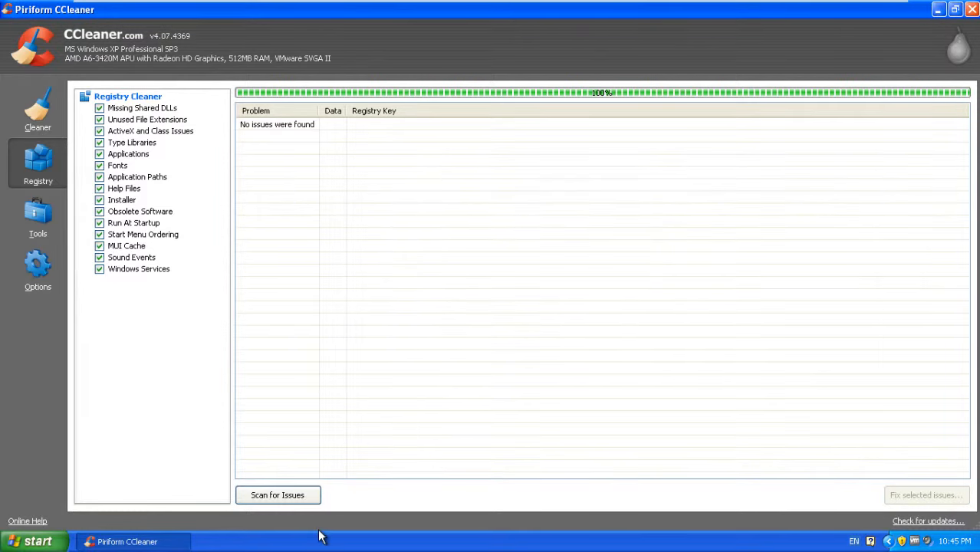
left_click(306, 496)
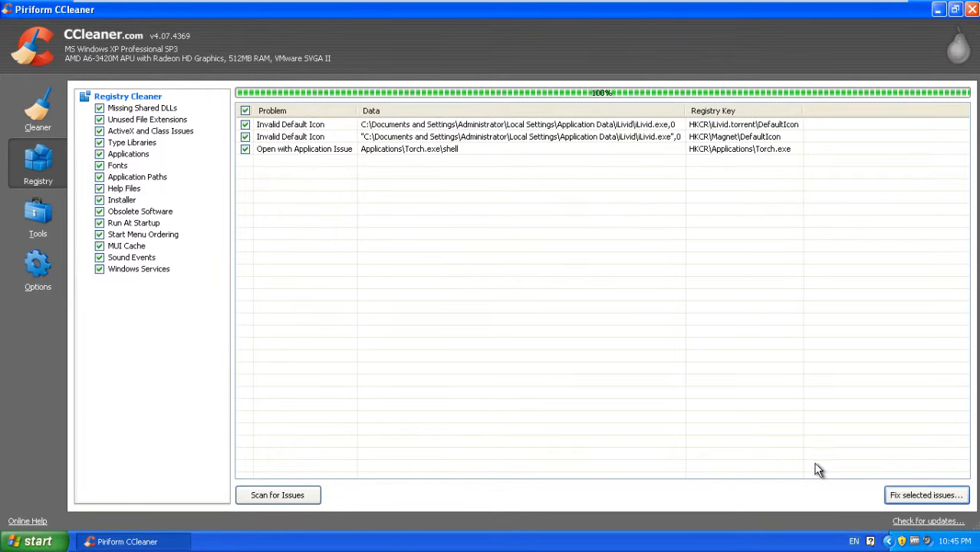
Step: Fix the 3 remaining Livid and Torch registry issues without a backup, rescan to confirm none remain, and close CCleaner
left_click(944, 495)
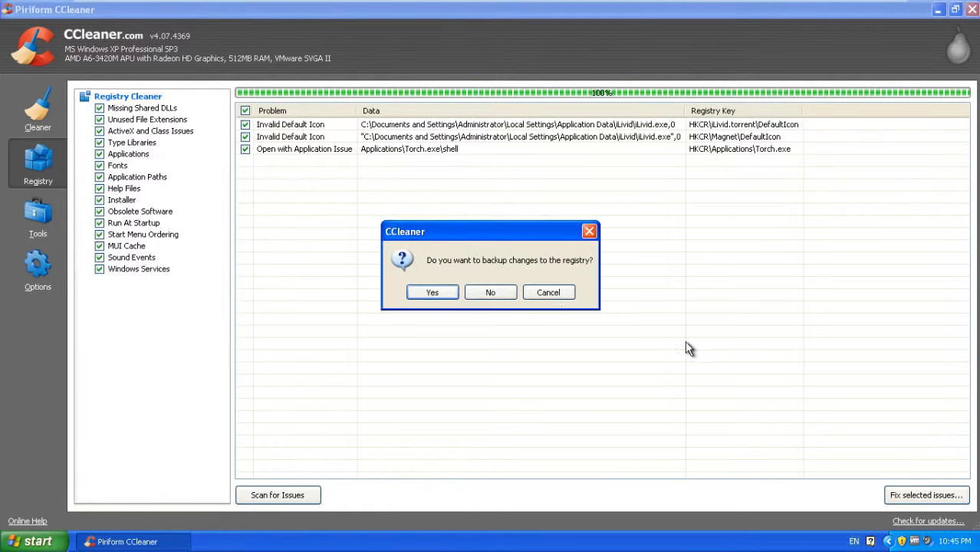
left_click(490, 293)
left_click(526, 337)
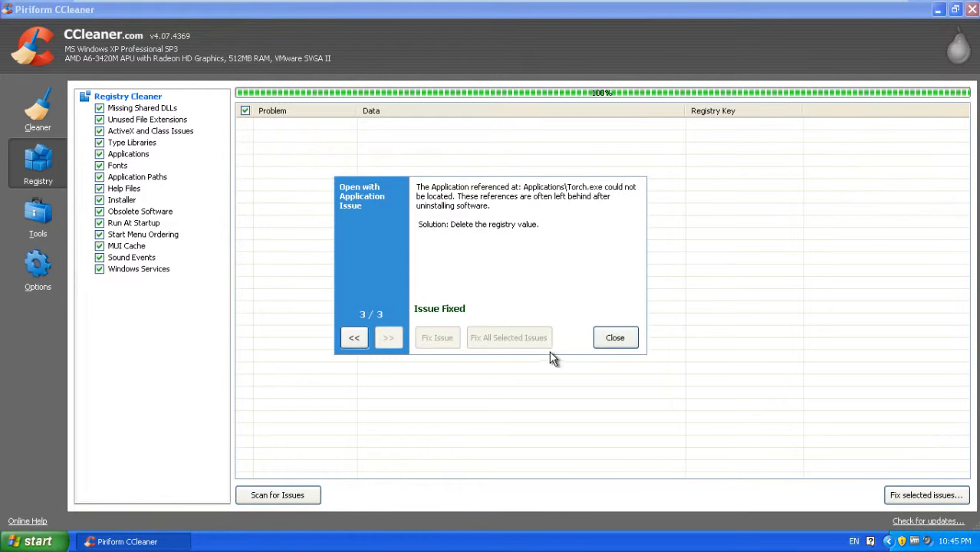
left_click(615, 338)
left_click(301, 497)
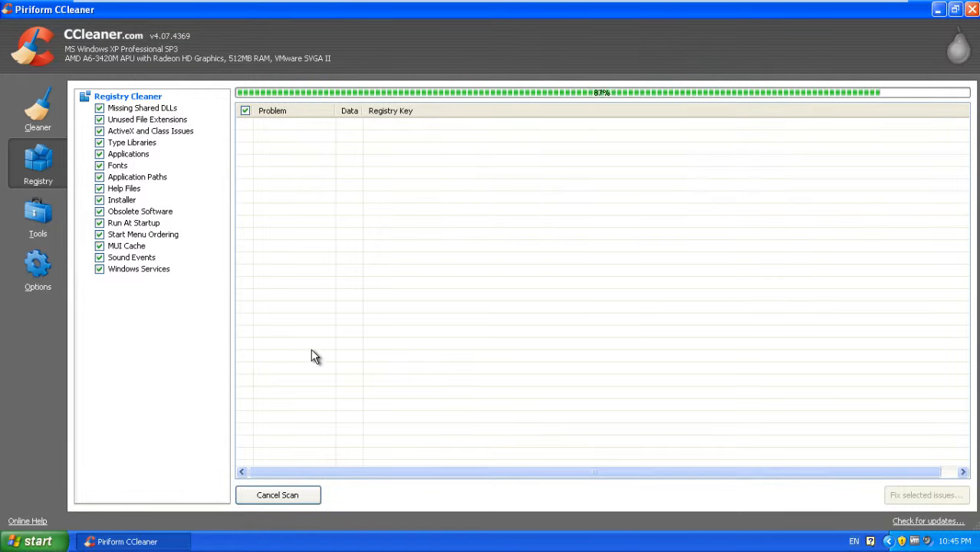
left_click(972, 14)
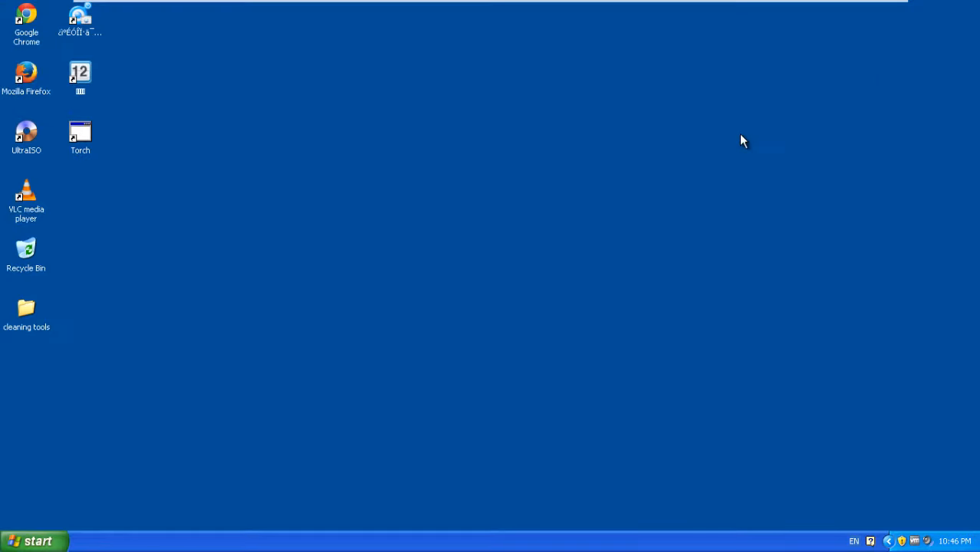
Step: Launch Google Chrome from its desktop shortcut and bring up the taskbar's context menu
left_click_drag(138, 164, 234, 141)
left_click(33, 25)
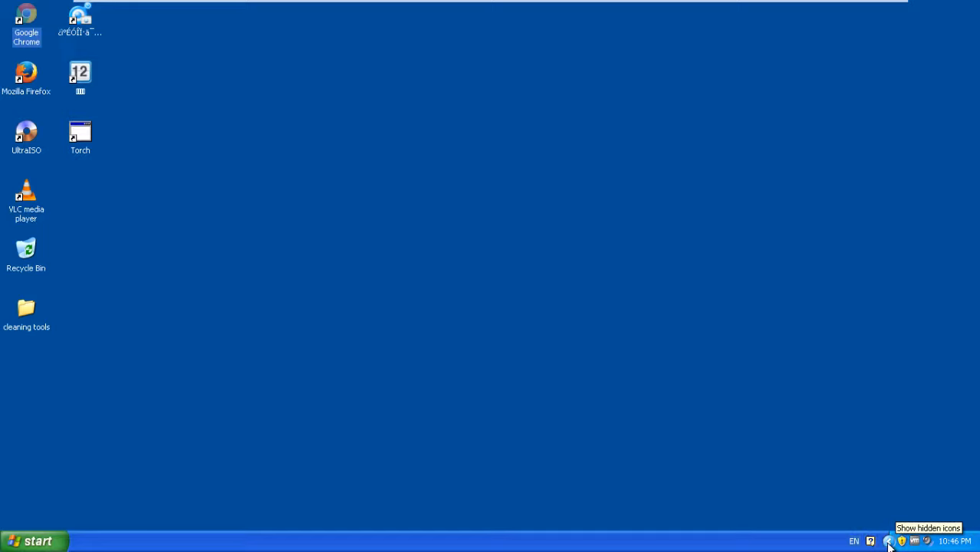
right_click(641, 546)
Step: Check CPU and memory usage on Task Manager's maximized Performance tab, then close it
left_click(685, 506)
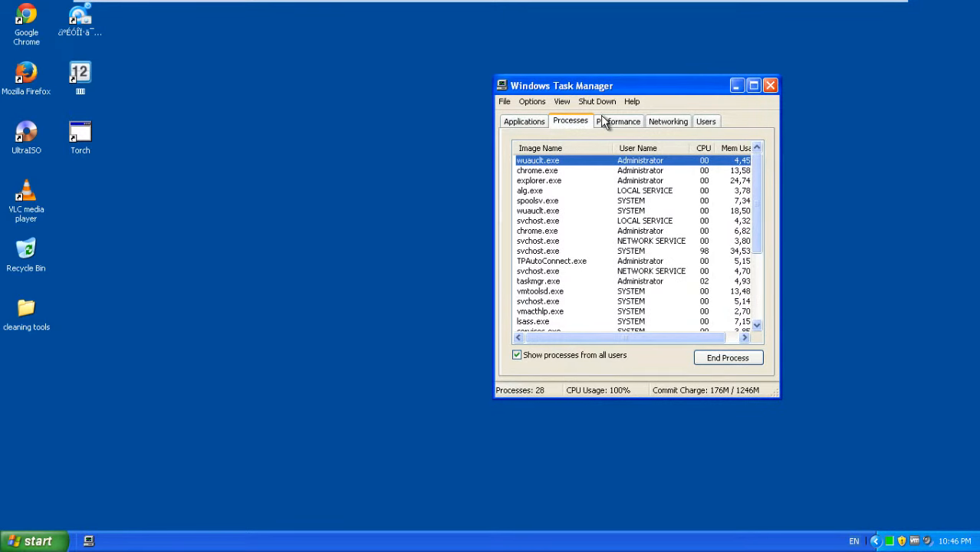
left_click(603, 120)
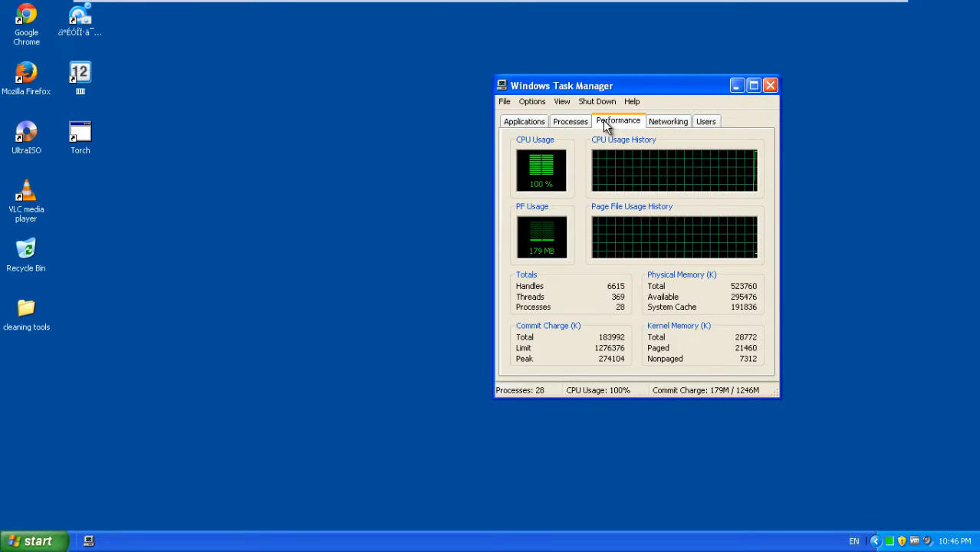
left_click(753, 86)
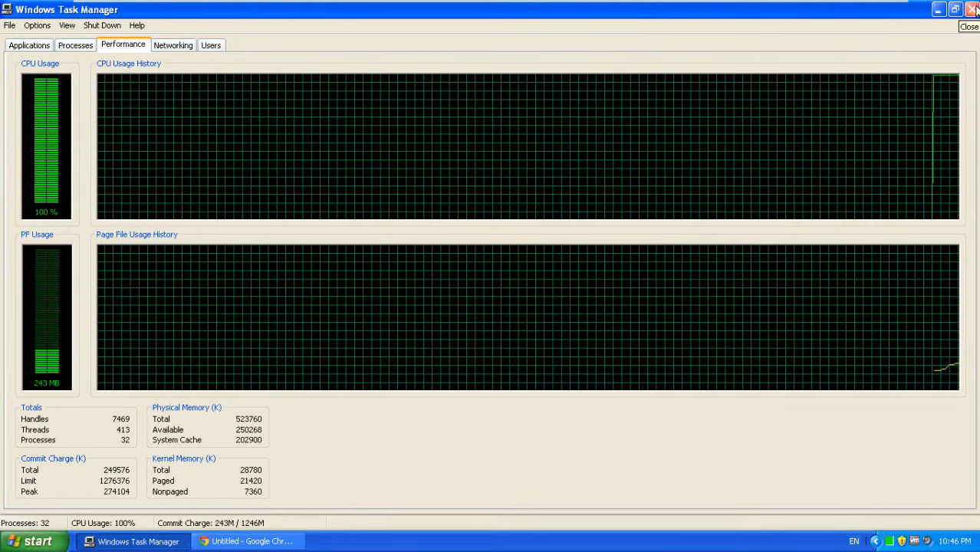
left_click(975, 8)
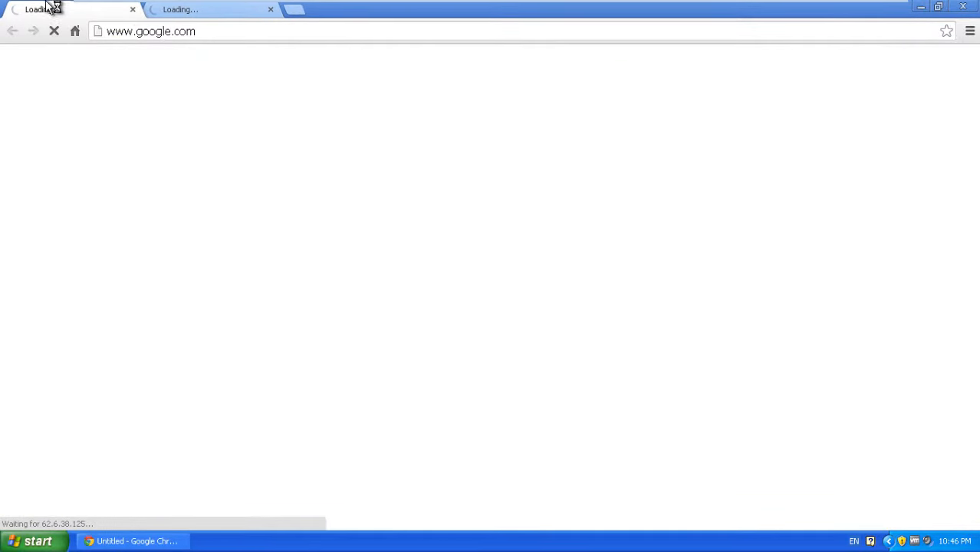
left_click(213, 9)
left_click(82, 12)
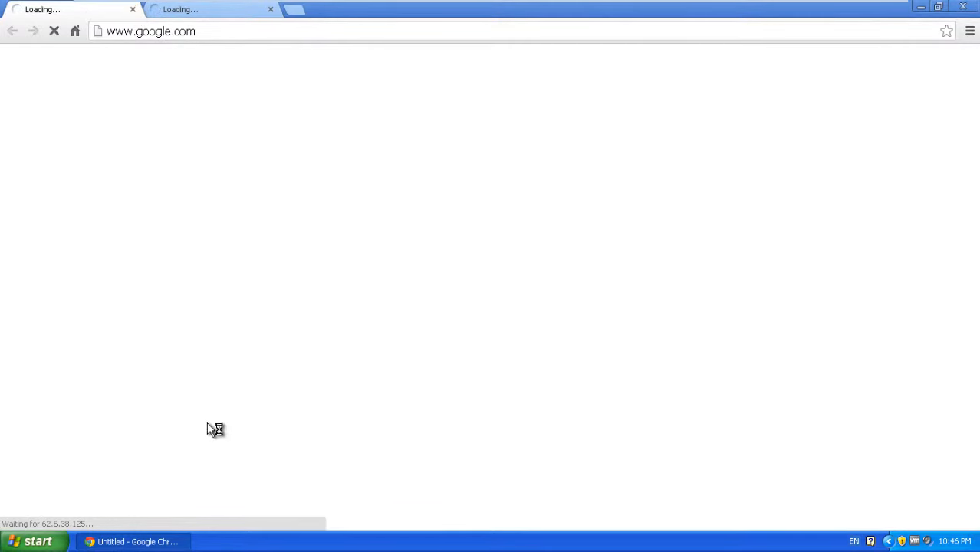
left_click(133, 10)
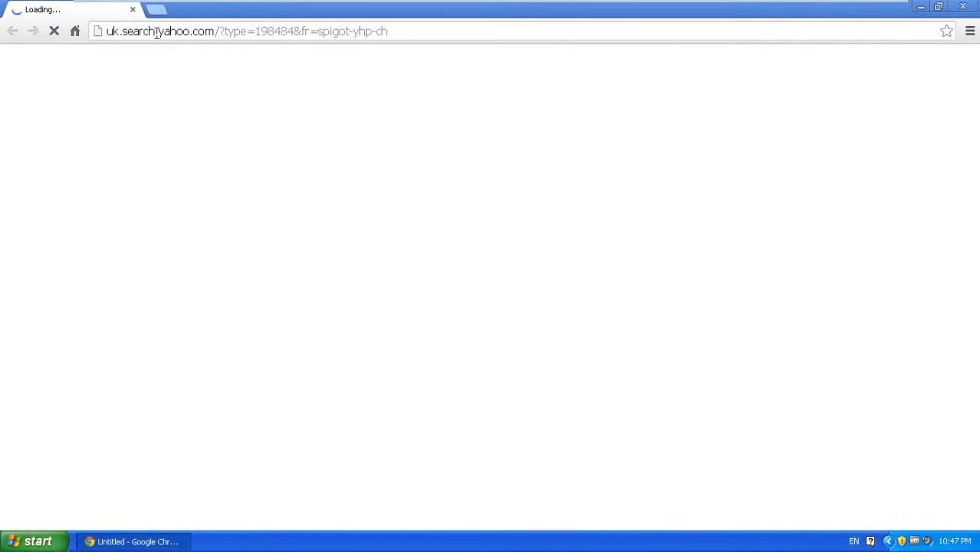
Step: Search for 'google' from the address bar, which still goes to Yahoo Search
left_click(158, 34)
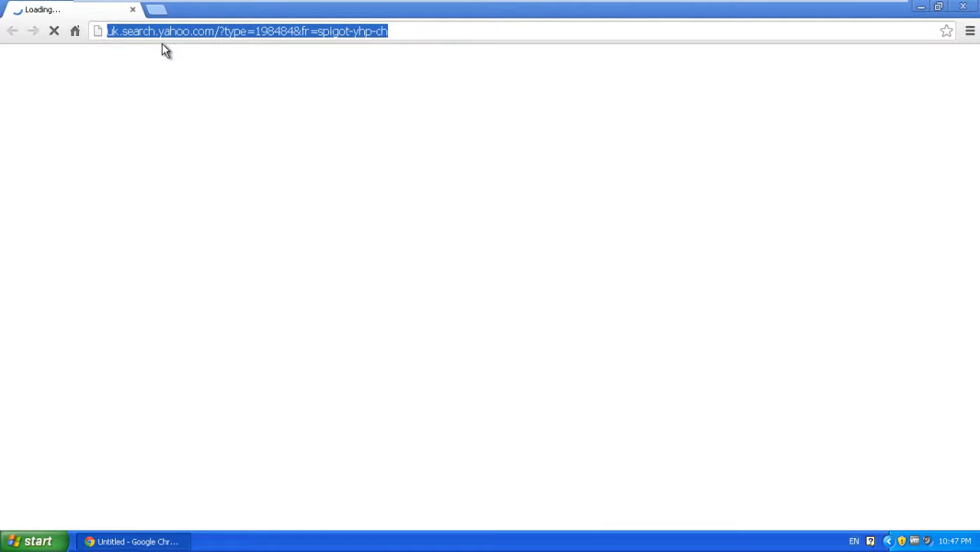
type("google")
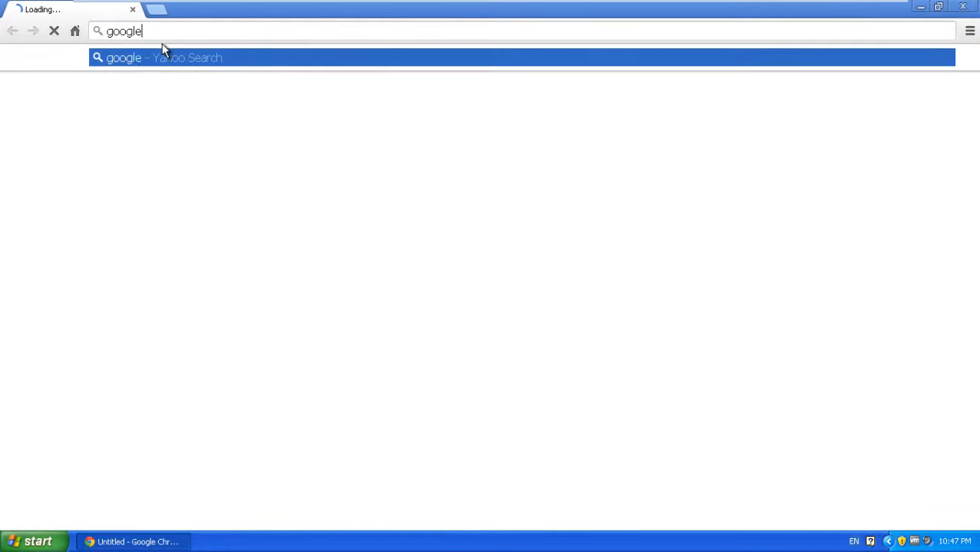
key("Return")
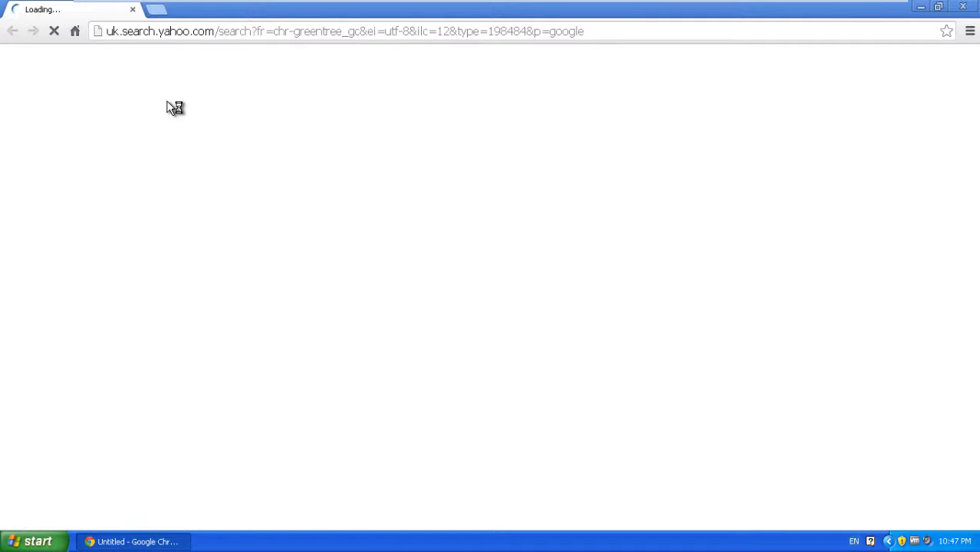
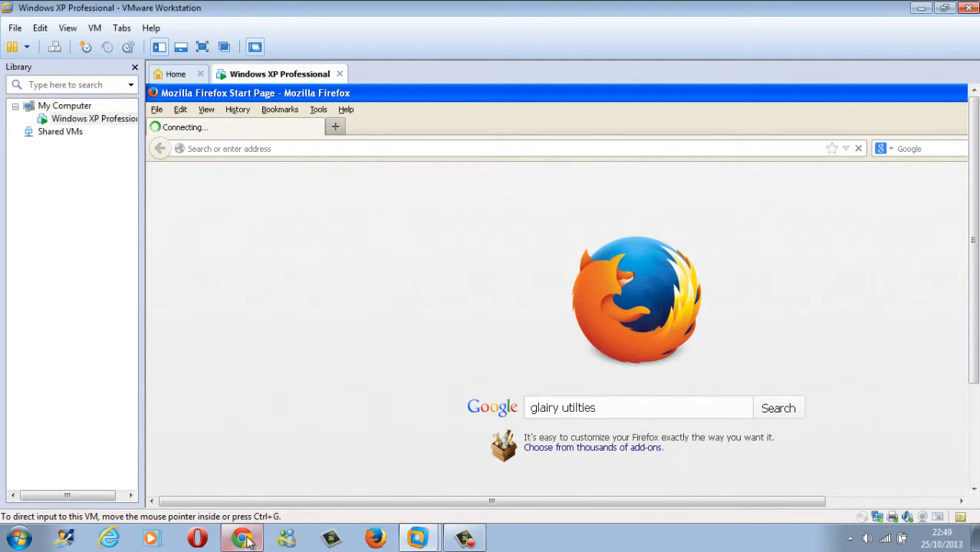
Step: Open a new Google Chrome window from the host taskbar's Chrome jump list
right_click(243, 537)
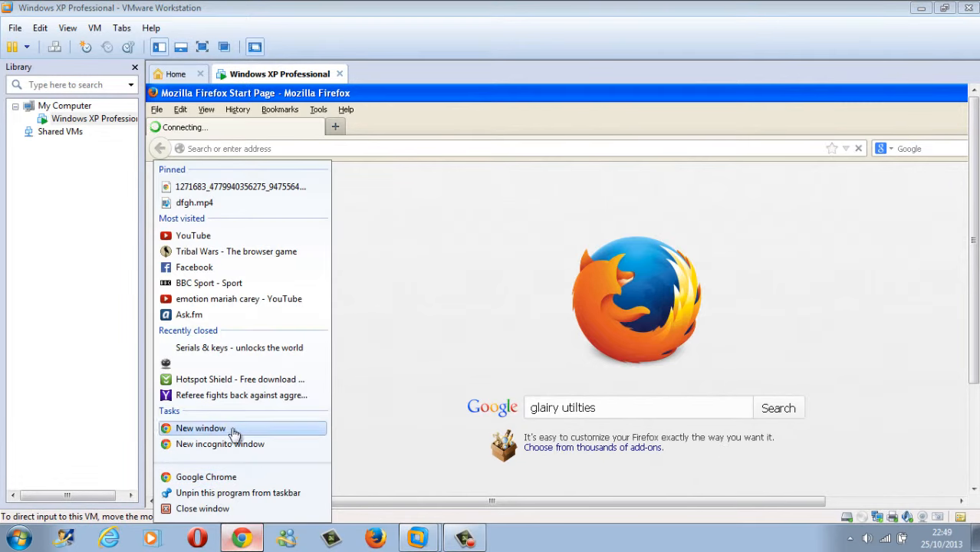
left_click(198, 428)
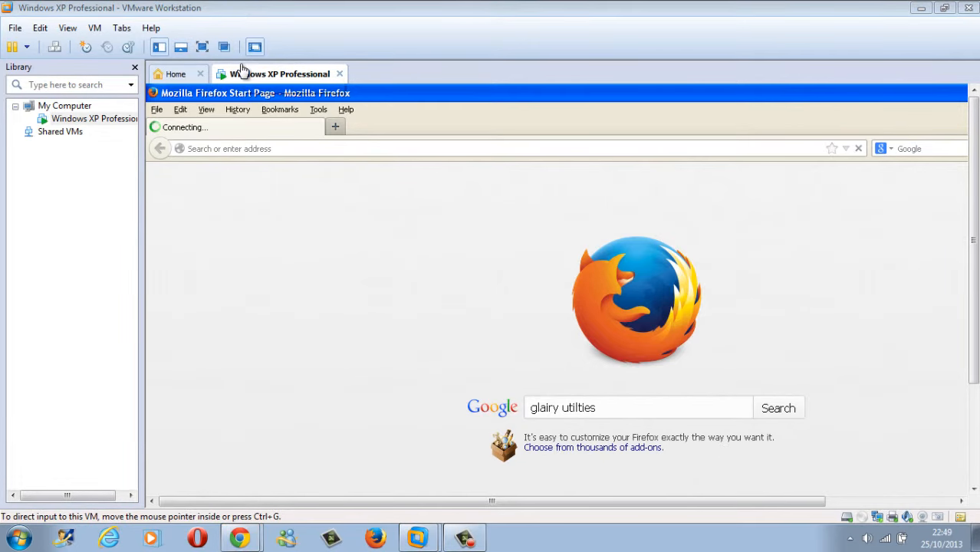
Step: Search Google for 'glary utilities' and open the official Glarysoft site
mouse_move(243, 537)
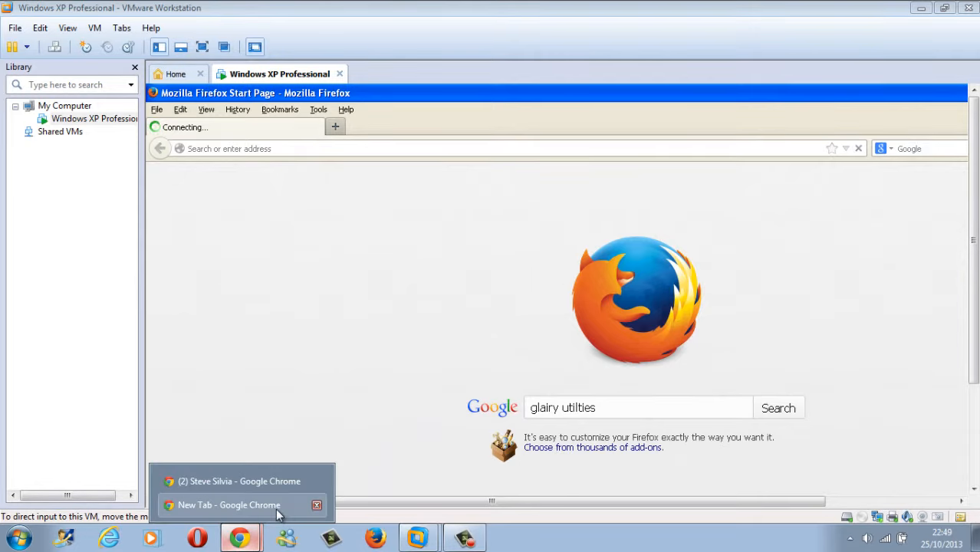
left_click(277, 509)
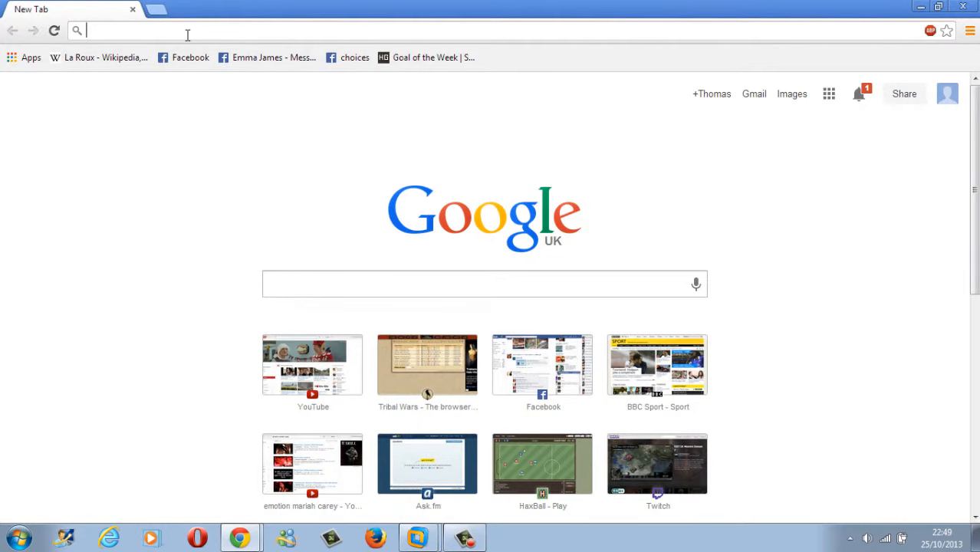
type("glairy")
key("Down")
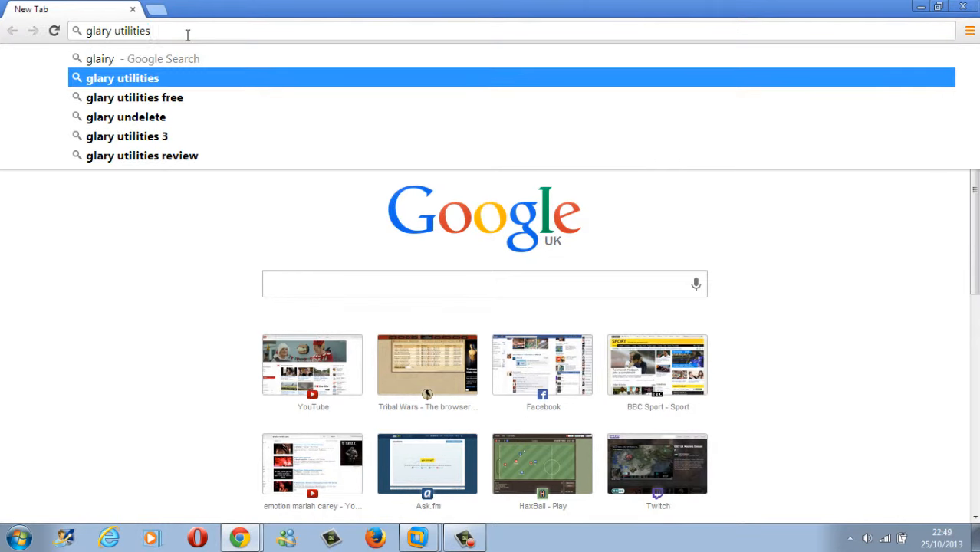
key("Return")
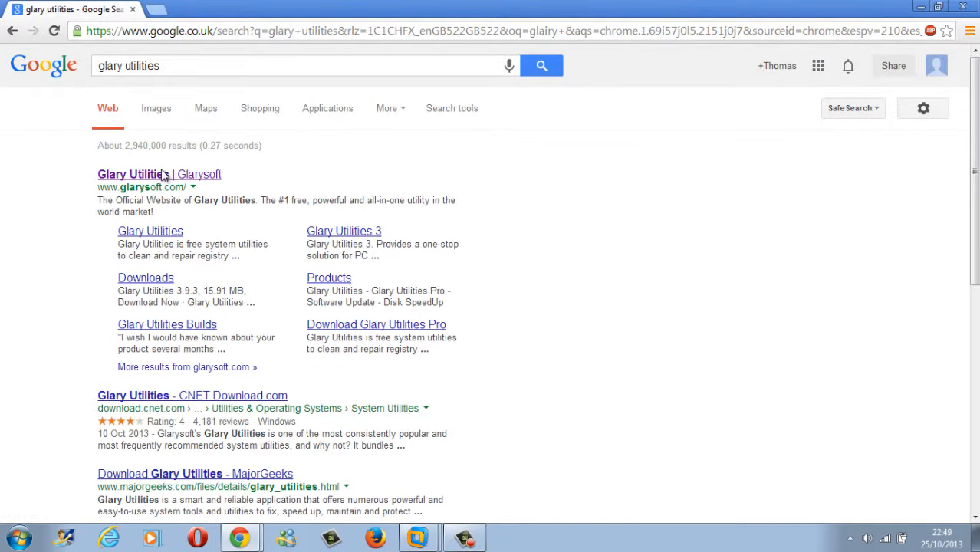
left_click(162, 176)
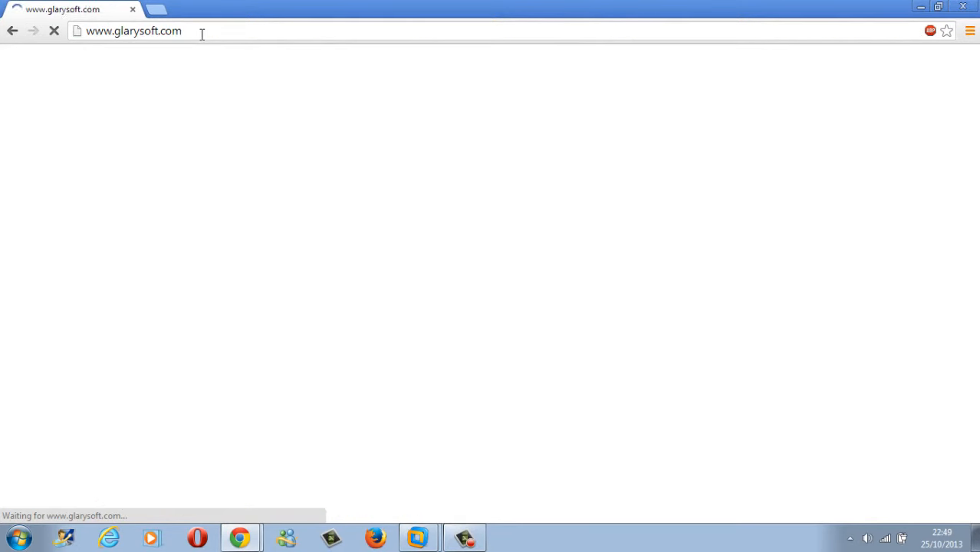
Step: Copy the glarysoft.com address and switch back to VMware Workstation
left_click(197, 33)
right_click(197, 33)
left_click(240, 59)
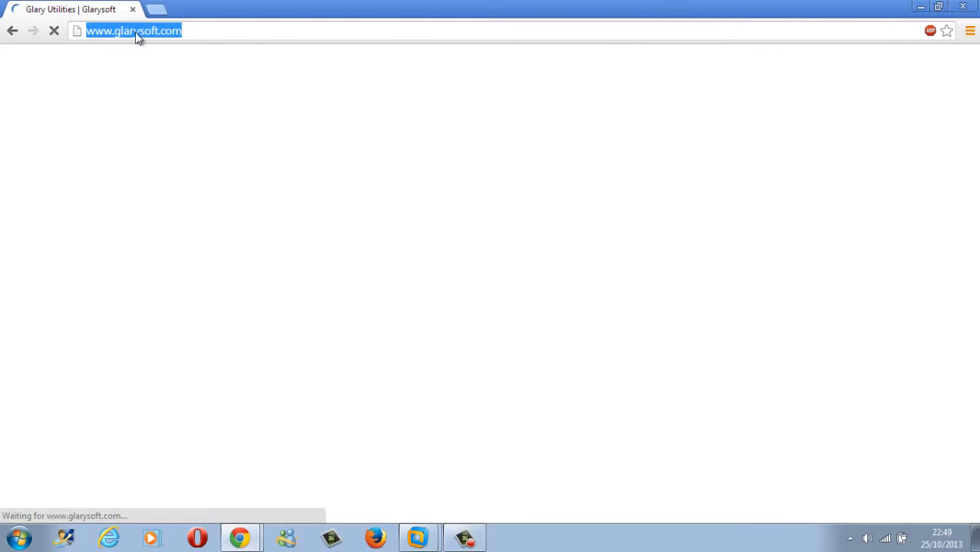
left_click(240, 536)
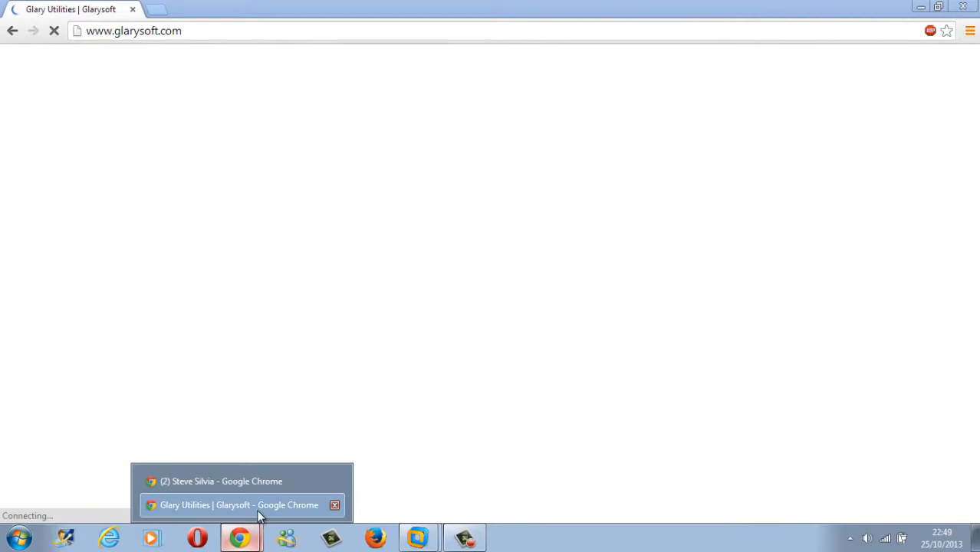
left_click(417, 537)
Step: Paste and load the glarysoft.com address in the XP guest's Firefox
left_click(402, 486)
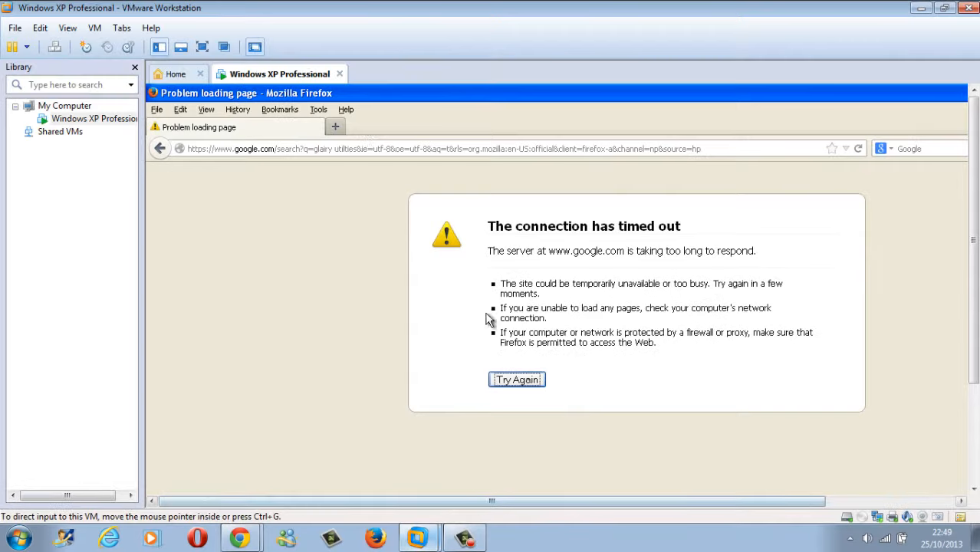
left_click(330, 148)
right_click(330, 146)
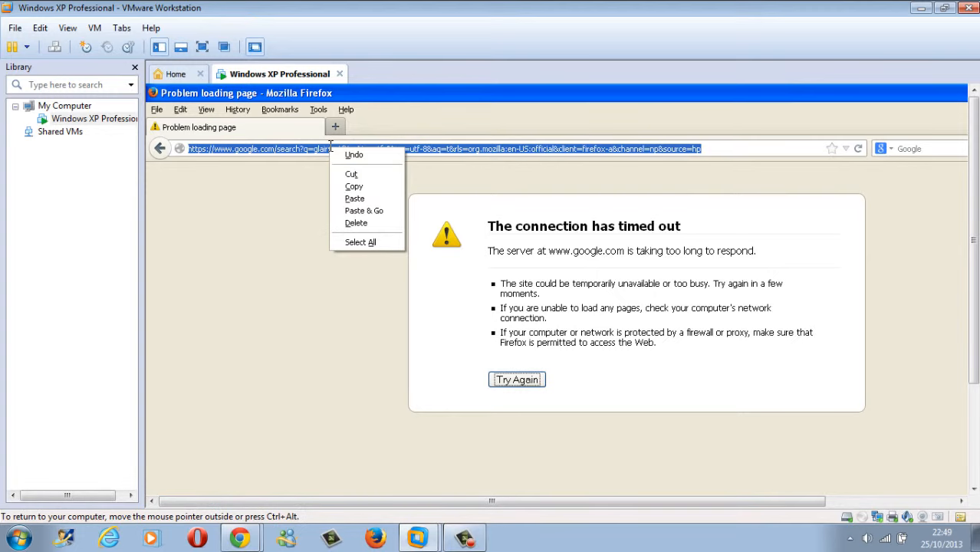
left_click(363, 210)
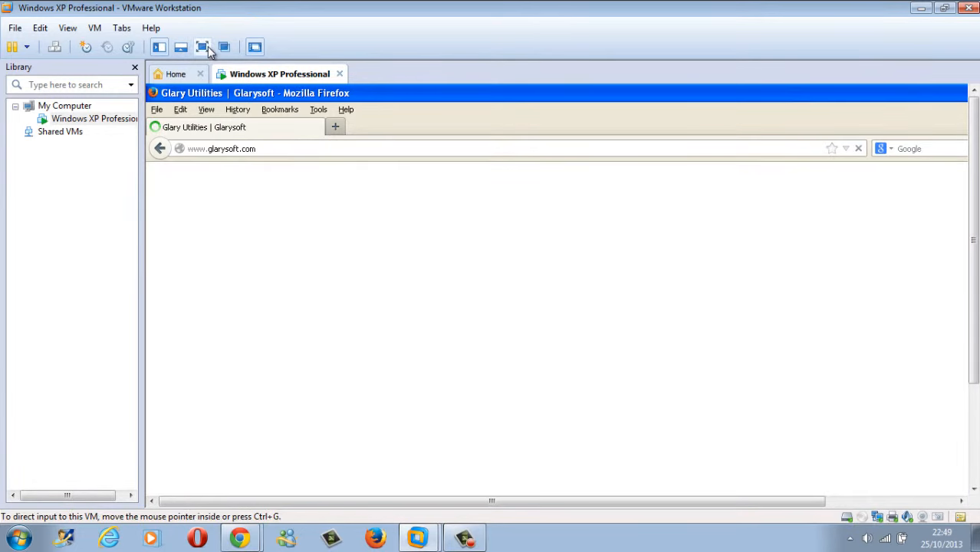
Step: Put the VM in full screen and browse the Glary Utilities home page and its Downloads menu
left_click(202, 47)
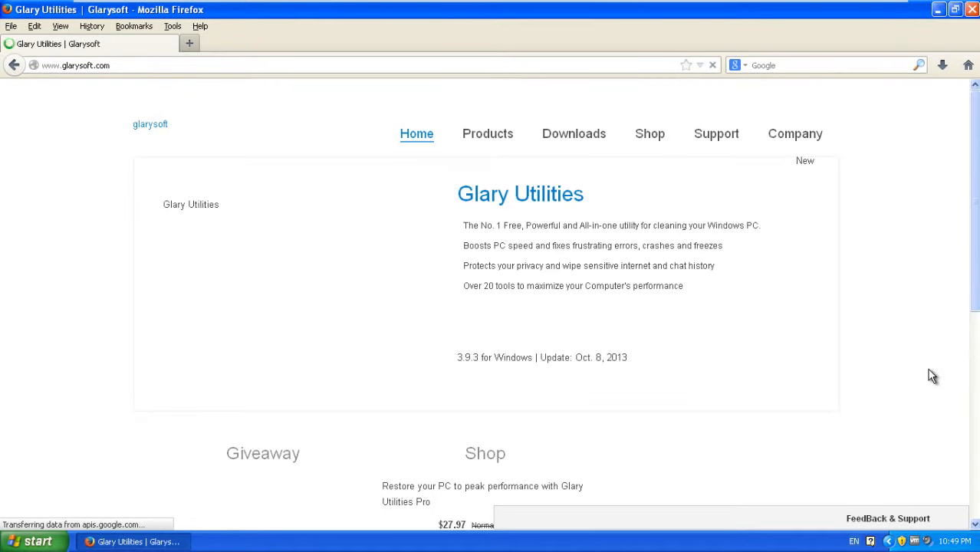
left_click_drag(972, 201, 973, 160)
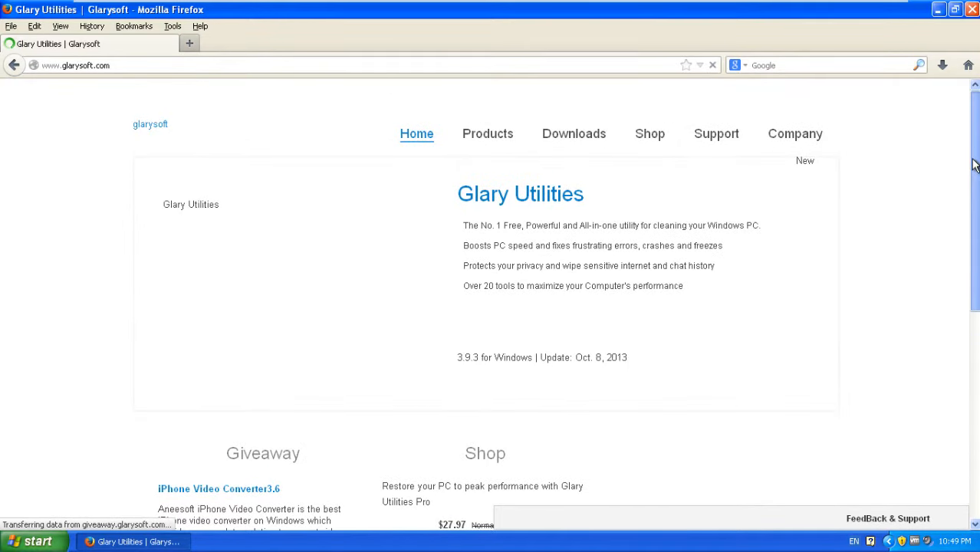
left_click_drag(563, 143, 564, 127)
left_click(566, 134)
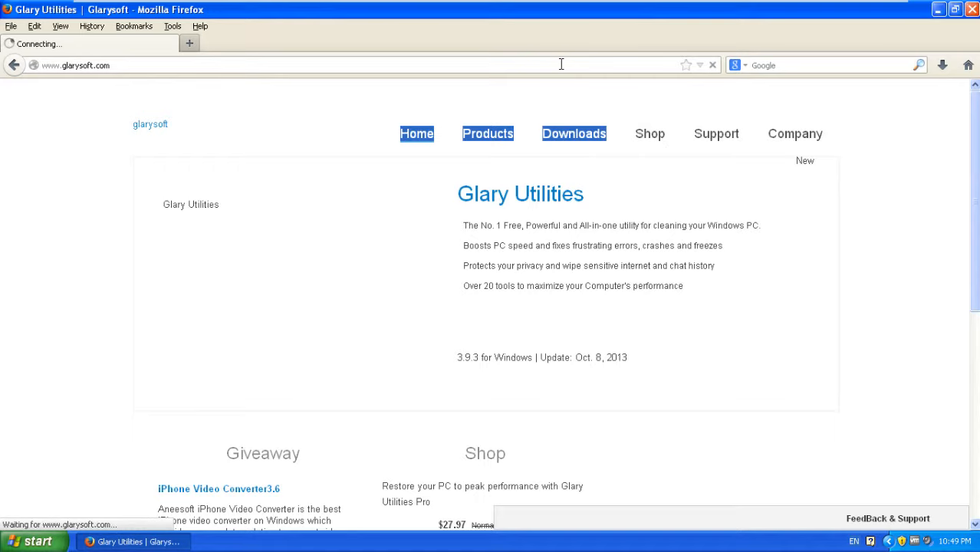
mouse_move(585, 134)
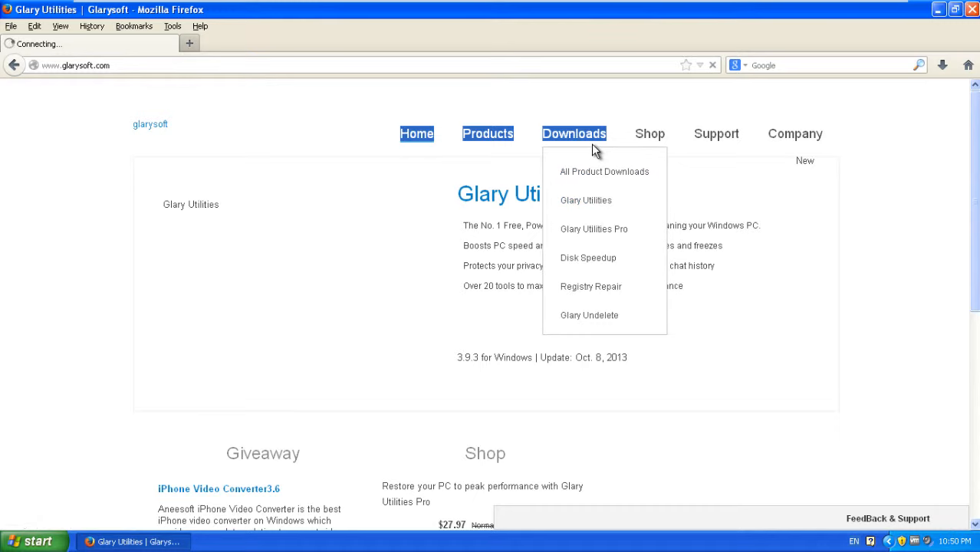
scroll(532, 263, "down", 2)
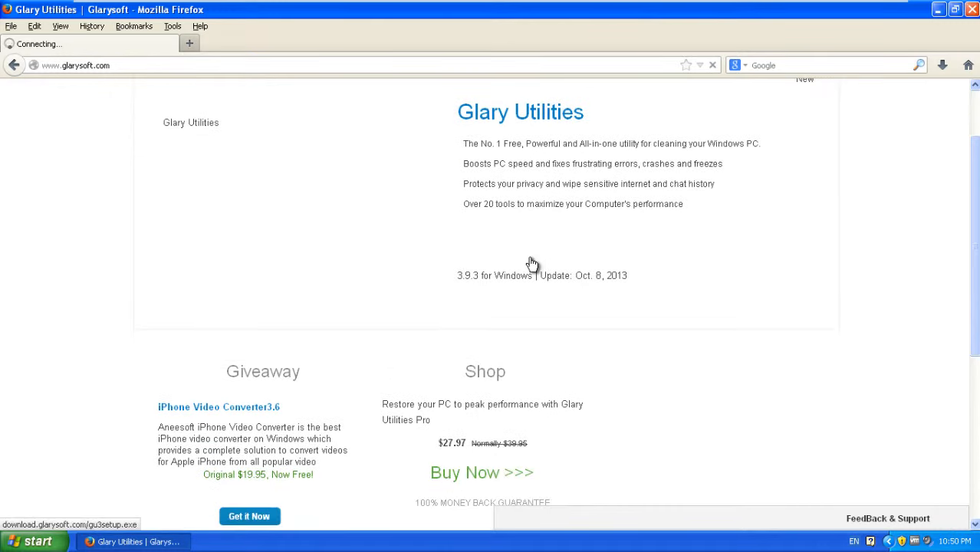
scroll(532, 263, "down", 6)
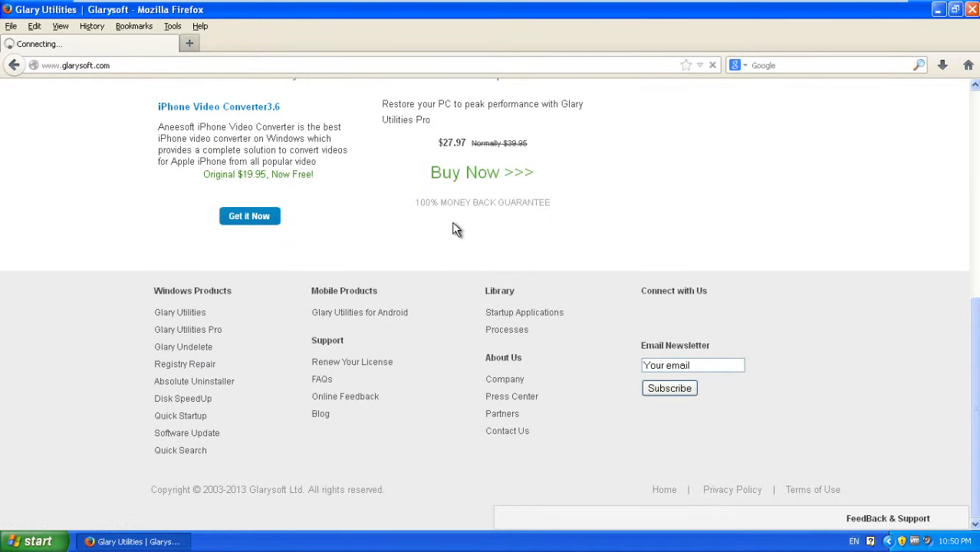
scroll(958, 230, "up", 7)
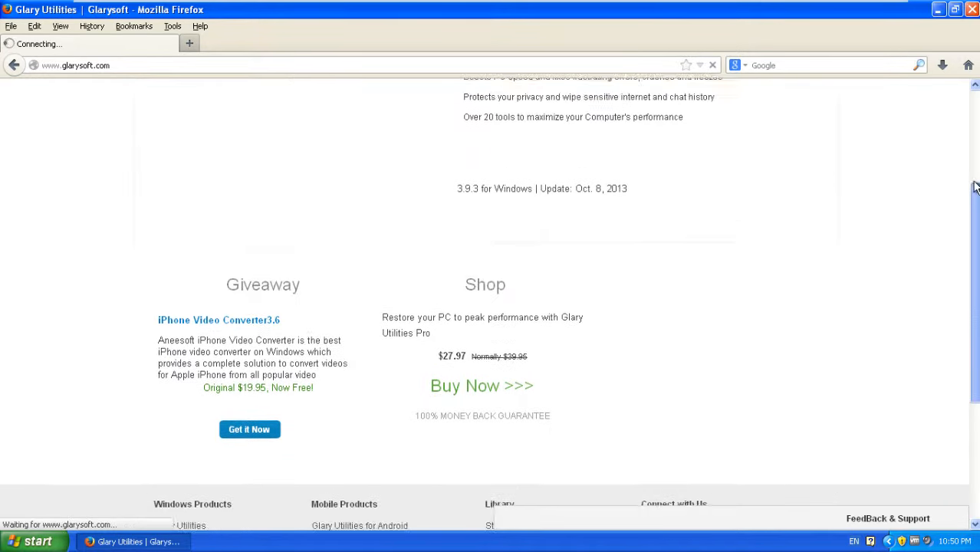
scroll(959, 230, "up", 1)
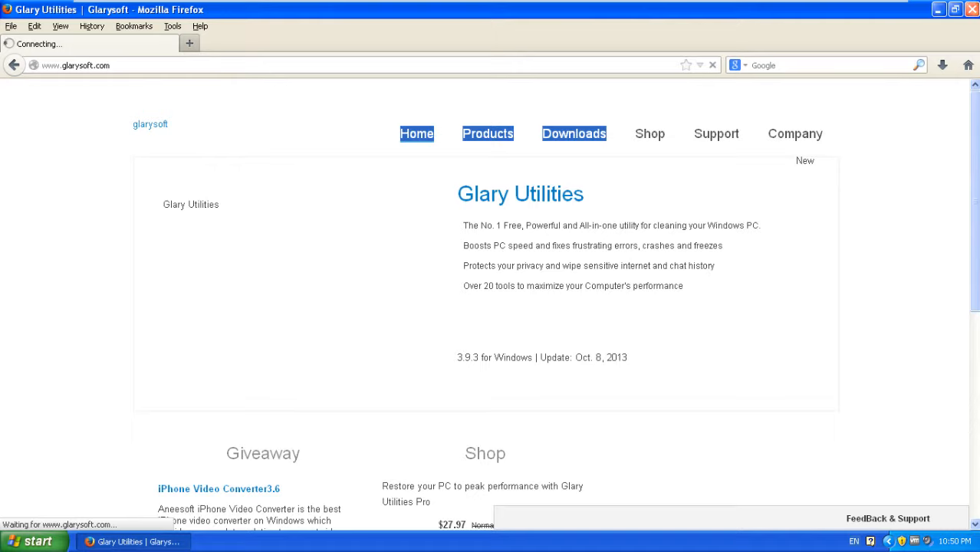
Step: Close Firefox and drag the two garbled-name junk shortcuts into the Recycle Bin
left_click(972, 9)
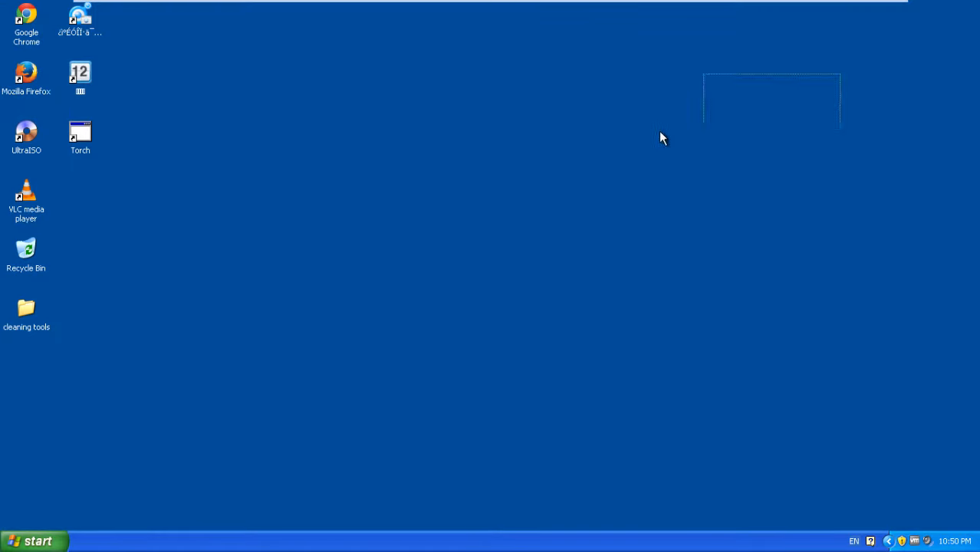
left_click_drag(133, 180, 151, 106)
left_click(155, 215)
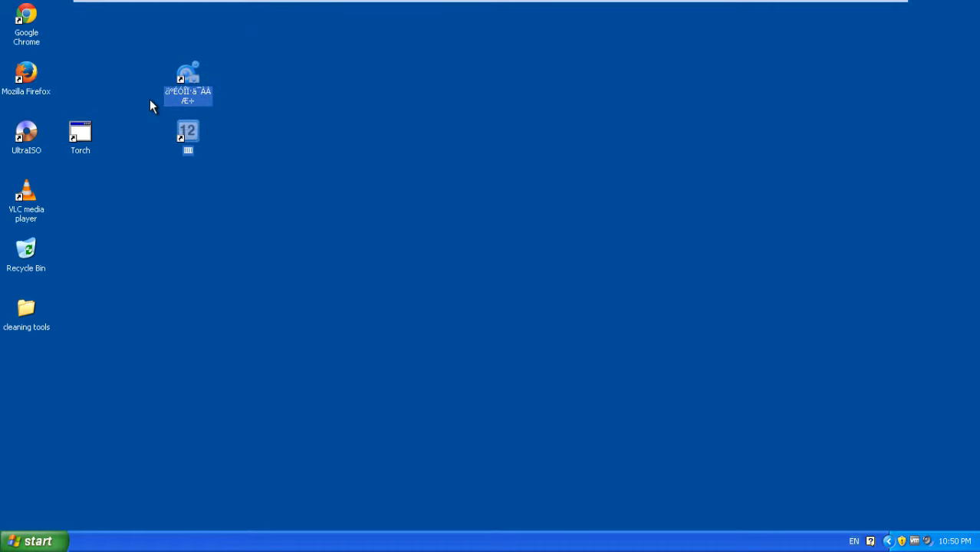
left_click_drag(184, 76, 30, 243)
left_click_drag(85, 147, 86, 91)
left_click(87, 186)
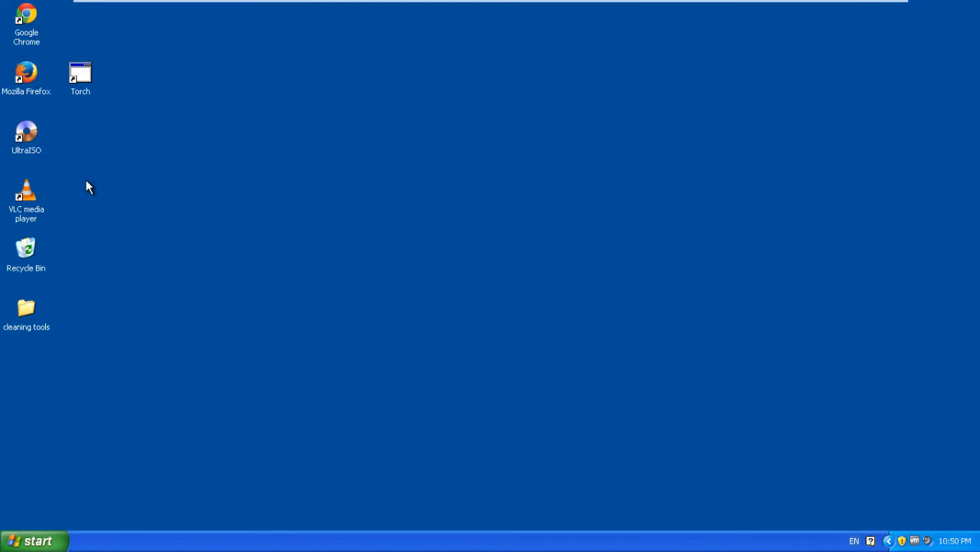
right_click(32, 256)
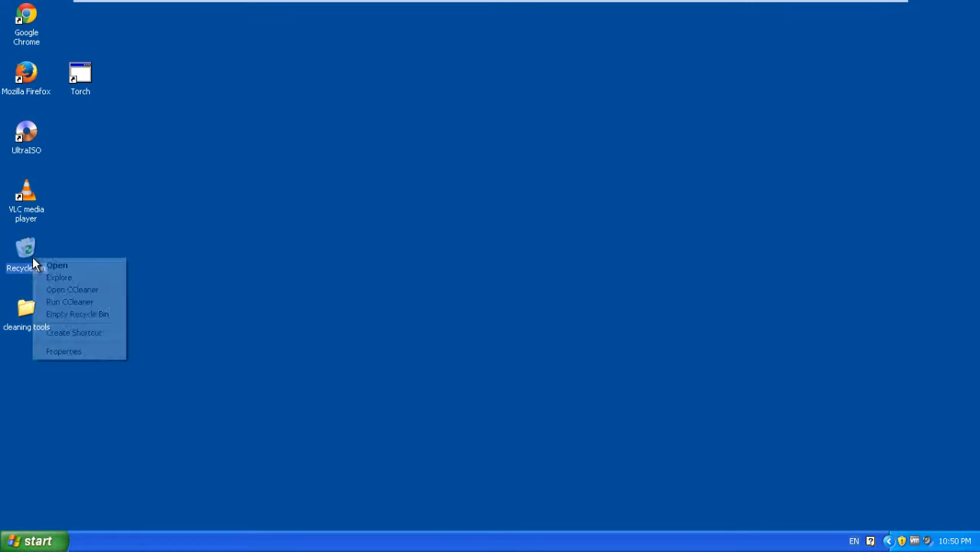
left_click(176, 127)
Step: Open the Recycle Bin, empty both junk shortcuts, confirm with Yes, and close the window
right_click(36, 241)
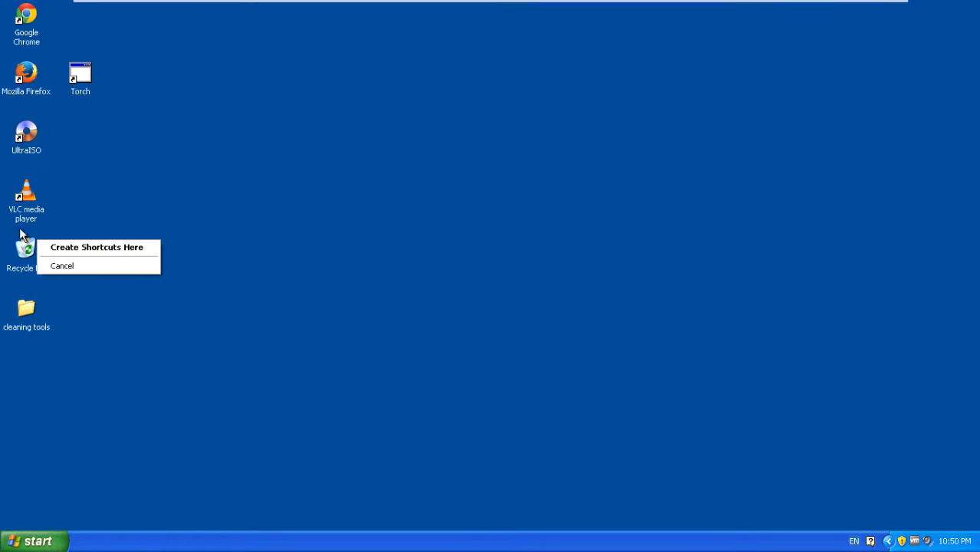
left_click(30, 241)
double_click(30, 241)
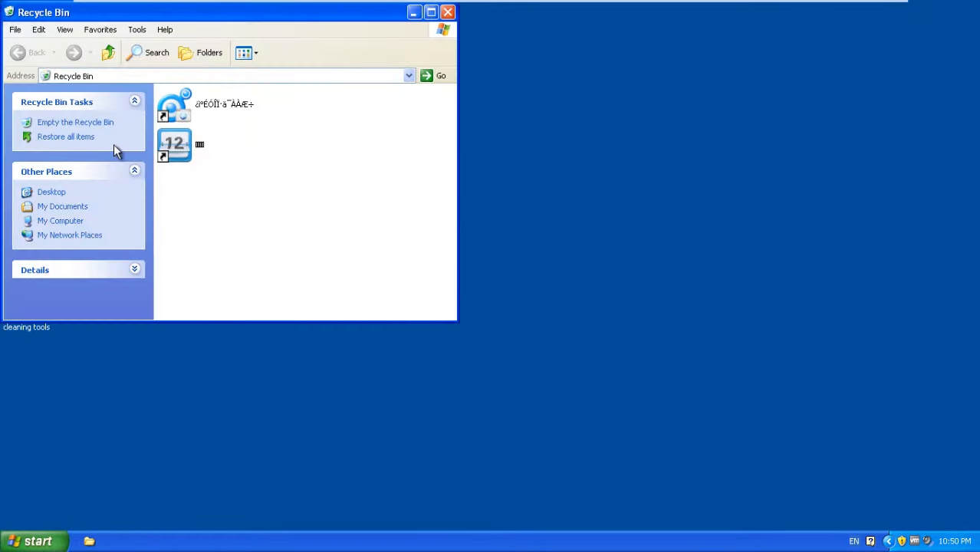
left_click(41, 27)
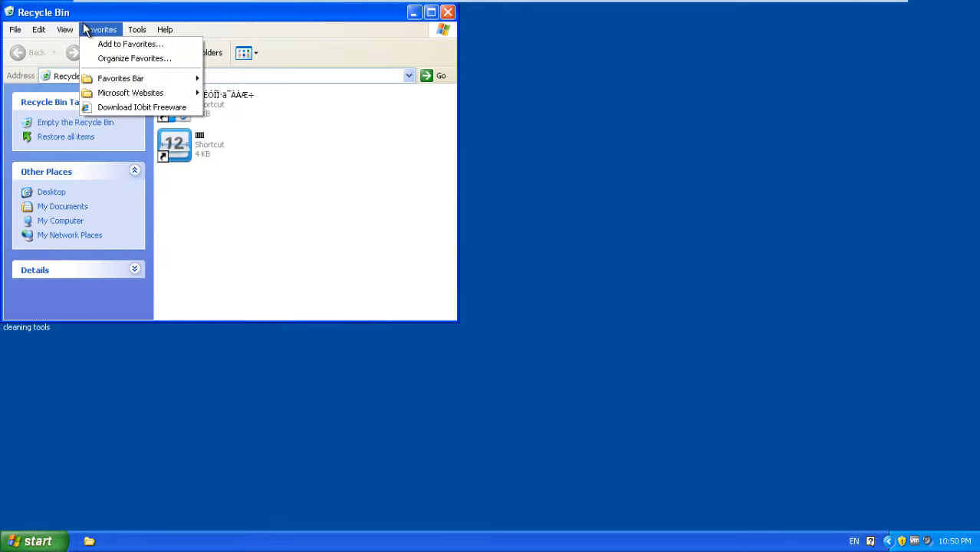
left_click(224, 157)
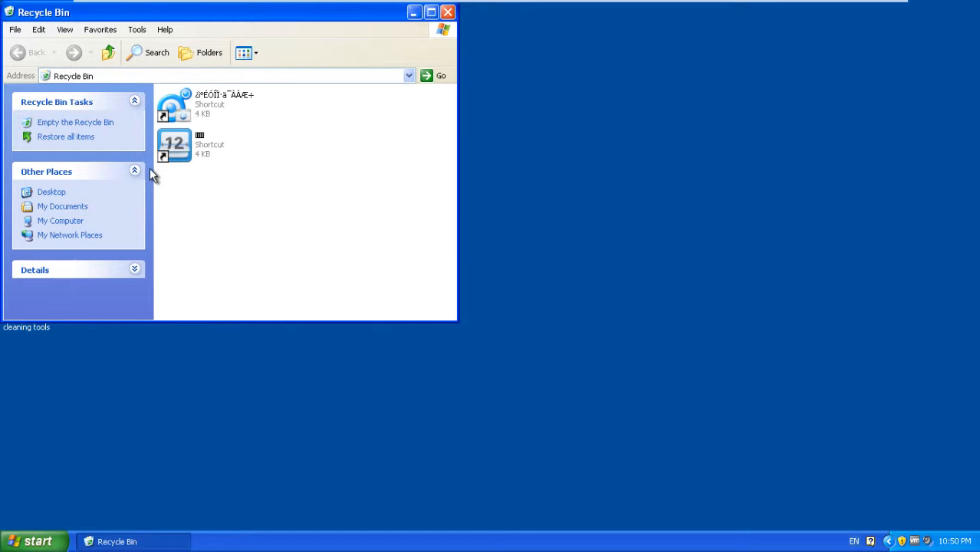
left_click(101, 128)
left_click(513, 296)
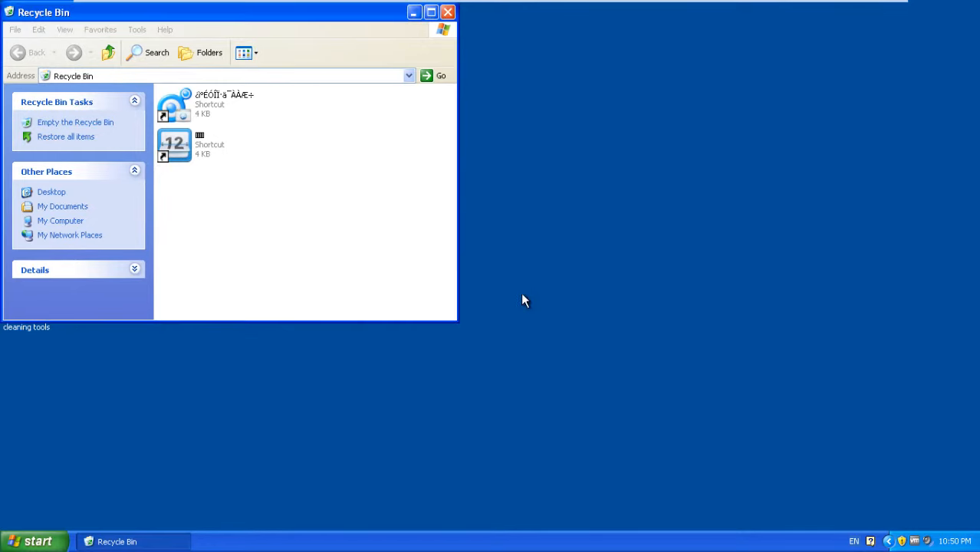
left_click(448, 13)
mouse_move(83, 74)
left_mouse_down()
mouse_move(123, 149)
mouse_move(89, 71)
left_mouse_up()
left_click(423, 133)
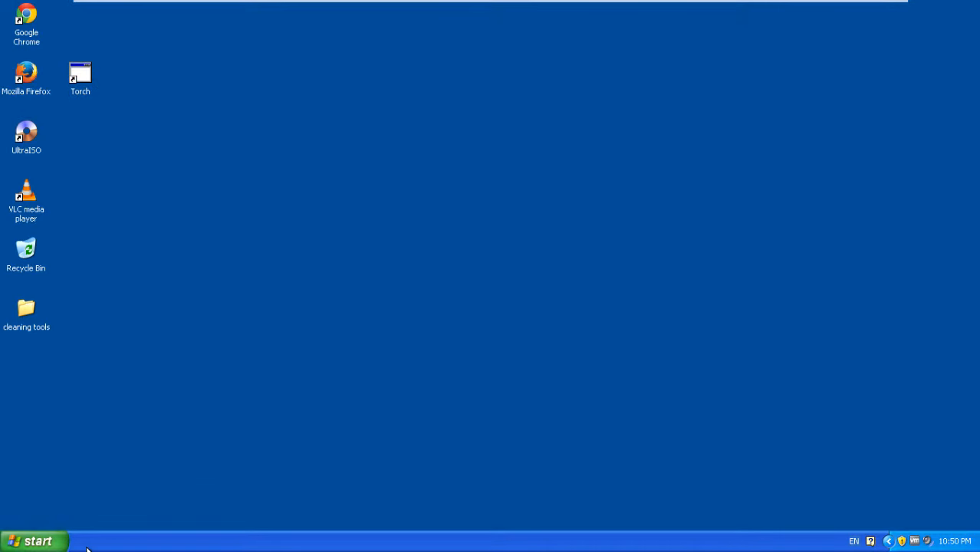
Step: Drag the garbled junk folder from All Programs onto the desktop
left_click(61, 544)
mouse_move(91, 489)
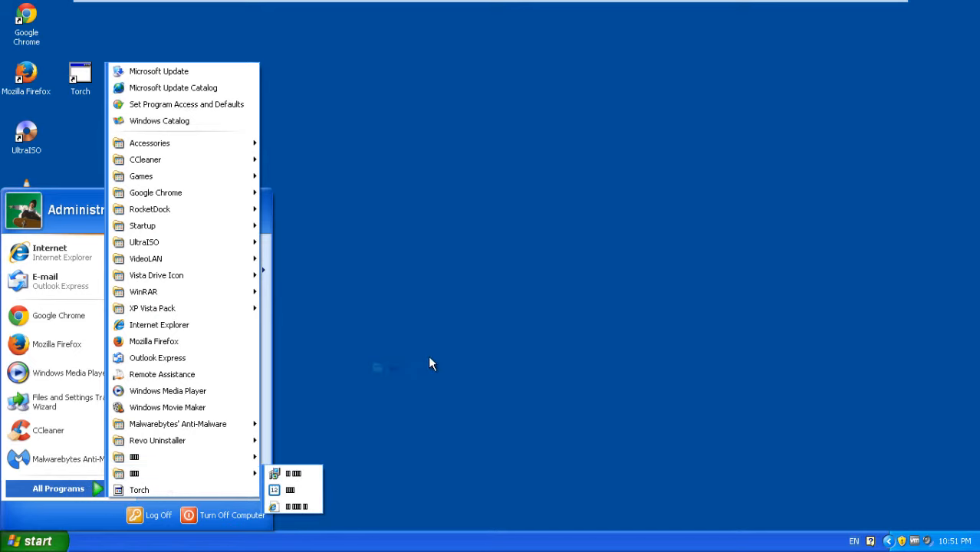
left_click(335, 418)
left_click(35, 541)
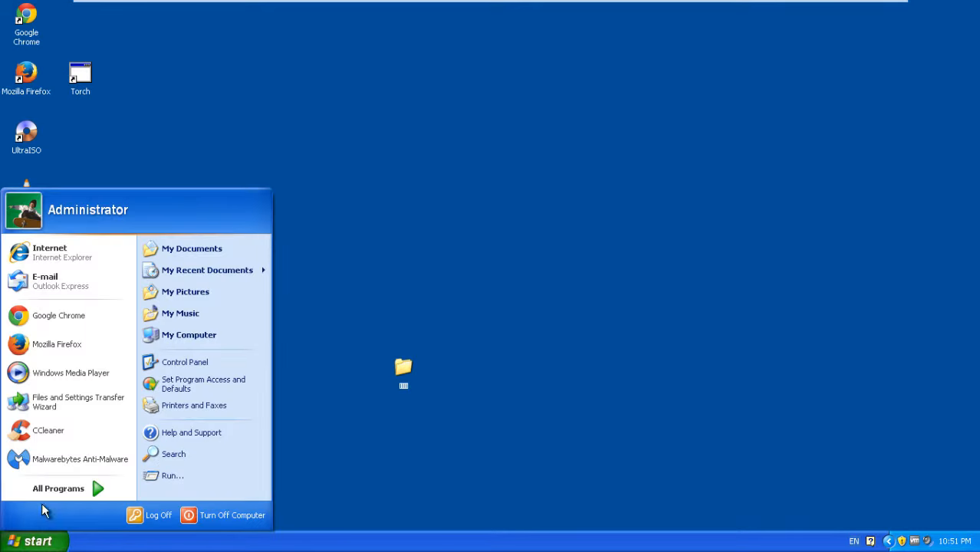
mouse_move(58, 488)
mouse_move(192, 473)
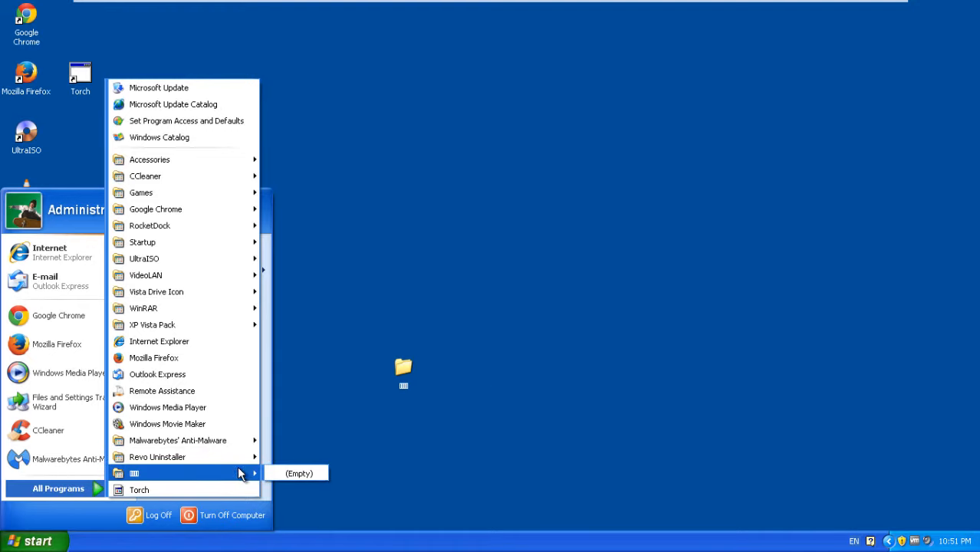
left_click_drag(203, 476, 371, 335)
Step: Move both junk folders into the Recycle Bin and permanently empty it
left_click_drag(406, 364, 31, 249)
double_click(31, 248)
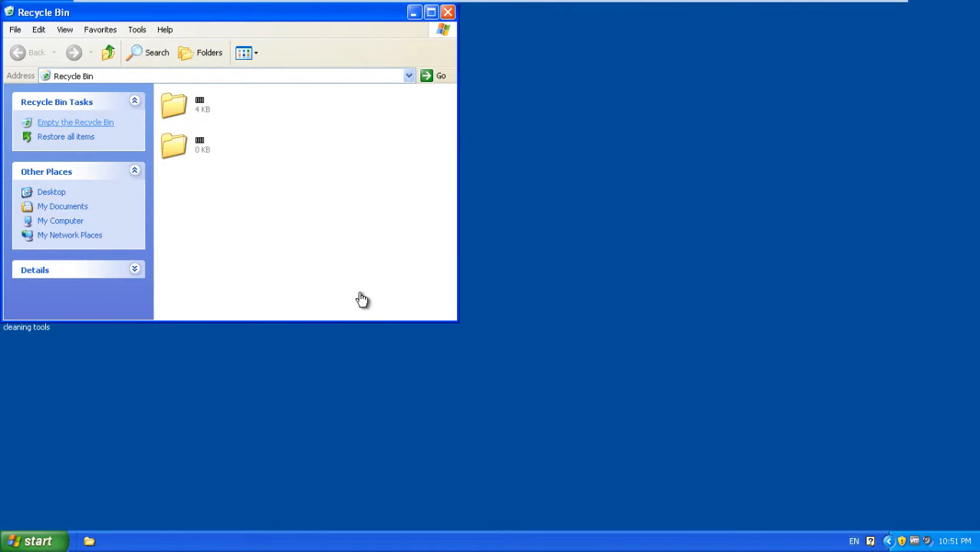
left_click(64, 125)
left_click(529, 299)
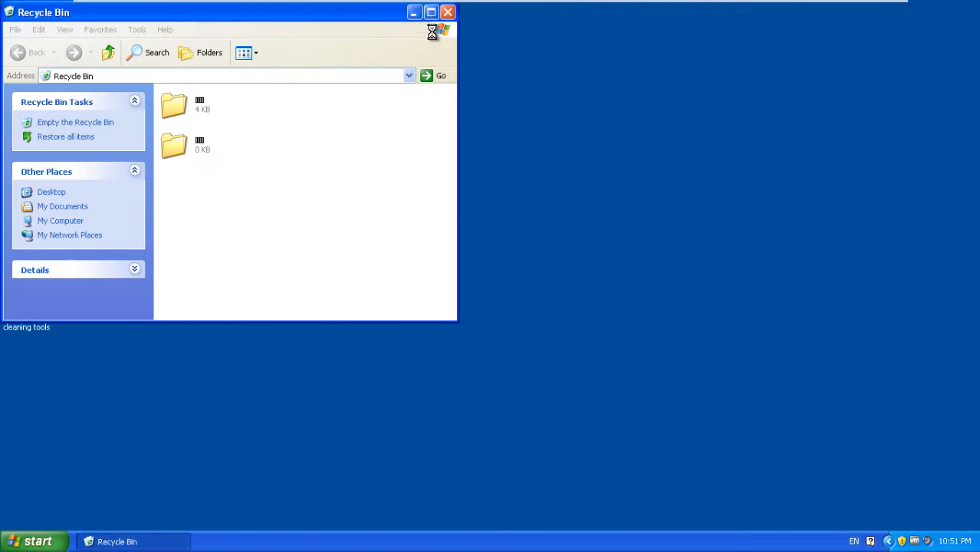
left_click(448, 12)
left_click(38, 541)
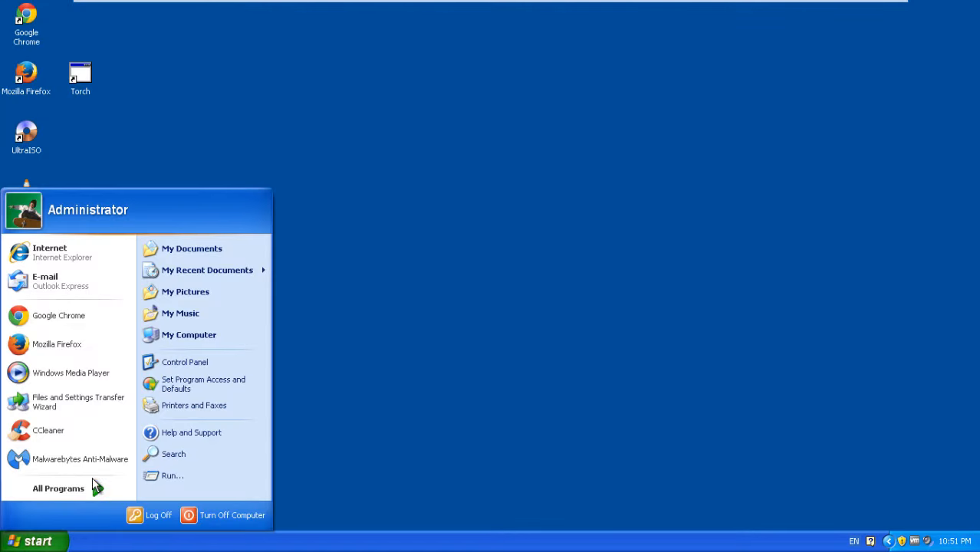
Step: Drag Torch from All Programs onto the desktop, replacing the existing Torch shortcut
left_click(94, 488)
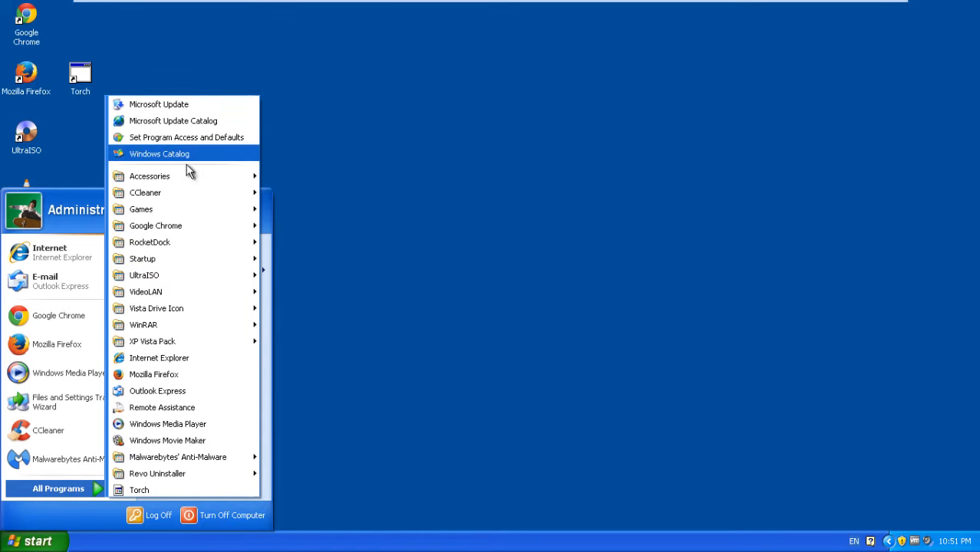
mouse_move(193, 175)
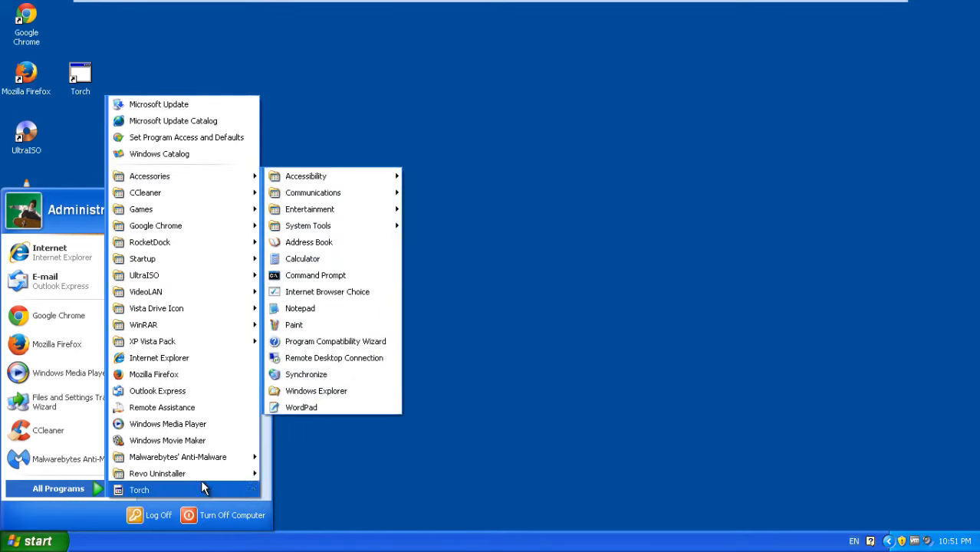
left_click_drag(203, 483, 135, 75)
left_click(537, 345)
left_click(35, 541)
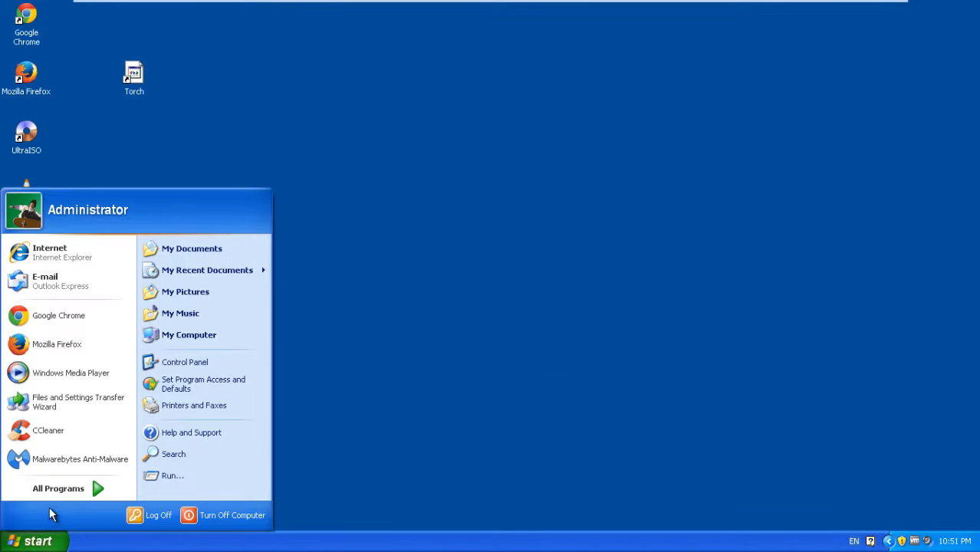
mouse_move(53, 488)
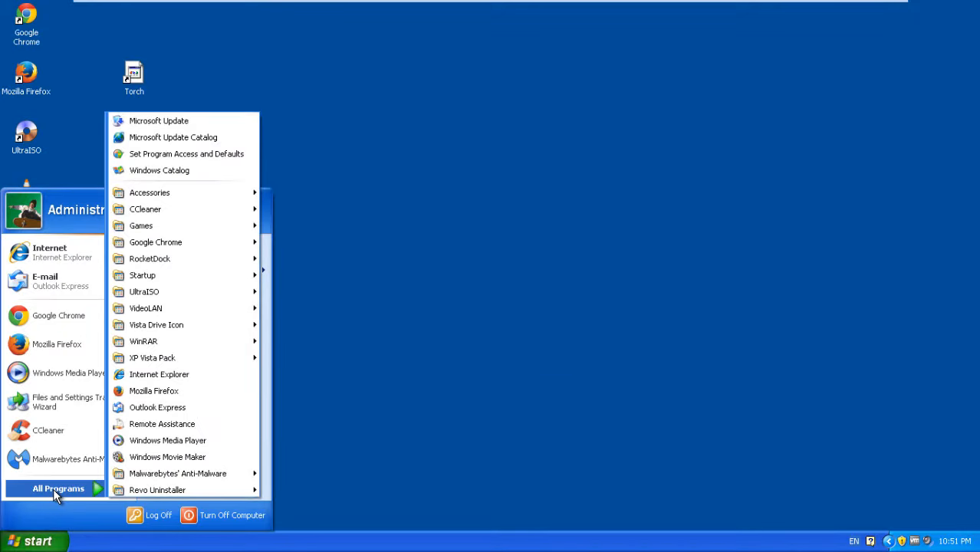
left_click(973, 463)
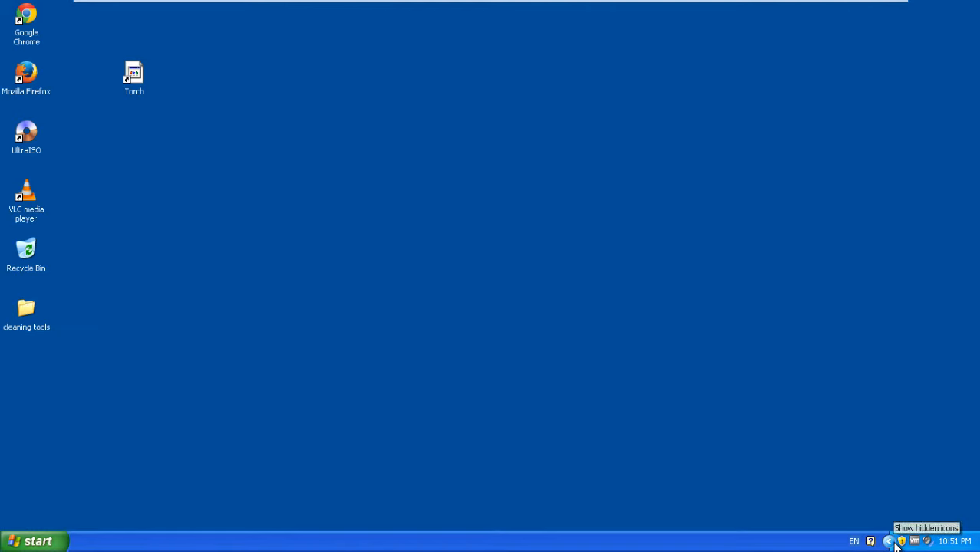
left_click(888, 541)
right_click(619, 549)
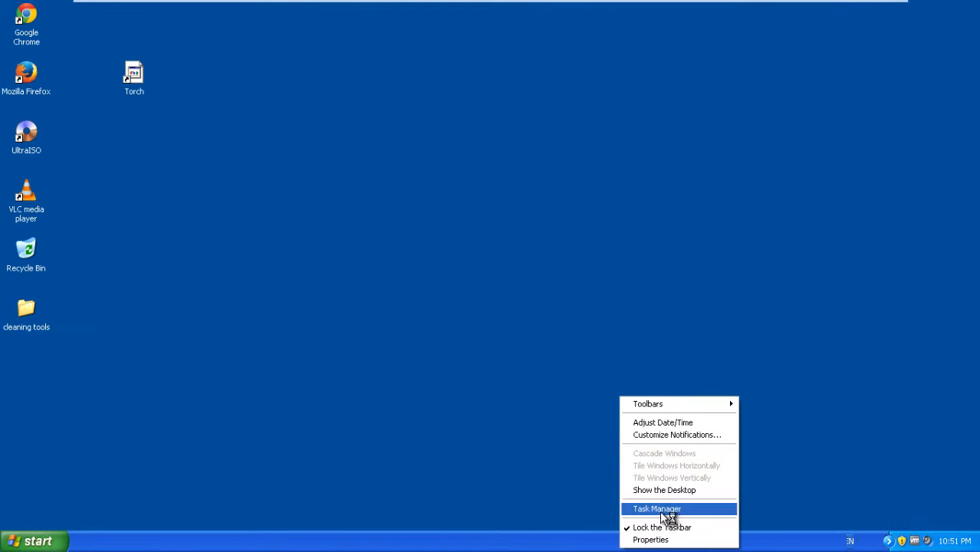
left_click(667, 509)
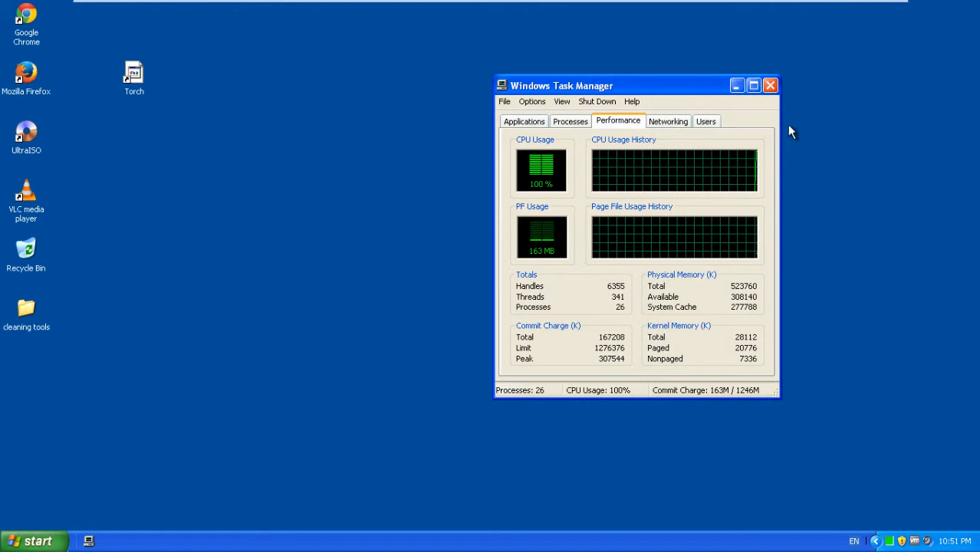
left_click(753, 86)
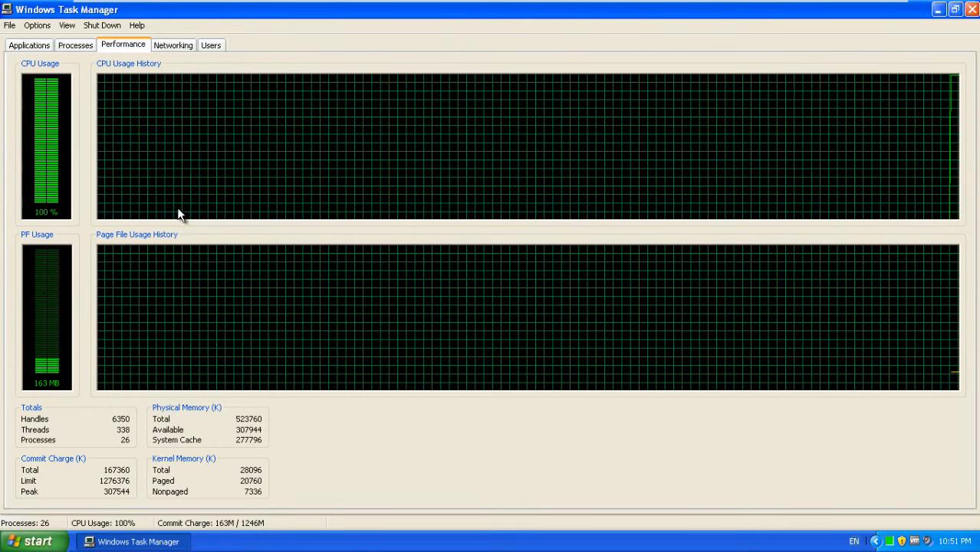
left_click(971, 9)
mouse_move(901, 4)
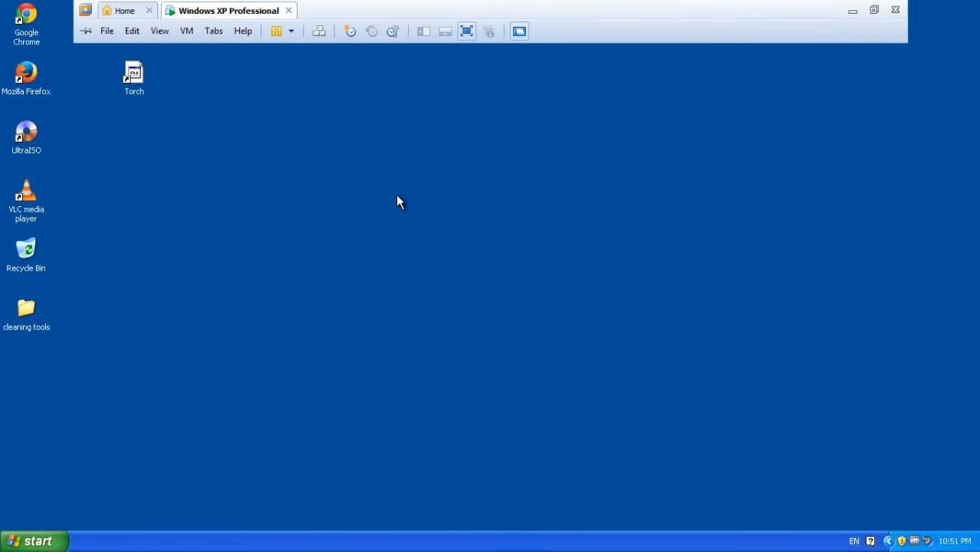
Step: Move the Torch icon to the desktop's top-left and take the VM out of full screen
left_click_drag(142, 80, 88, 20)
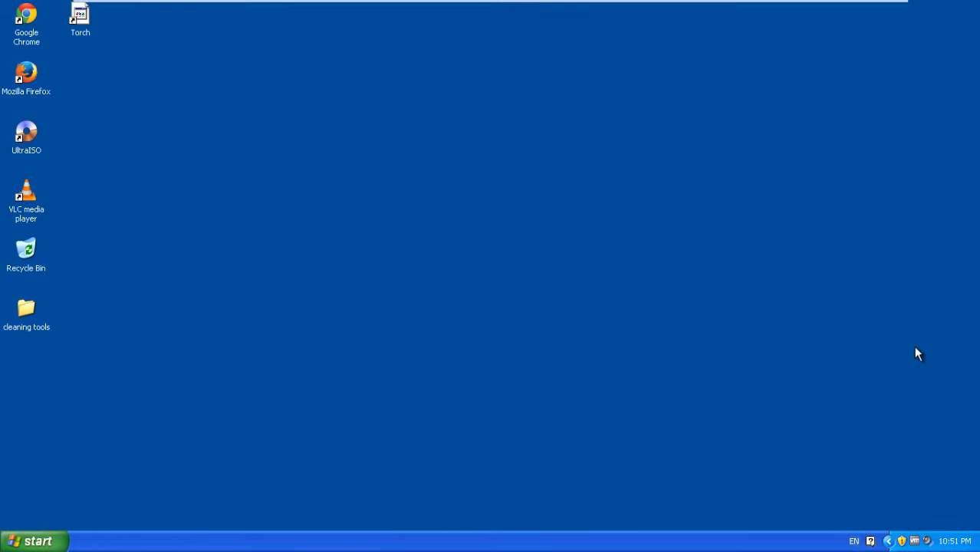
left_click_drag(951, 436, 441, 92)
mouse_move(816, 8)
left_click(873, 11)
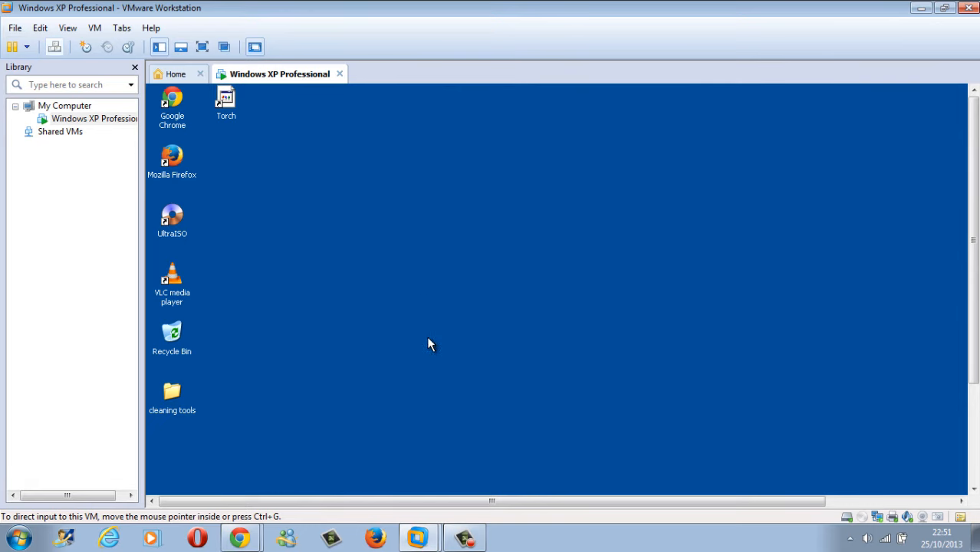
left_click(465, 537)
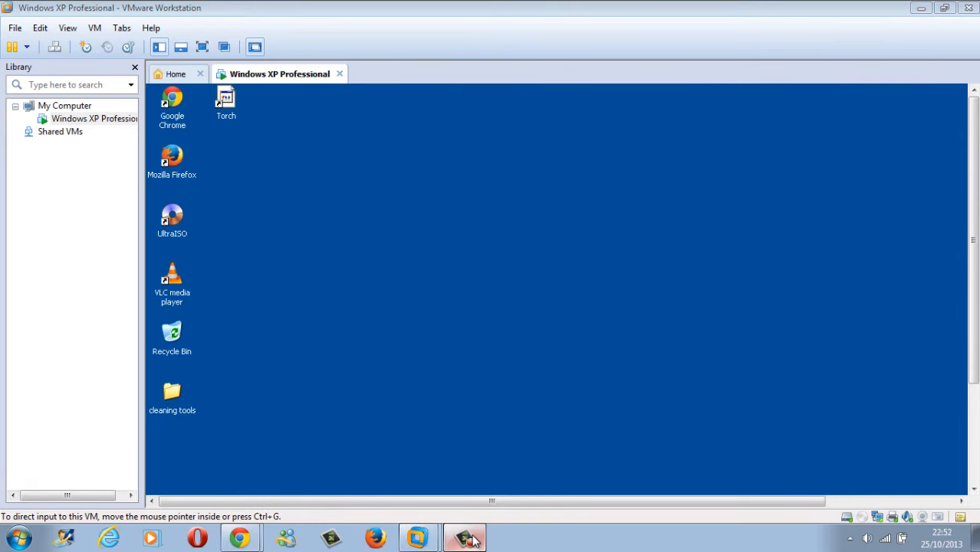